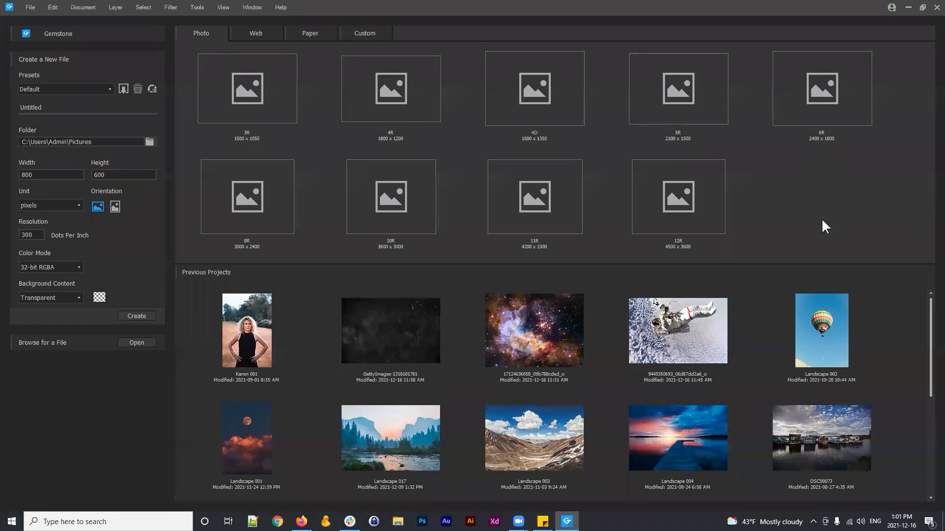
Search Windows for "mouse" and launch the MouseHighlight app, leaving Gemstone in view
key("super+s")
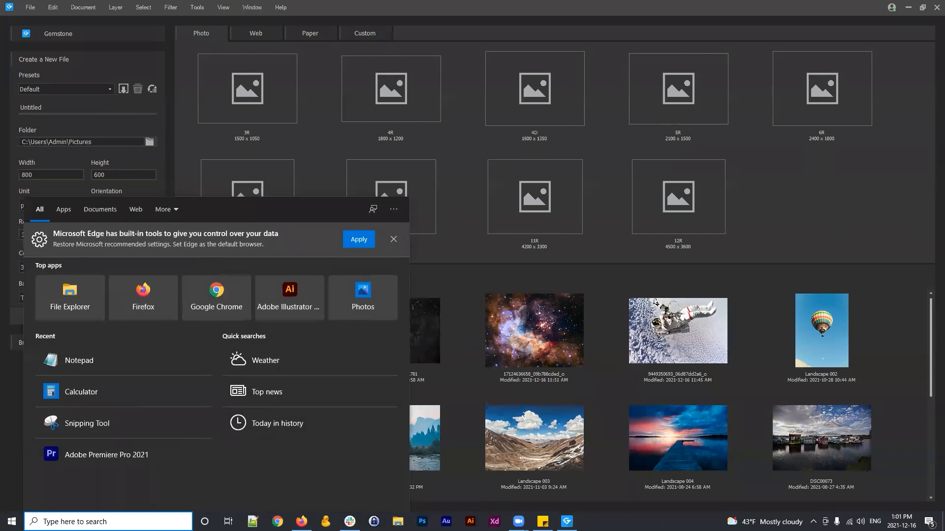
type("mouse")
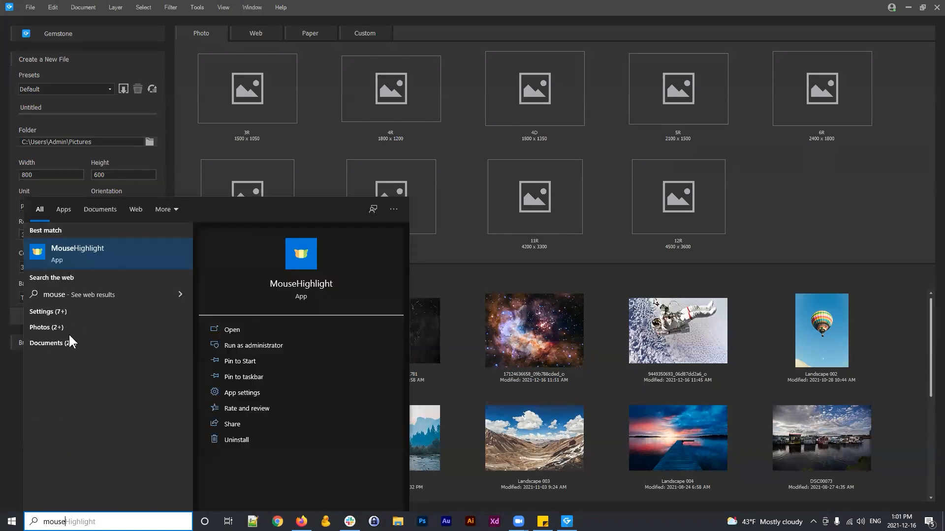
left_click(99, 252)
left_click(143, 33)
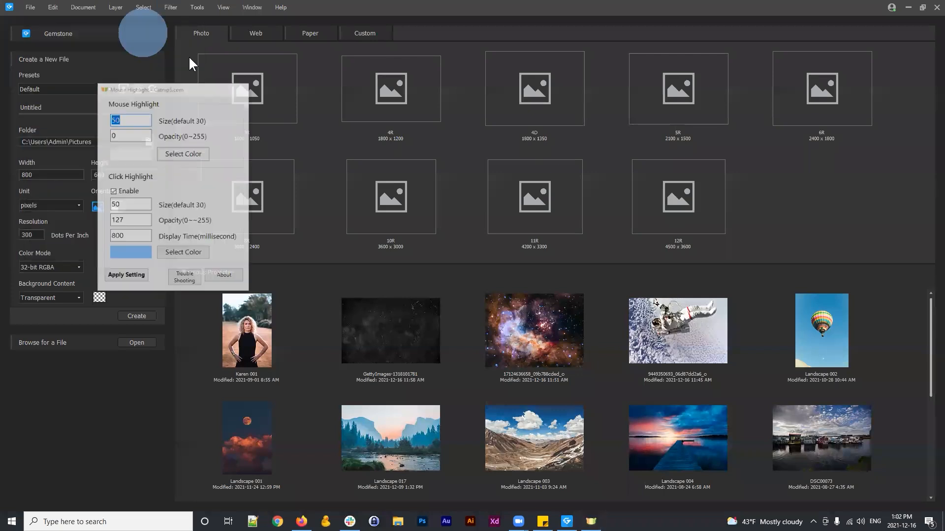
left_click(727, 169)
left_click(725, 139)
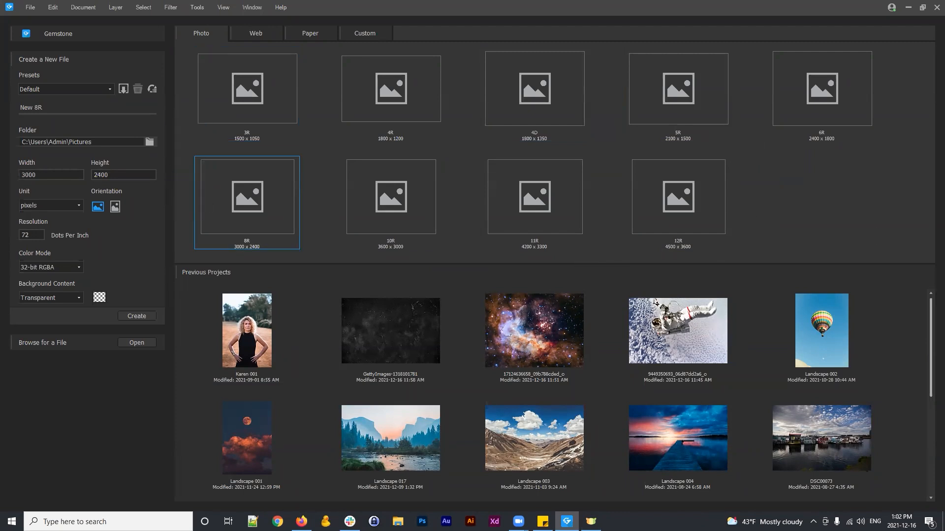
left_click(813, 231)
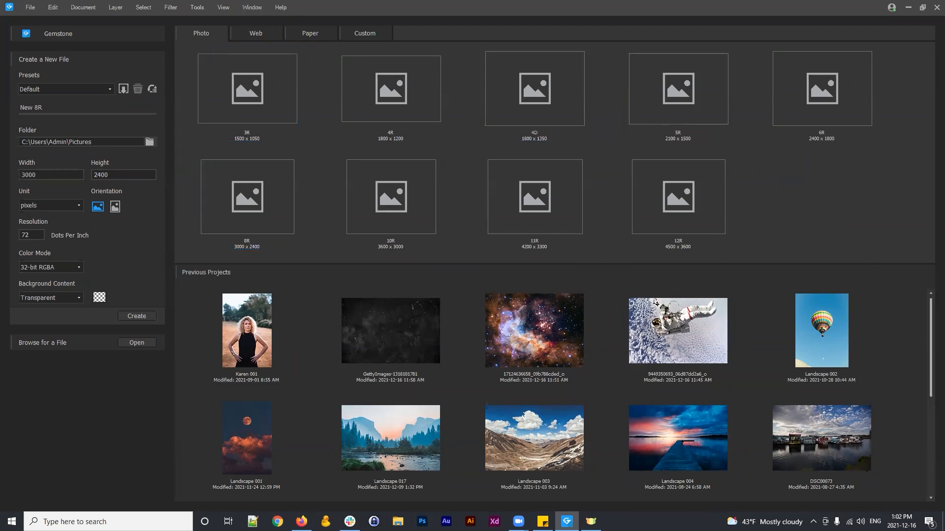
left_click(845, 246)
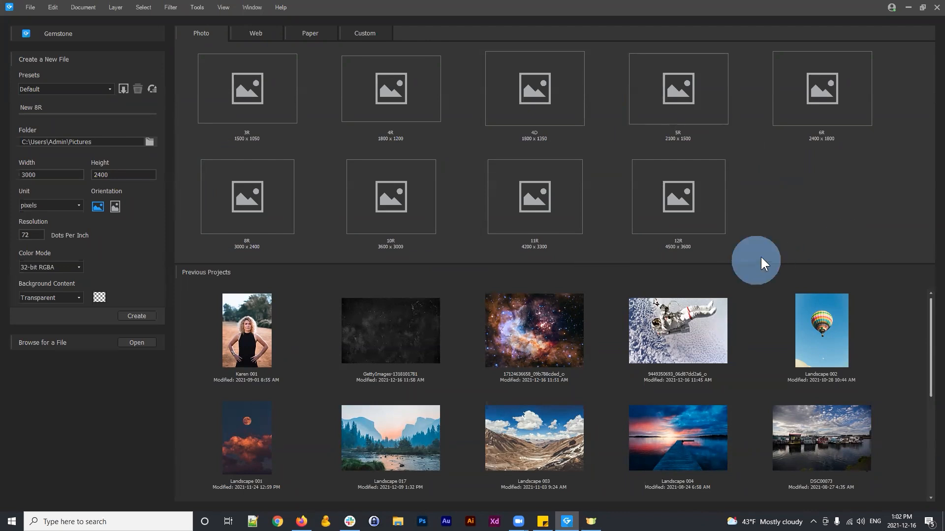
left_click(834, 213)
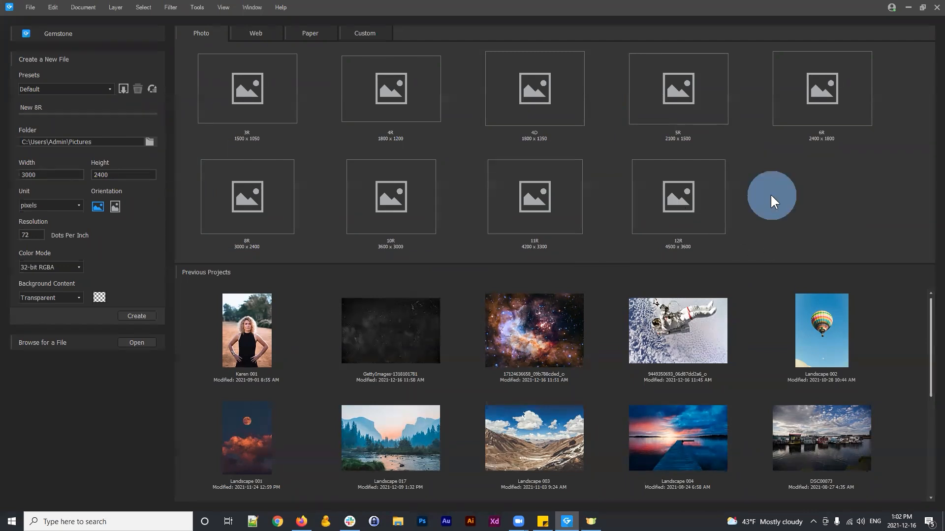
left_click(896, 296)
left_click(853, 256)
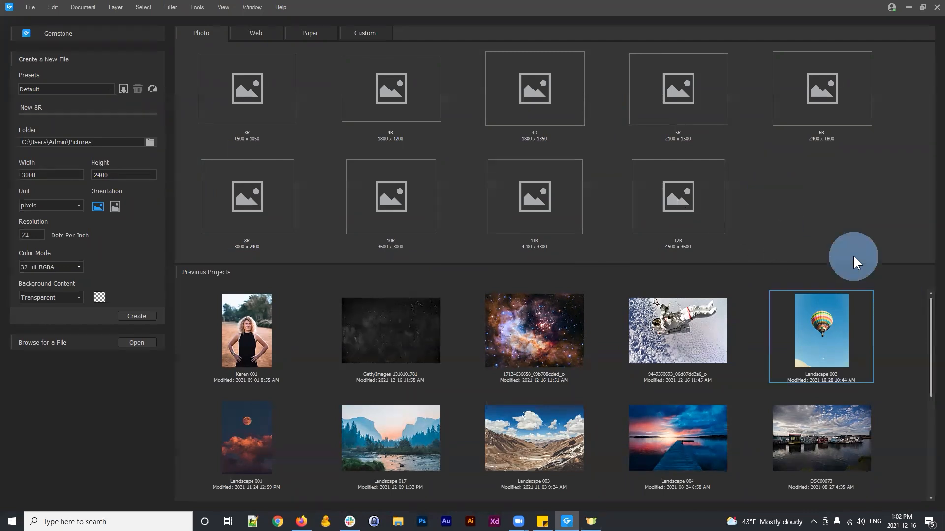
left_click(853, 228)
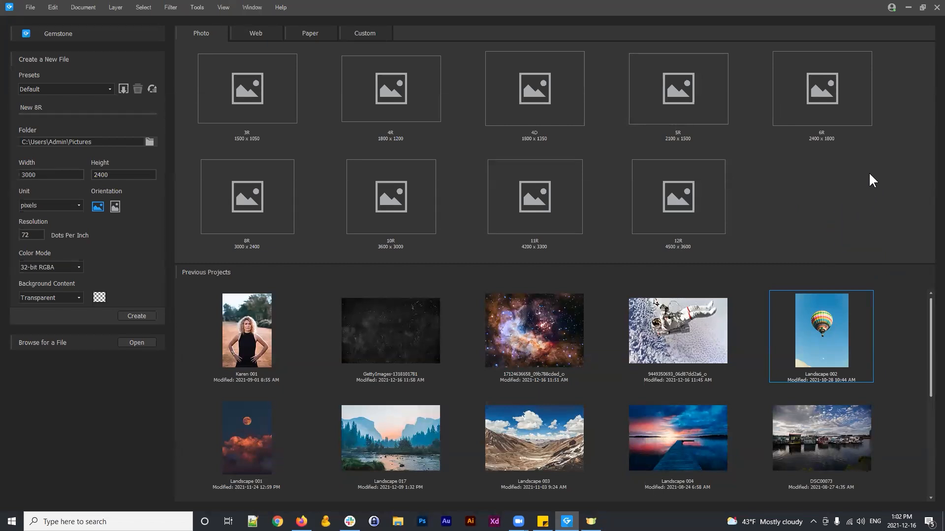
left_click(756, 157)
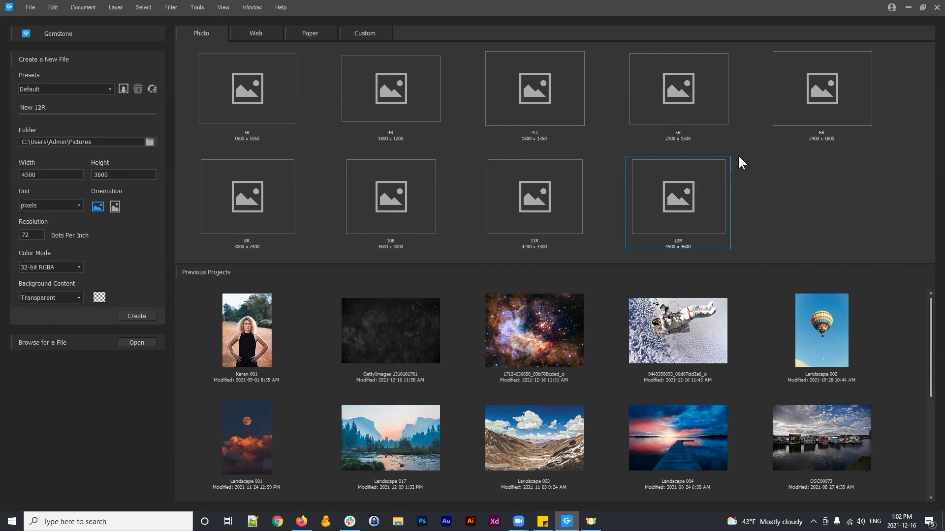
left_click(773, 148)
left_click(738, 183)
left_click(865, 211)
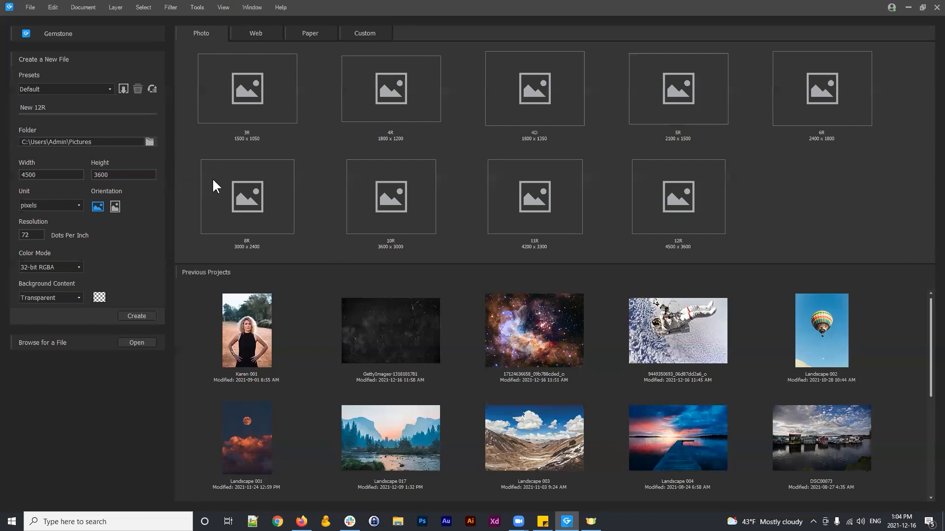
Search Windows for ACDSee Photo Studio Ultimate 2022, launch it and dismiss its welcome window
key("super")
type("utl")
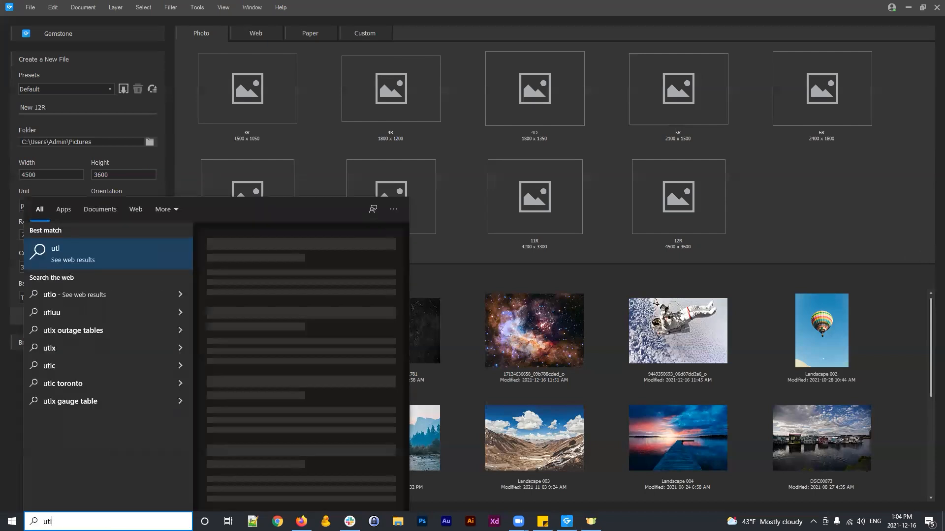
key("BackSpace")
key("BackSpace")
type("lti")
key("Return")
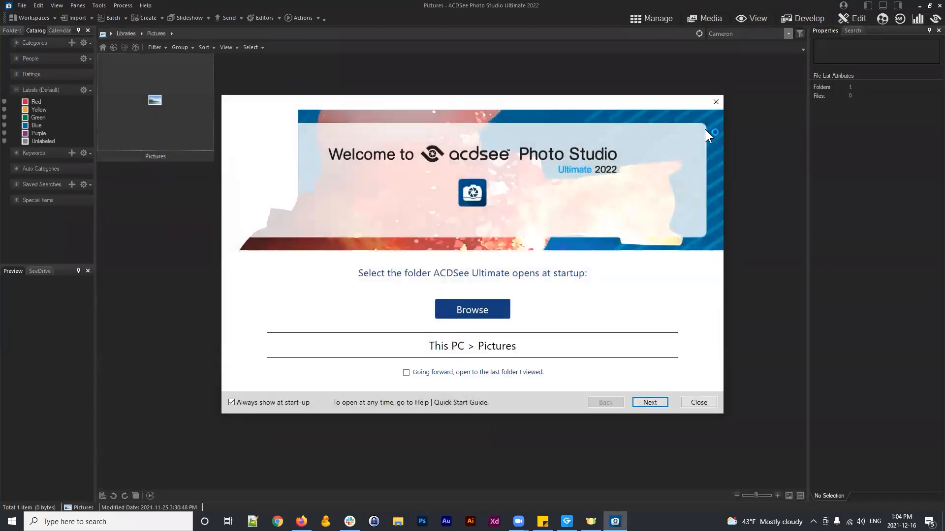
left_click(716, 103)
Open the Landscape folder inside Pictures and show the folder tree beside the thumbnails
double_click(167, 104)
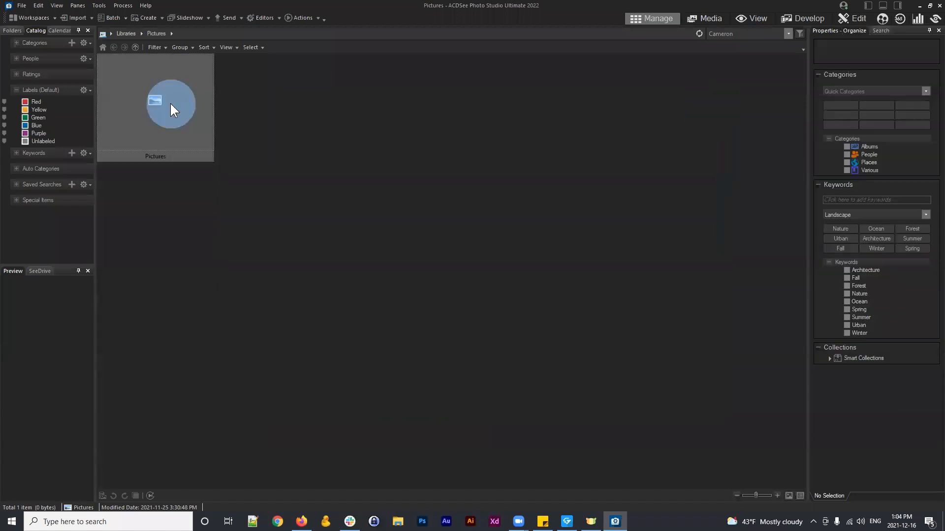
double_click(402, 95)
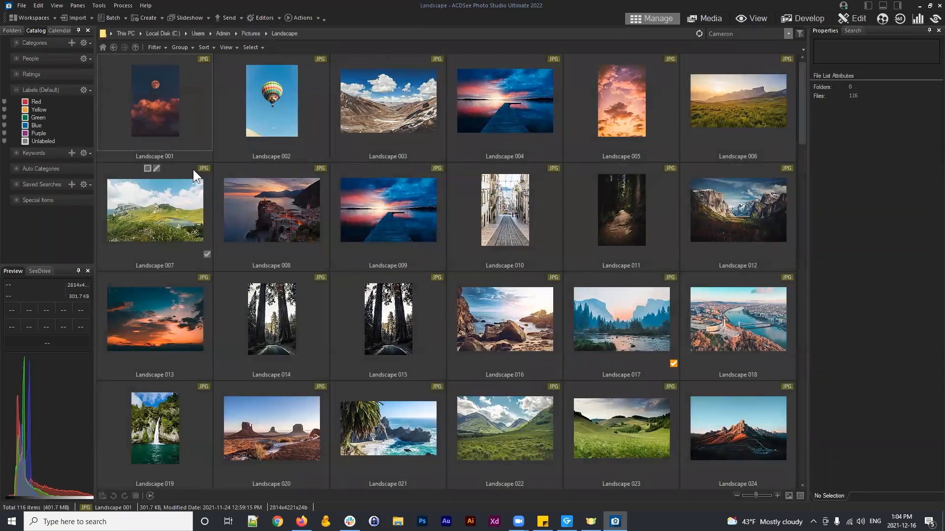
left_click(15, 30)
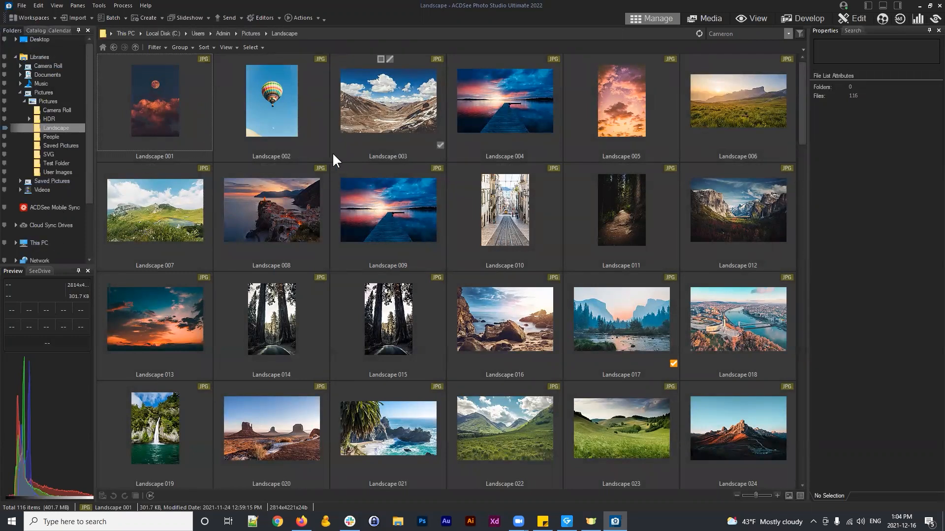
Select the Landscape 003 photo and look at the label options on its thumbnail
left_click(258, 98)
left_click(428, 119)
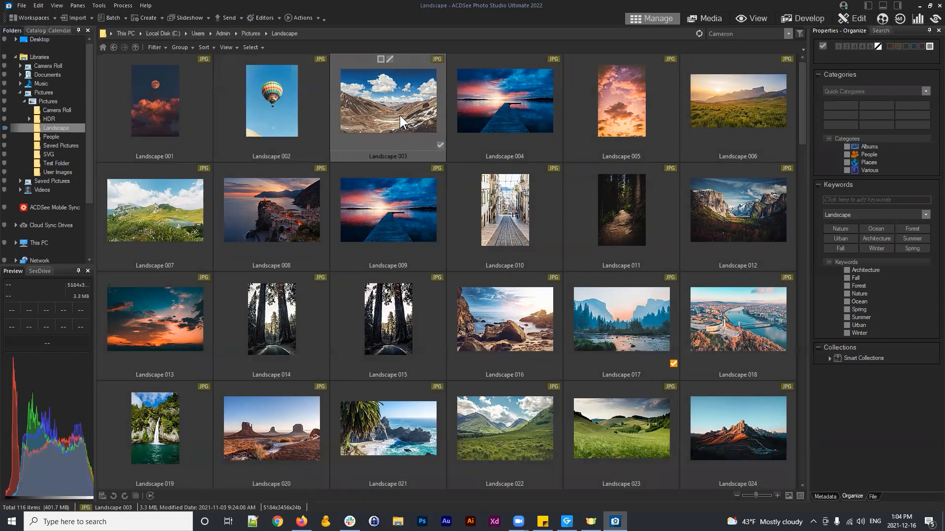
left_click(380, 58)
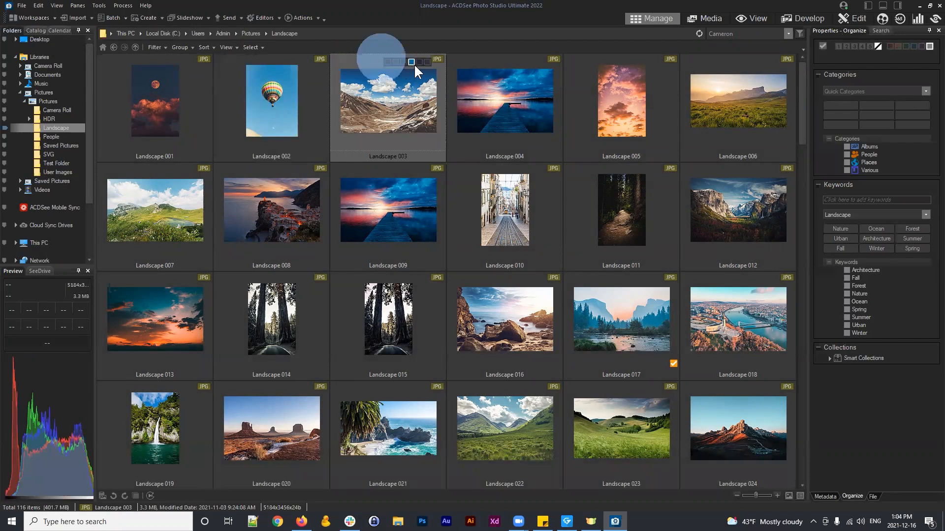
left_click(473, 61)
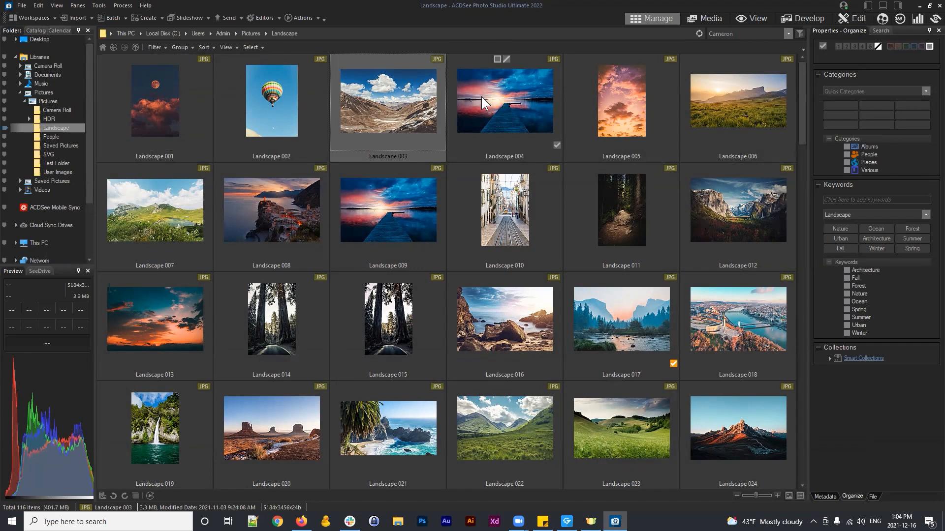
View the catalog of categories, ratings and labels, and close ACDSee Photo Studio to return to Gemstone
left_click(40, 29)
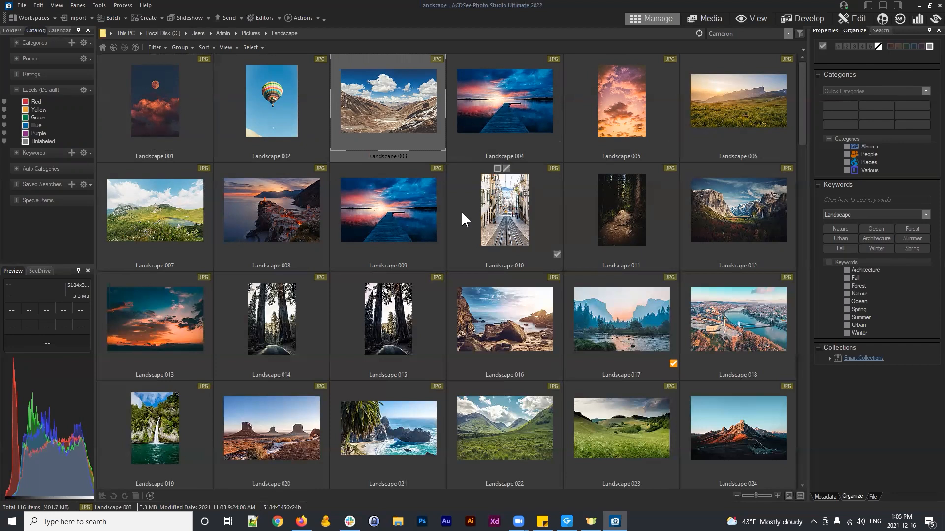
left_click(930, 8)
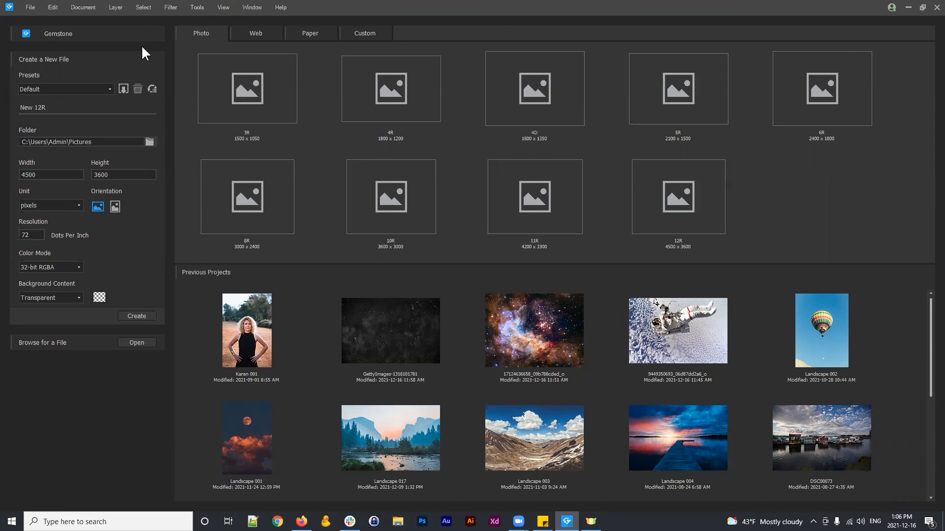
Try several Photo size presets for a new file, ending with 5R at 2100 x 1500 pixels
left_click(180, 273)
left_click_drag(931, 315, 931, 292)
left_click(254, 95)
left_click(400, 93)
left_click(533, 99)
left_click(541, 214)
left_click(424, 218)
left_click(246, 219)
left_click(238, 111)
left_click(407, 107)
left_click(565, 92)
left_click(709, 96)
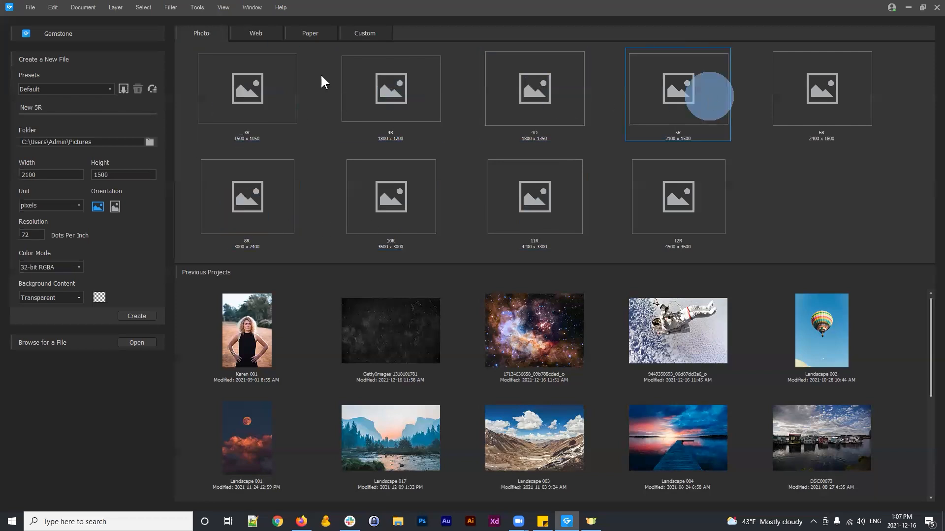
Try the Web presets Instagram Square (1080 x 1080) and Facebook cover photo (820 x 312), ending on Instagram Square
left_click(264, 32)
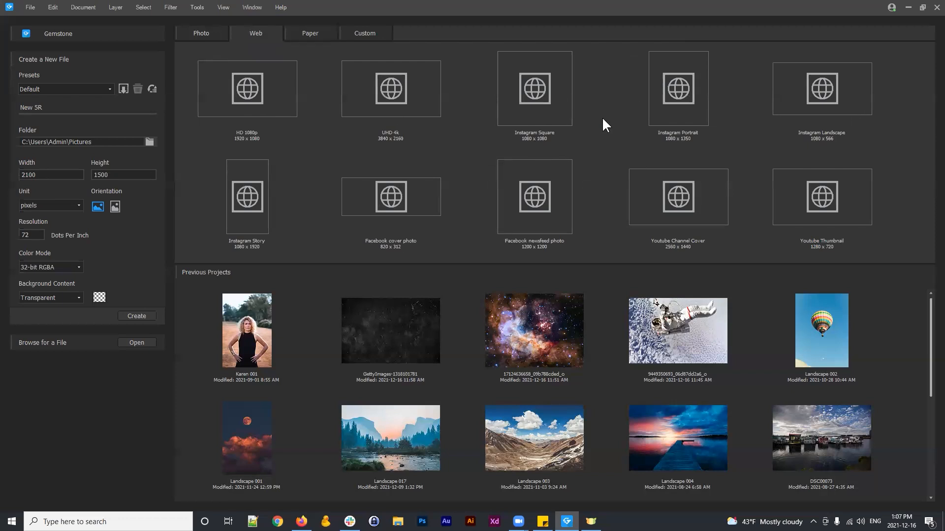
left_click(554, 88)
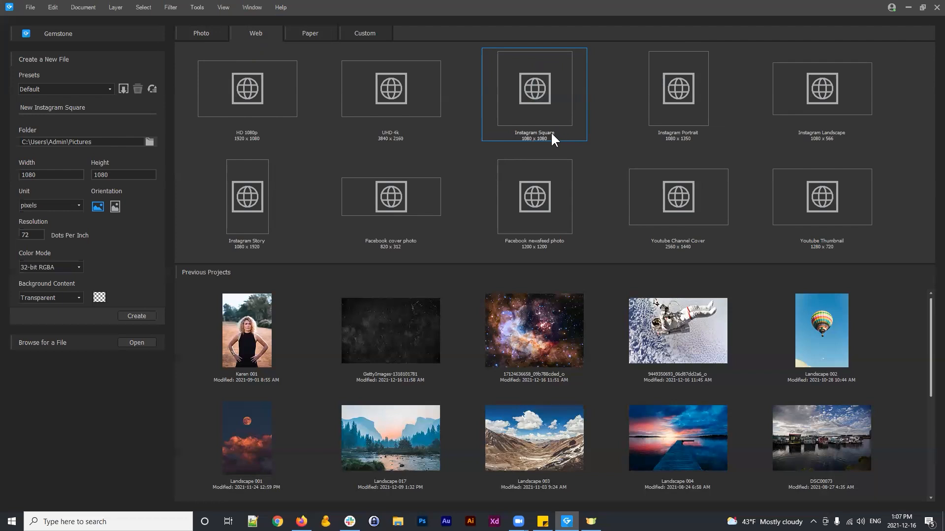
left_click(399, 214)
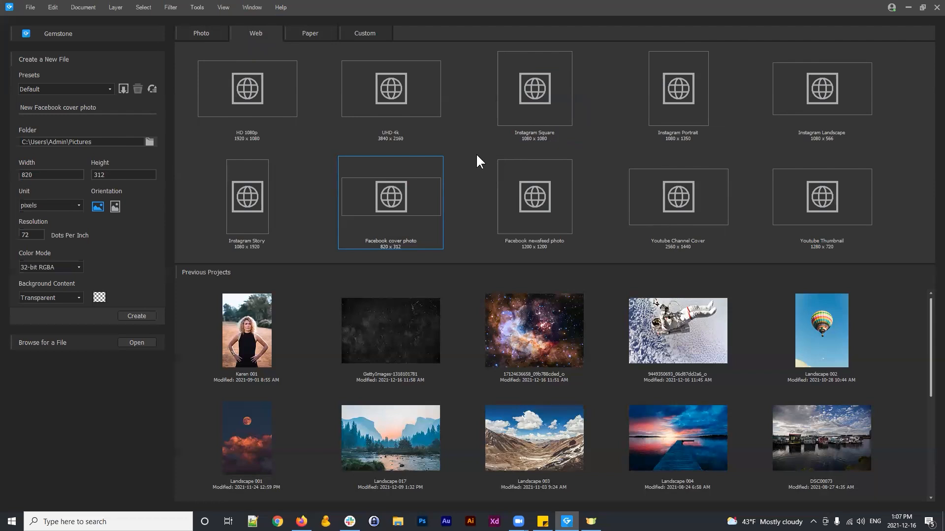
left_click(543, 101)
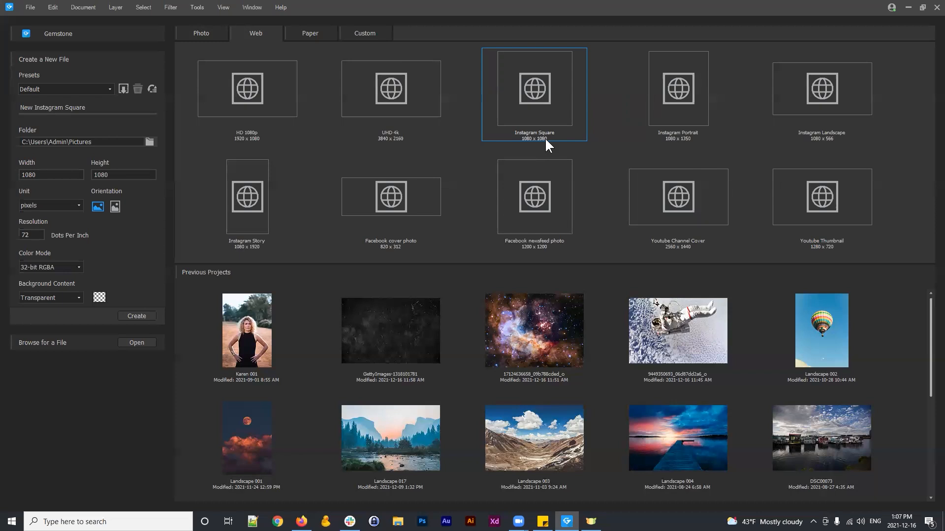
left_click(539, 87)
Try the Paper presets Letter, Legal and Poster (18 x 24 inches), and look through the remaining paper sizes
left_click(308, 35)
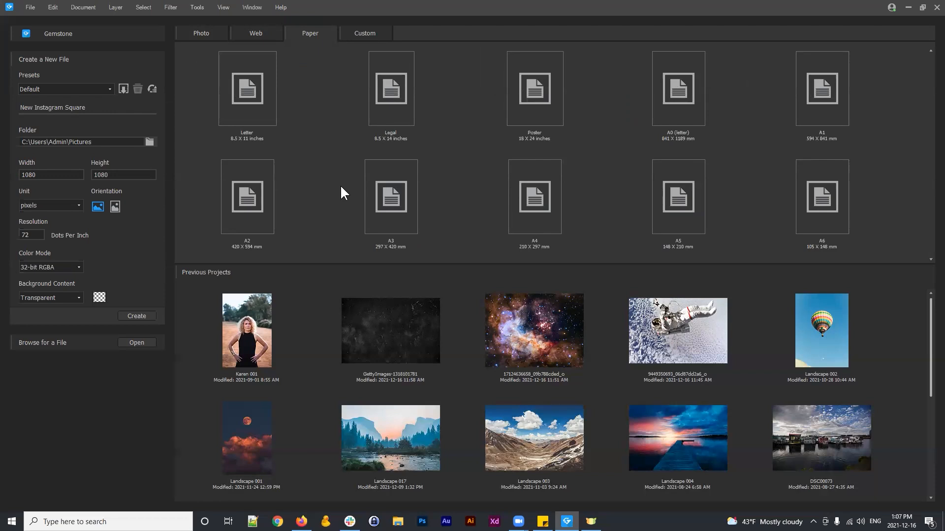
left_click(268, 104)
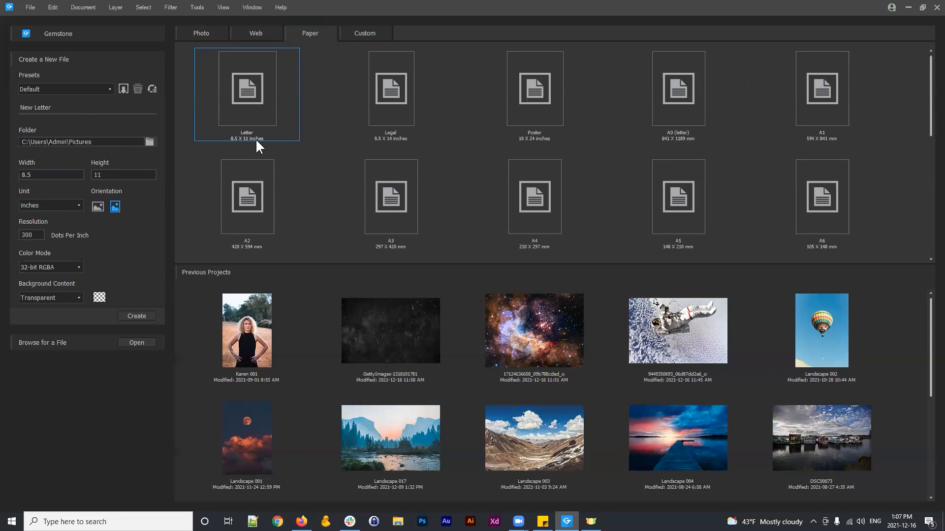
left_click(397, 89)
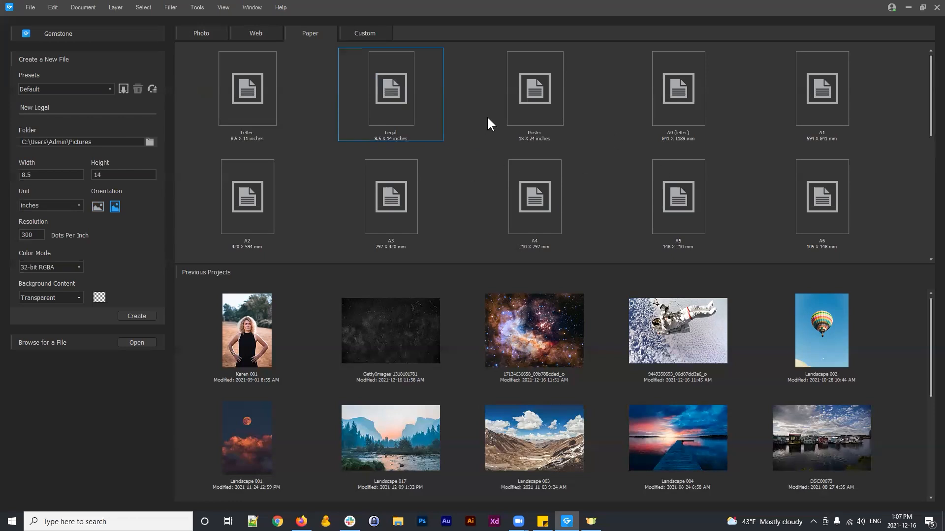
scroll(590, 148, "down", 6)
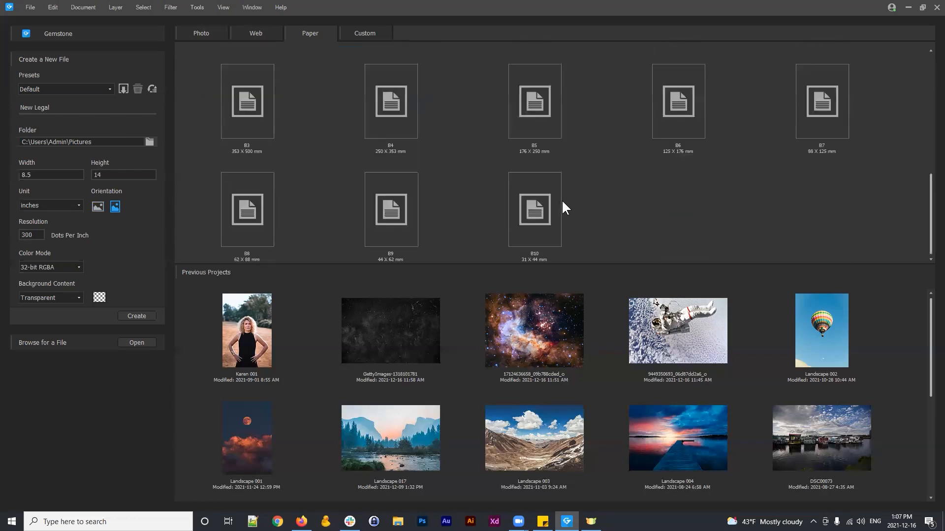
scroll(562, 200, "up", 6)
left_click(533, 88)
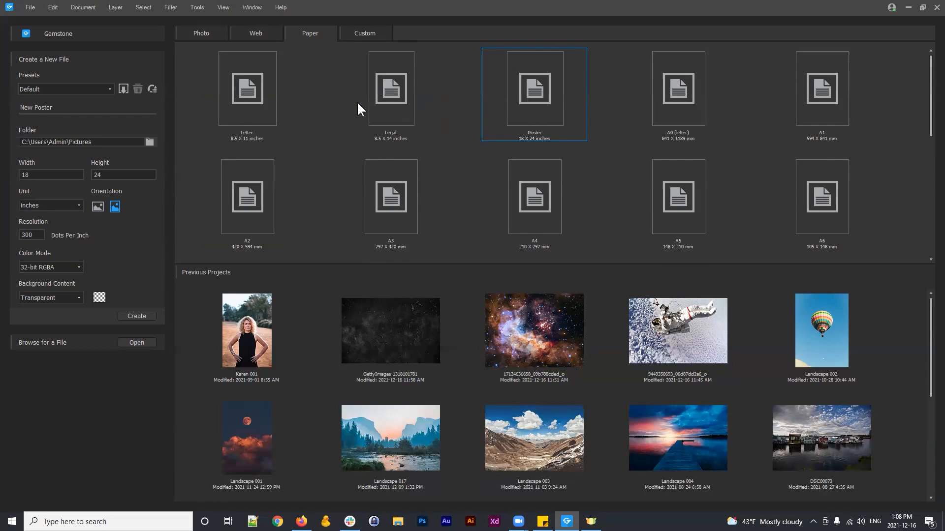
Revisit the Web and Photo preset categories and return to the Paper presets
left_click(308, 32)
left_click(256, 33)
left_click(209, 32)
left_click(264, 31)
left_click(312, 29)
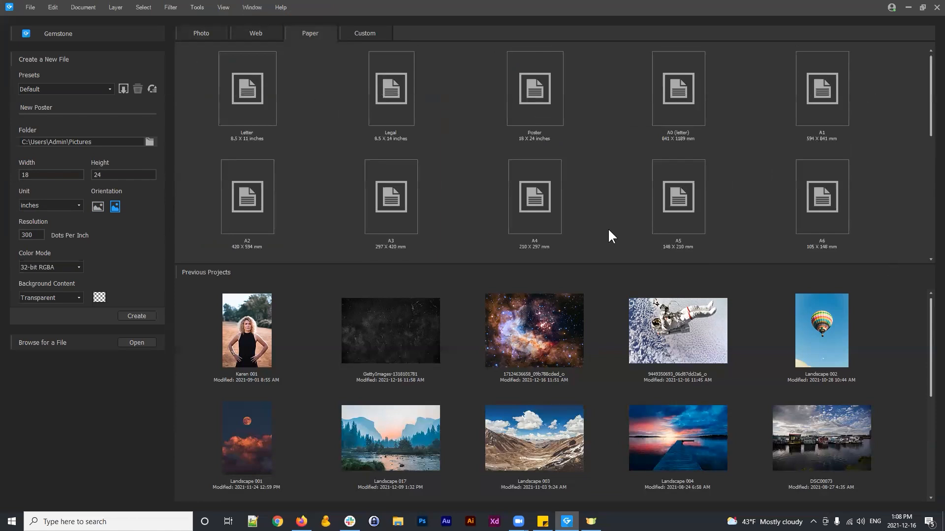
Create a new document from the Letter 8.5 x 11 inches paper preset and bring the whole canvas into view
left_click(248, 88)
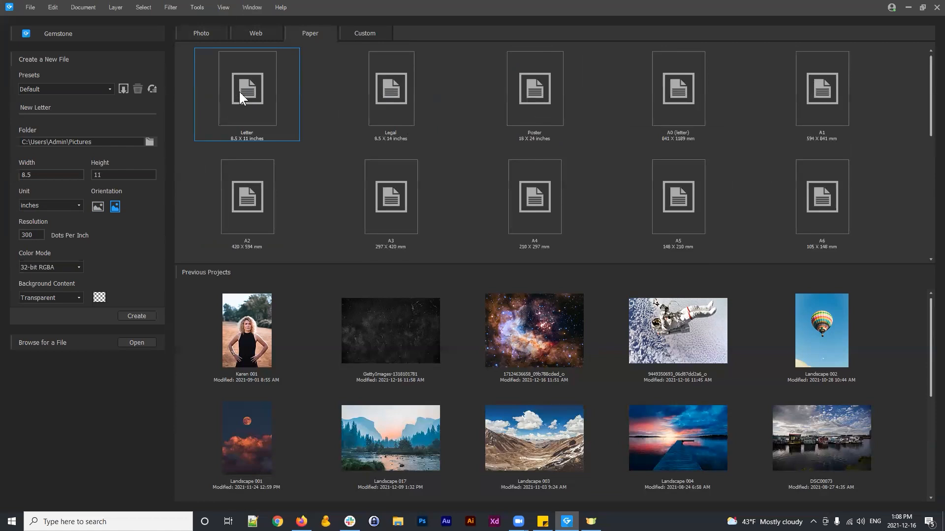
double_click(239, 91)
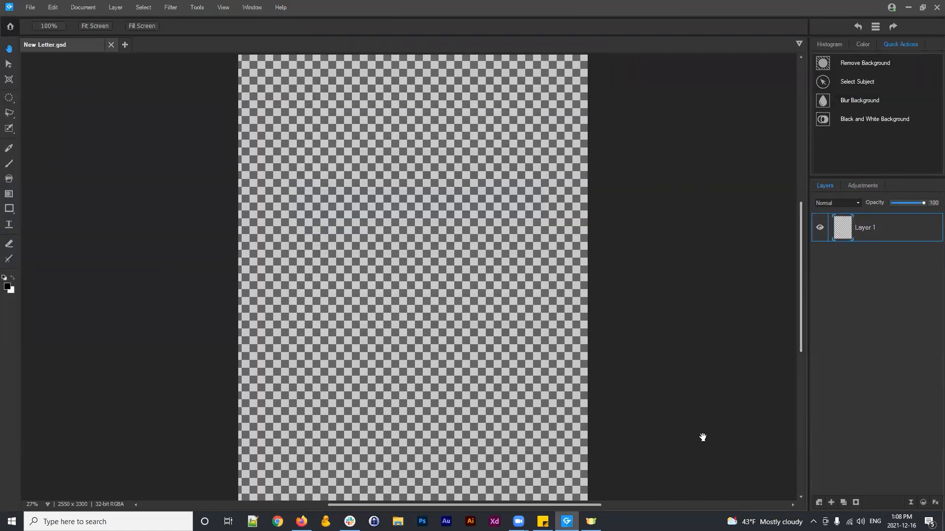
scroll(642, 359, "down", 1)
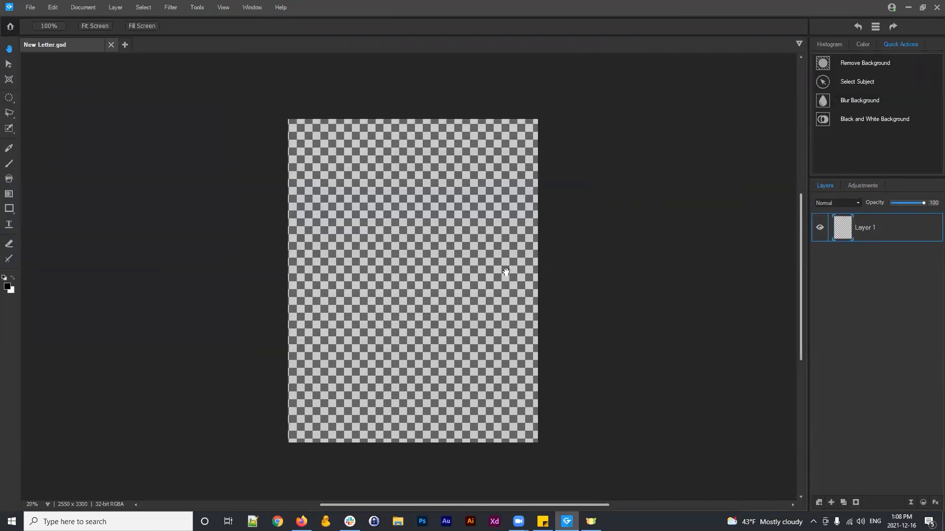
Show the rulers around the New Letter canvas and set their units to inches
left_click(206, 10)
mouse_move(221, 7)
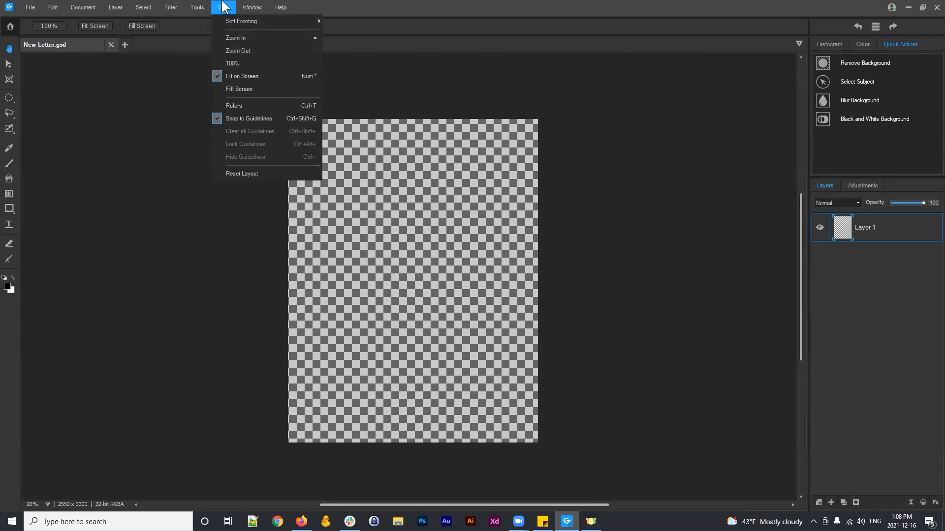
left_click(237, 106)
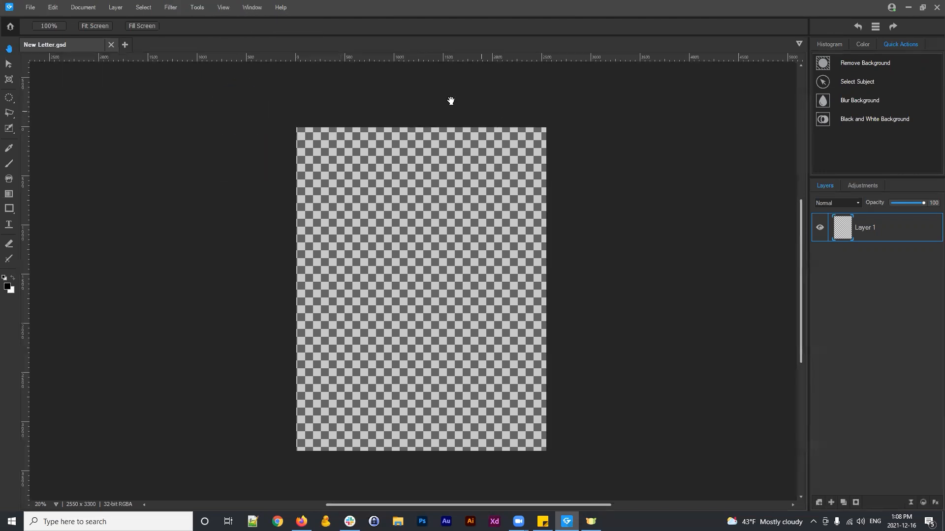
right_click(429, 55)
left_click(453, 59)
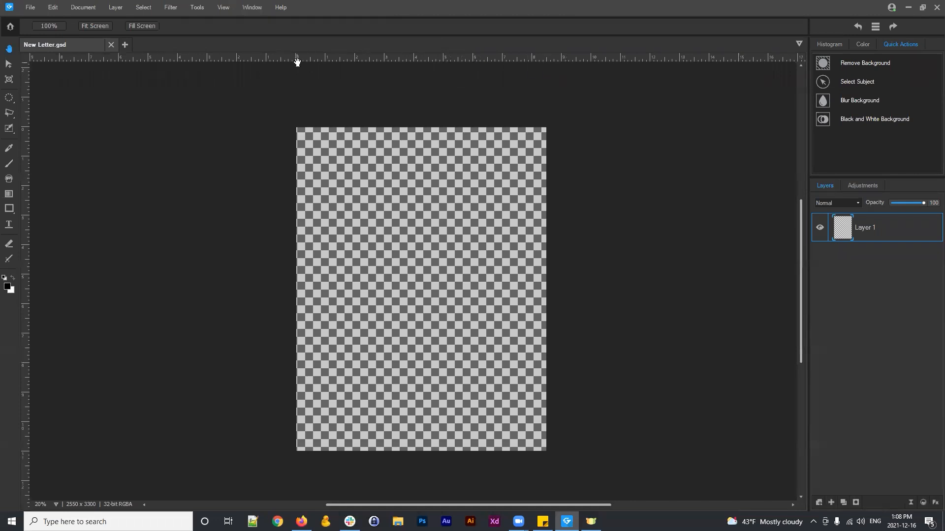
left_click_drag(27, 118, 52, 90)
left_click_drag(325, 55, 377, 55)
Return to the home screen and look through the Custom, Paper and Web preset categories, ending on Custom
left_click(9, 25)
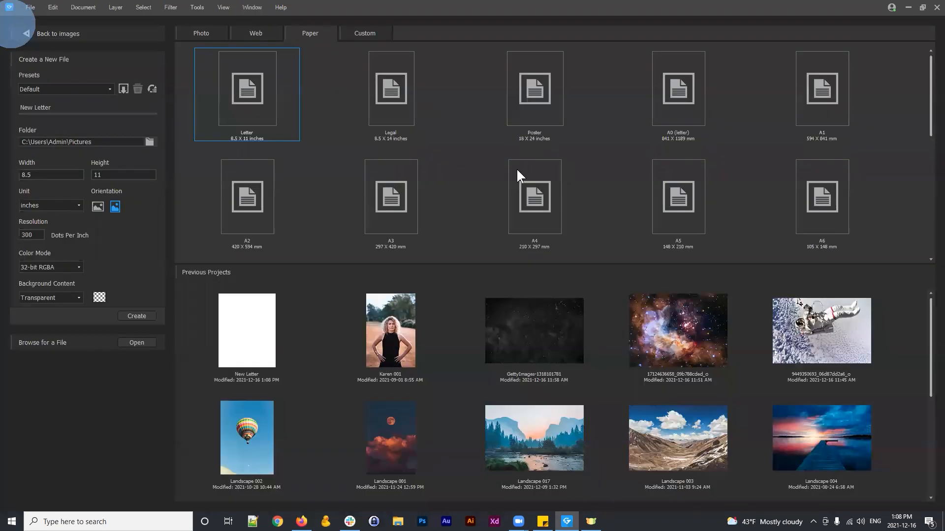
left_click(28, 33)
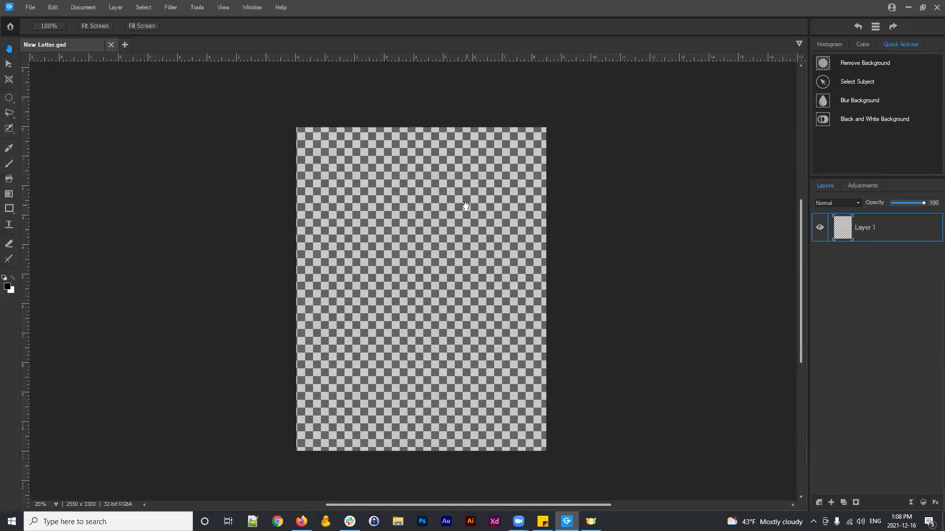
left_click(11, 25)
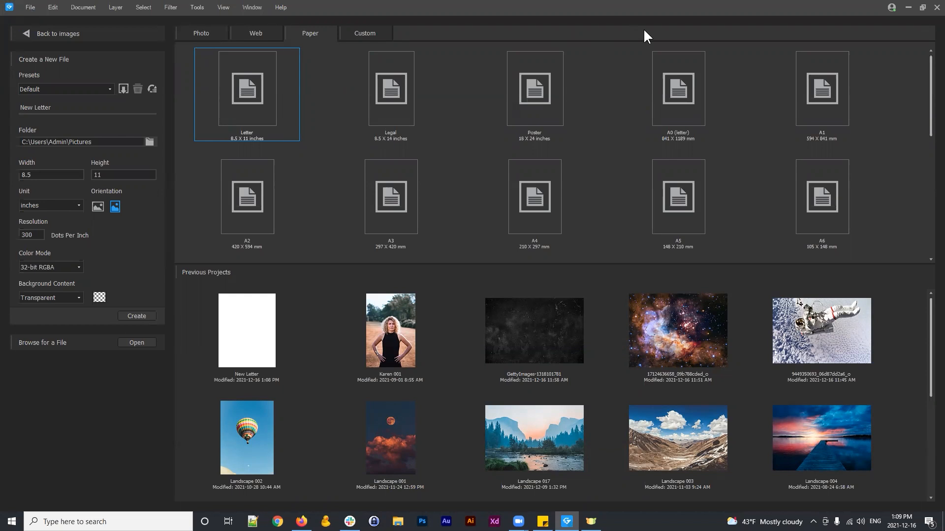
left_click(375, 34)
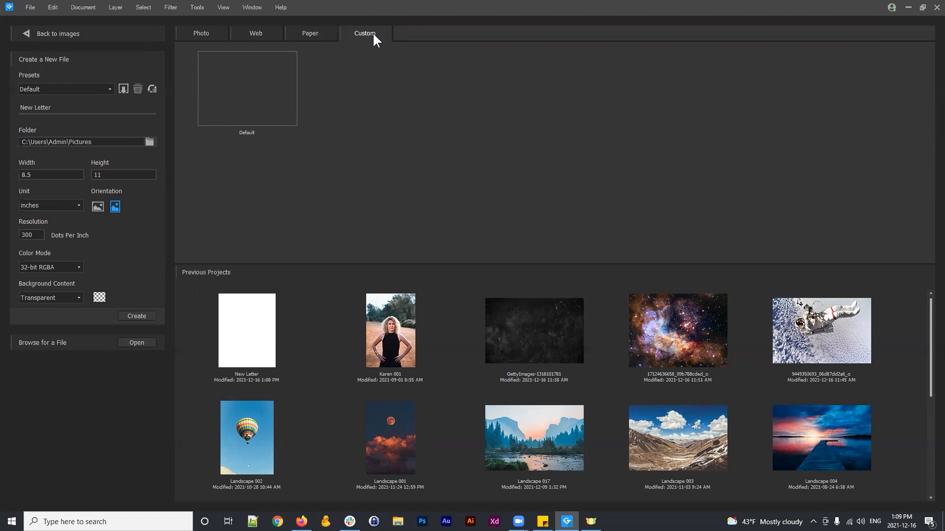
left_click(315, 35)
left_click(271, 32)
left_click(313, 30)
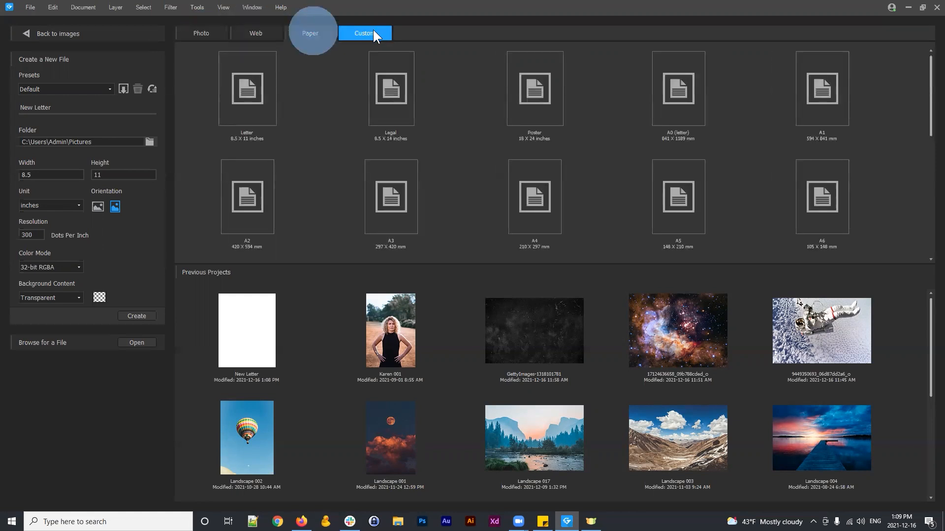
left_click(372, 33)
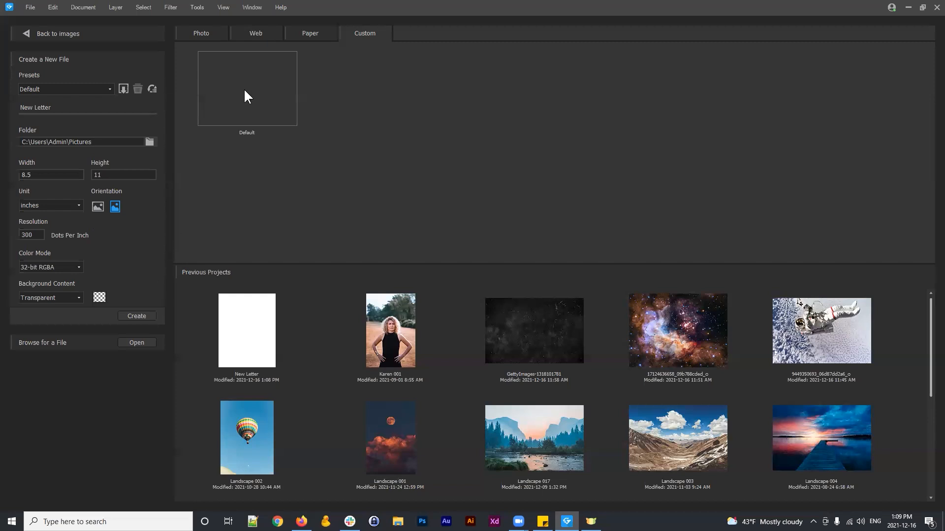
left_click(133, 342)
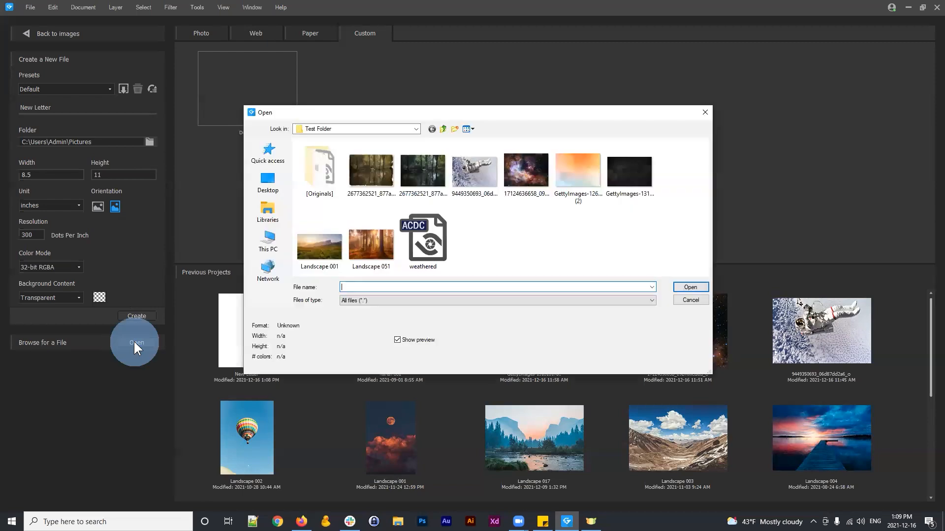
left_click(549, 250)
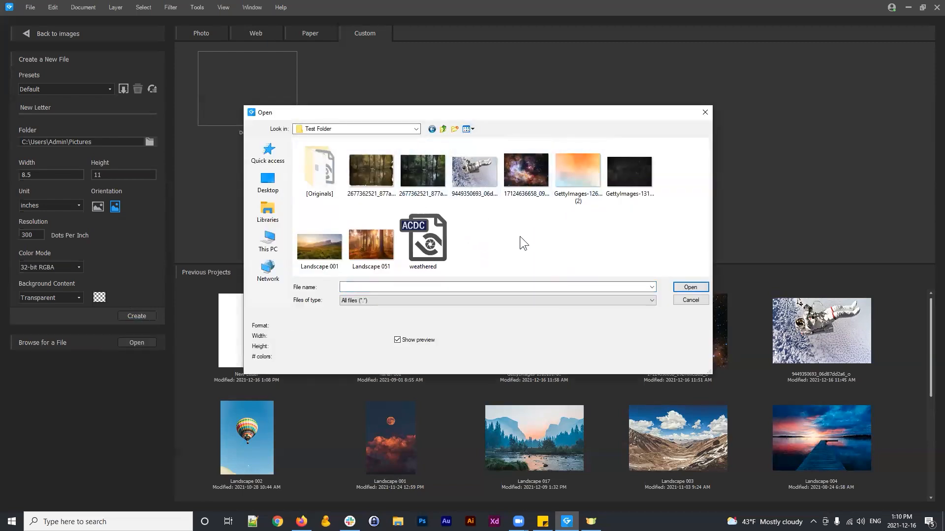
left_click(464, 177)
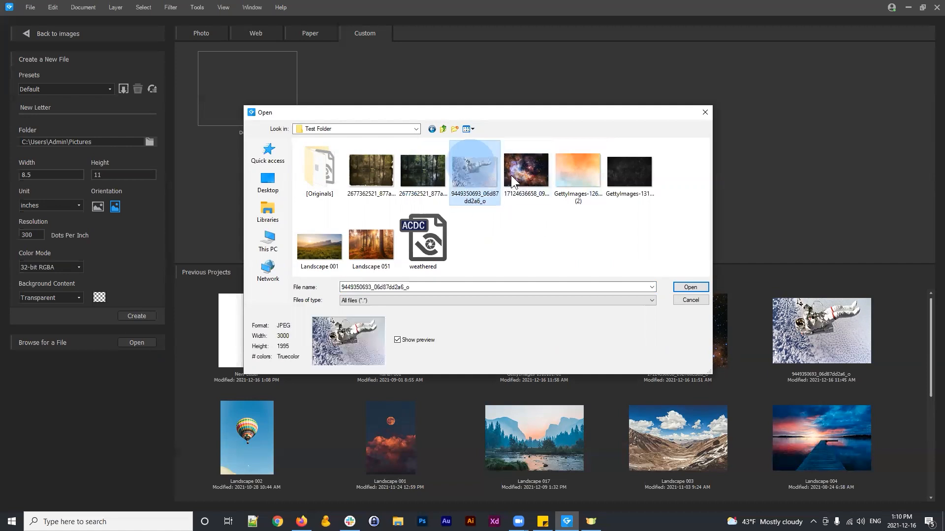
left_click(691, 288)
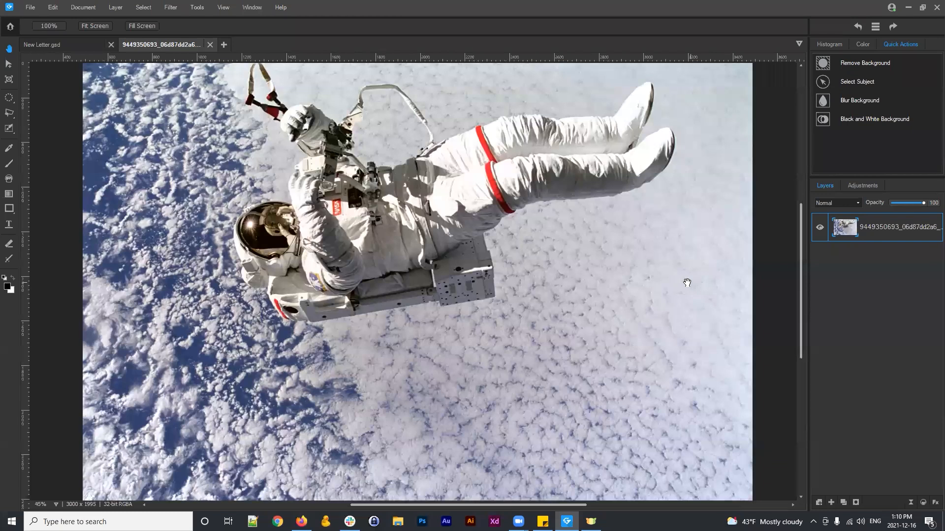
mouse_move(471, 279)
left_mouse_down()
mouse_move(475, 270)
mouse_move(479, 294)
mouse_move(469, 284)
left_mouse_up()
scroll(465, 278, "down", 2)
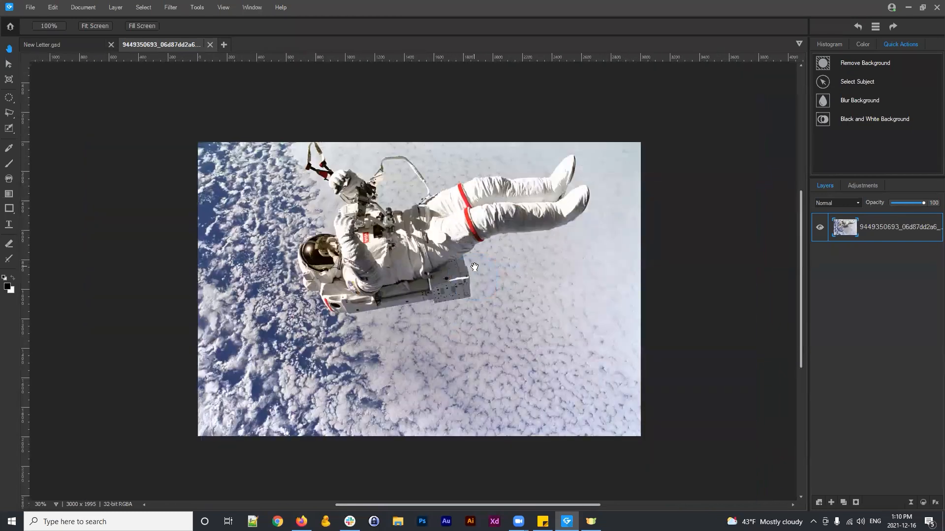
scroll(458, 268, "up", 3)
scroll(456, 266, "down", 3)
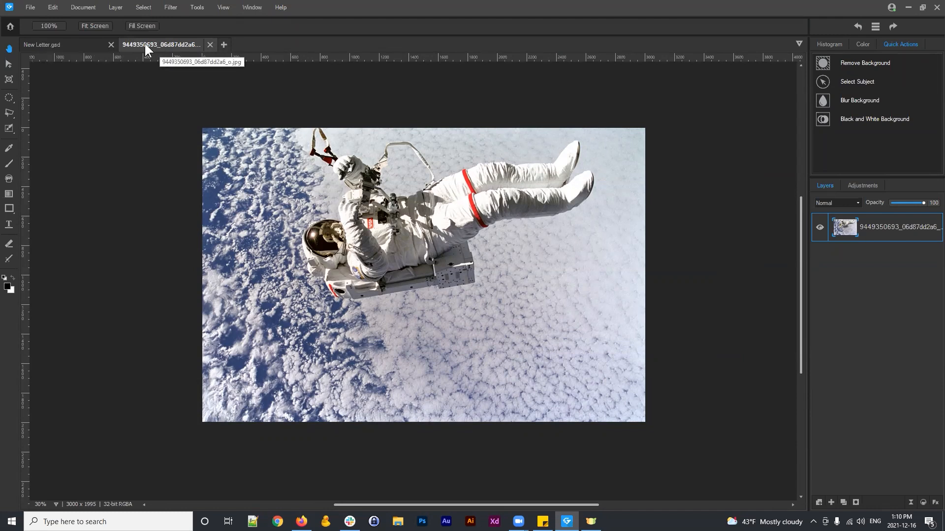
mouse_move(461, 198)
left_mouse_down()
mouse_move(451, 192)
mouse_move(475, 209)
mouse_move(462, 198)
left_mouse_up()
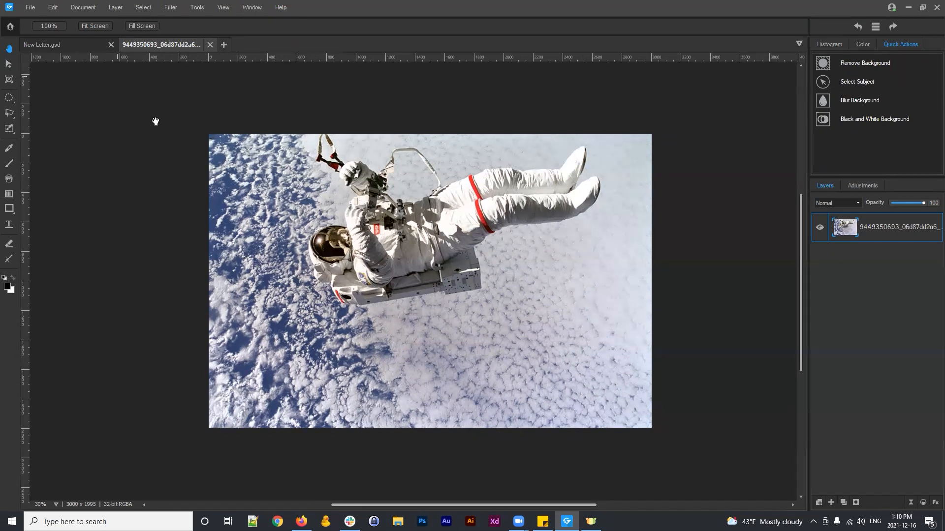
View the New Letter document, go back to the astronaut photo, and visit the home screen before returning to the photo
left_click(52, 44)
mouse_move(485, 233)
left_mouse_down()
mouse_move(478, 221)
mouse_move(487, 224)
left_mouse_up()
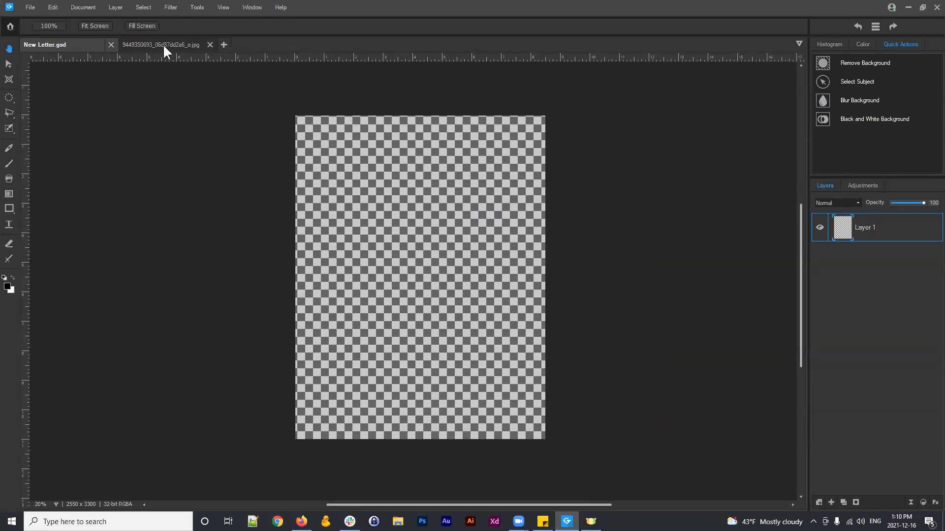
left_click(146, 44)
left_click_drag(417, 296, 407, 291)
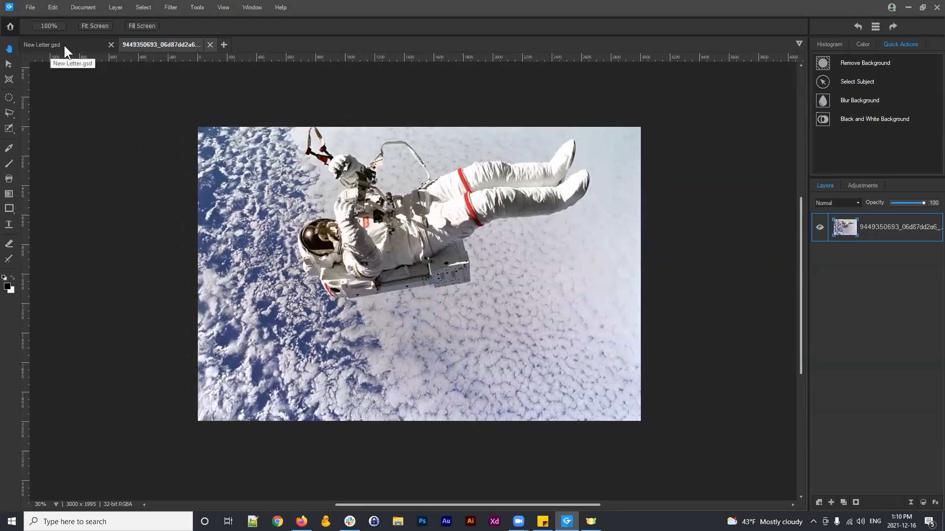
left_click(10, 25)
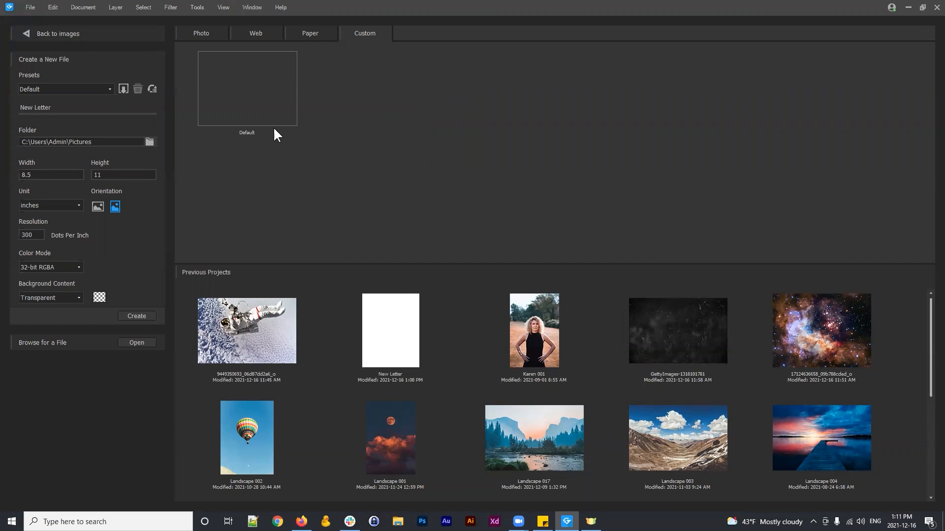
left_click(26, 32)
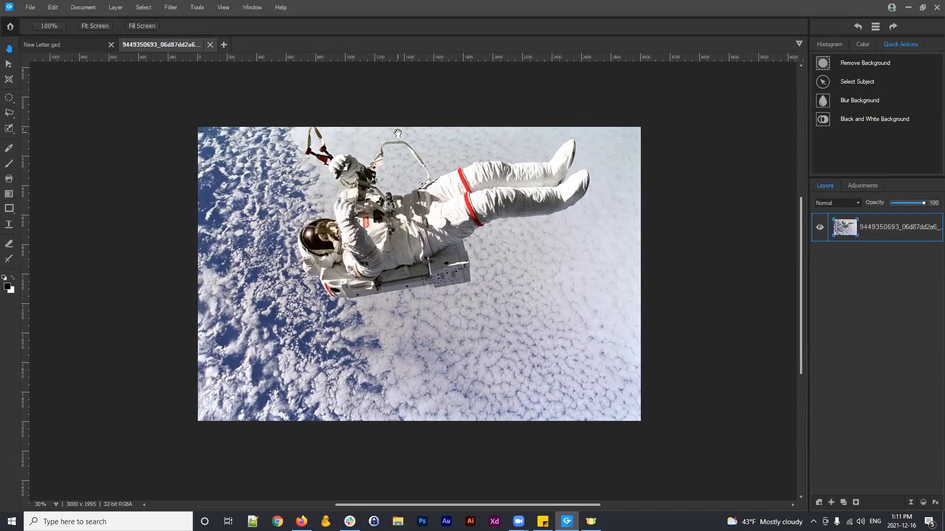
Alternate between the two open documents, ending on New Letter, and briefly revisit the home screen
left_click(66, 43)
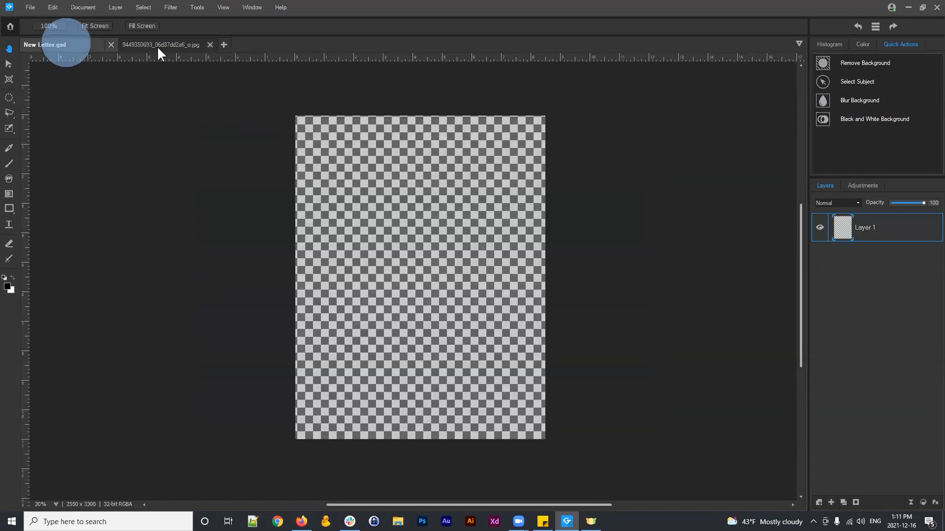
left_click(182, 44)
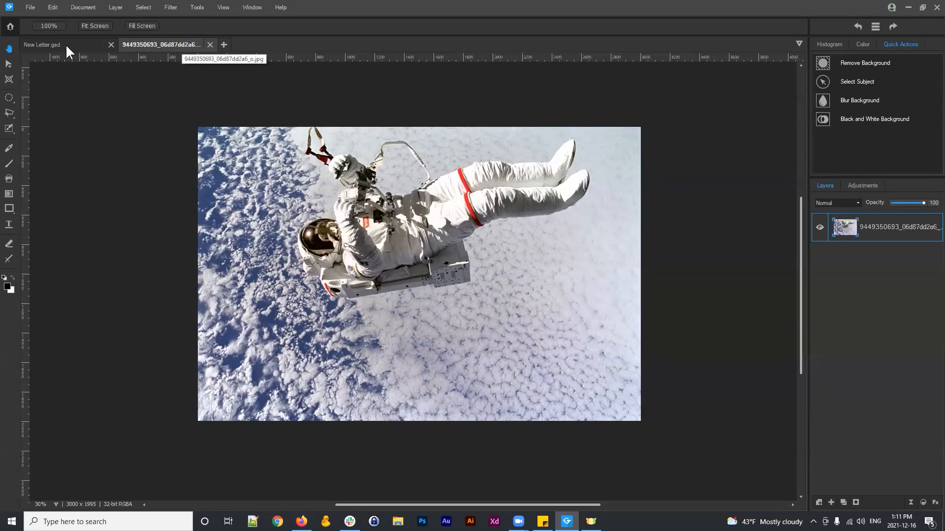
left_click(55, 45)
left_click_drag(431, 216, 455, 242)
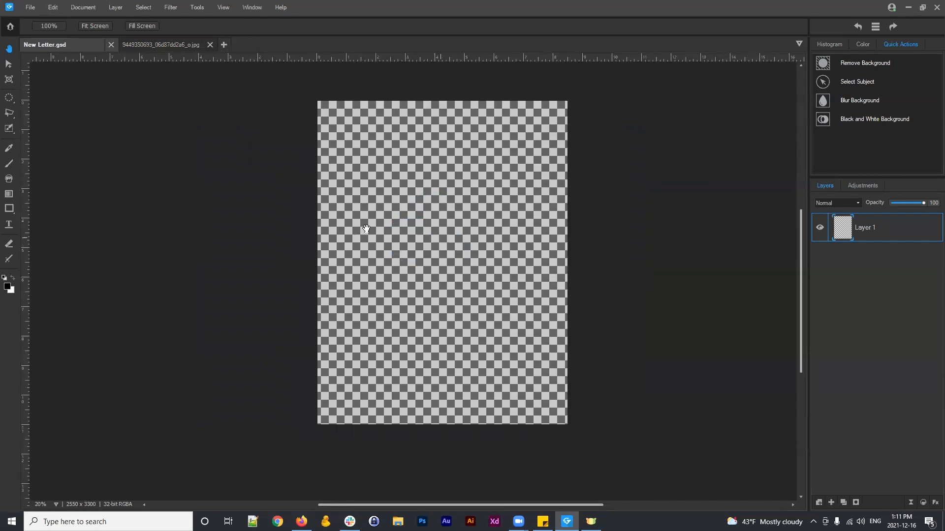
left_click(8, 24)
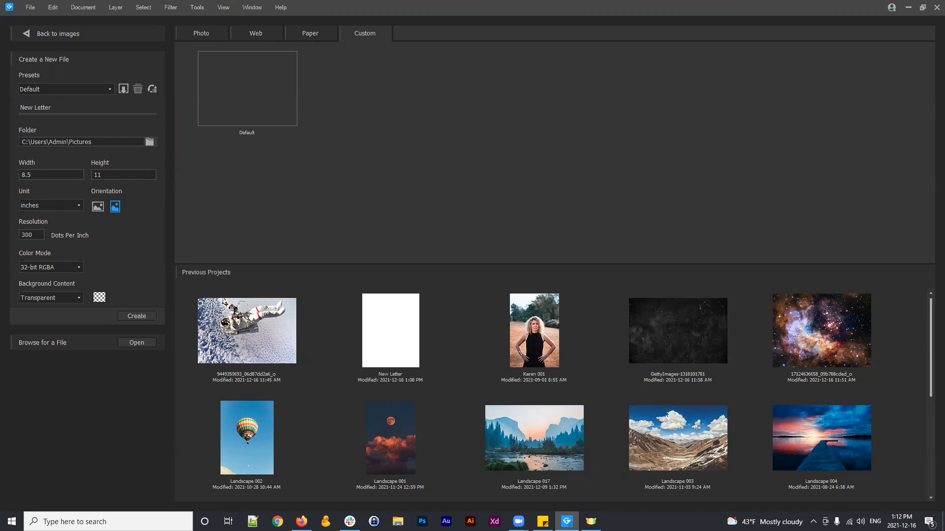
left_click(445, 168)
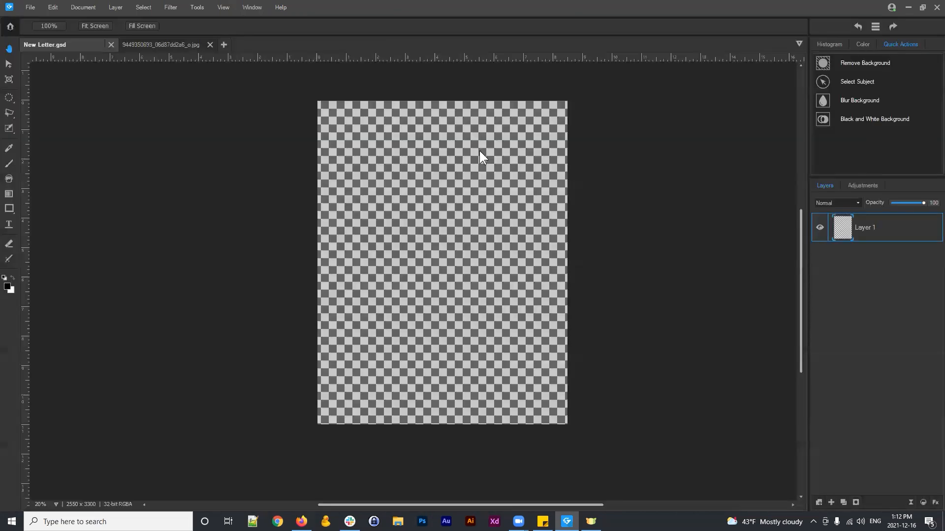
On the home screen, examine the new file's preset list and name field, plus the Paper and Custom preset categories
left_click(10, 26)
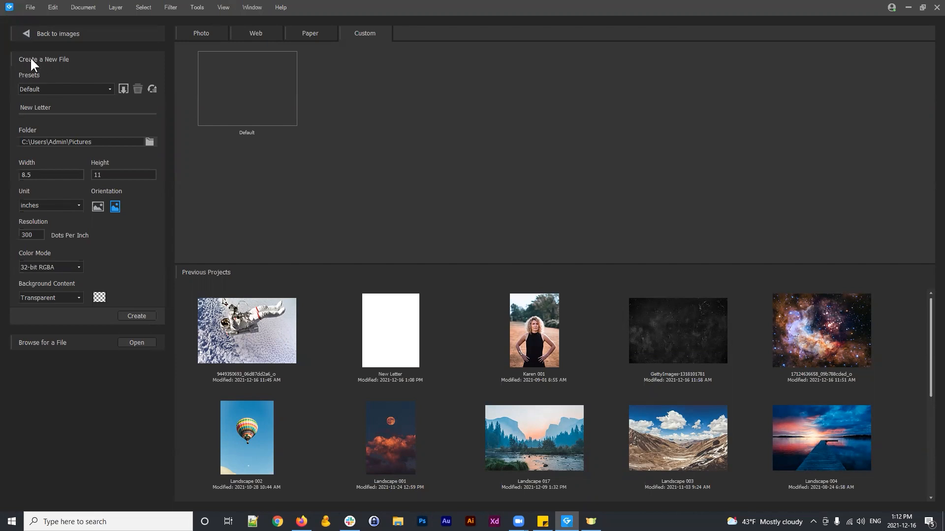
left_click(58, 87)
left_click(57, 87)
left_click(57, 106)
left_click_drag(57, 107, 14, 103)
left_click(312, 33)
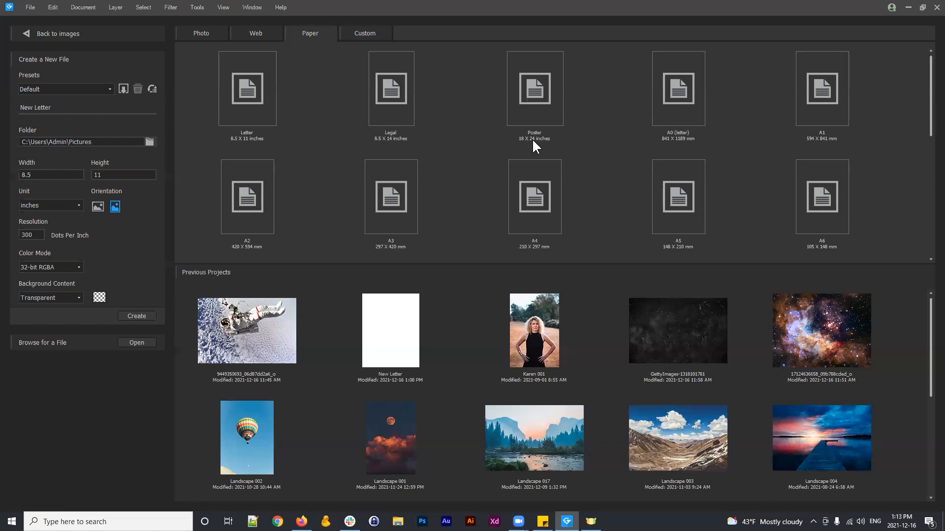
left_click(359, 37)
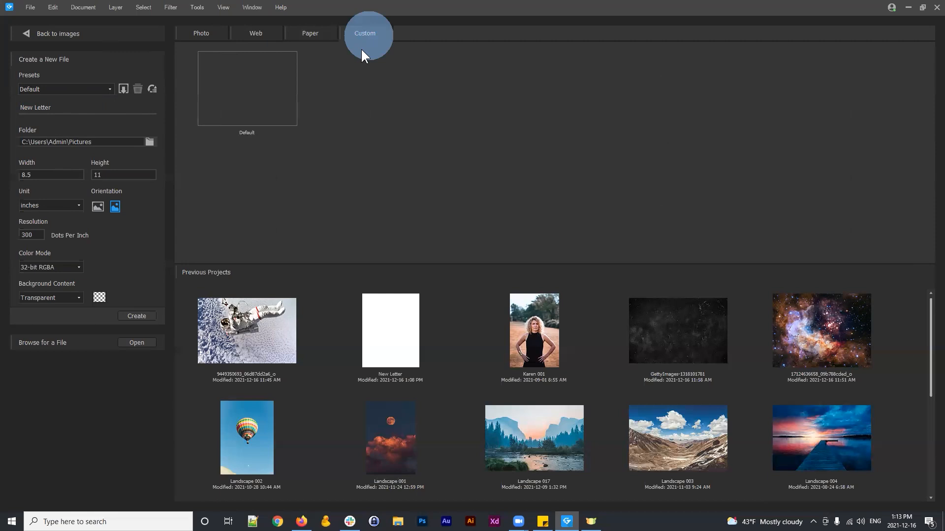
Examine the new file's width field and available measurement units, keeping inches selected
left_click(58, 173)
left_click_drag(65, 173, 17, 169)
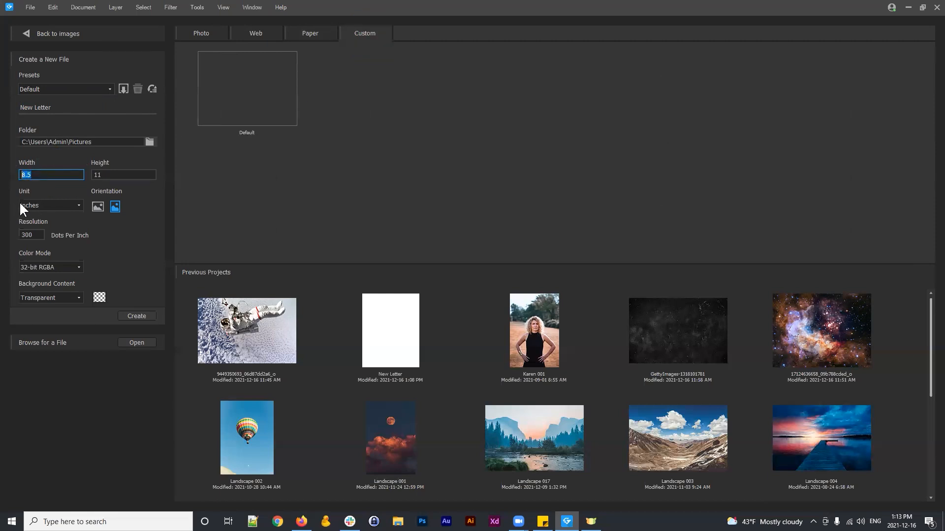
left_click(64, 205)
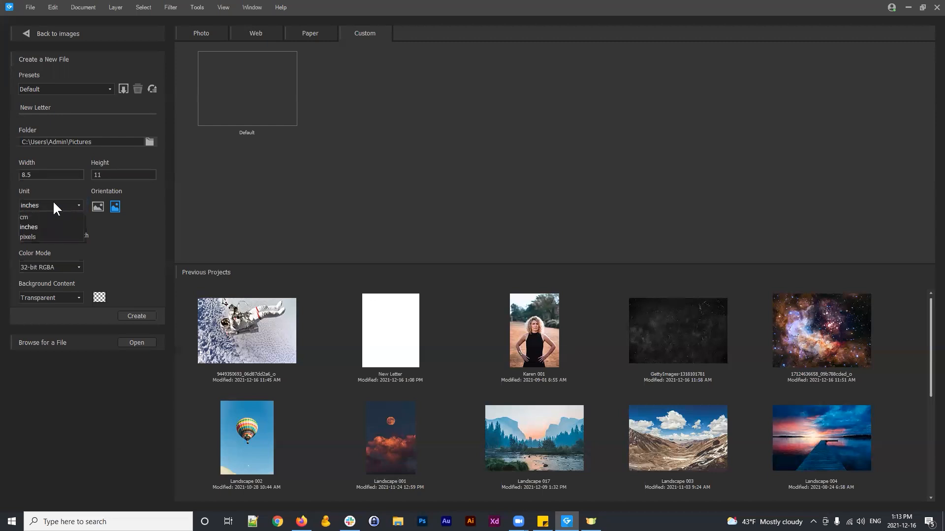
left_click(31, 226)
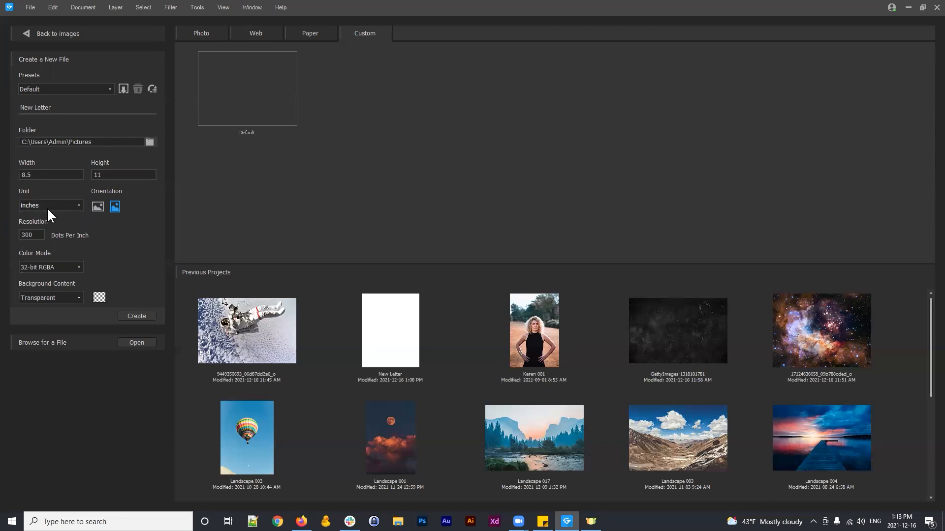
Check the new file's resolution setting and select the Instagram Square 1080 x 1080 web preset for comparison
double_click(42, 235)
left_click(42, 235)
left_click(38, 233)
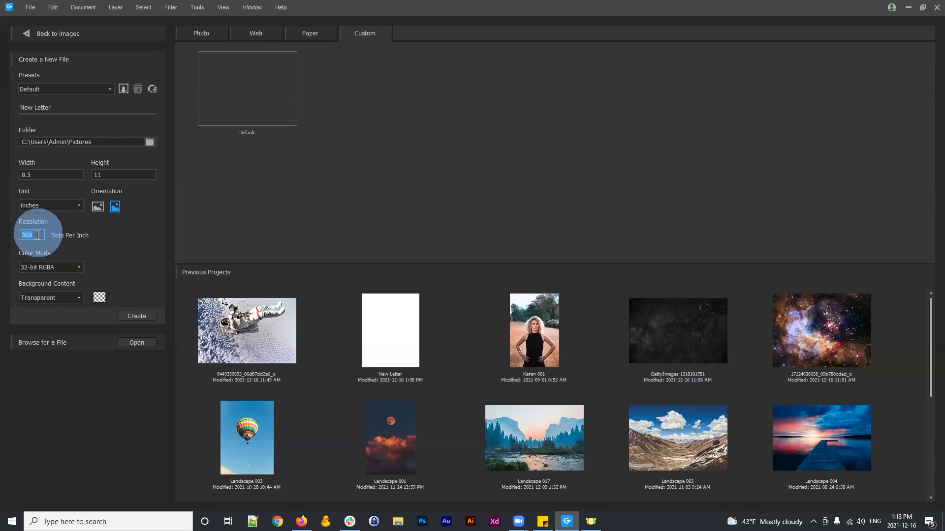
left_click(33, 236)
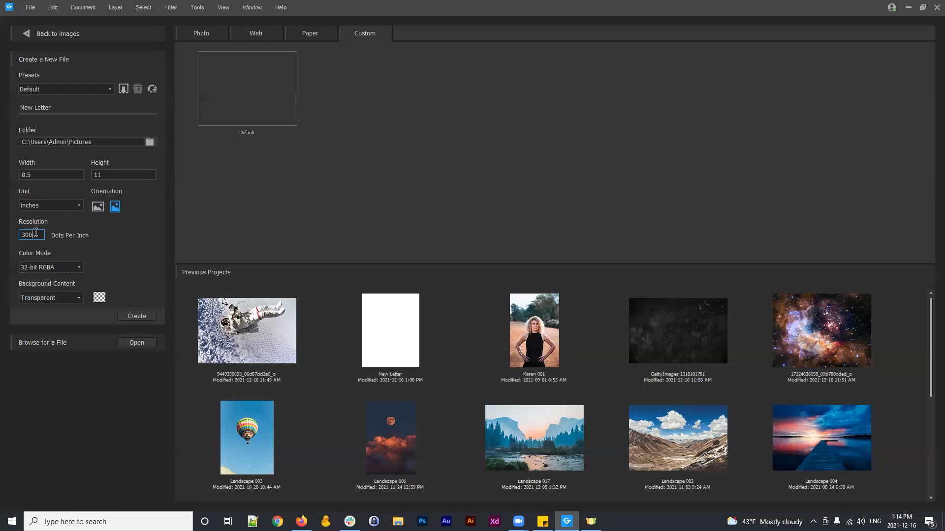
double_click(38, 235)
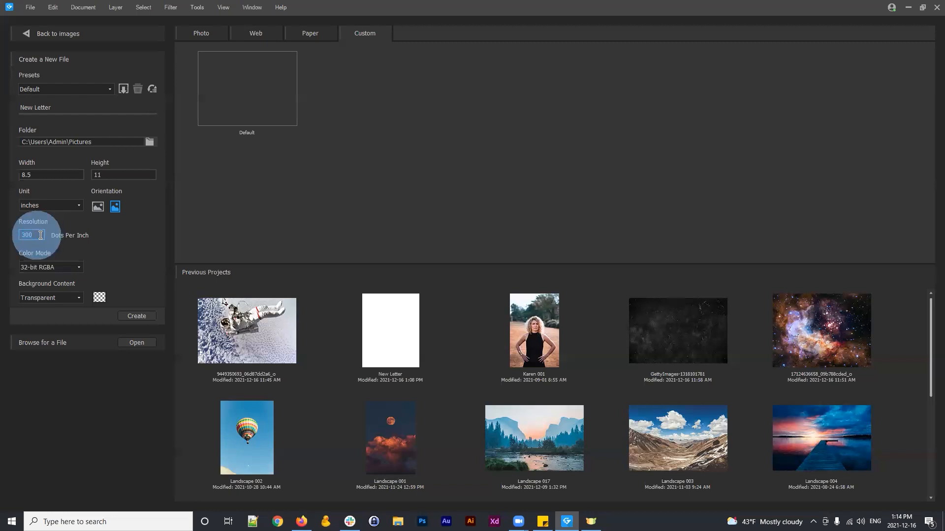
left_click(256, 32)
left_click(540, 91)
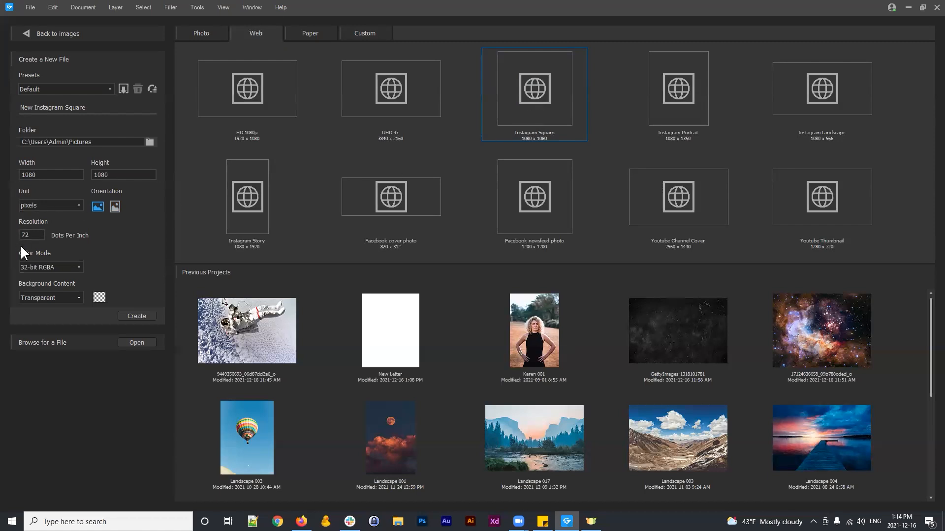
Check the new file's resolution setting and compare it across the Web, Paper and Photo presets, selecting the 4R photo preset
double_click(29, 235)
left_click(34, 234)
left_click(318, 32)
left_click(382, 99)
left_click(205, 31)
left_click(253, 108)
left_click(375, 93)
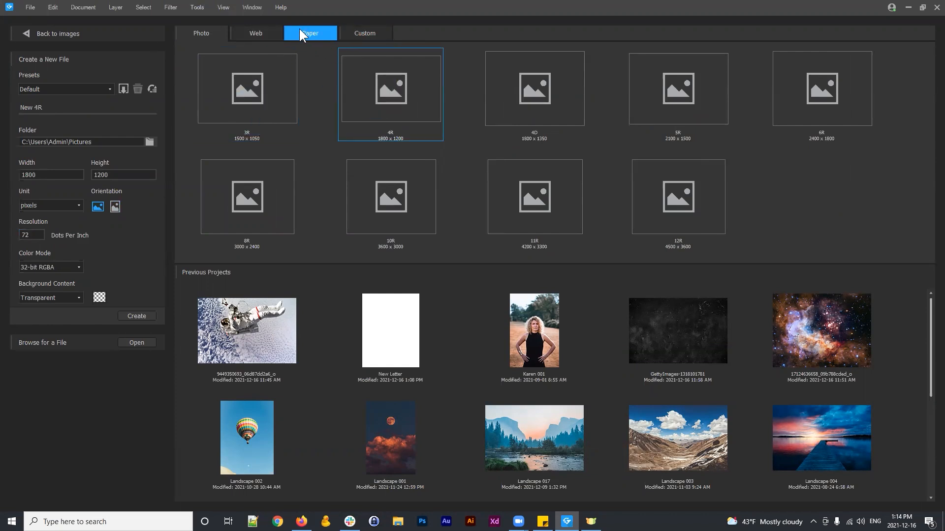
Show the Custom preset category and examine the new file's width and resolution fields
left_click(367, 32)
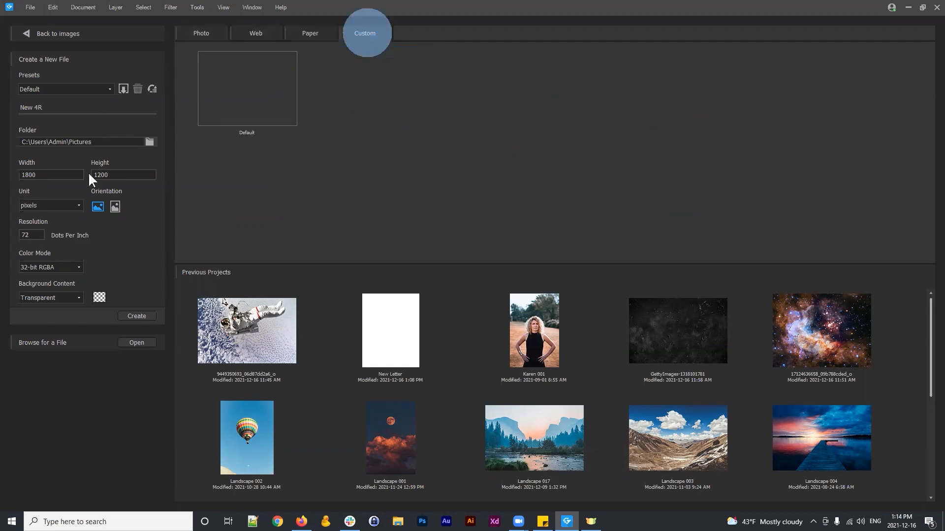
left_click(51, 173)
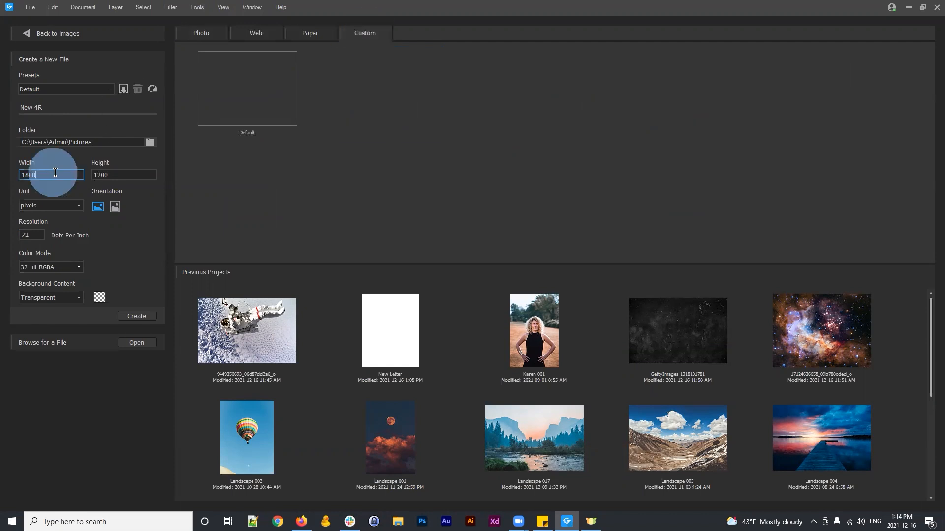
double_click(30, 234)
Compare the settings of several Paper presets, including Legal, Poster, A4 and A2, ending on Letter
left_click(306, 32)
left_click(386, 96)
left_click(532, 105)
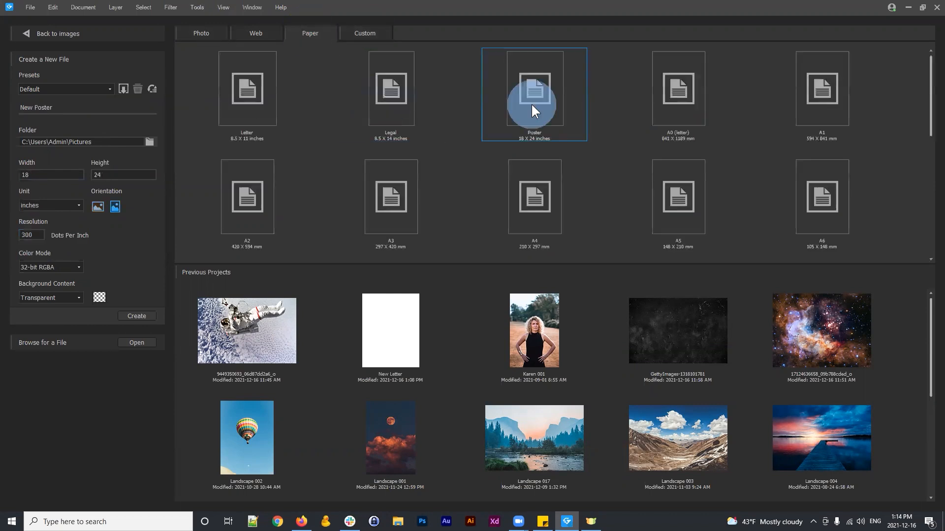
left_click(514, 224)
left_click(215, 203)
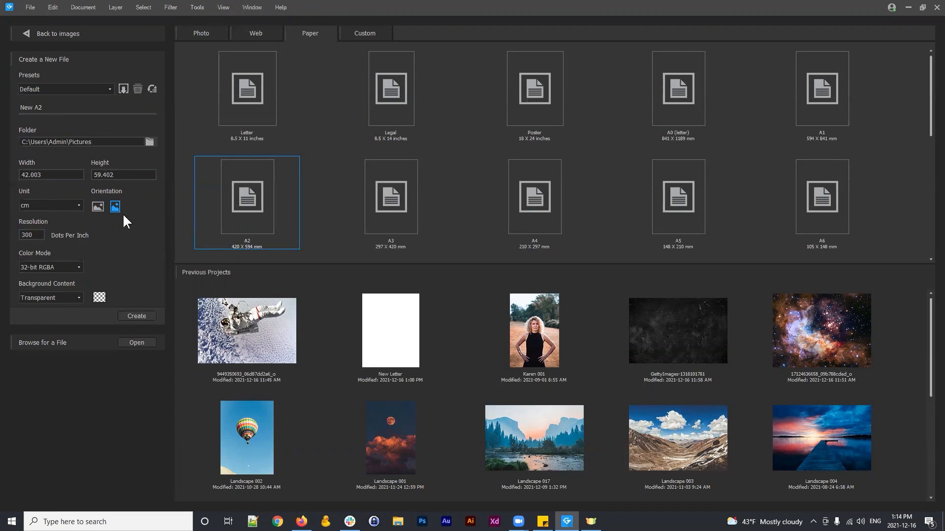
left_click(268, 87)
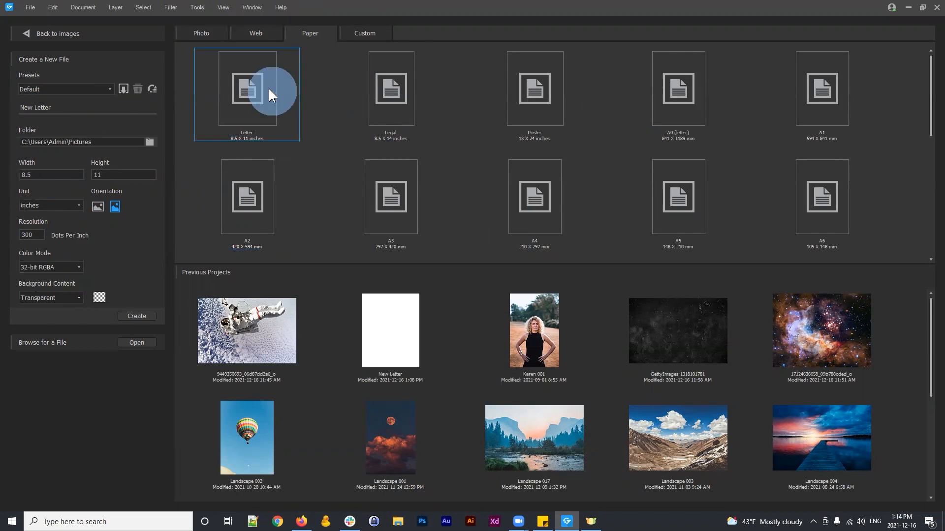
Compare the settings of several Web presets, including Instagram Square and Instagram Story, ending on Youtube Channel Cover
left_click(255, 32)
left_click(242, 116)
left_click(371, 102)
left_click(539, 89)
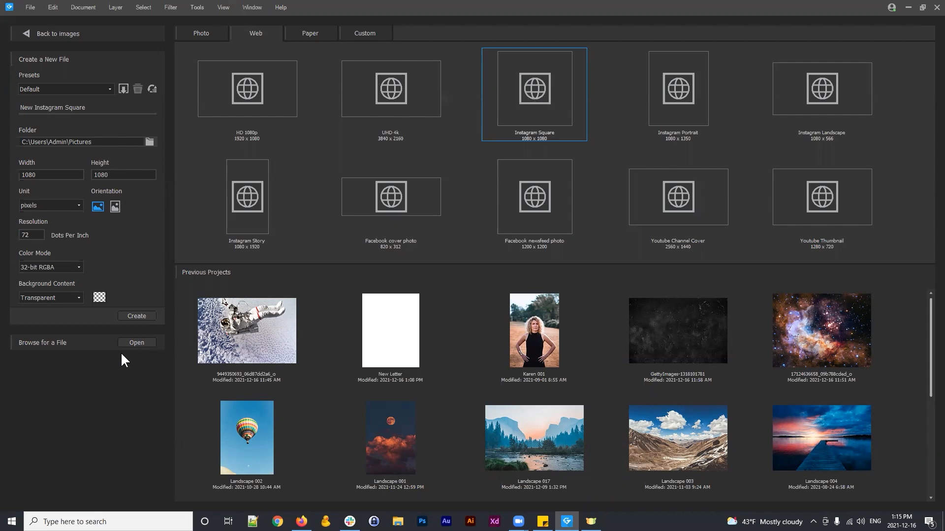
left_click(276, 104)
left_click(241, 219)
left_click(558, 199)
left_click(681, 194)
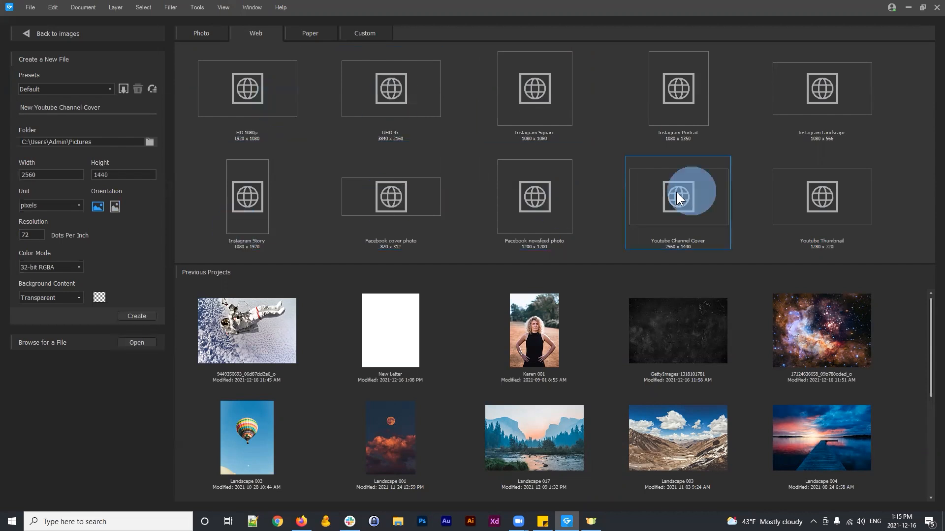
Show the Custom preset category and name the new file "11x17 Poster"
left_click(376, 35)
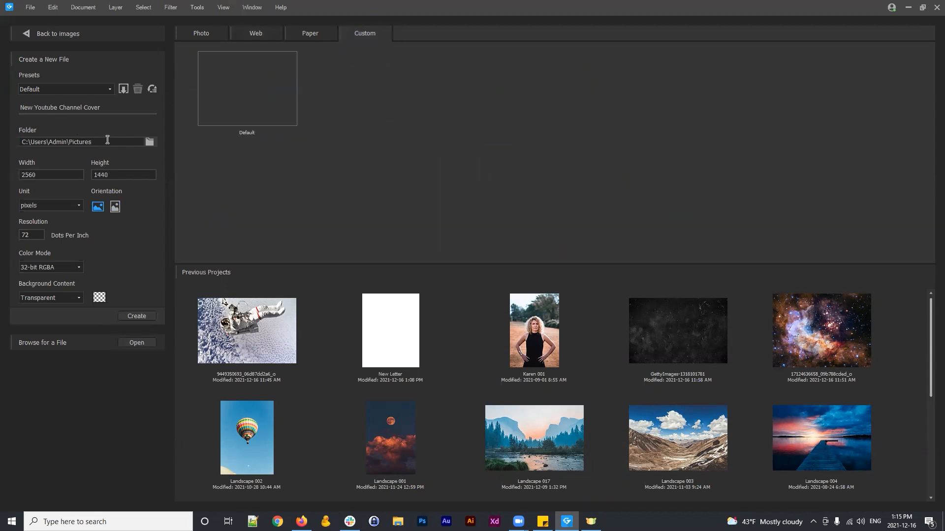
left_click(116, 108)
left_click_drag(116, 108, 1, 119)
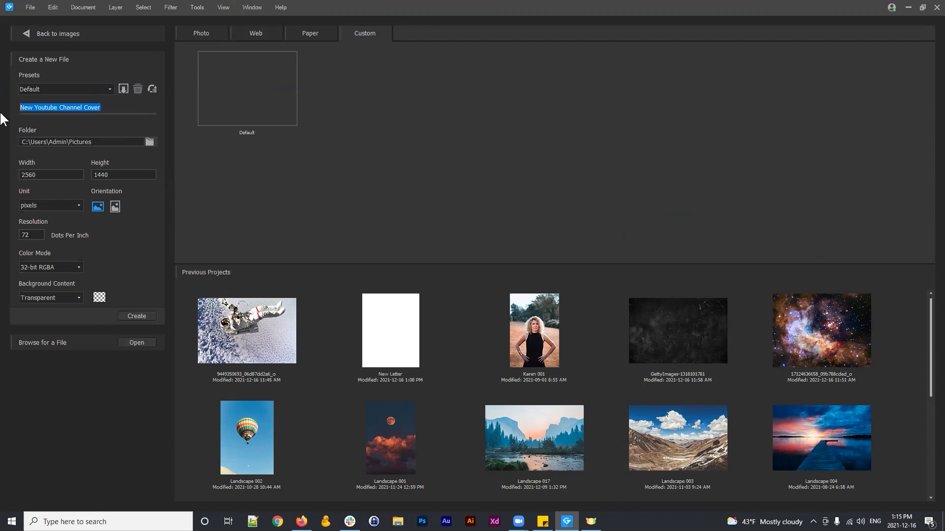
type("11")
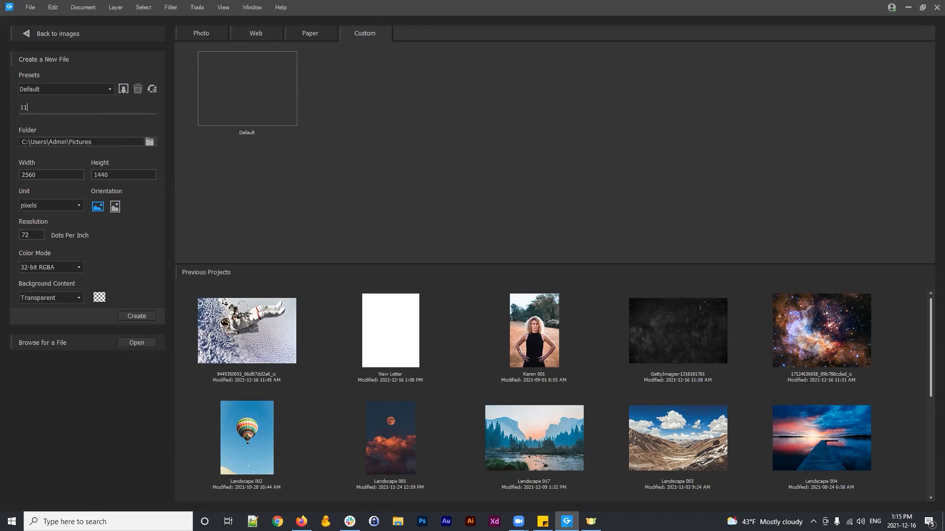
type("x17 Poster")
Set the new file's width to 11 and try to change its unit to inches
left_click(61, 173)
type("11")
left_click(52, 205)
left_click(43, 227)
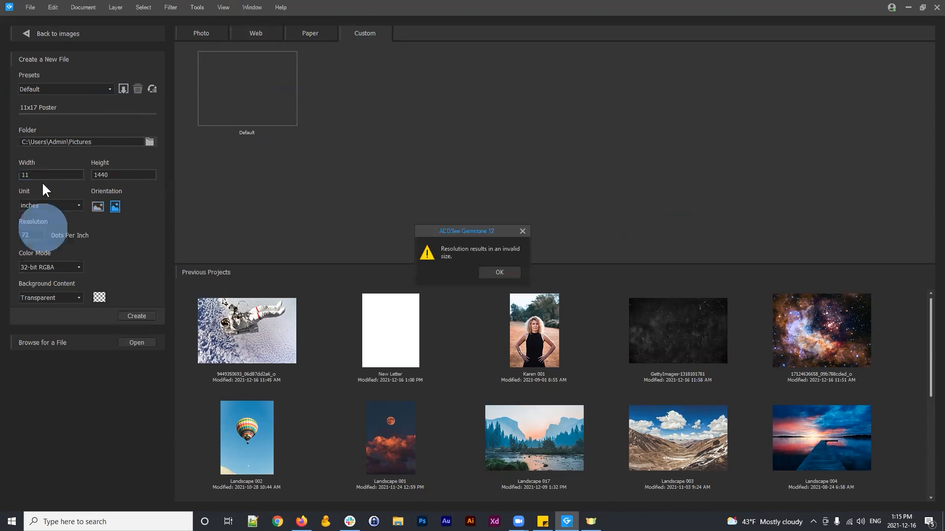
left_click(497, 270)
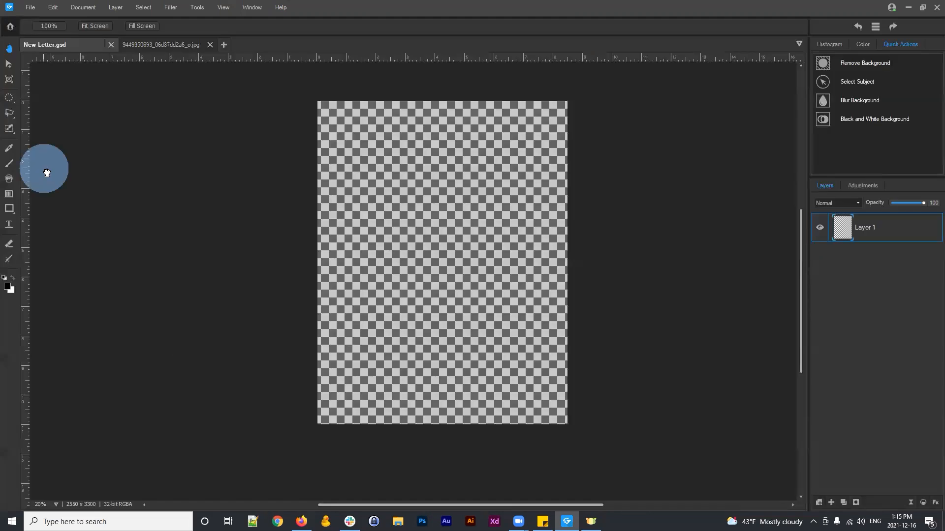
left_click(20, 26)
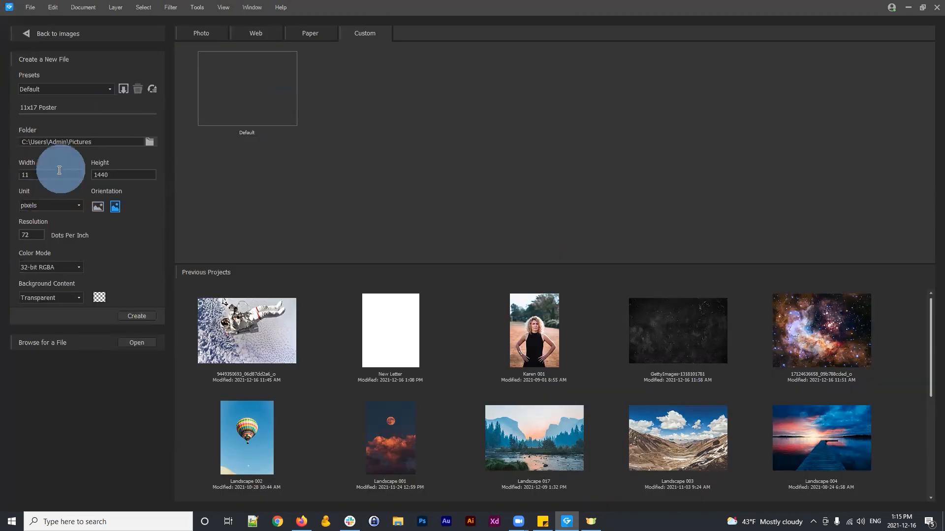
Retry changing the 11x17 Poster file's unit from pixels to inches, and return to its width field
left_click(44, 205)
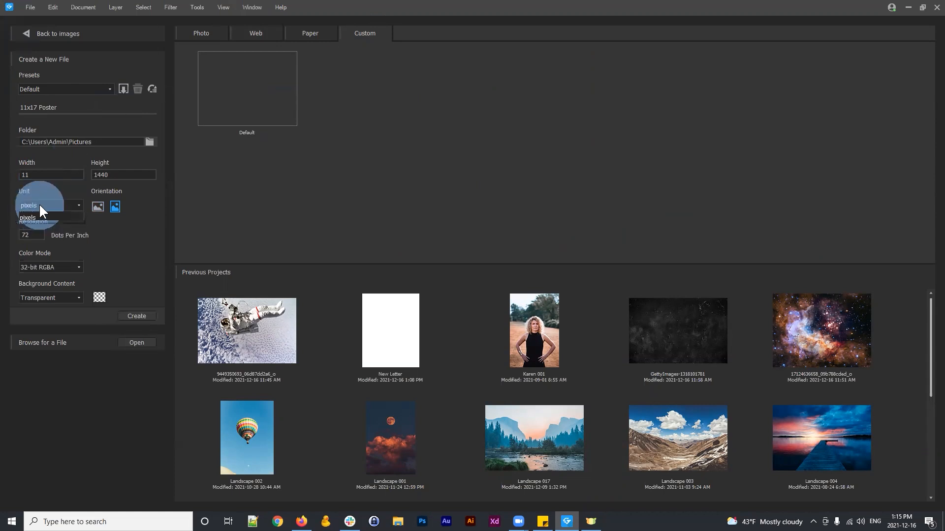
left_click(38, 227)
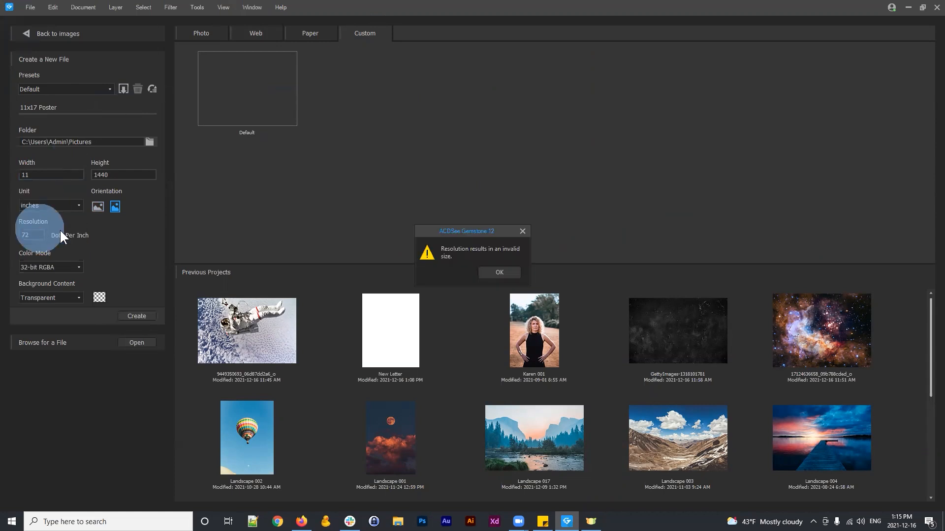
left_click(494, 271)
left_click(60, 173)
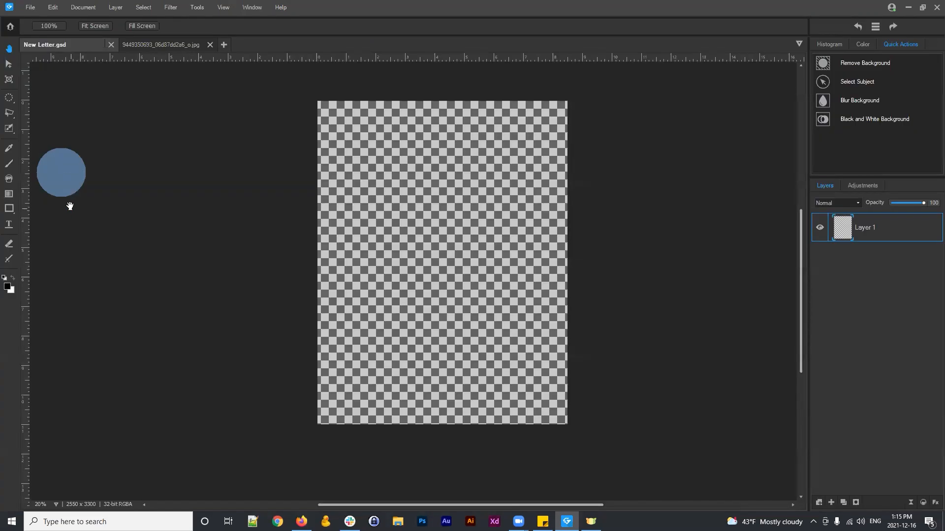
left_click(10, 26)
left_click(61, 174)
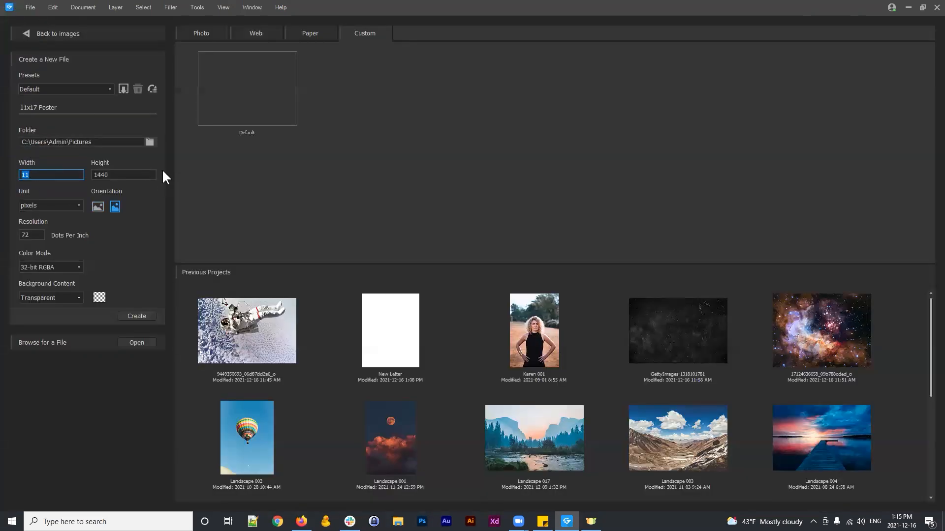
Reset the new-file settings and change the measurement unit to inches
left_click(152, 89)
left_click(54, 205)
left_click(28, 227)
left_click(52, 174)
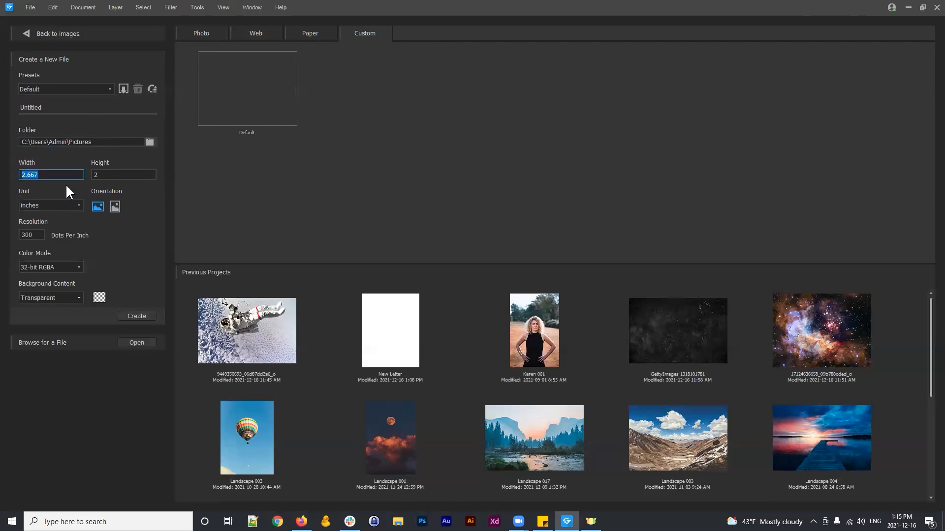
Check the available measurement units and reset the new-file settings to their defaults
left_click(60, 203)
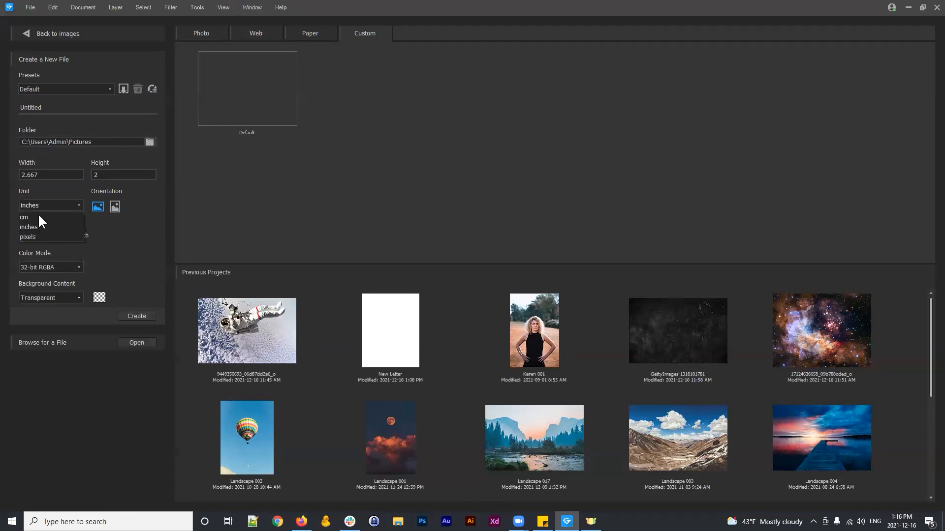
left_click(41, 168)
left_click(152, 87)
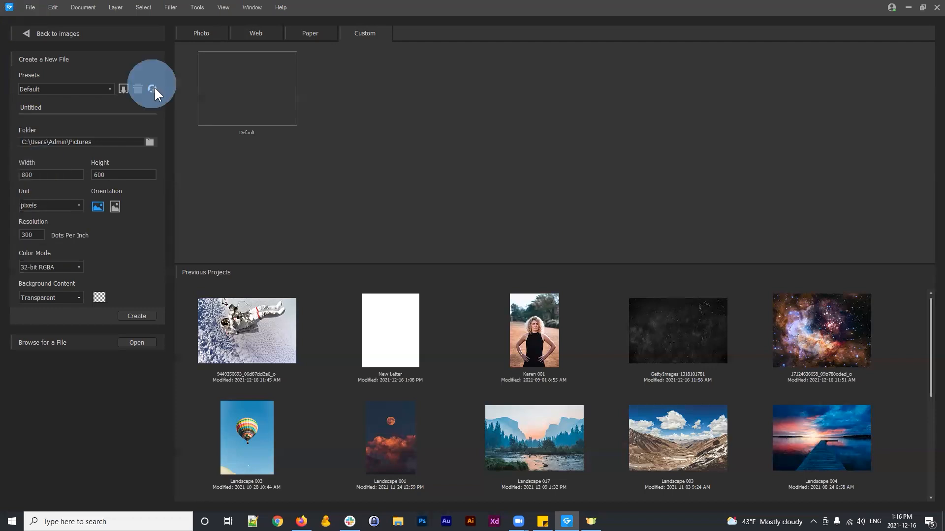
left_click(152, 90)
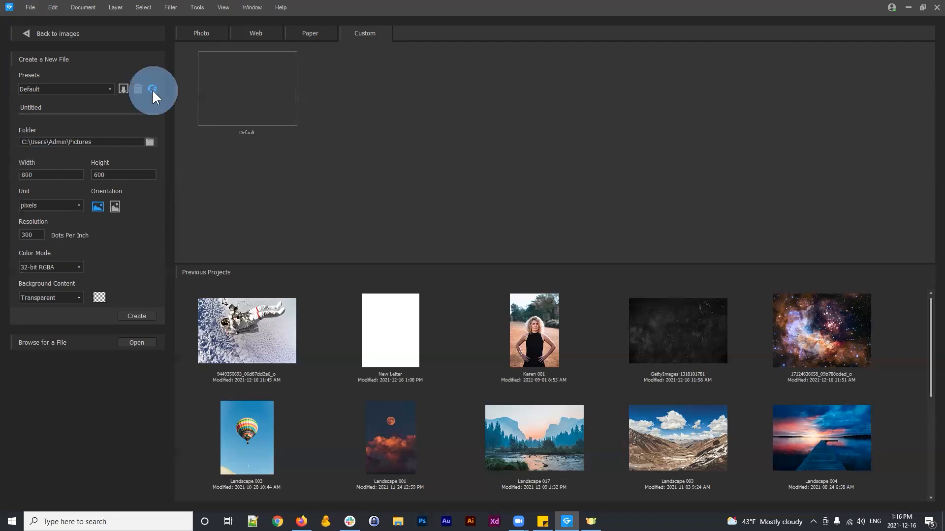
Set the new file's unit to inches, its width to 11 and its height to 17
left_click(41, 175)
left_click(34, 200)
left_click(28, 224)
left_click(42, 174)
type("11")
key("Tab")
type("17")
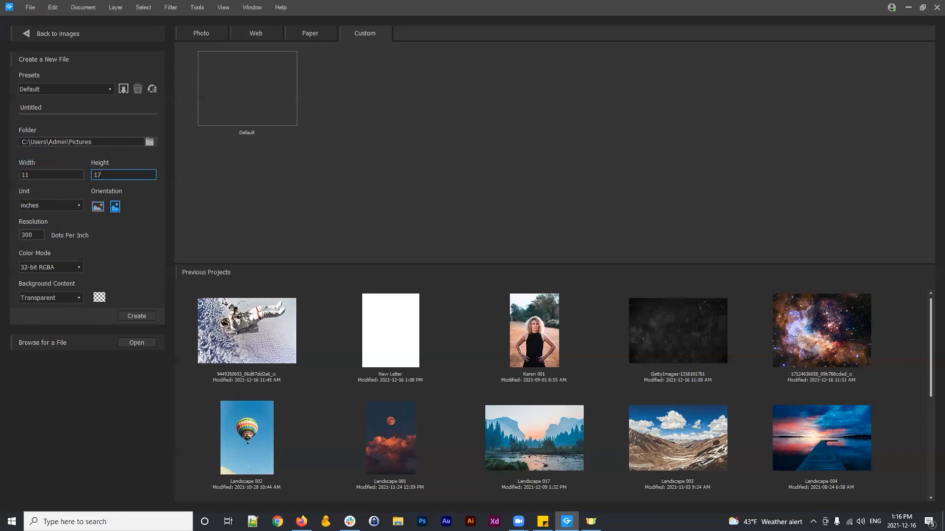
Name the new file "11x17 Poster" and check its resolution setting
left_click(57, 107)
type("11x17 Poster")
left_click(20, 236)
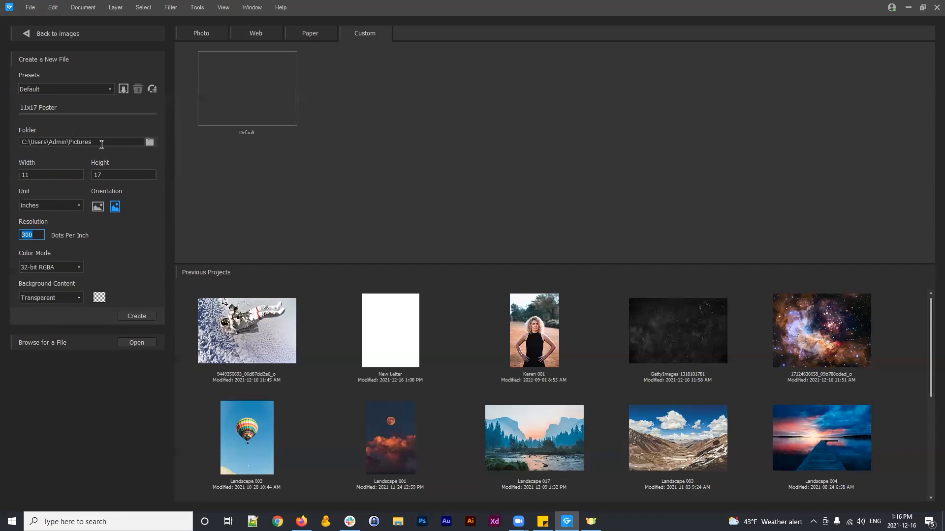
left_click(69, 107)
Save the current new-file settings as a custom preset named "11x17 Poster"
left_click(123, 88)
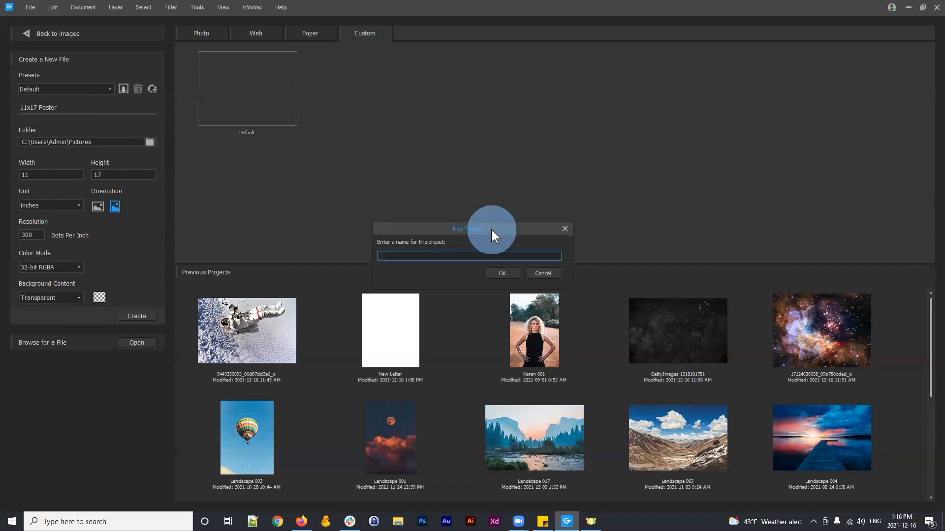
left_click(476, 228)
left_click_drag(474, 228, 479, 166)
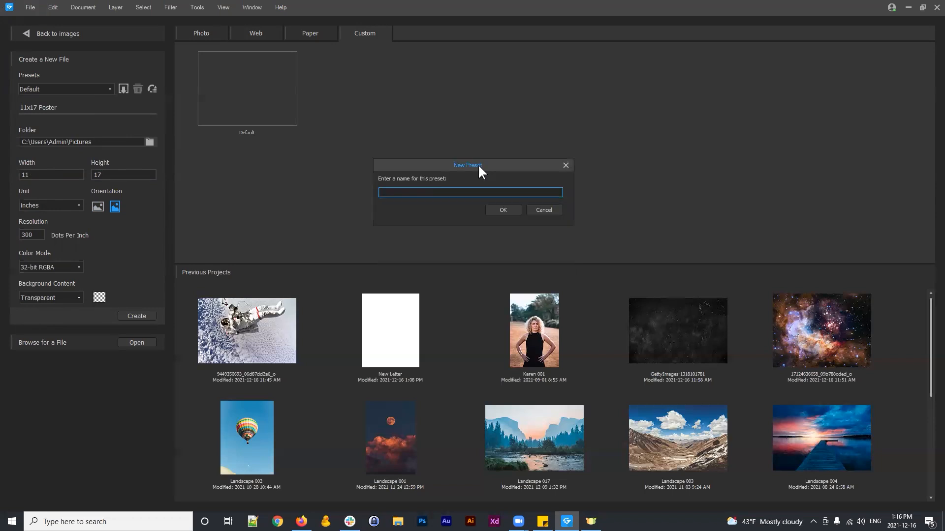
type("11x17 Poster")
left_click(501, 208)
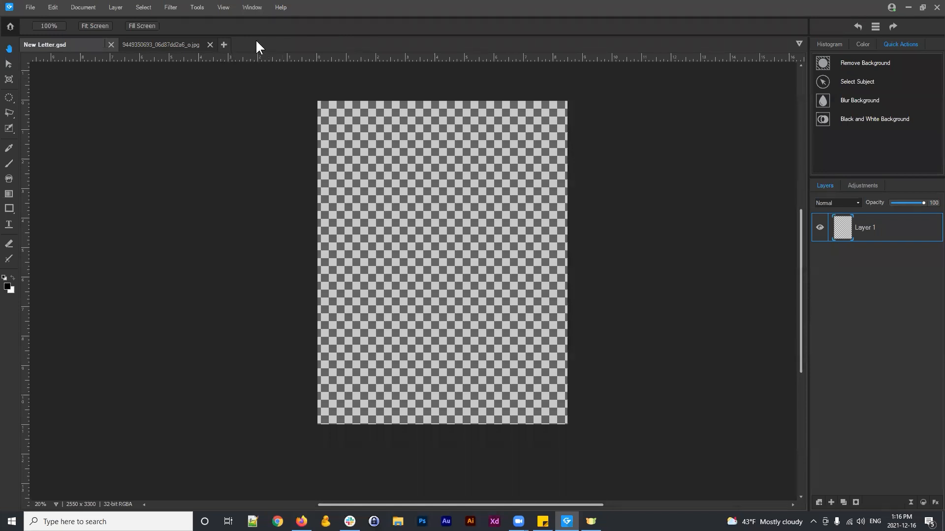
On the home screen, select the 11x17 Poster custom preset and create a new document from it
left_click(10, 25)
left_click(391, 75)
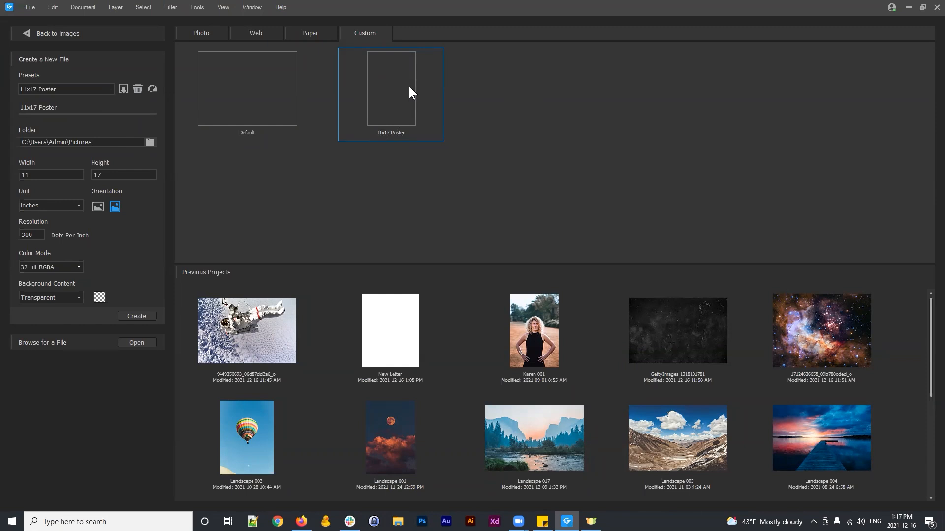
left_click(135, 316)
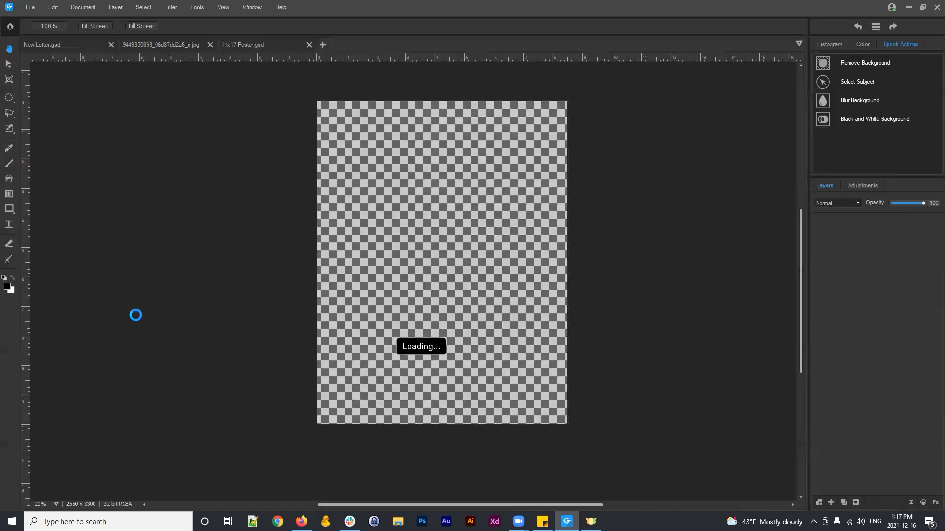
Switch between the open documents, including New Letter, and finish on 11x17 Poster
left_click(249, 44)
left_click(154, 43)
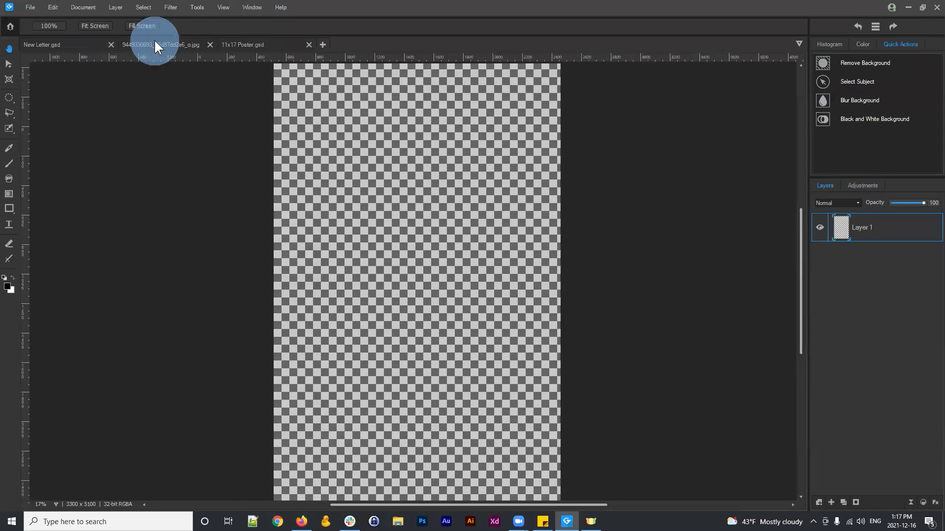
left_click(65, 44)
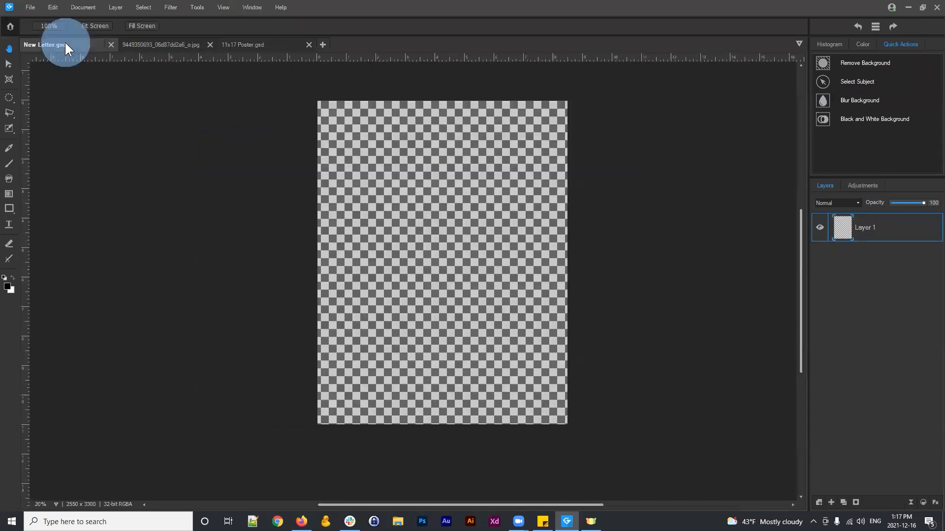
left_click(264, 45)
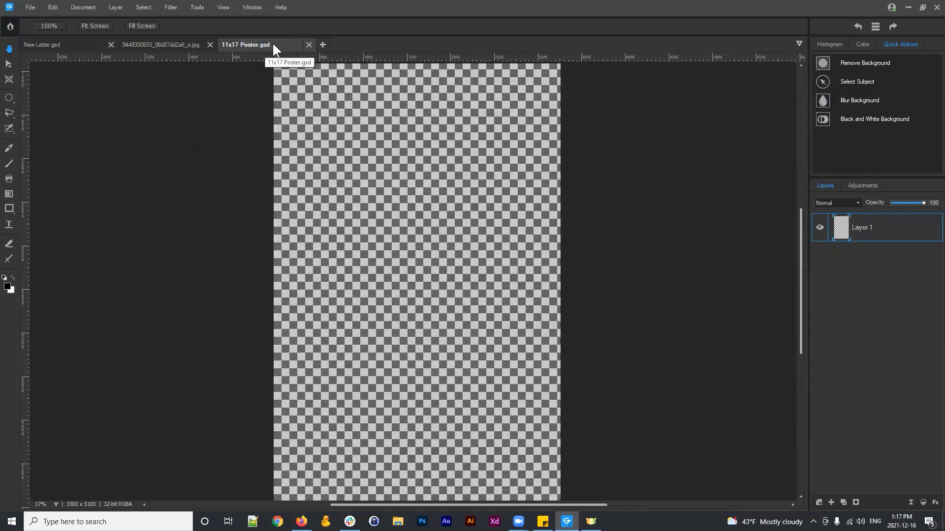
Briefly revisit the home screen, and return to the 11x17 Poster document to view its whole page
left_click(10, 26)
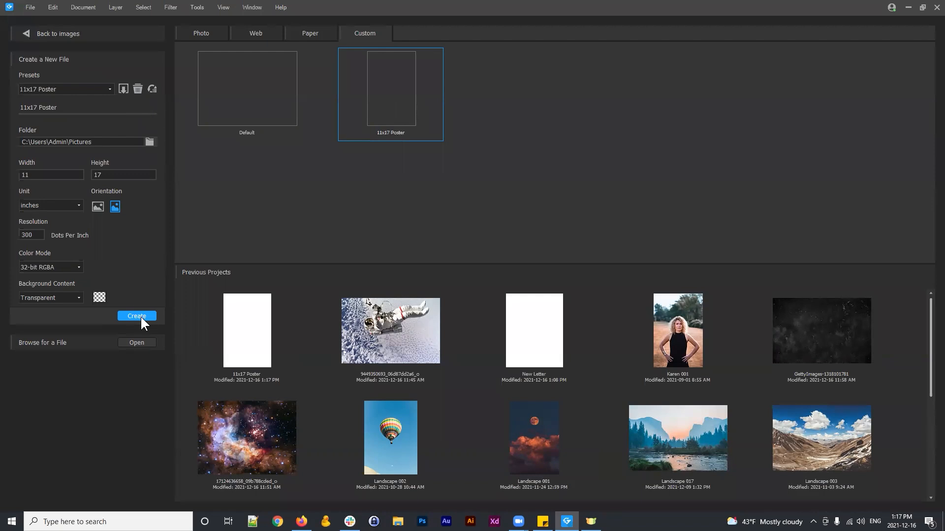
left_click(24, 33)
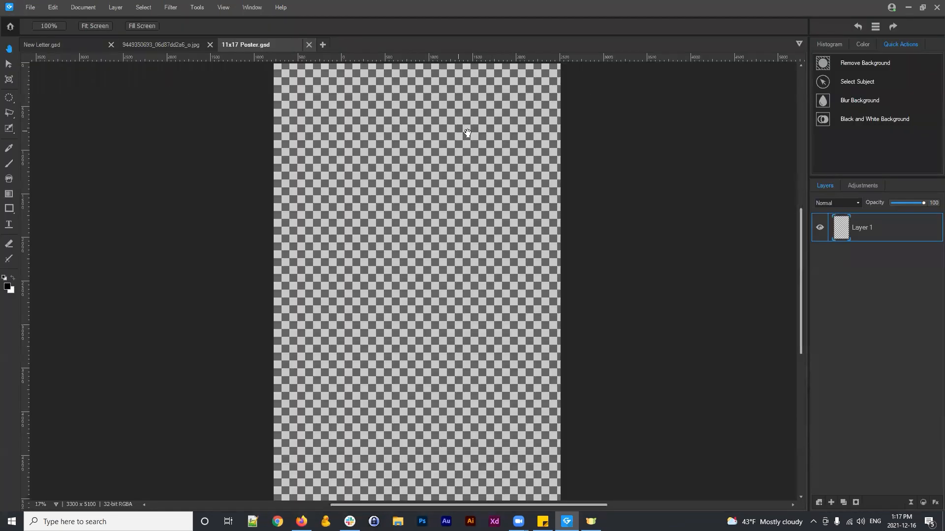
mouse_move(464, 185)
left_mouse_down()
mouse_move(452, 196)
mouse_move(470, 180)
mouse_move(459, 178)
left_mouse_up()
scroll(461, 187, "down", 2)
scroll(469, 183, "up", 1)
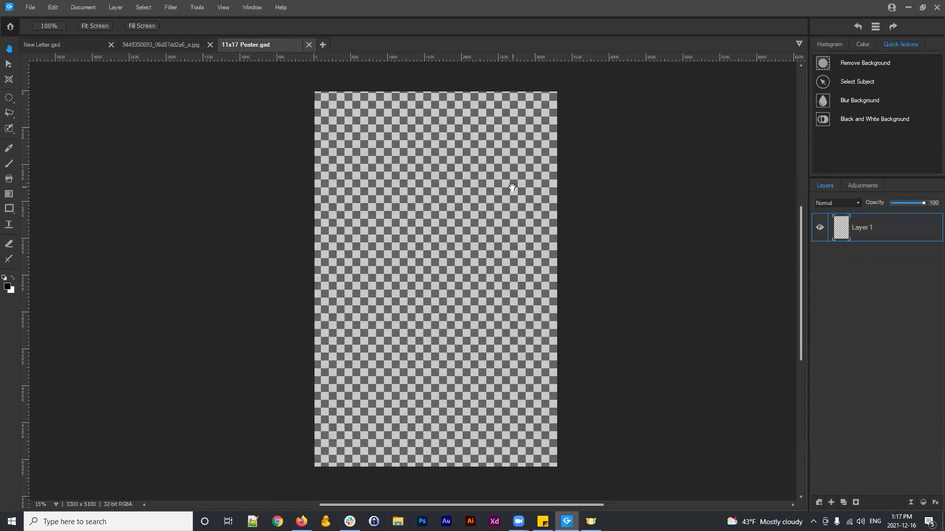
Cycle through the open New Letter, astronaut photo and 11x17 Poster documents, ending on 11x17 Poster
mouse_move(455, 226)
left_mouse_down()
mouse_move(457, 218)
mouse_move(404, 215)
mouse_move(449, 221)
mouse_move(469, 208)
mouse_move(455, 209)
left_mouse_up()
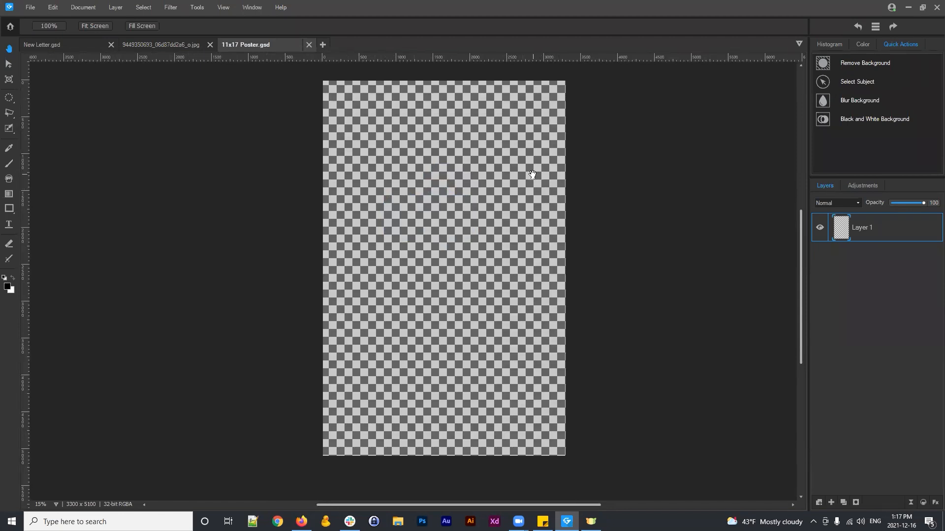
left_click(156, 44)
left_click(47, 45)
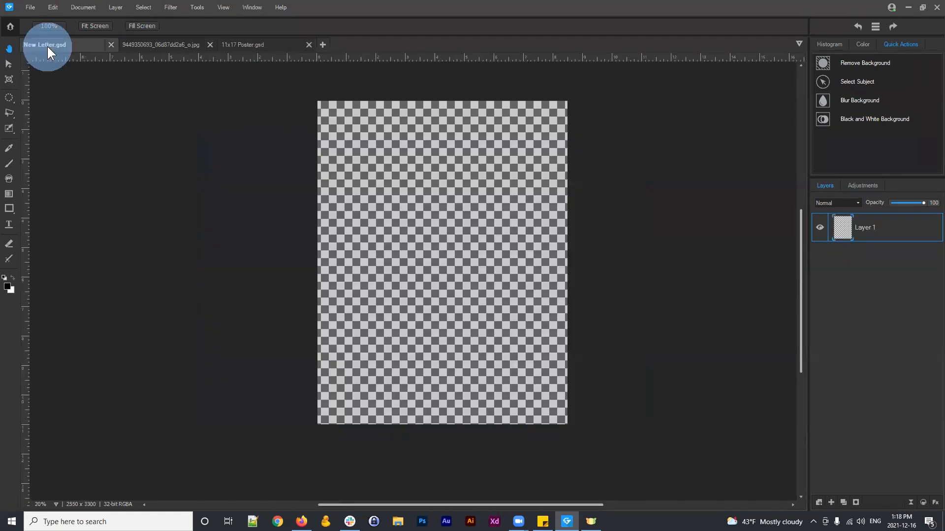
left_click(155, 46)
left_click(261, 44)
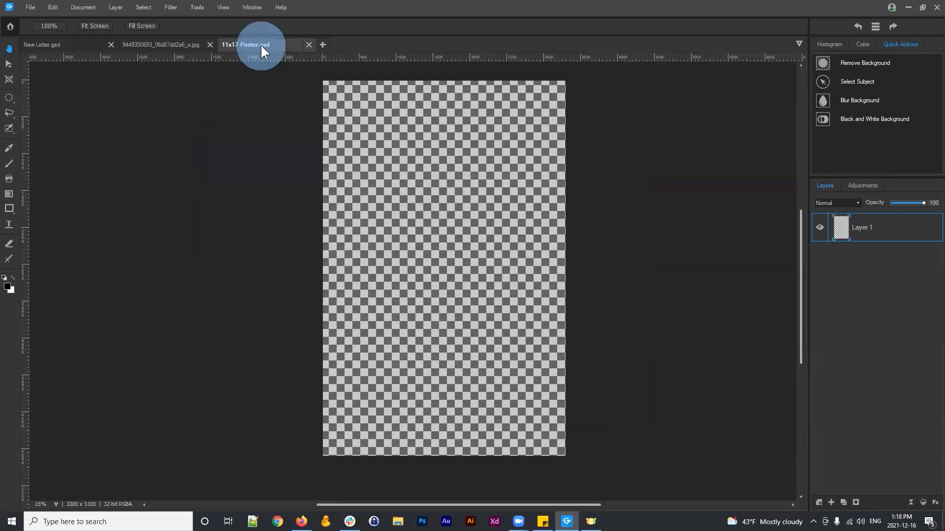
left_click(169, 43)
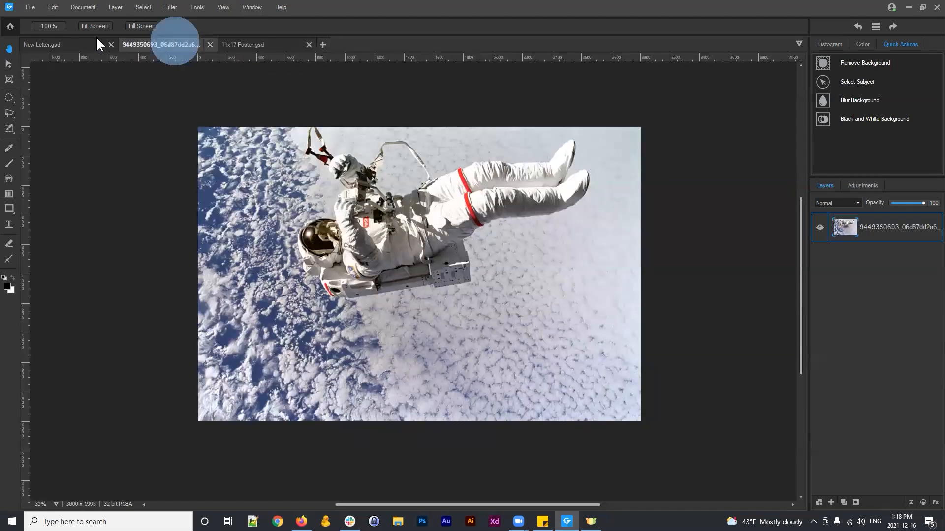
left_click(264, 44)
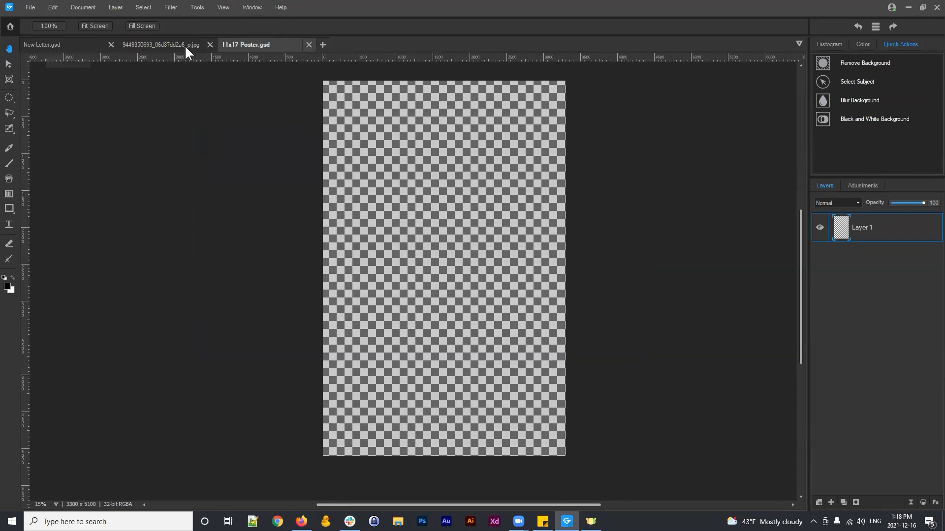
left_click(135, 43)
left_click(77, 43)
left_click(243, 43)
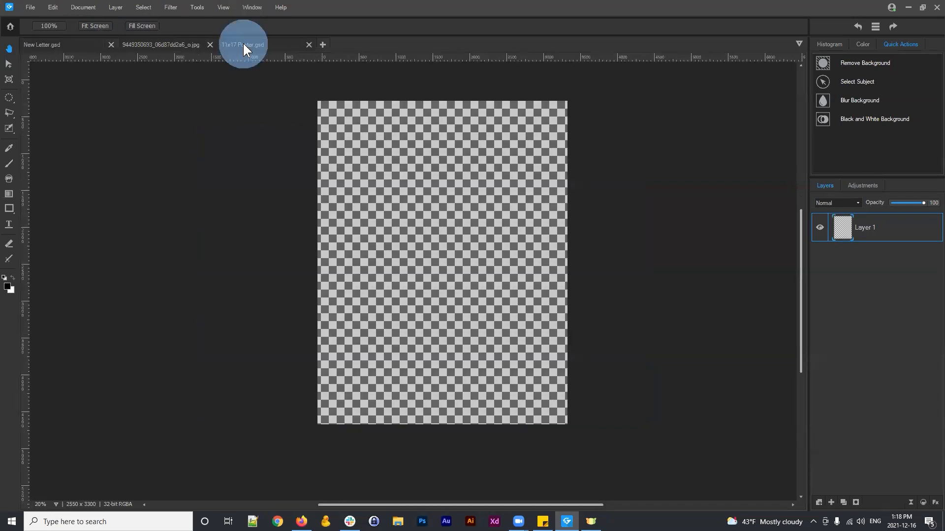
Browse the Photo, Web and Paper presets on the home screen, and return to the open images
left_click(10, 26)
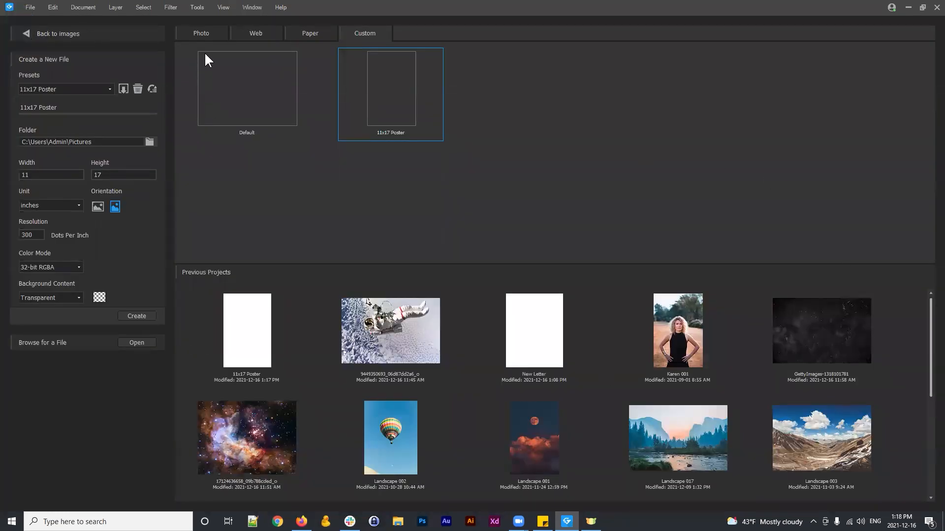
left_click(203, 34)
left_click(241, 34)
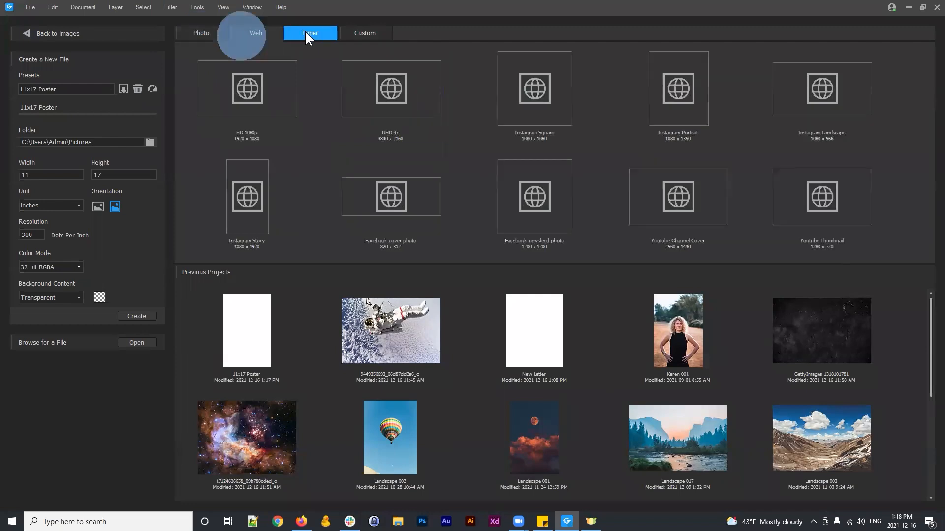
left_click(305, 31)
left_click(256, 33)
left_click(217, 31)
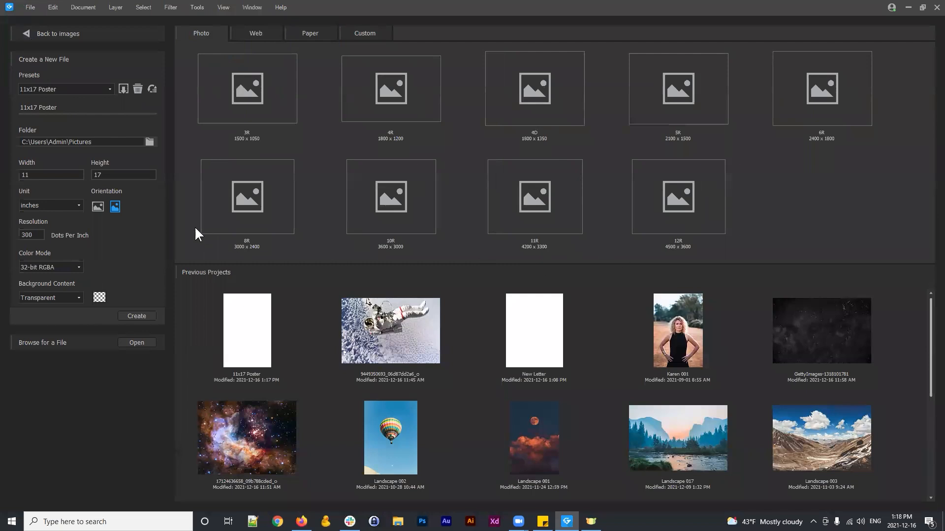
left_click(26, 32)
Look over the 11x17 Poster page, compare it with the other open documents, and finish on New Letter
left_click_drag(483, 167, 483, 183)
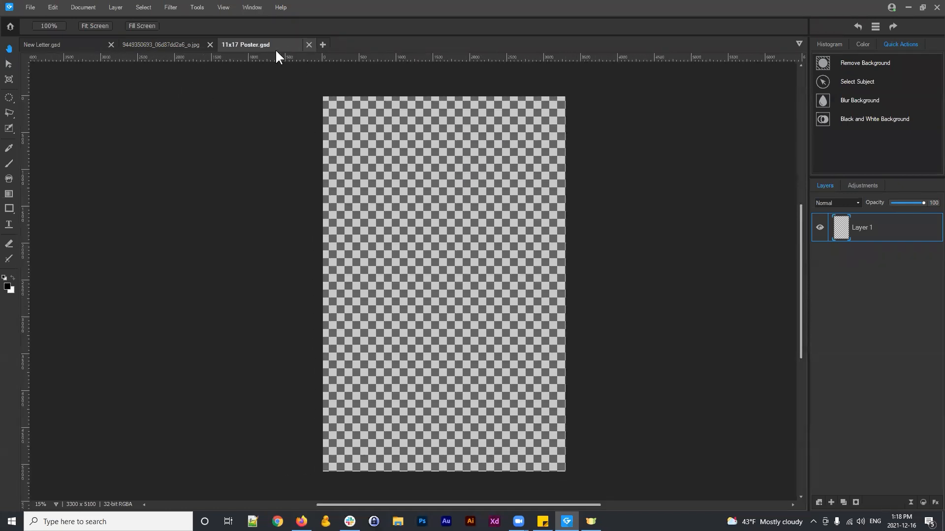
left_click_drag(533, 268, 507, 251)
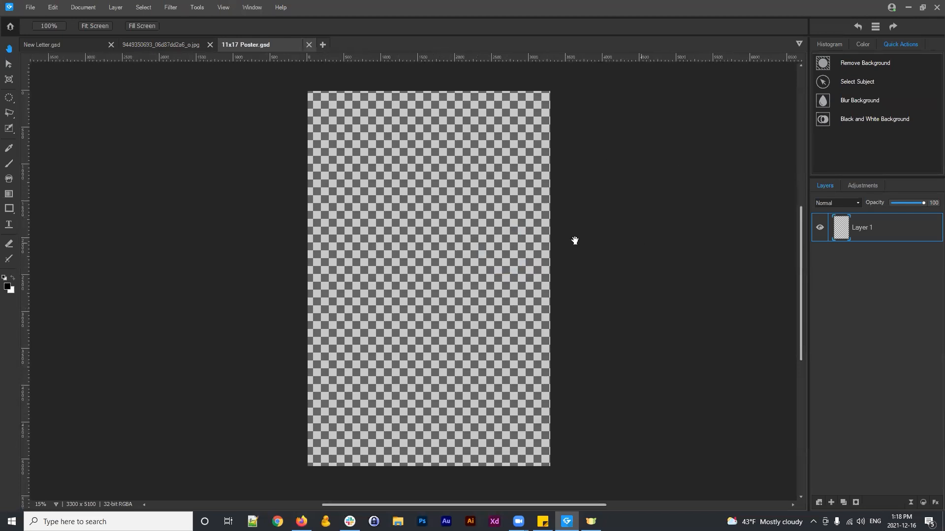
left_click(166, 46)
left_click(60, 43)
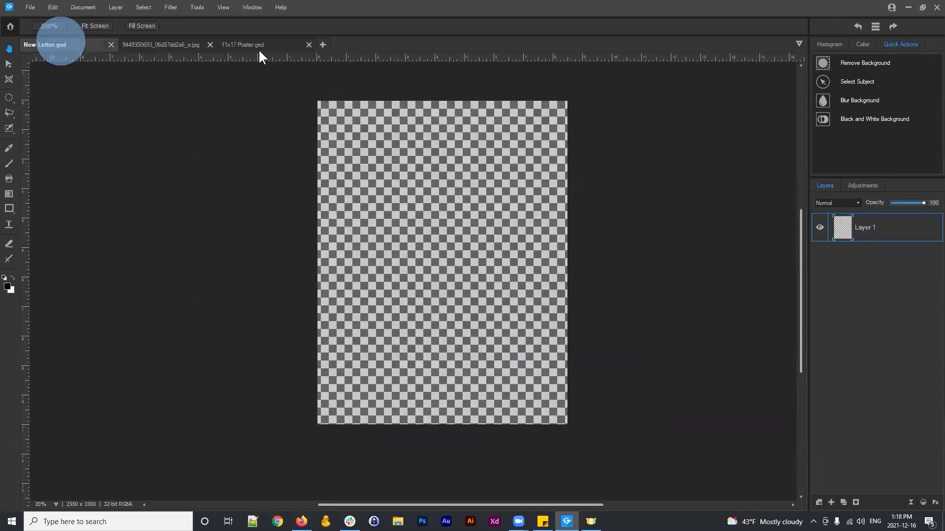
left_click(260, 47)
mouse_move(490, 236)
left_mouse_down()
mouse_move(531, 229)
mouse_move(485, 234)
left_mouse_up()
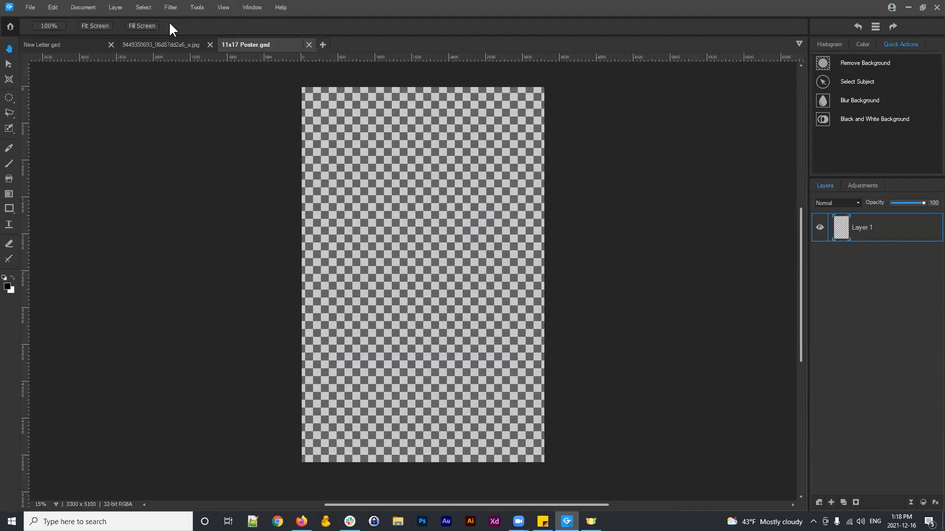
left_click(173, 43)
left_click(70, 46)
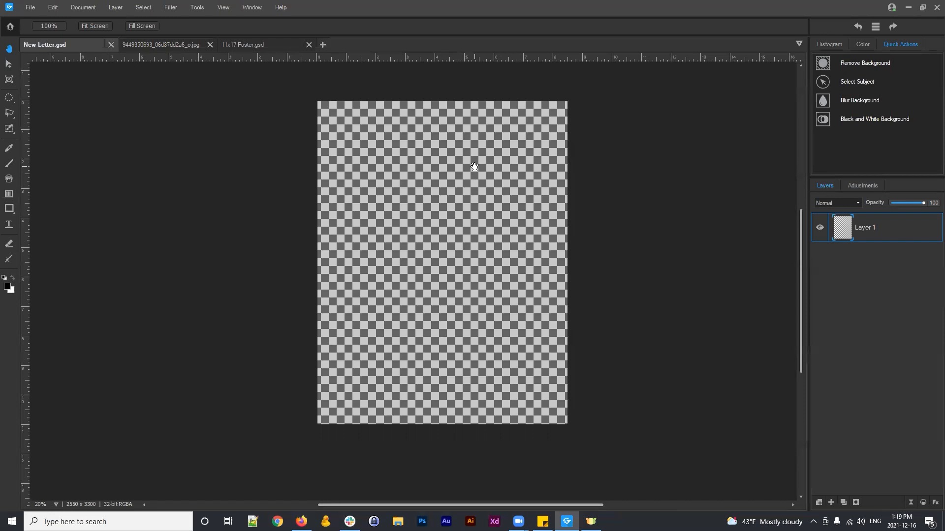
View the New Letter page at 100% zoom, fitted to the screen, and filling the screen
mouse_move(512, 215)
left_mouse_down()
mouse_move(488, 203)
mouse_move(500, 216)
left_mouse_up()
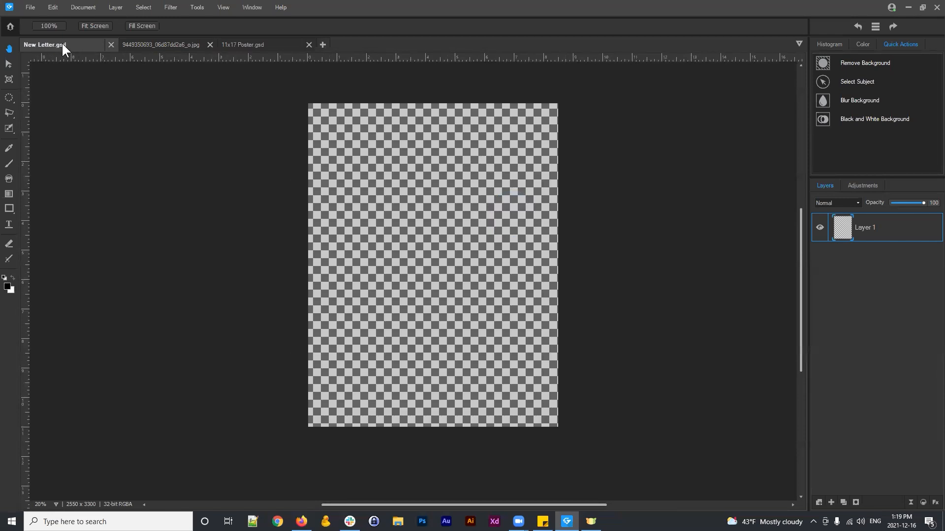
left_click_drag(433, 158, 455, 152)
left_click_drag(521, 152, 502, 164)
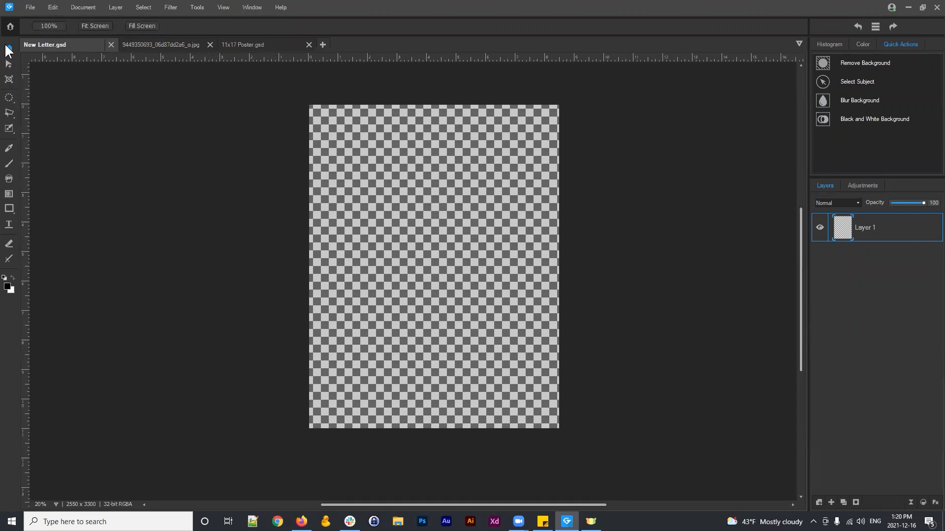
left_click(51, 24)
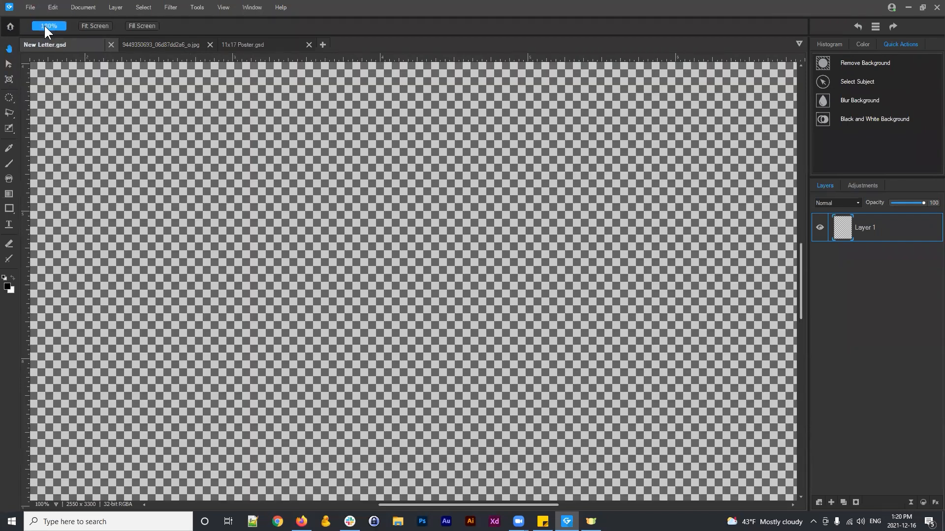
left_click(93, 27)
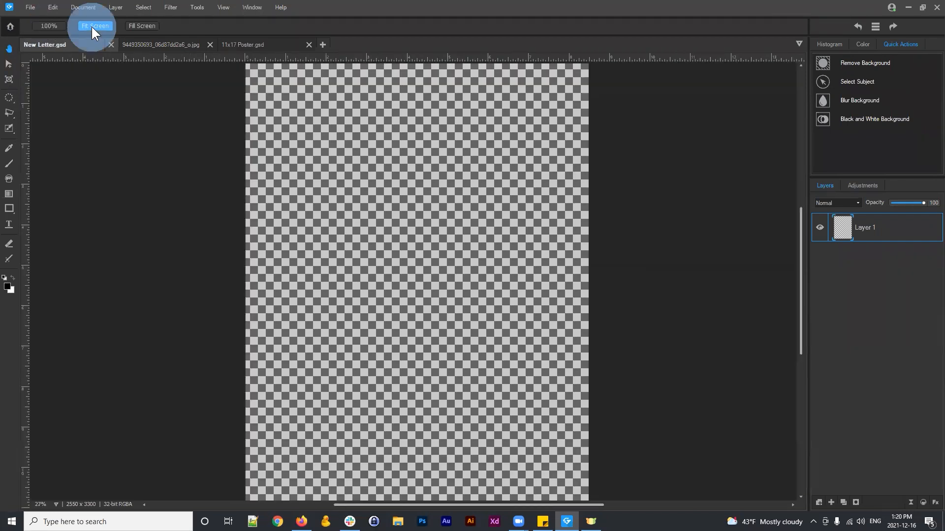
left_click(145, 25)
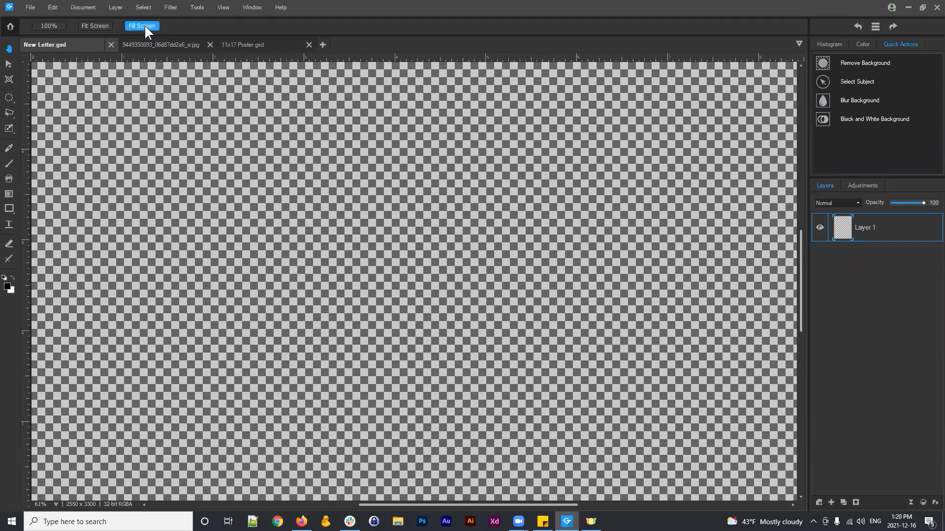
Activate the transform tool on New Letter's Layer 1 and show its whole grid and handles
left_click(8, 64)
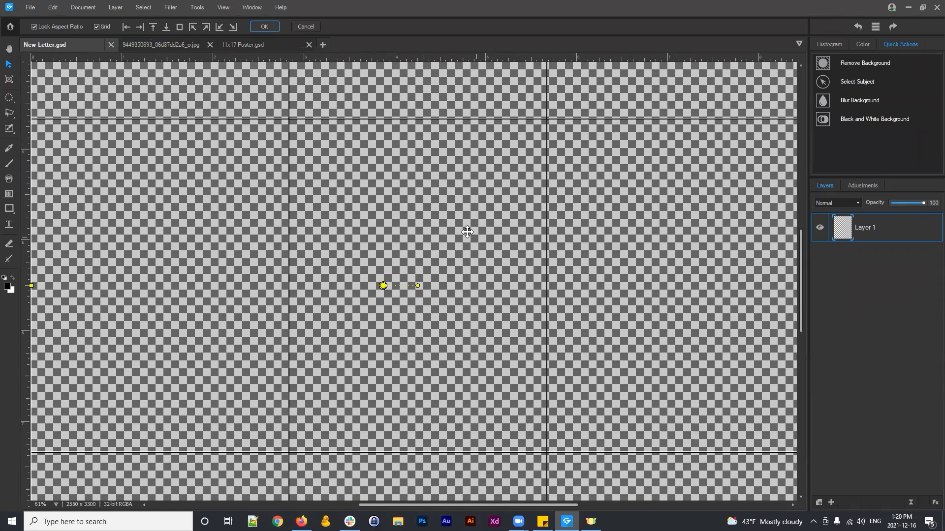
scroll(464, 219, "down", 4)
scroll(464, 220, "down", 1)
scroll(465, 216, "up", 1)
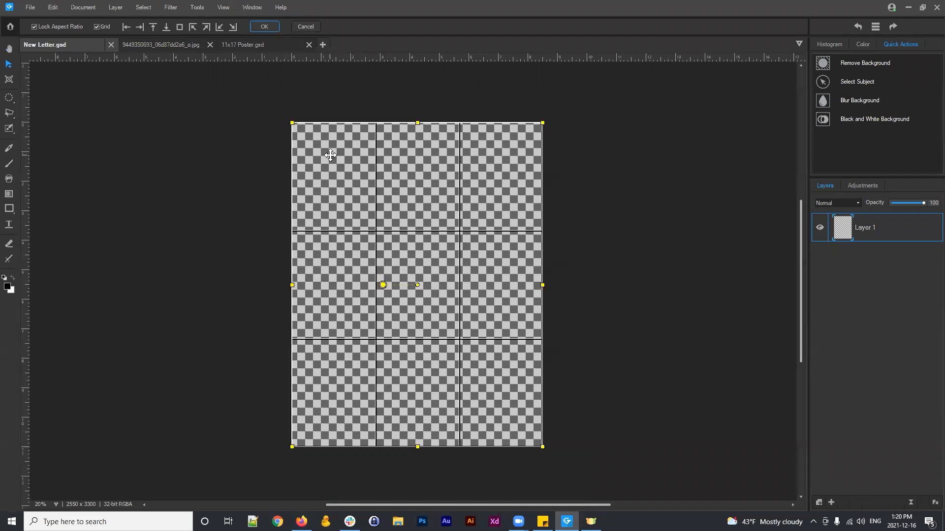
Try to enlarge the New Letter canvas with the Crop tool to about 4971 x 3989 pixels, and cancel the crop
left_click(8, 79)
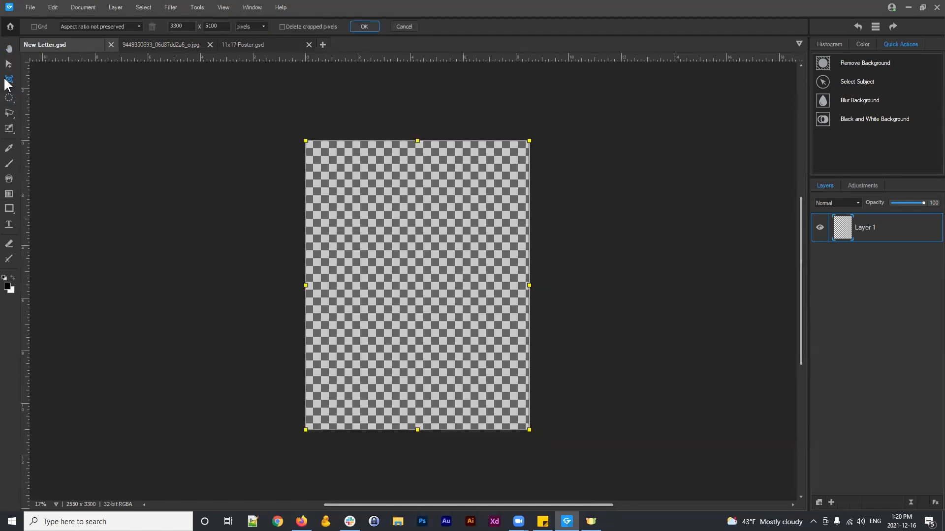
left_click_drag(306, 285, 243, 284)
left_click_drag(417, 141, 418, 111)
left_click_drag(590, 291, 635, 286)
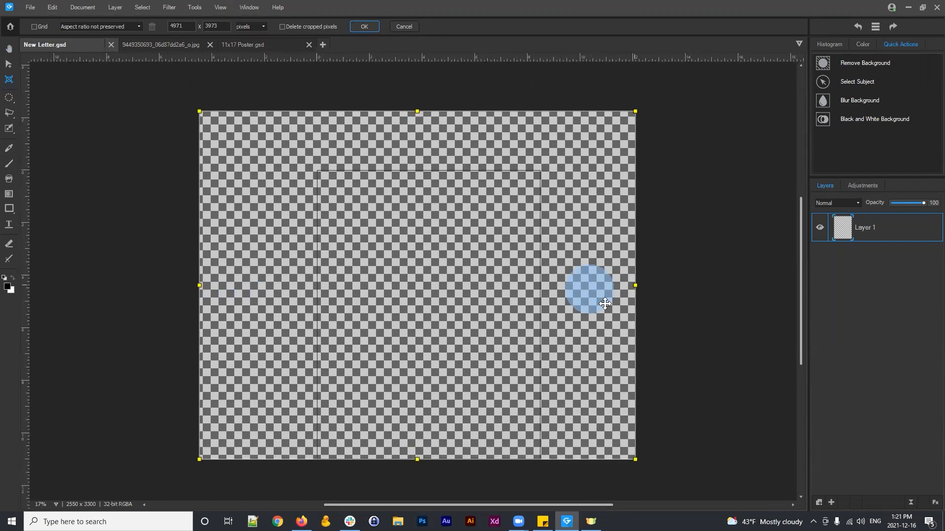
mouse_move(417, 460)
left_mouse_down()
mouse_move(419, 492)
mouse_move(418, 471)
left_mouse_up()
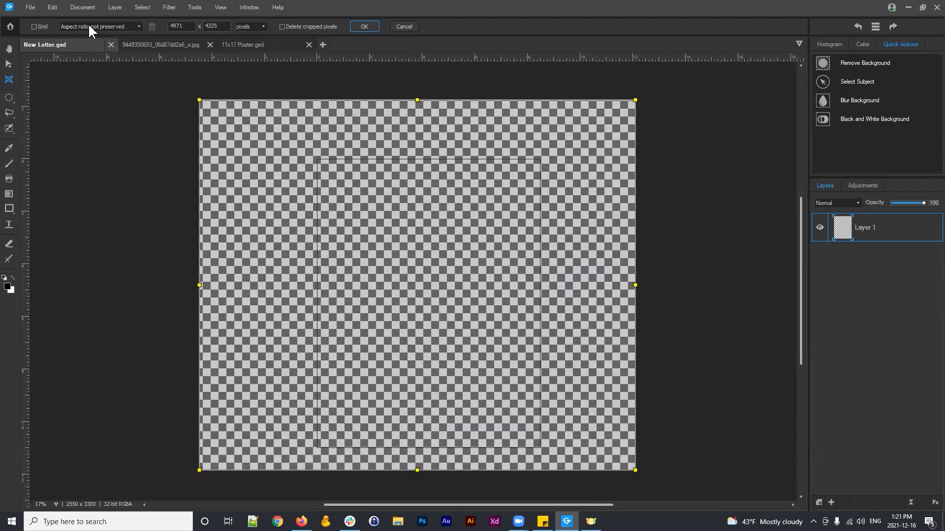
double_click(220, 28)
mouse_move(417, 100)
left_mouse_down()
mouse_move(422, 57)
mouse_move(413, 169)
mouse_move(421, 110)
left_mouse_up()
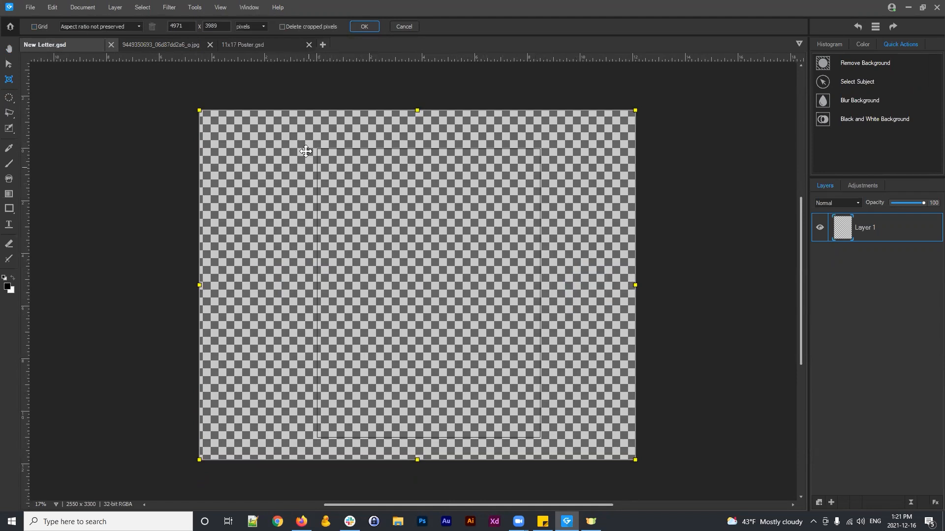
left_click(403, 26)
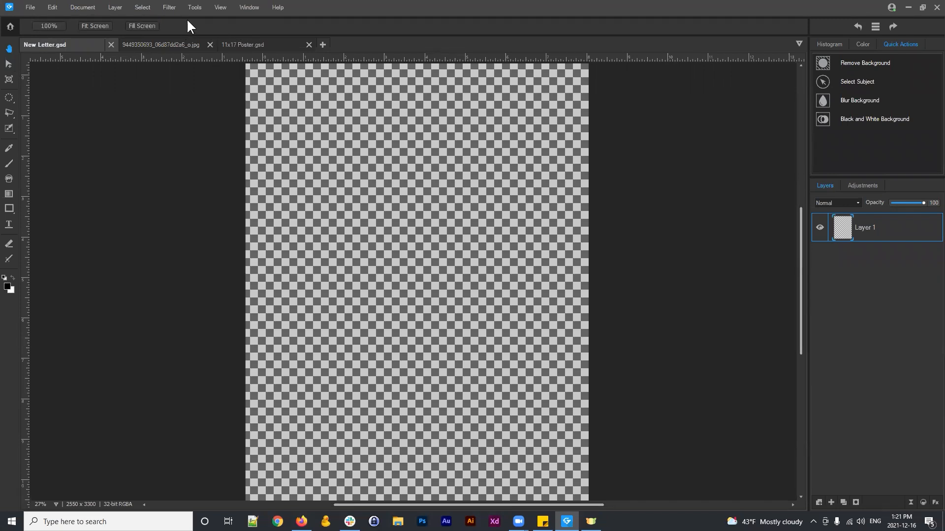
Pick the elliptical selection tool, and check the edit history of the astronaut photo and the 11x17 Poster document
left_click(8, 98)
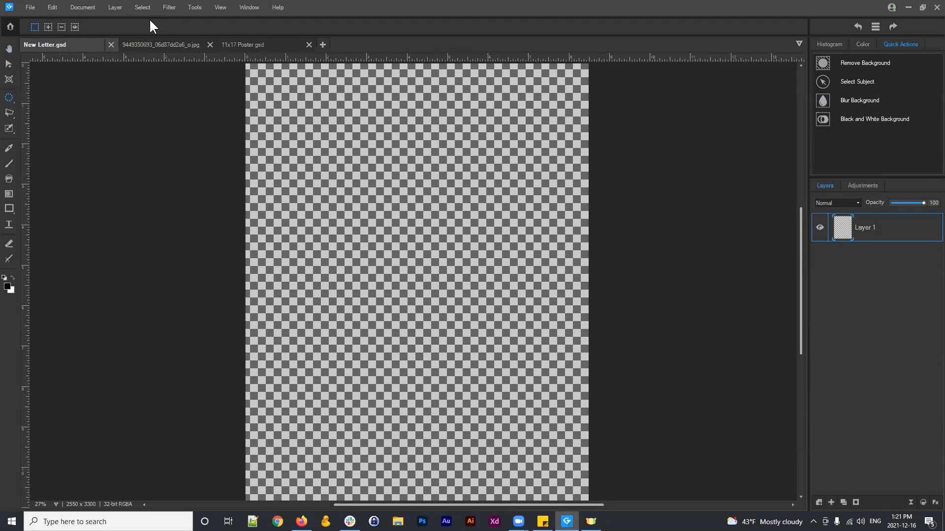
left_click(150, 43)
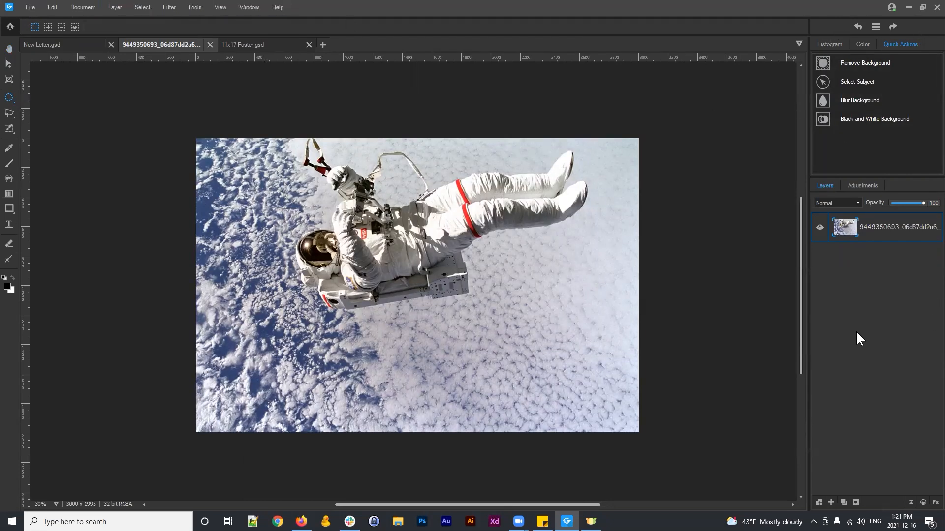
left_click(876, 26)
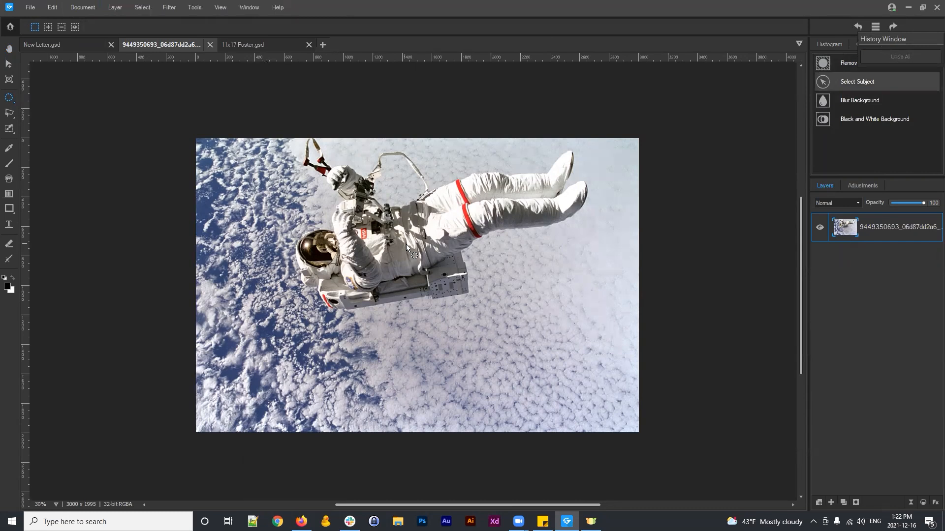
left_click(266, 45)
left_click(875, 26)
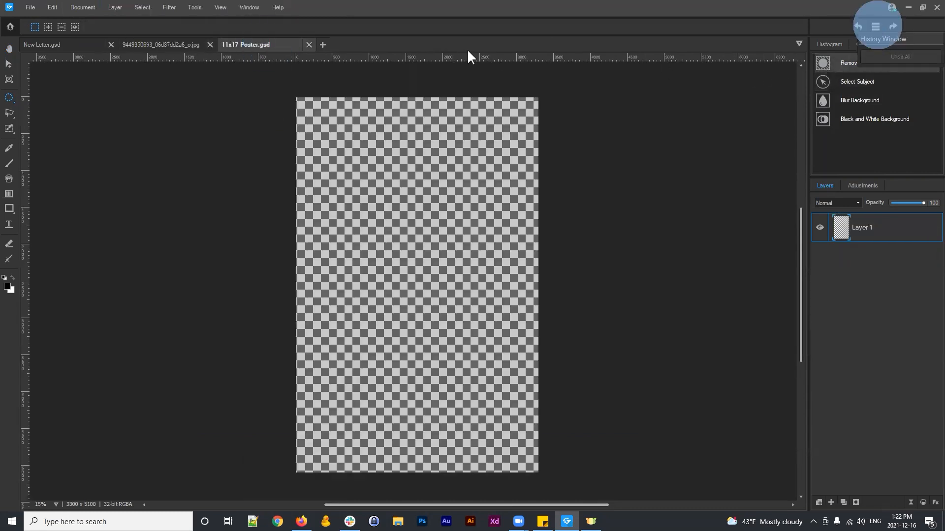
left_click(875, 24)
left_click(250, 44)
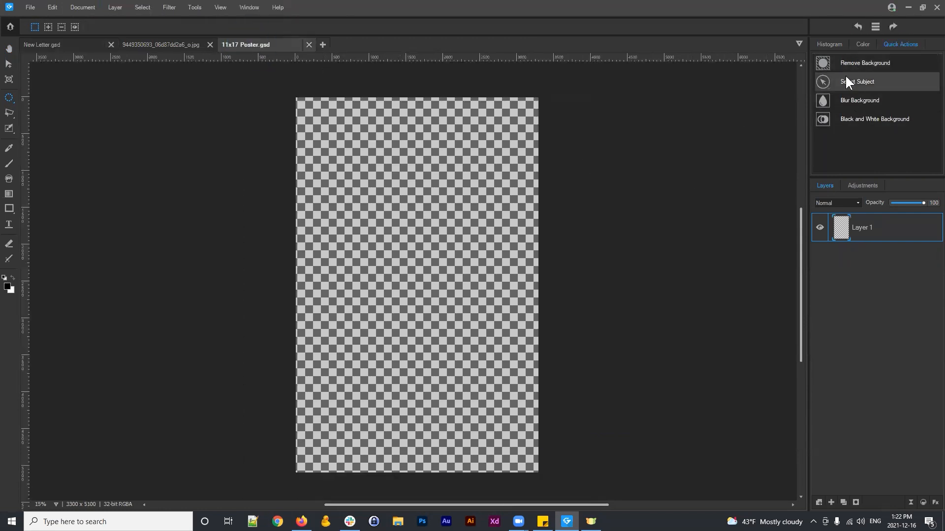
left_click(875, 26)
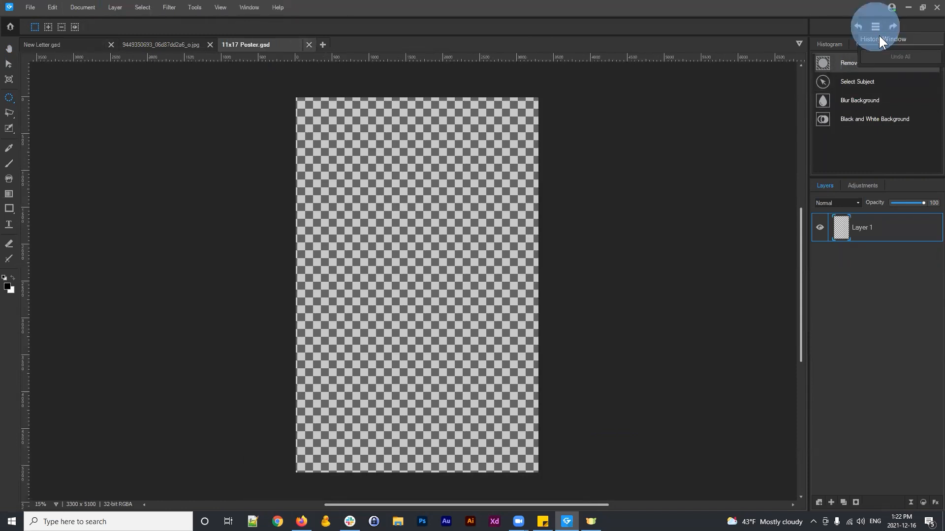
left_click(895, 288)
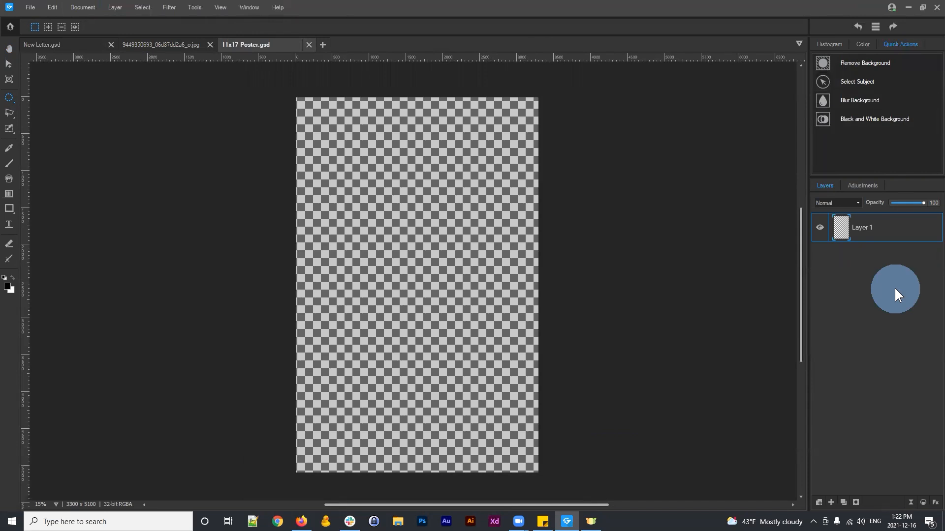
Display the histogram of the 11x17 Poster document, and switch to the color picker
left_click(824, 44)
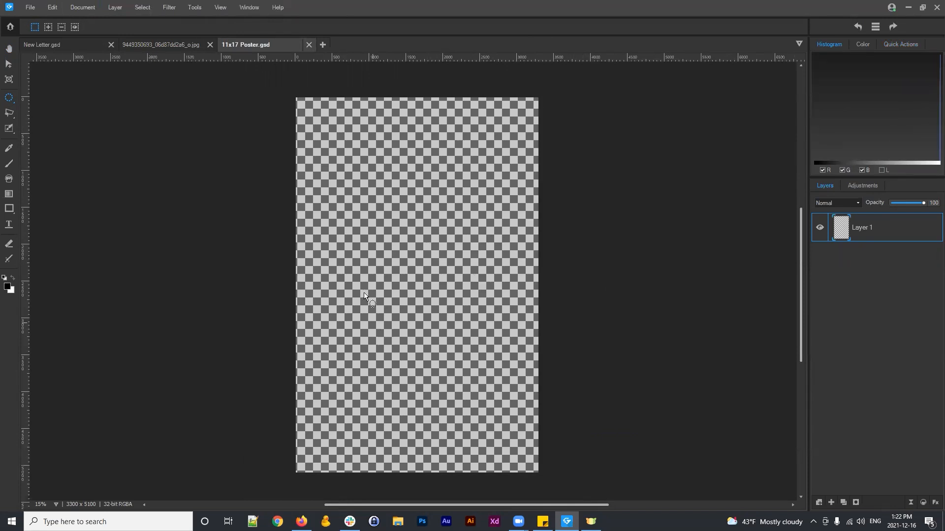
left_click(862, 45)
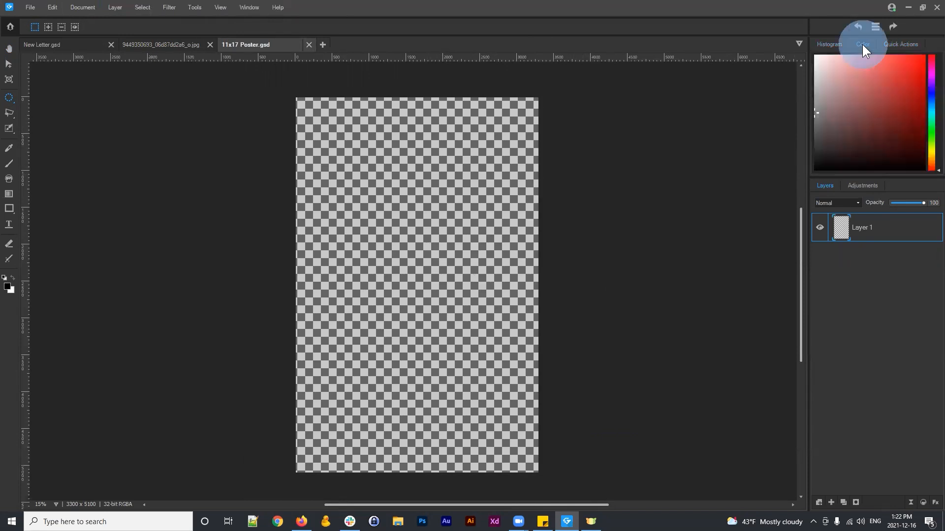
Display the Quick Actions, and look over the list of adjustments before returning to the layers
left_click(894, 44)
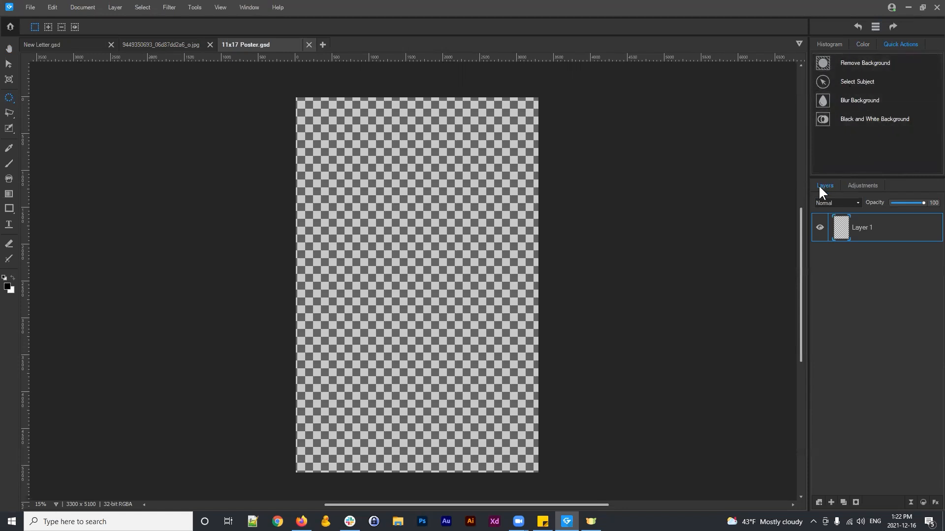
left_click(863, 185)
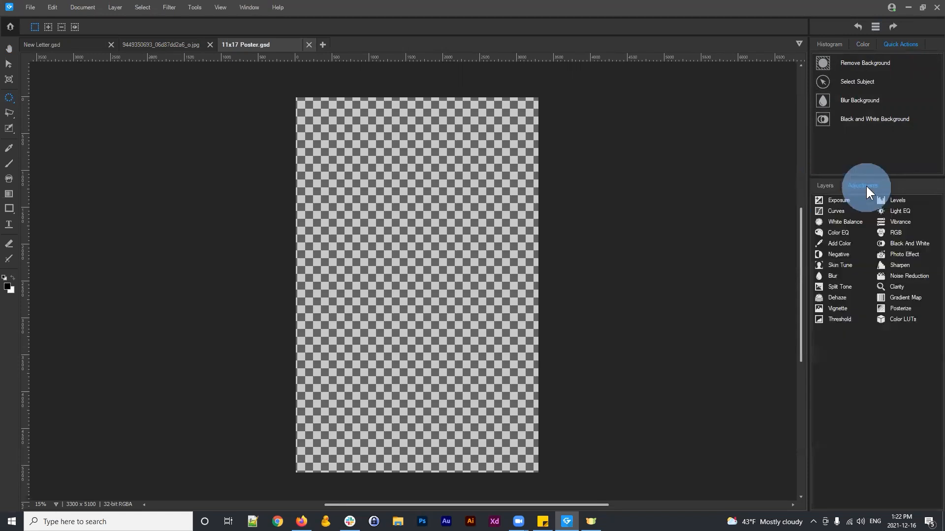
left_click(825, 186)
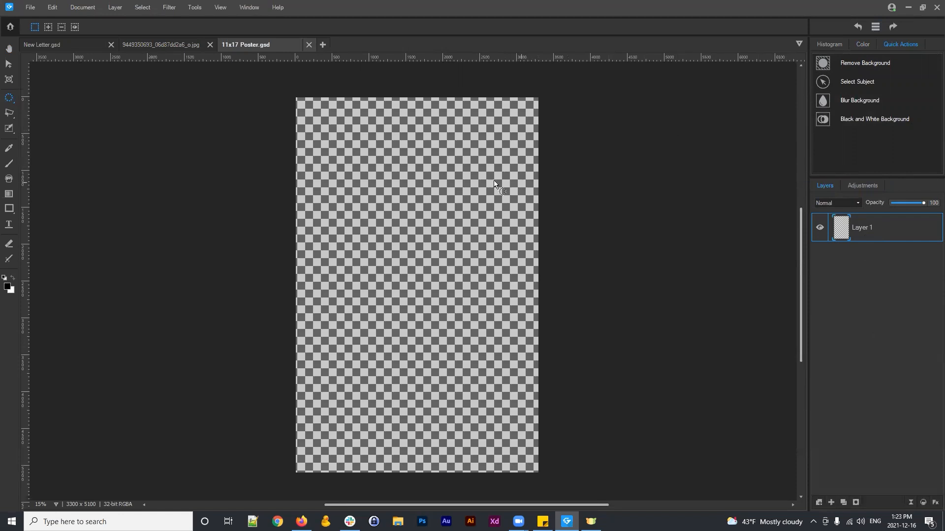
Switch through the three open documents, close New Letter, and return to 11x17 Poster
left_click(78, 44)
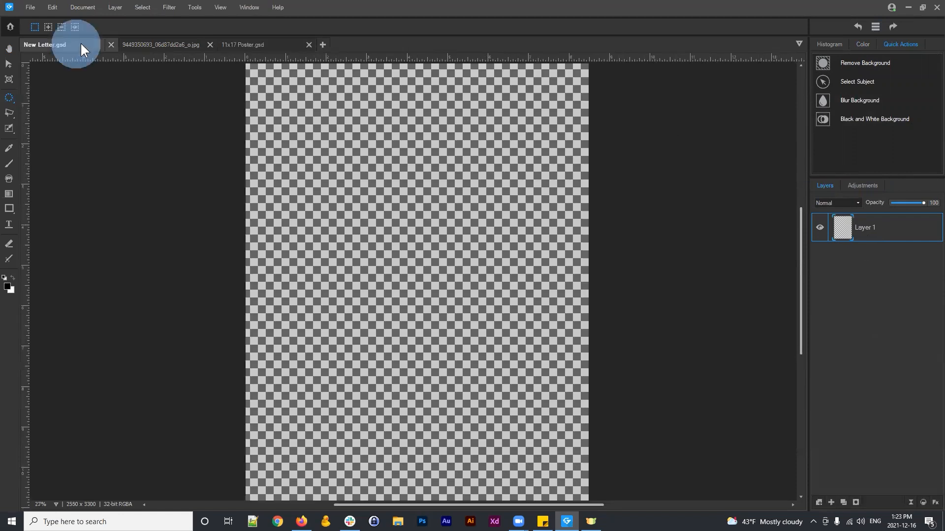
left_click(159, 43)
left_click(260, 45)
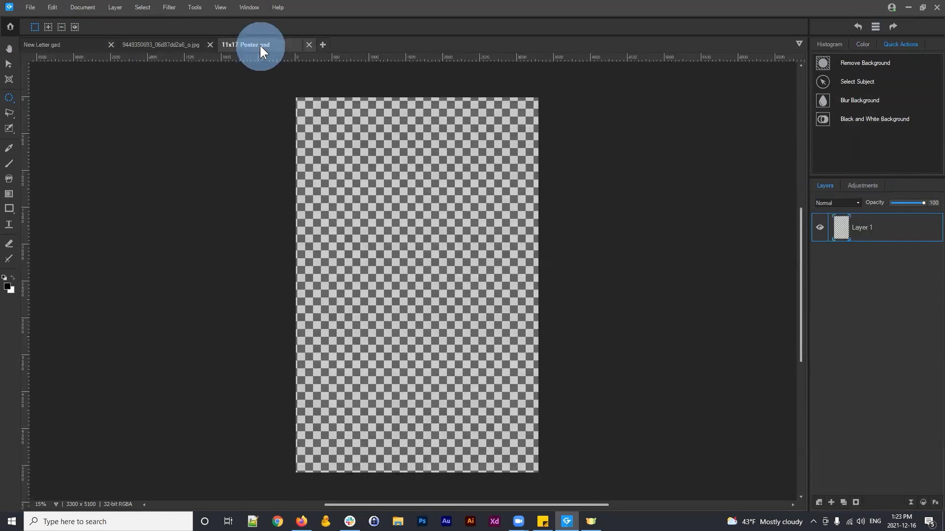
left_click(65, 45)
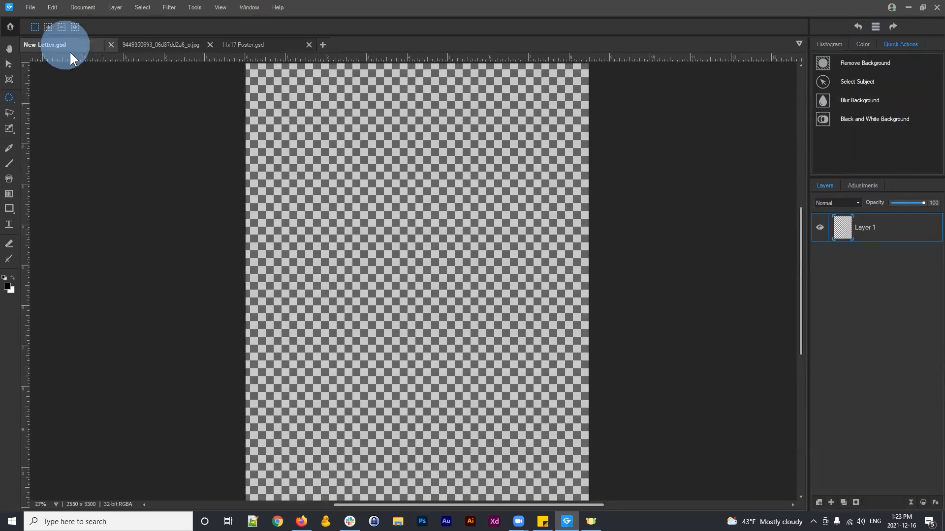
left_click(110, 44)
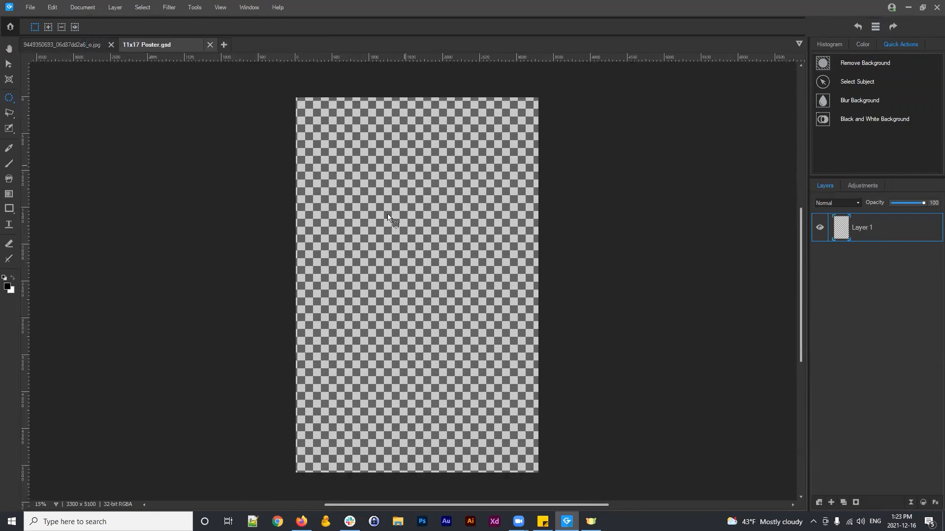
left_click(76, 46)
left_click(158, 43)
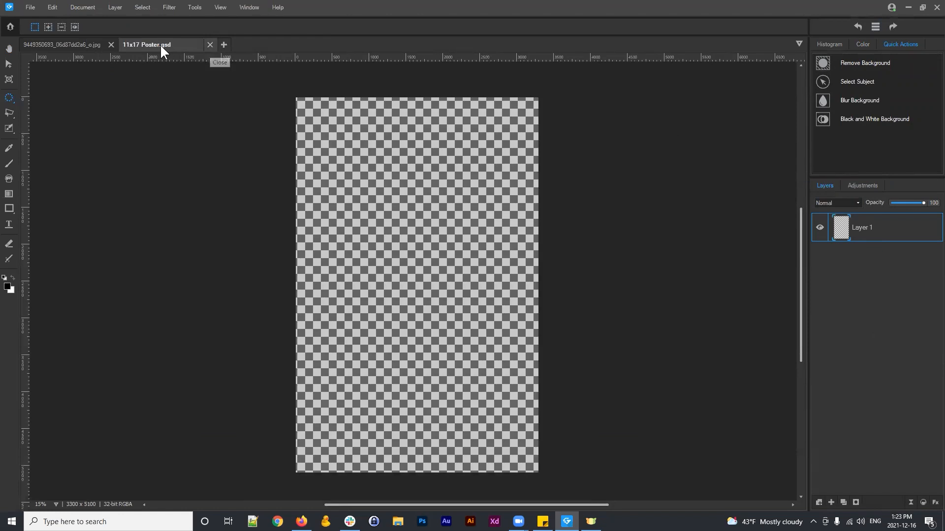
Start a new document, and look over the Photo, Web, Paper and Custom presets along with the previous projects
left_click(224, 45)
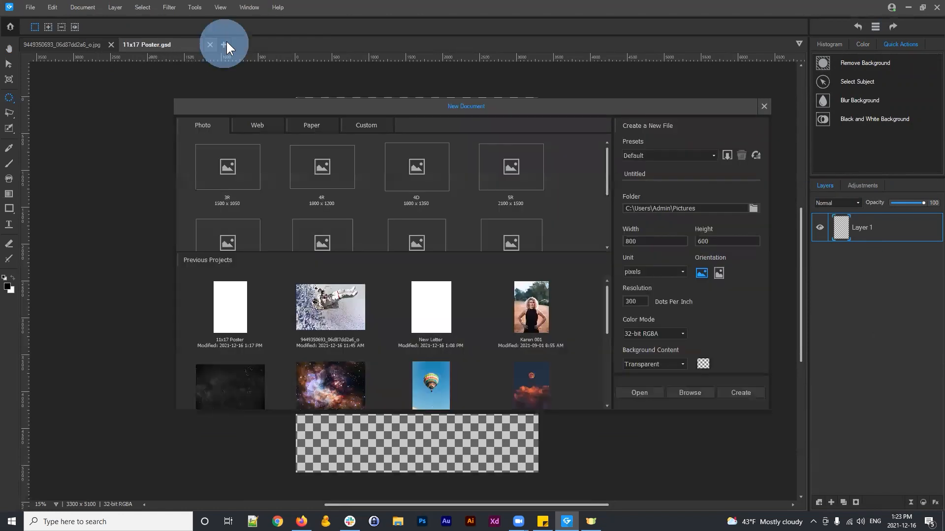
left_click_drag(516, 103, 484, 91)
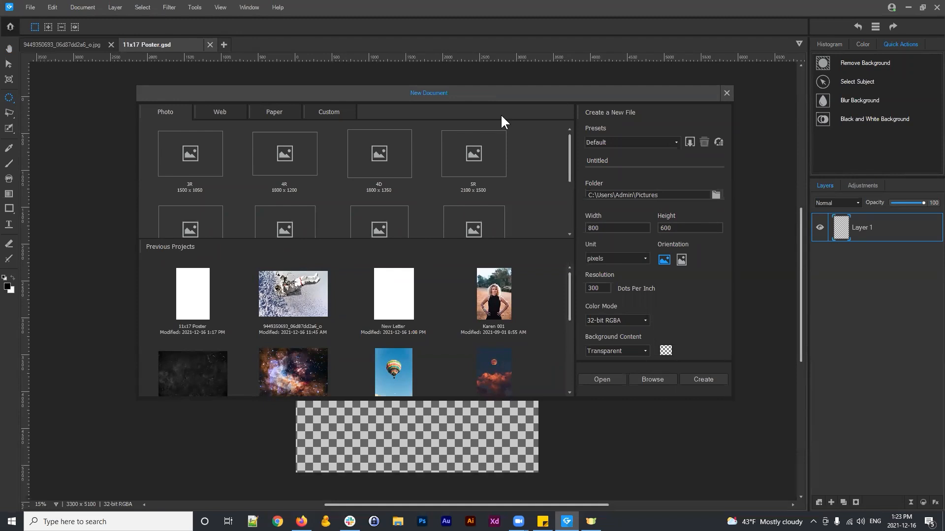
left_click_drag(513, 92, 487, 92)
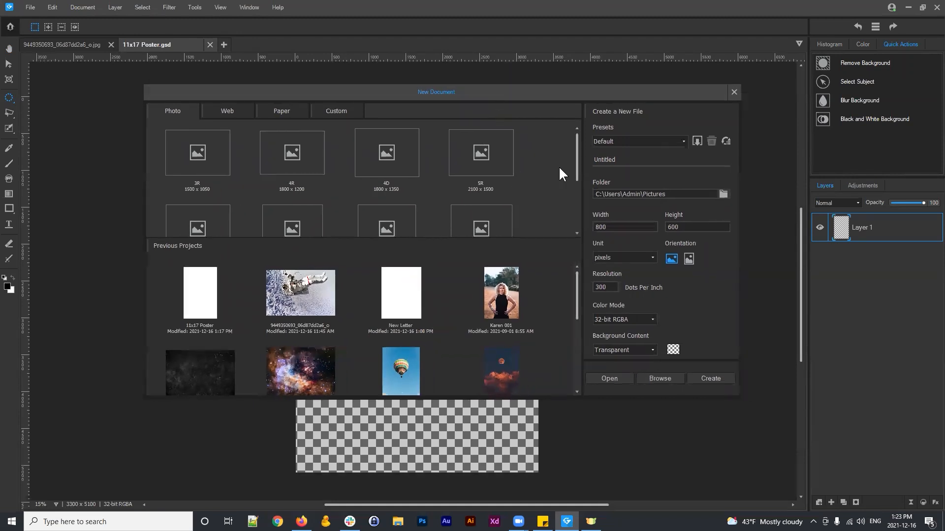
mouse_move(577, 154)
left_mouse_down()
mouse_move(578, 199)
mouse_move(577, 145)
left_mouse_up()
left_click(177, 112)
left_click(230, 113)
left_click(276, 111)
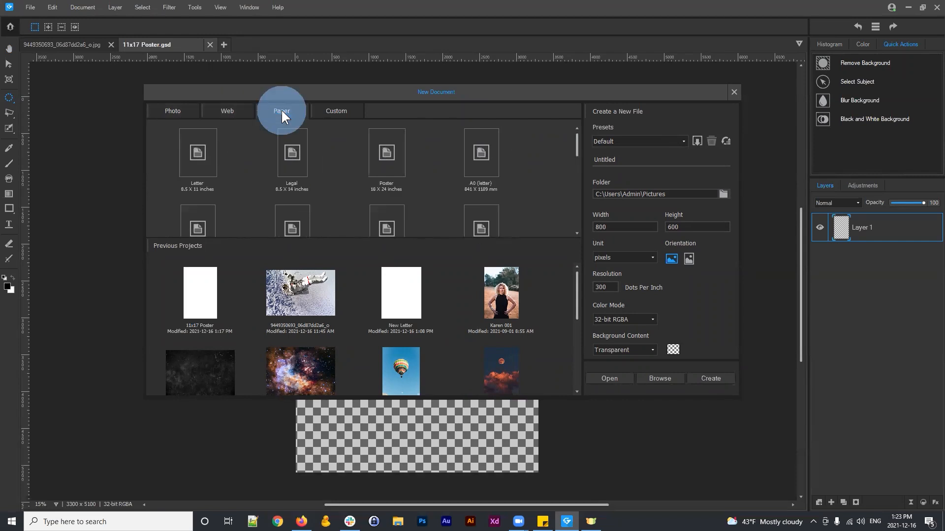
left_click(344, 111)
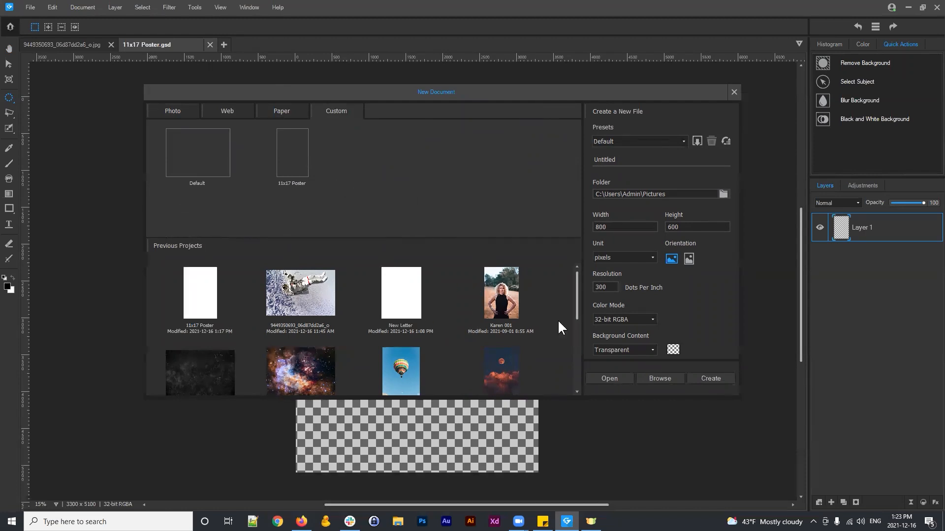
mouse_move(576, 290)
left_mouse_down()
mouse_move(586, 324)
mouse_move(579, 282)
mouse_move(580, 336)
mouse_move(577, 288)
left_mouse_up()
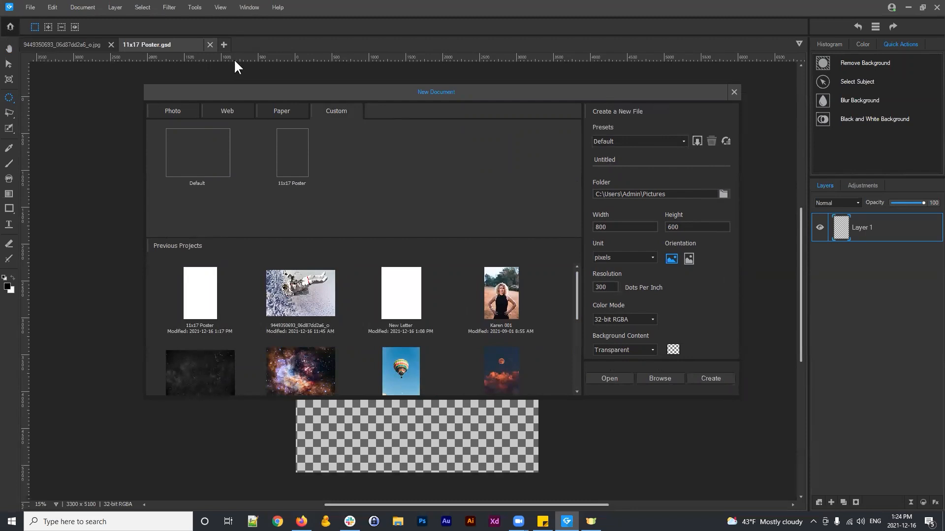
left_click_drag(432, 91, 413, 109)
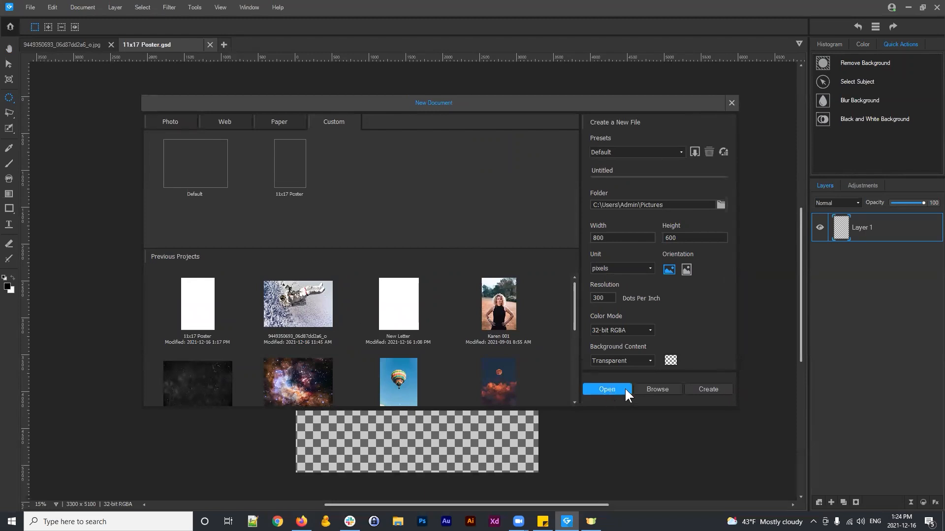
left_click(656, 391)
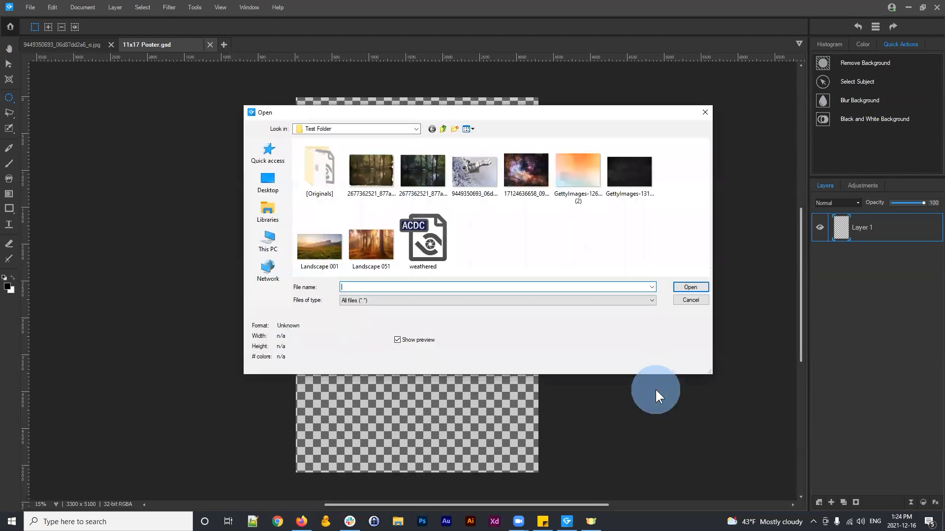
left_click(526, 174)
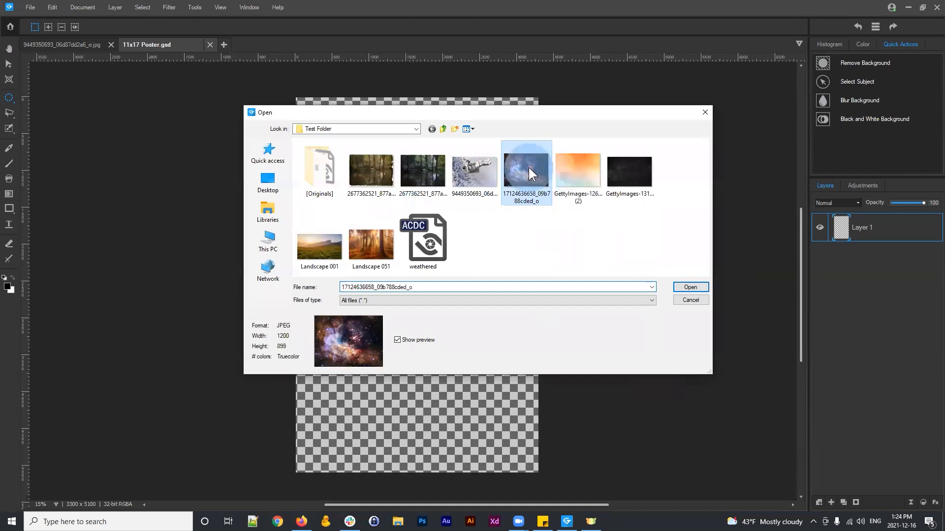
left_click(628, 168, "ctrl")
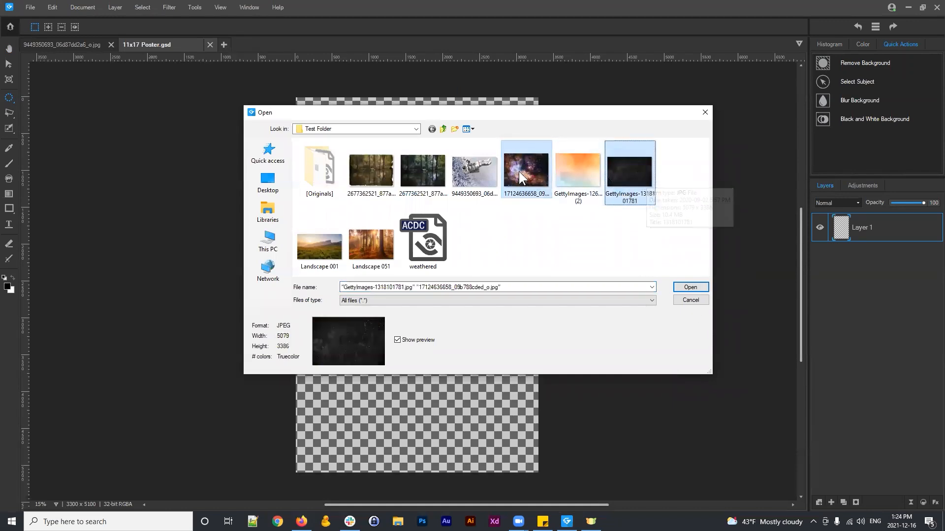
left_click(689, 287)
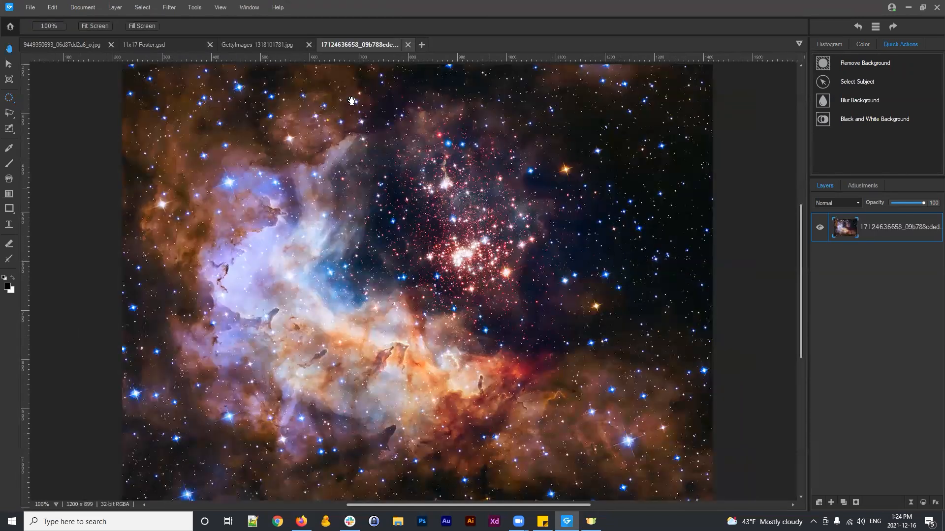
View each of the other open documents, and return to the nebula photo
left_click(256, 42)
left_click(176, 42)
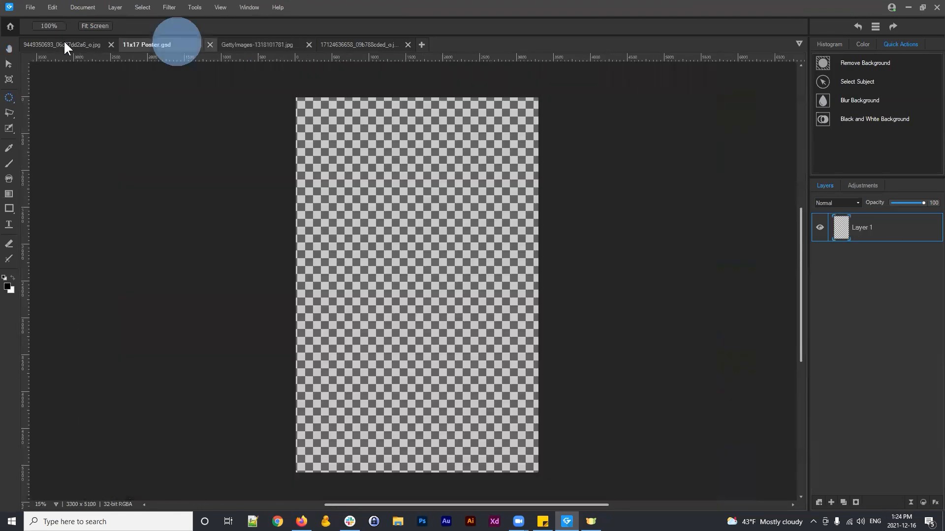
left_click(64, 42)
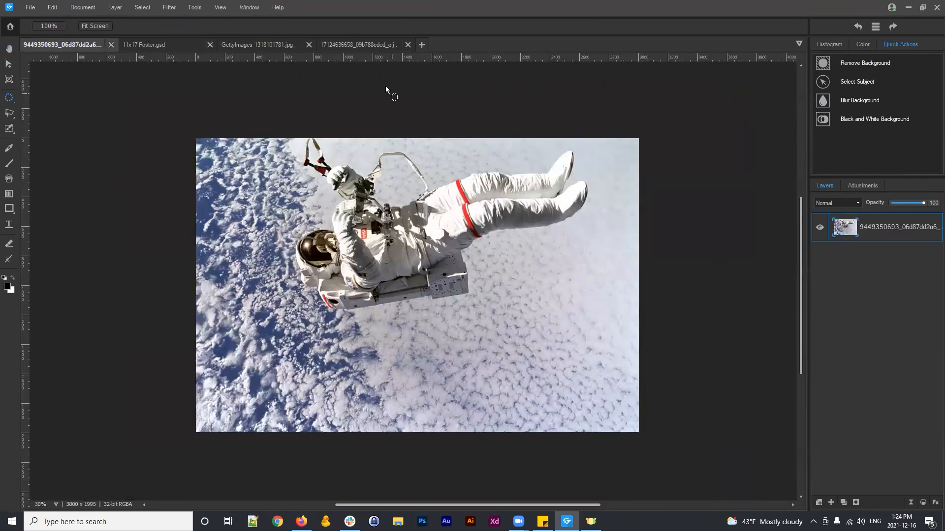
left_click(354, 44)
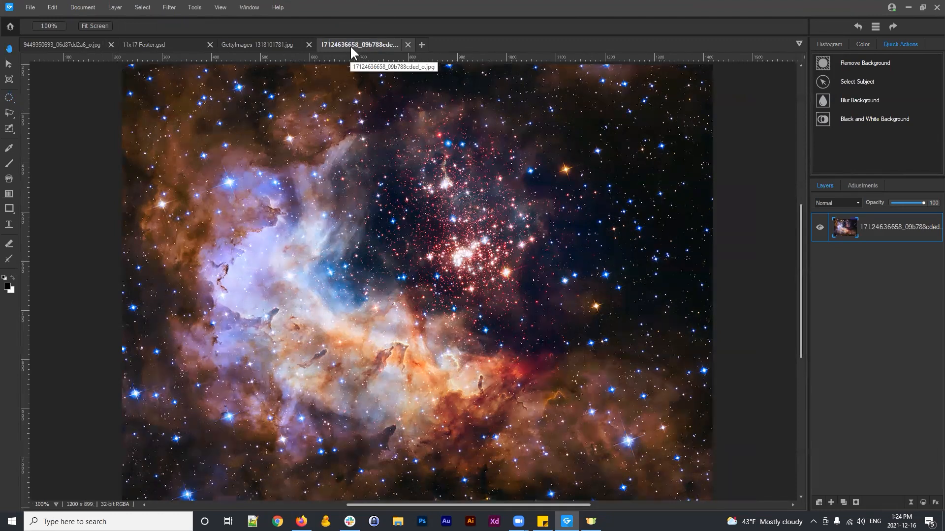
left_click(353, 44)
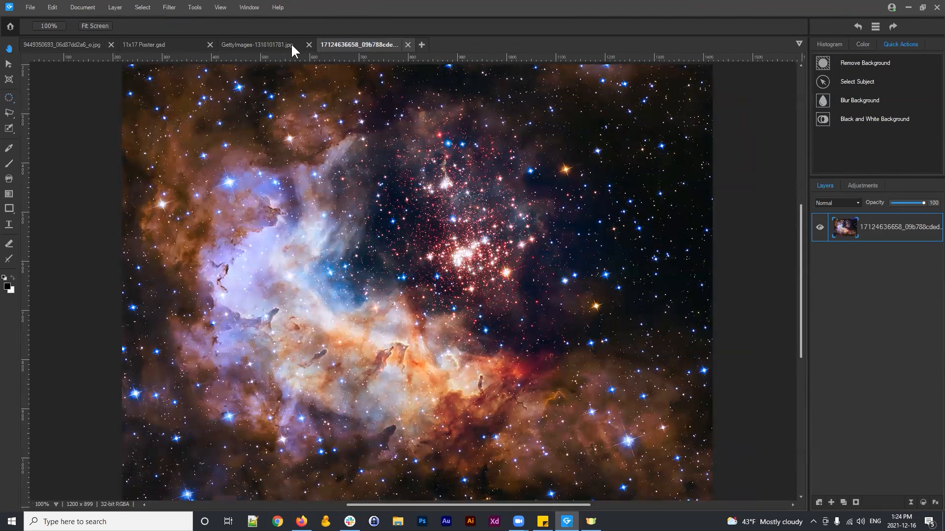
Detach the nebula photo into its own floating window, and place it over the dark GettyImages texture
left_click(337, 41)
left_click_drag(696, 209, 826, 264)
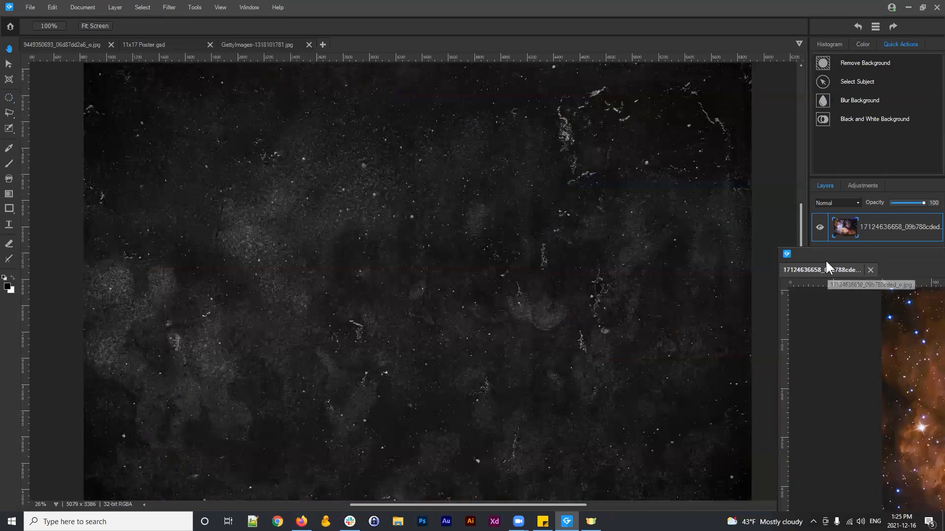
left_click(925, 259)
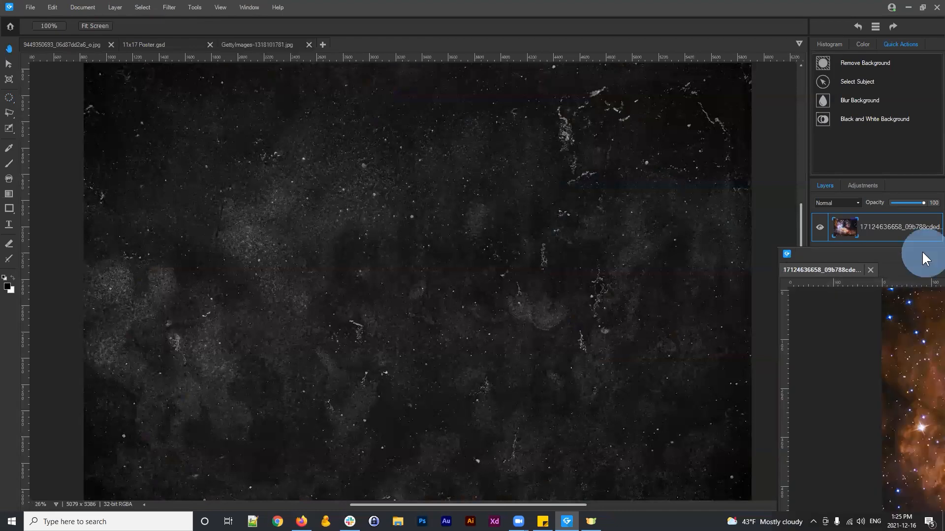
left_click_drag(925, 259, 331, 127)
left_click_drag(598, 132, 481, 69)
left_click_drag(345, 148, 535, 182)
left_click_drag(457, 71, 467, 92)
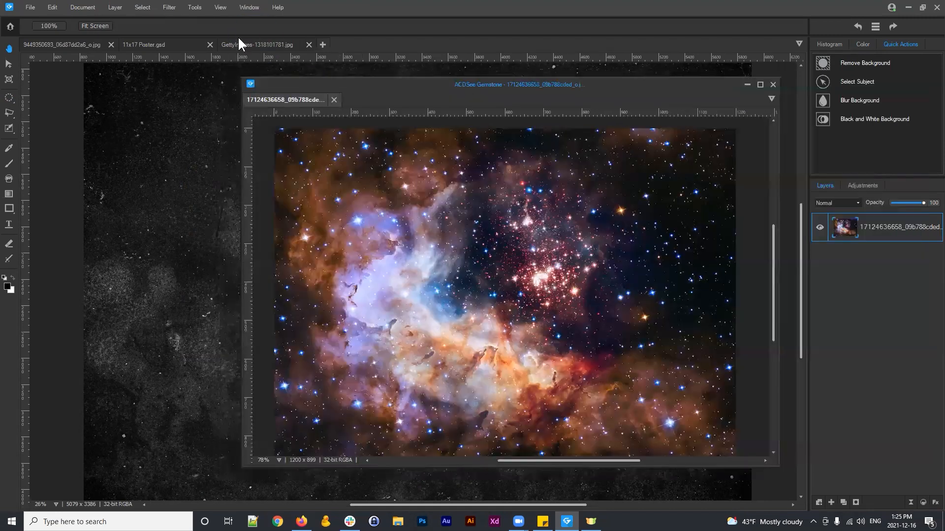
Alternate between the GettyImages texture and the floating nebula window, moving that window off this screen and back
left_click(239, 45)
left_click(180, 142)
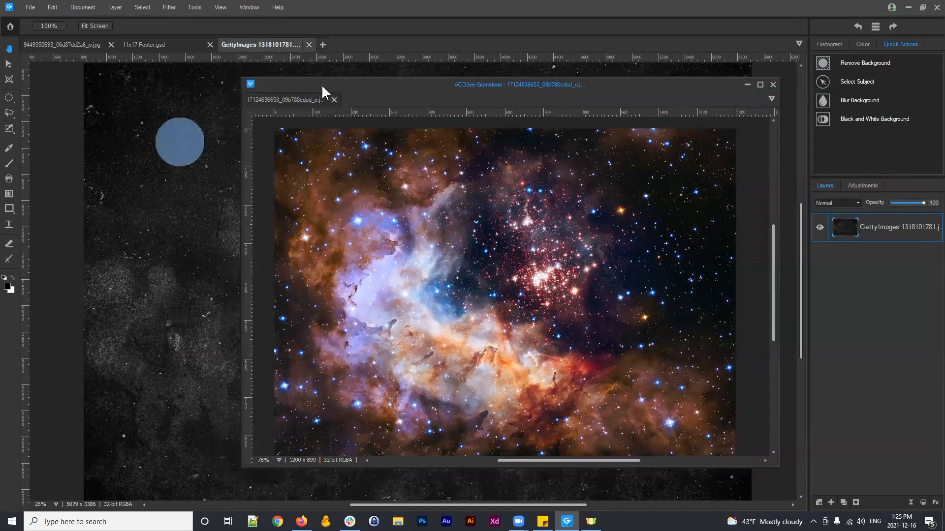
left_click(313, 85)
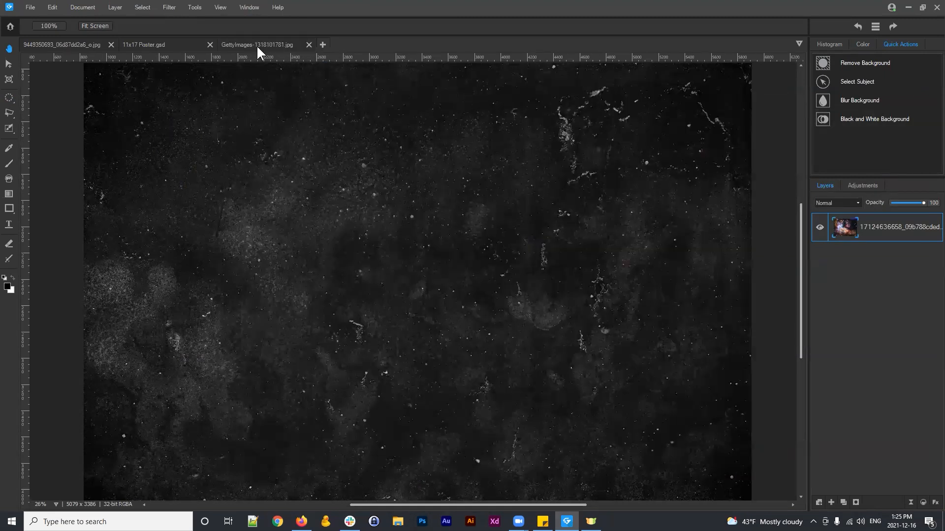
left_click(257, 45)
left_click(896, 229)
left_click_drag(944, 90, 462, 91)
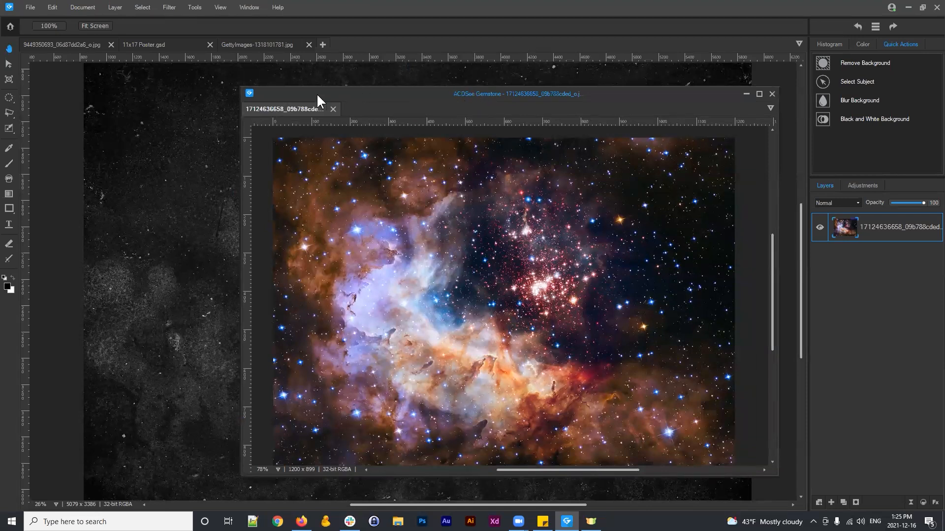
Dock the floating nebula window back among the open document tabs
left_click(521, 95)
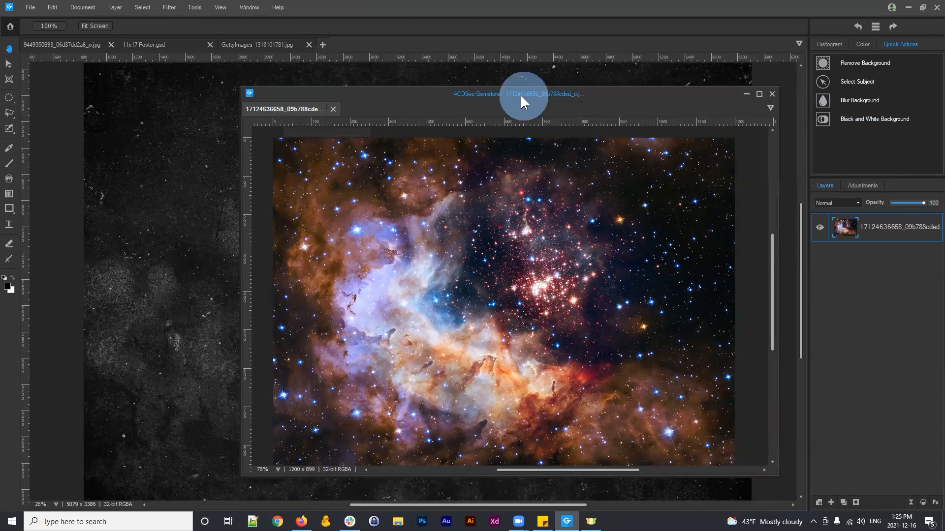
mouse_move(520, 94)
left_mouse_down()
mouse_move(488, 94)
mouse_move(525, 106)
left_mouse_up()
left_click(247, 116)
left_click_drag(247, 116, 359, 40)
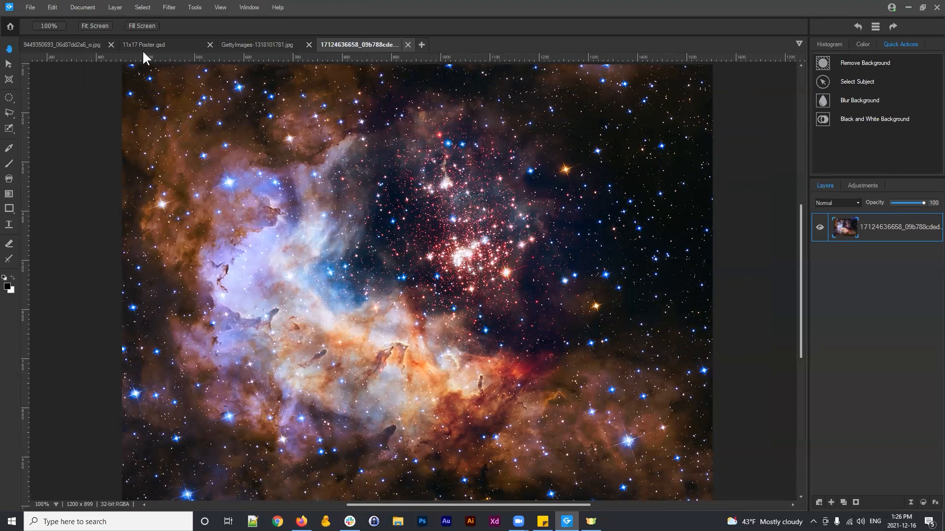
Split the workspace vertically by docking the astronaut photo in its own pane beside the nebula photo
left_click(78, 44)
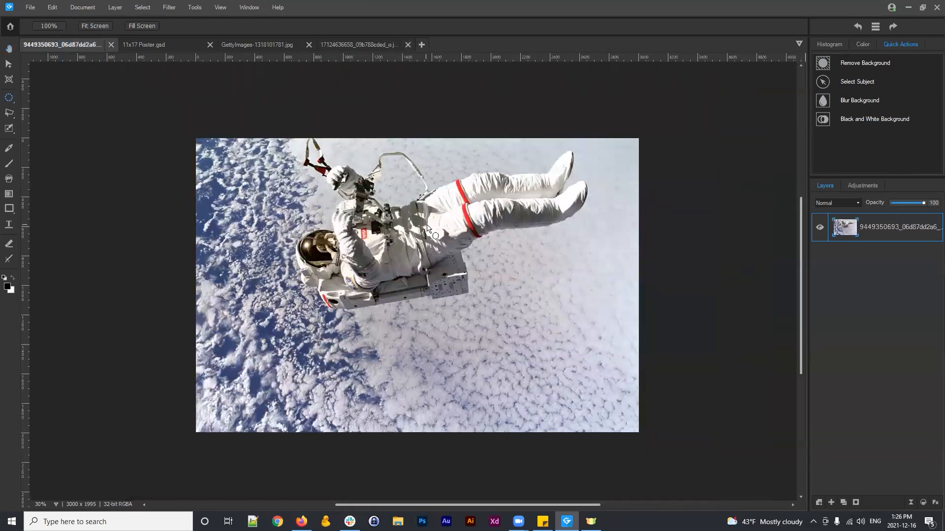
left_click(53, 43)
left_click_drag(645, 264, 398, 201)
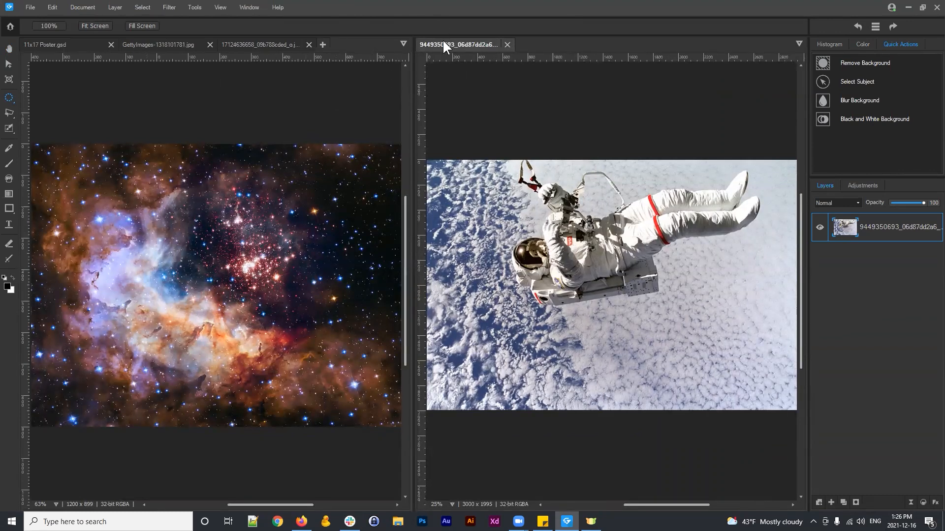
Pan the astronaut photo within its own pane using the Hand tool
left_click(596, 153)
left_click(9, 49)
left_click_drag(561, 142, 619, 249)
left_click(413, 139)
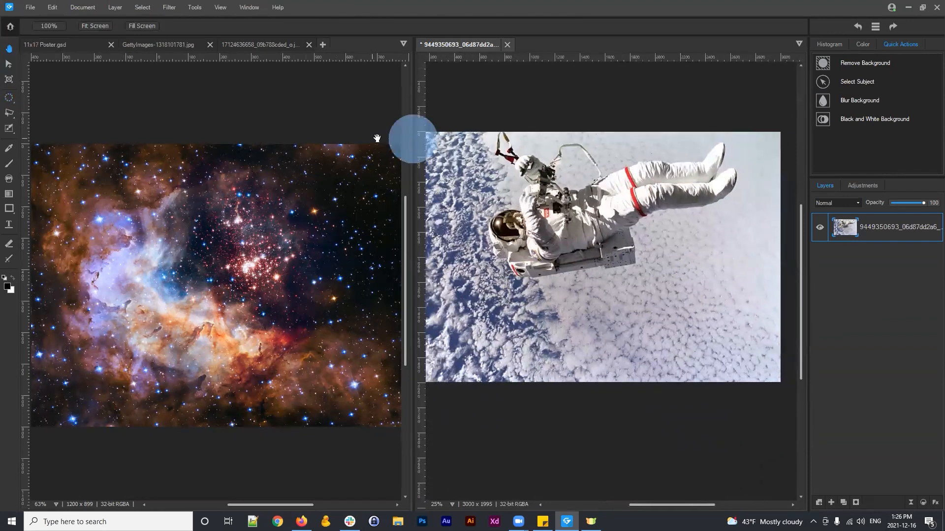
left_click(413, 128)
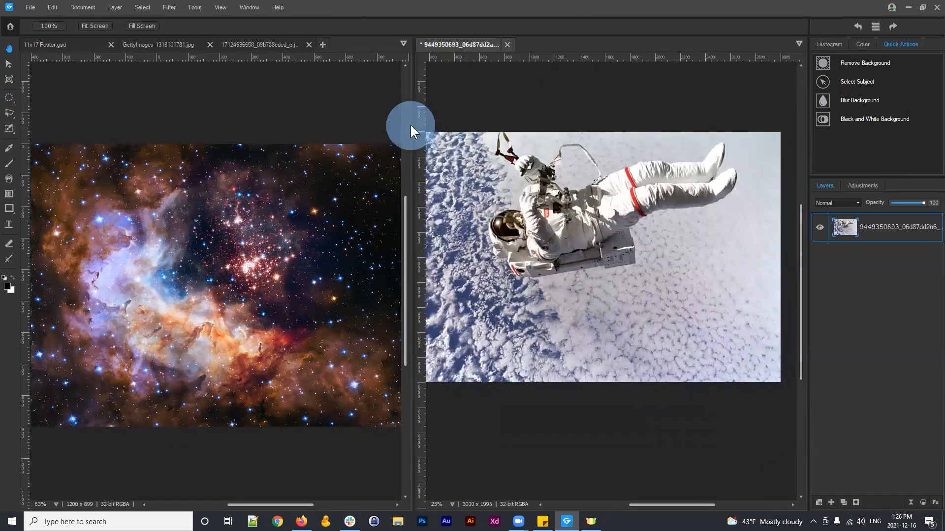
left_click(410, 125)
left_click(492, 84)
left_click(413, 145)
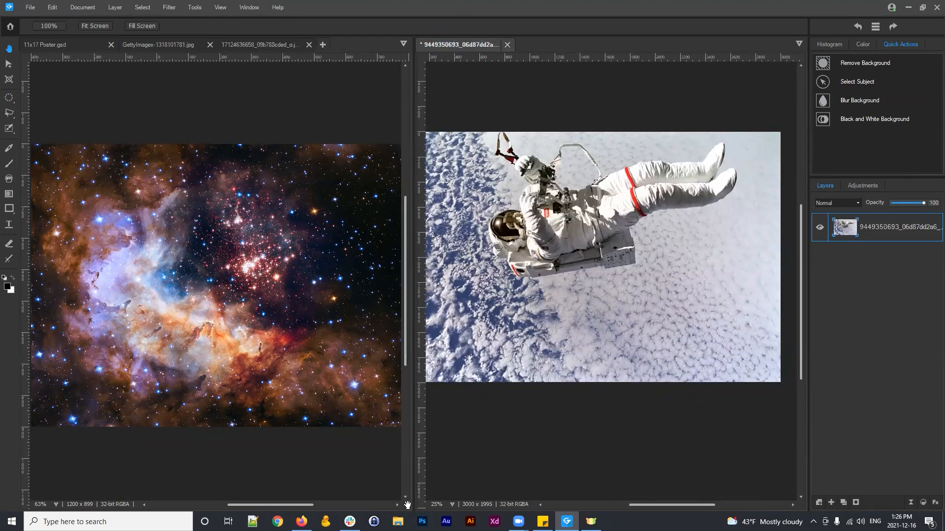
left_click(409, 490)
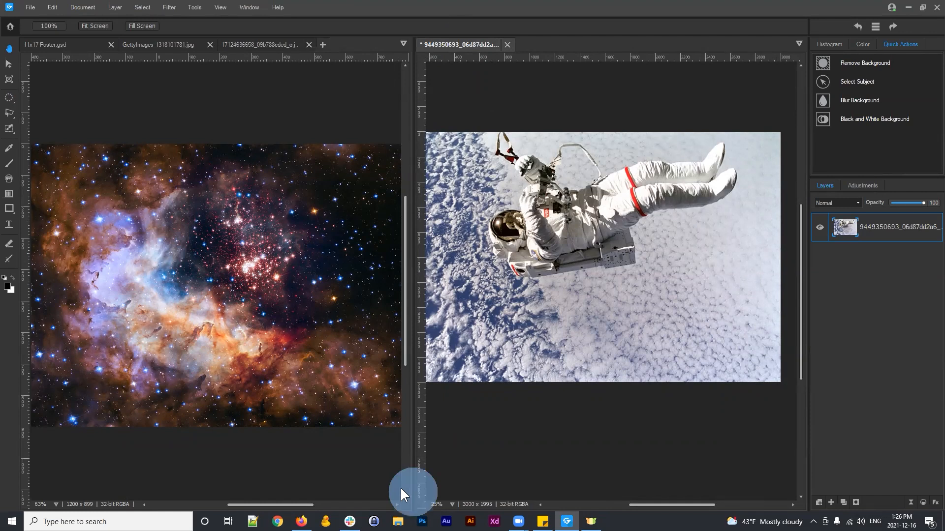
Pan the nebula and astronaut photos independently within their side-by-side panes
left_click(406, 195)
mouse_move(406, 195)
left_mouse_down()
mouse_move(406, 167)
mouse_move(406, 190)
left_mouse_up()
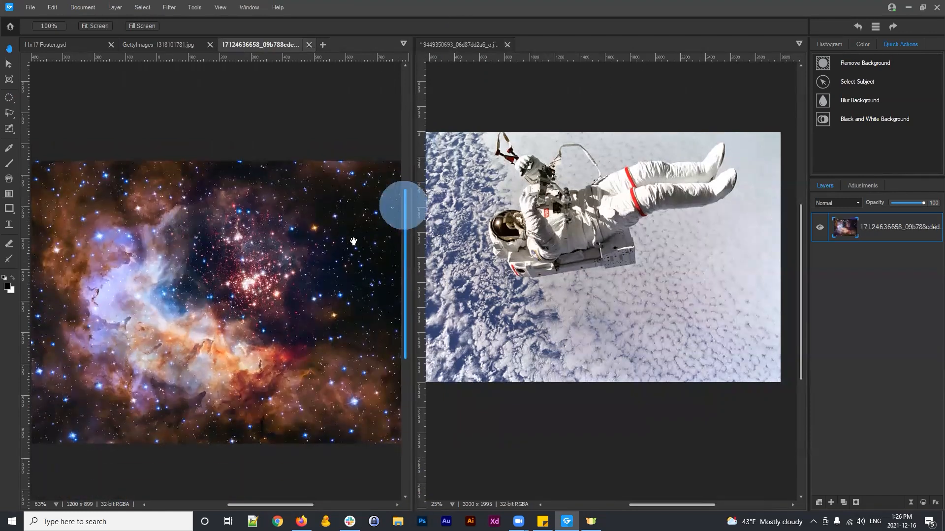
left_click(348, 246)
left_click(414, 80)
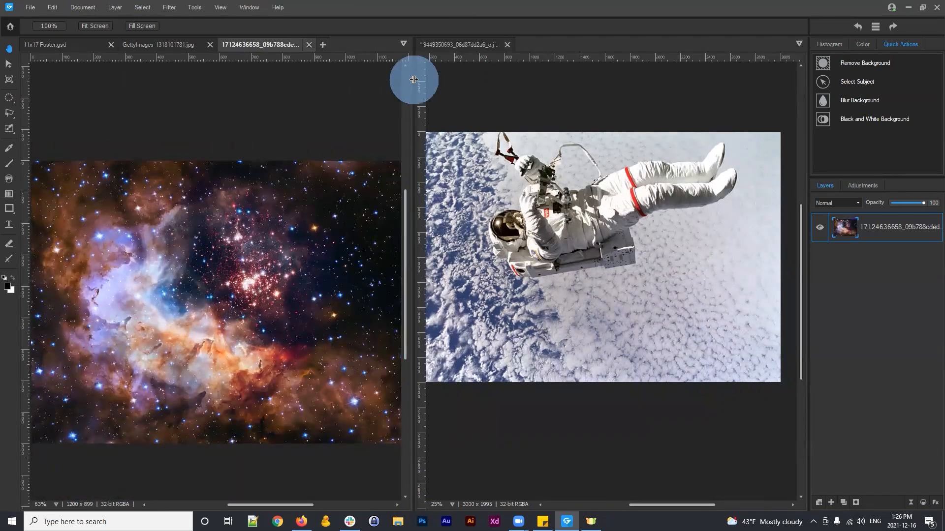
left_click_drag(542, 199, 565, 218)
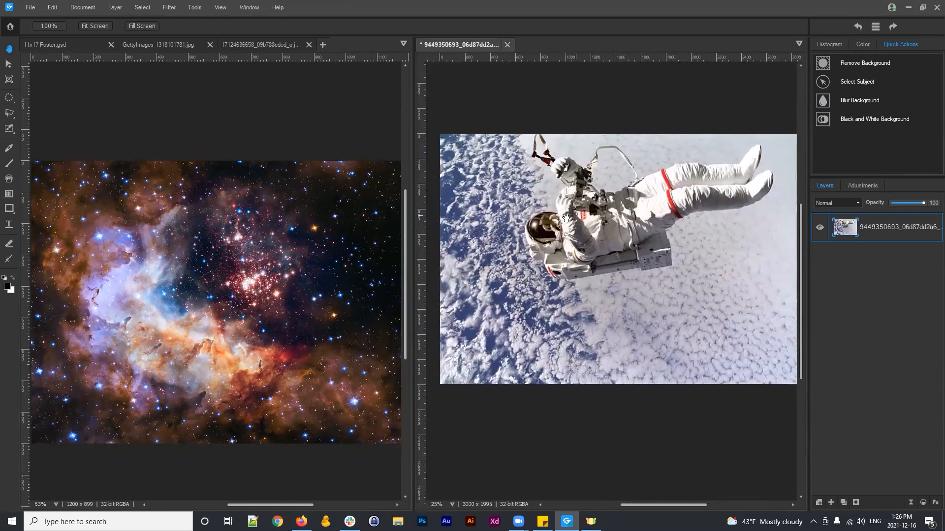
left_click(538, 108)
left_click(190, 134)
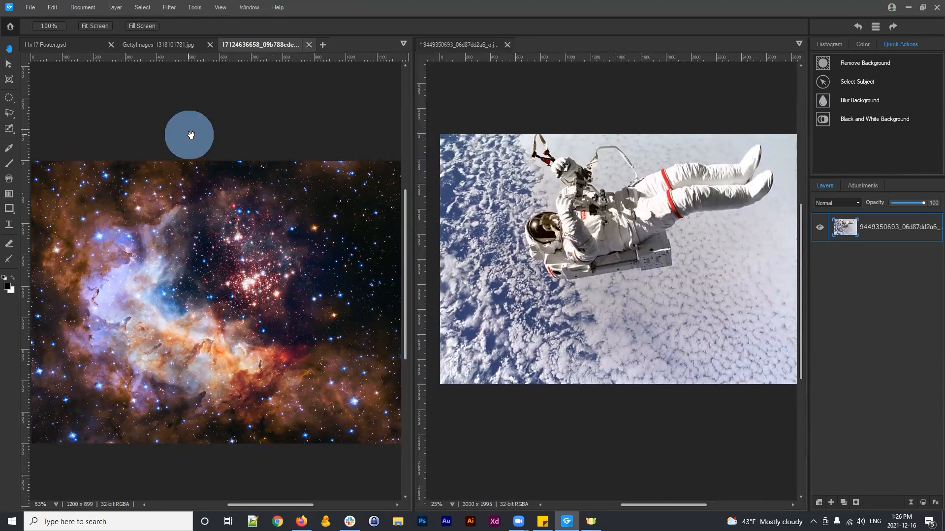
left_click_drag(168, 207, 223, 141)
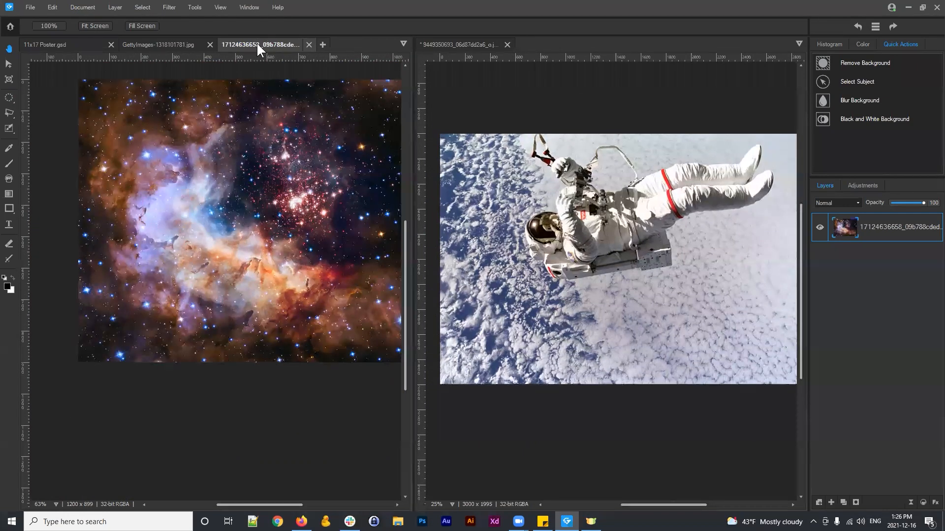
Alternate the active document between the nebula and astronaut panes to check which photo's layer is listed
left_click_drag(286, 108, 249, 175)
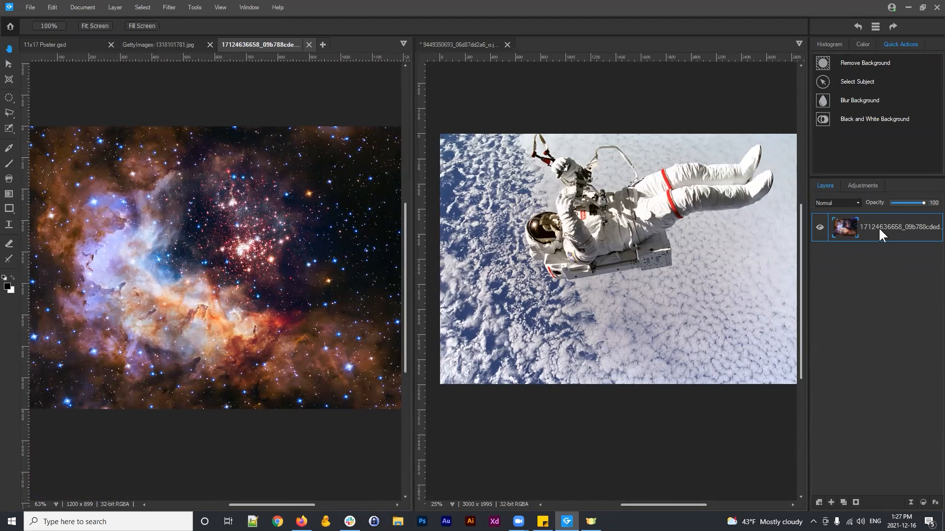
mouse_move(205, 170)
left_mouse_down()
mouse_move(190, 179)
mouse_move(218, 166)
mouse_move(207, 168)
left_mouse_up()
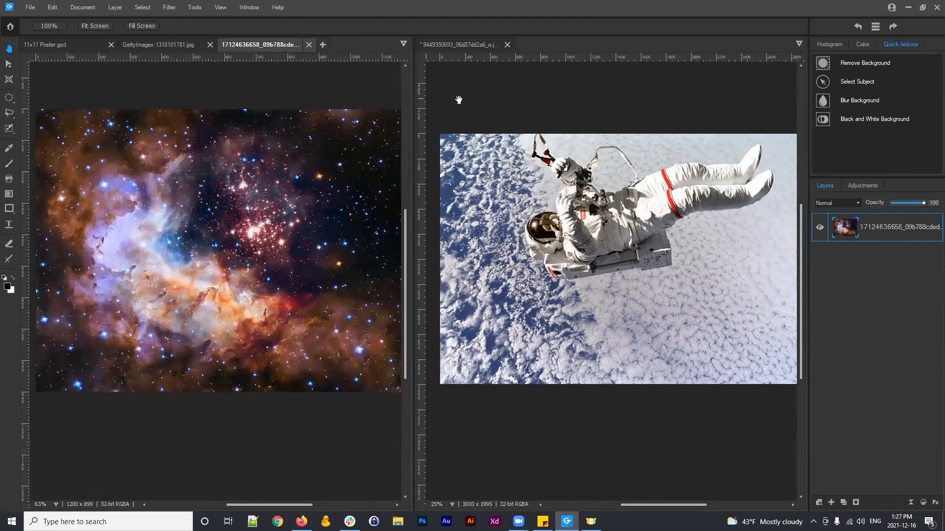
left_click(566, 164)
left_click(882, 235)
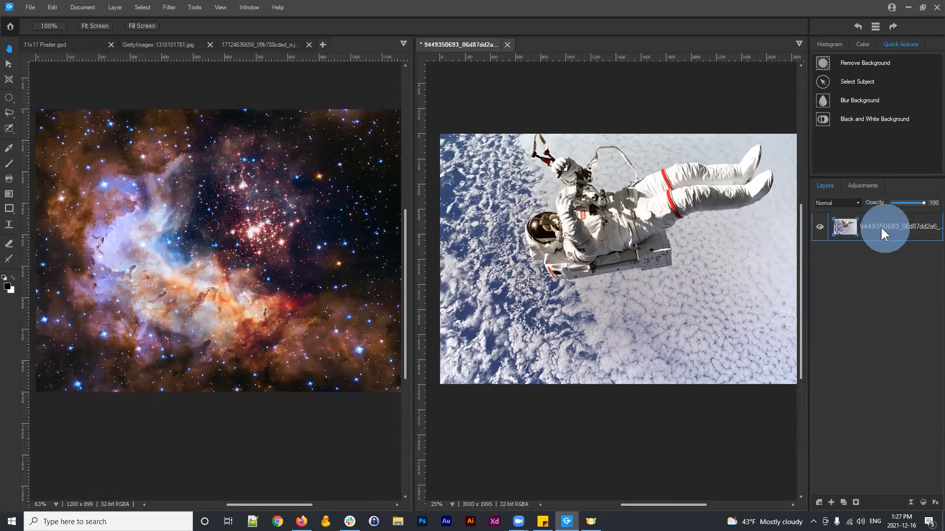
mouse_move(639, 186)
left_mouse_down()
mouse_move(654, 173)
mouse_move(630, 196)
left_mouse_up()
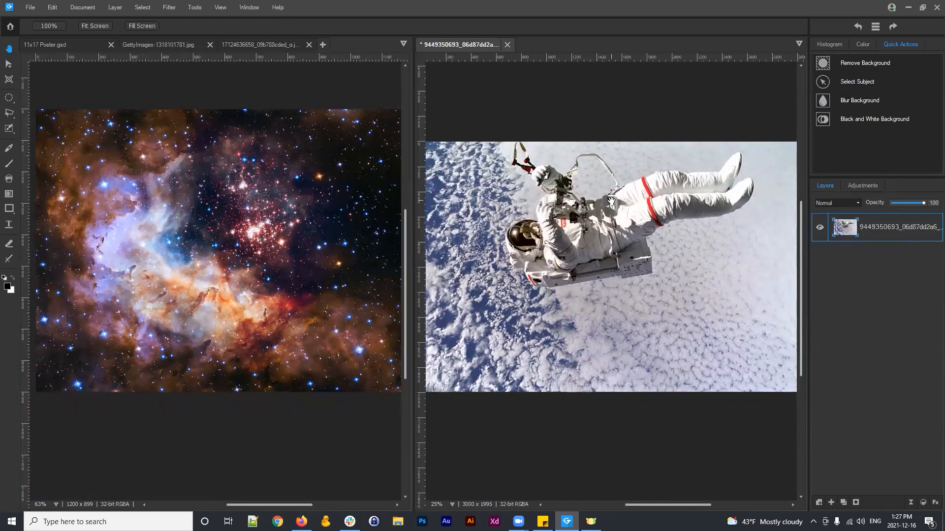
mouse_move(603, 210)
left_mouse_down()
mouse_move(612, 214)
mouse_move(600, 219)
left_mouse_up()
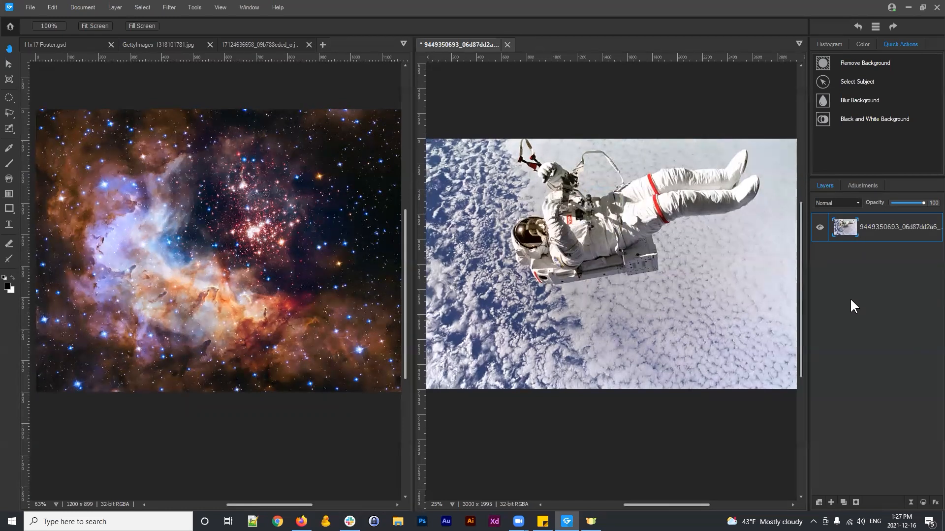
mouse_move(646, 243)
left_mouse_down()
mouse_move(626, 254)
mouse_move(640, 266)
mouse_move(615, 272)
mouse_move(640, 255)
mouse_move(645, 236)
mouse_move(638, 246)
mouse_move(625, 235)
mouse_move(644, 224)
left_mouse_up()
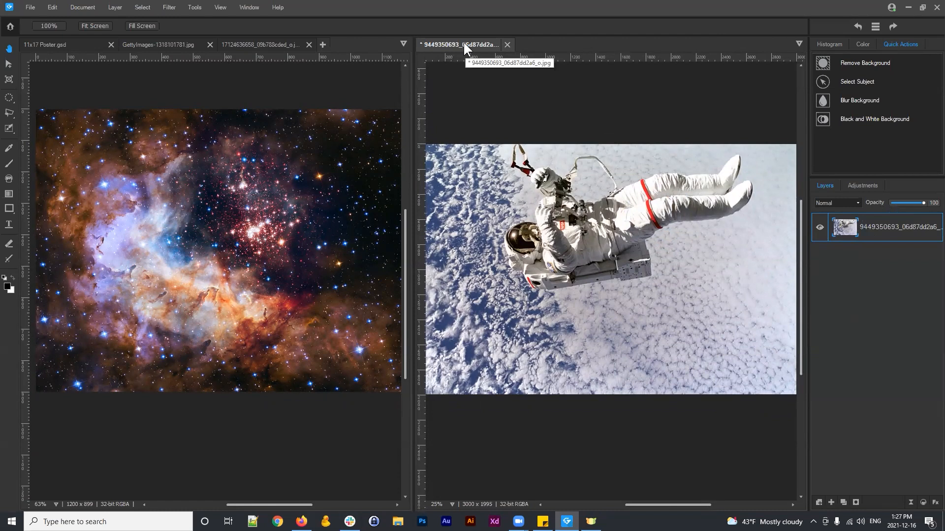
Move the nebula photo's tab from its own pane into the astronaut photo's pane
left_click(244, 43)
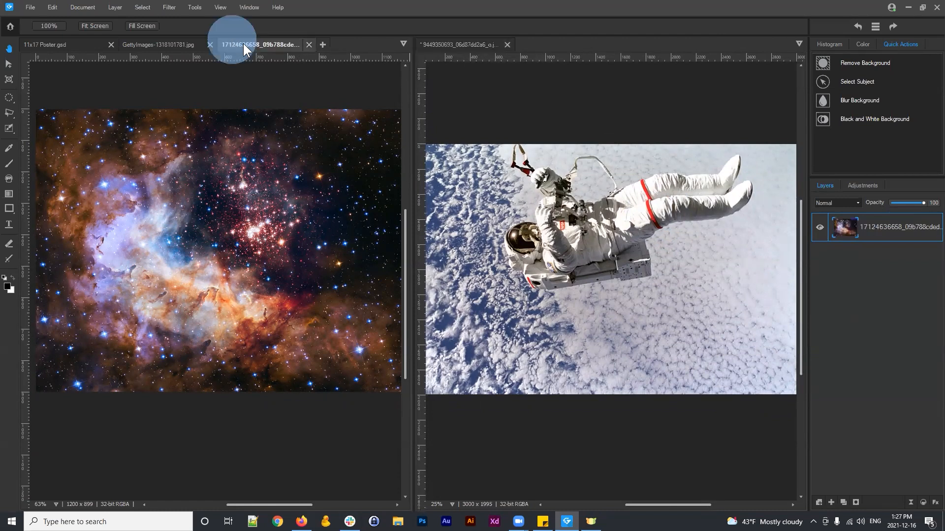
left_click_drag(241, 42, 462, 43)
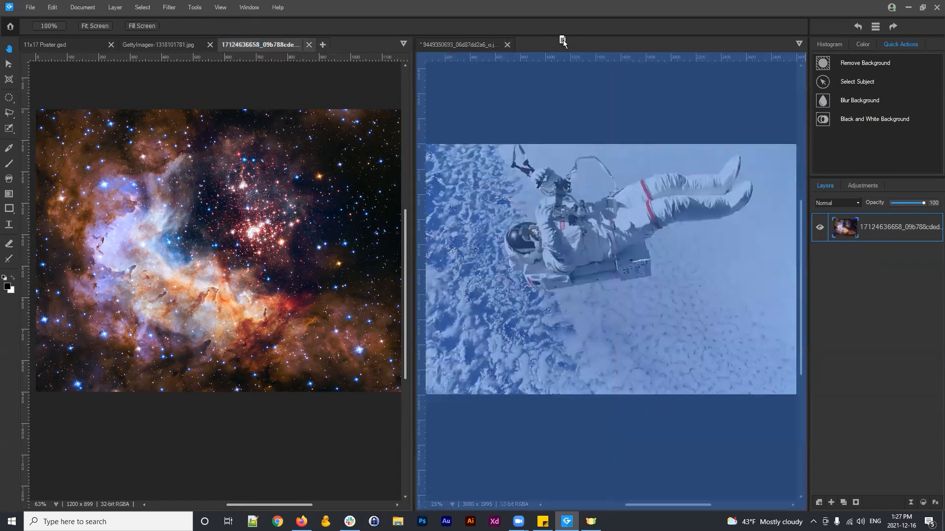
left_click_drag(537, 43, 544, 42)
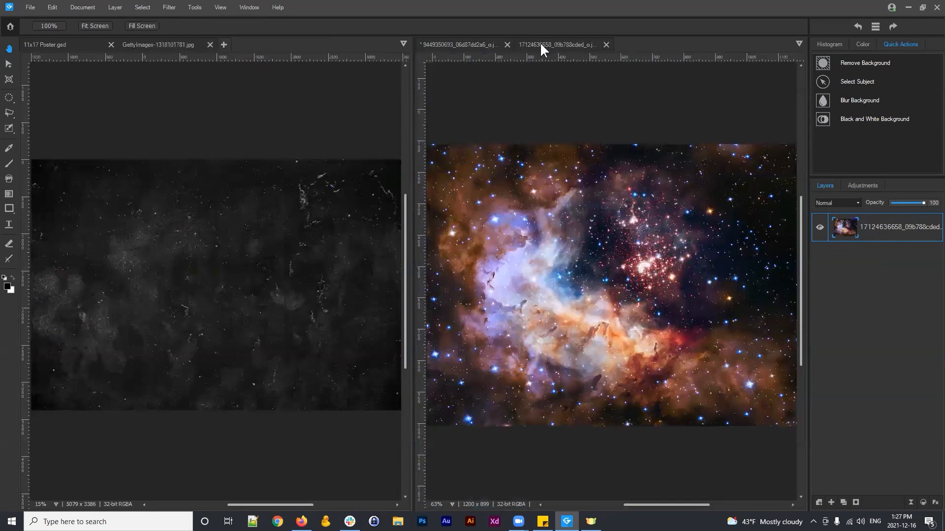
left_click_drag(608, 249, 598, 214)
Switch among the astronaut, nebula, GettyImages texture and 11x17 Poster documents across both panes, panning the texture and nebula images
left_click(445, 43)
left_click(544, 43)
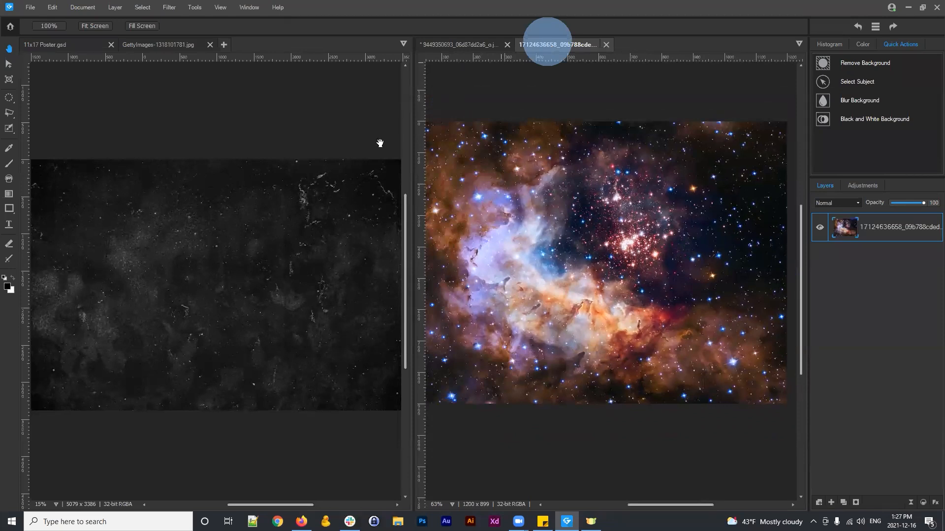
left_click(180, 158)
mouse_move(194, 181)
left_mouse_down()
mouse_move(194, 156)
mouse_move(187, 173)
left_mouse_up()
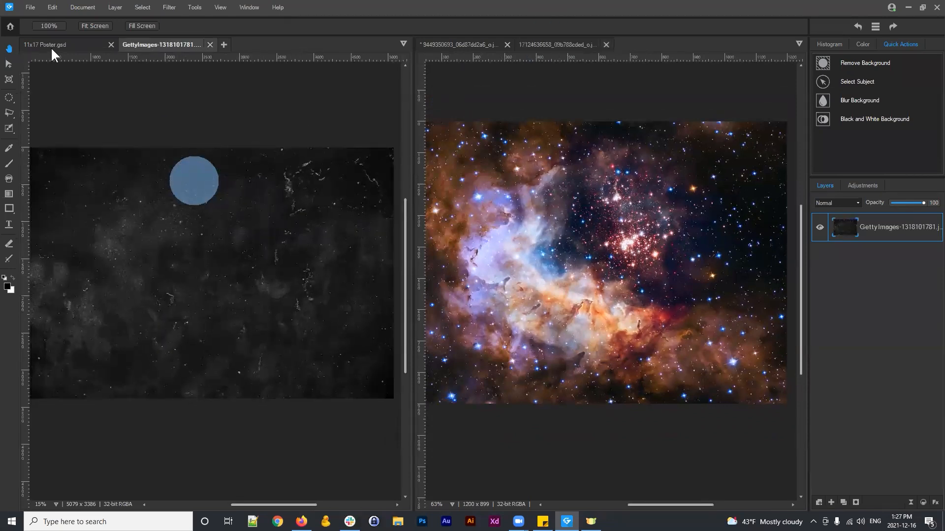
left_click(58, 44)
left_click(169, 43)
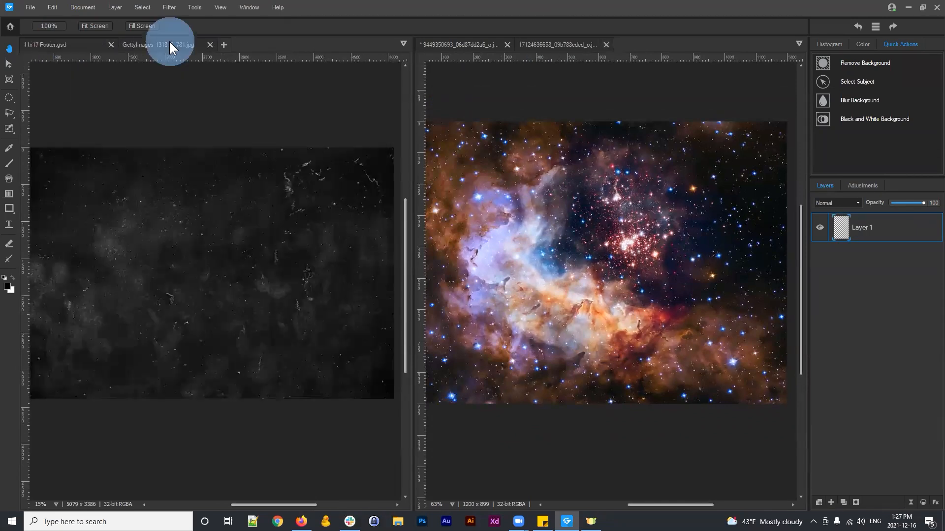
left_click(275, 198)
left_click_drag(274, 198, 256, 198)
left_click_drag(526, 186, 611, 195)
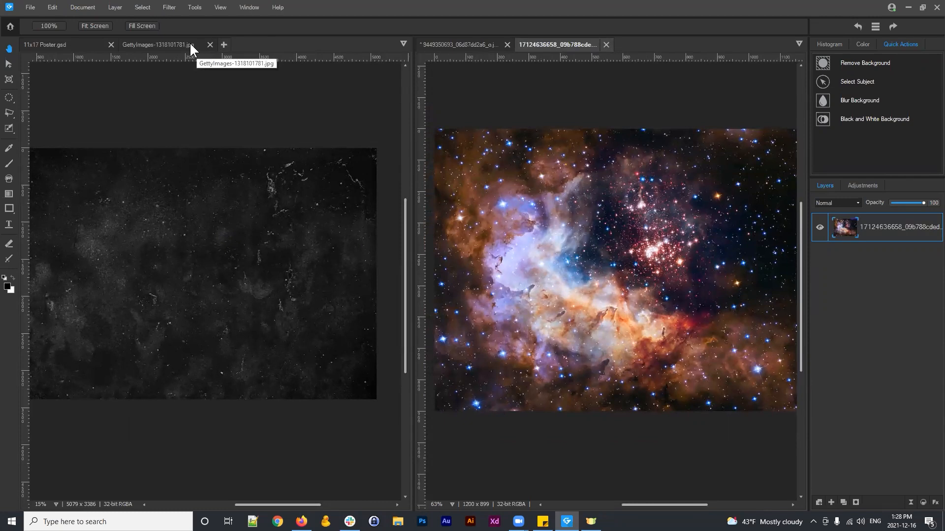
Return the nebula and astronaut photos to the main tab group, ending the split view, and center the astronaut photo
left_click_drag(542, 45, 273, 43)
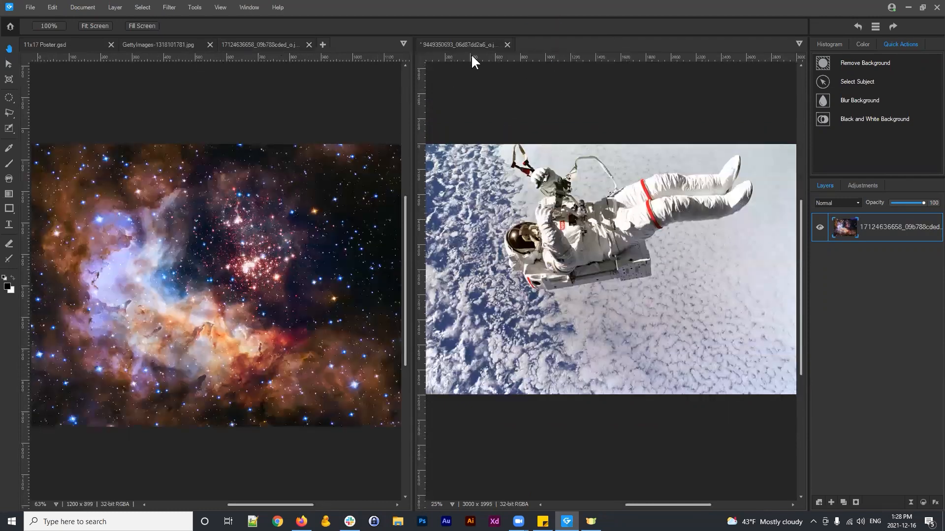
left_click(467, 44)
left_click_drag(349, 44, 345, 42)
left_click_drag(475, 217, 488, 198)
scroll(499, 191, "down", 3)
left_click_drag(413, 220, 474, 225)
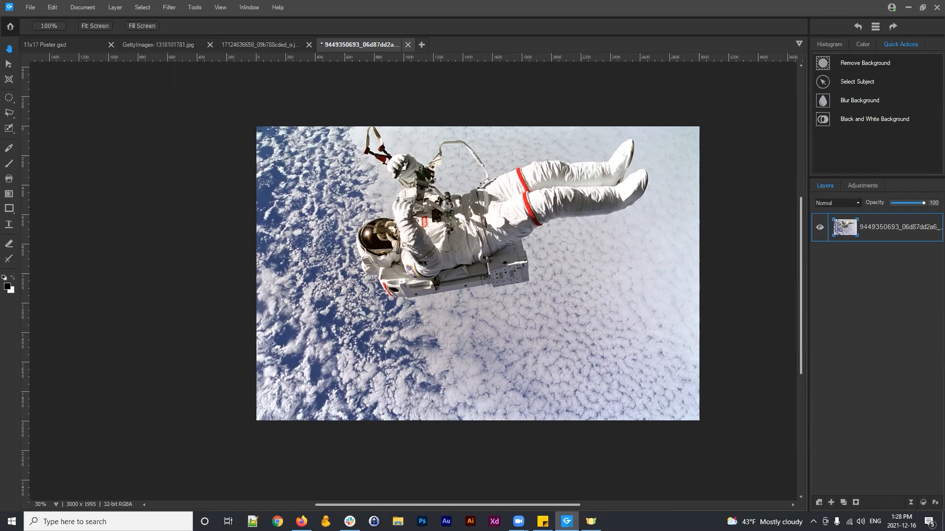
Search for "ultimate" to launch ACDSee Photo Studio Ultimate 2022, and close its welcome dialog
left_click(167, 522)
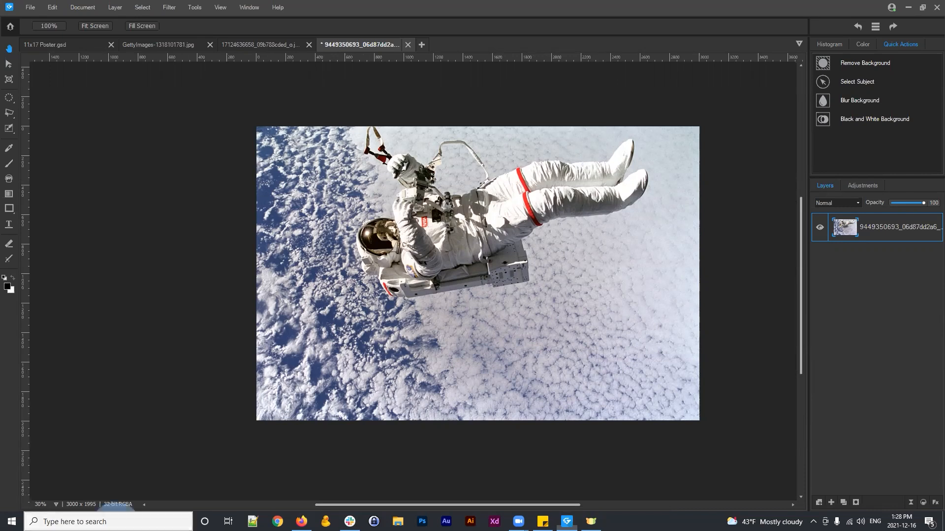
type("ultimate")
key("Return")
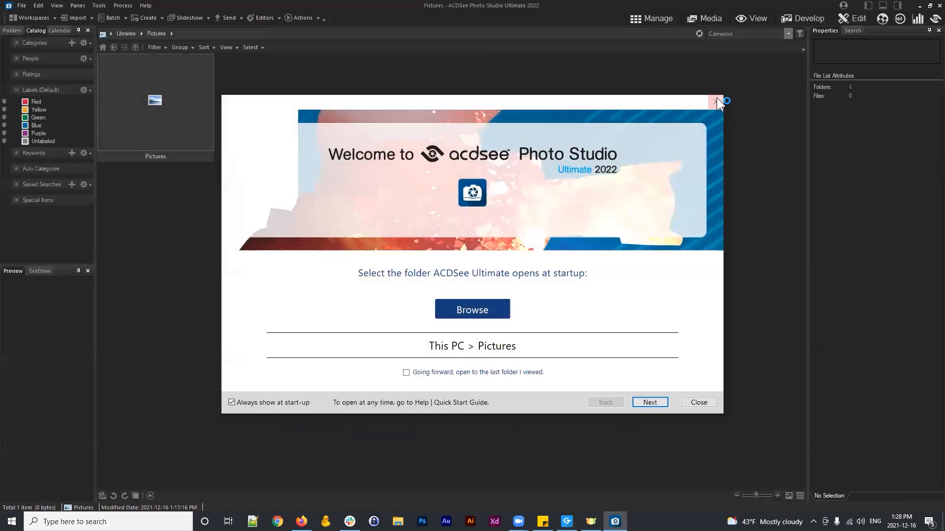
left_click(710, 102)
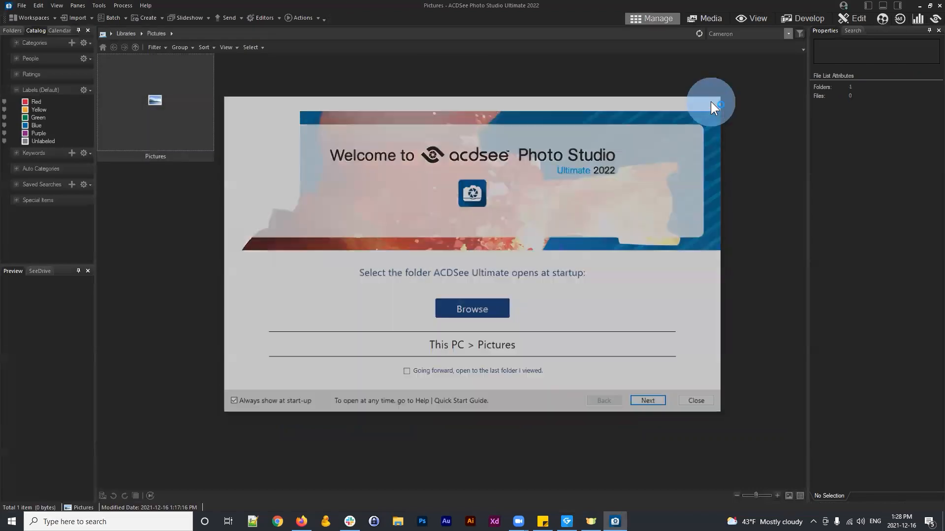
Browse to the Landscape folder inside Pictures and open the Landscape 003 photo in Edit mode
left_click(196, 130)
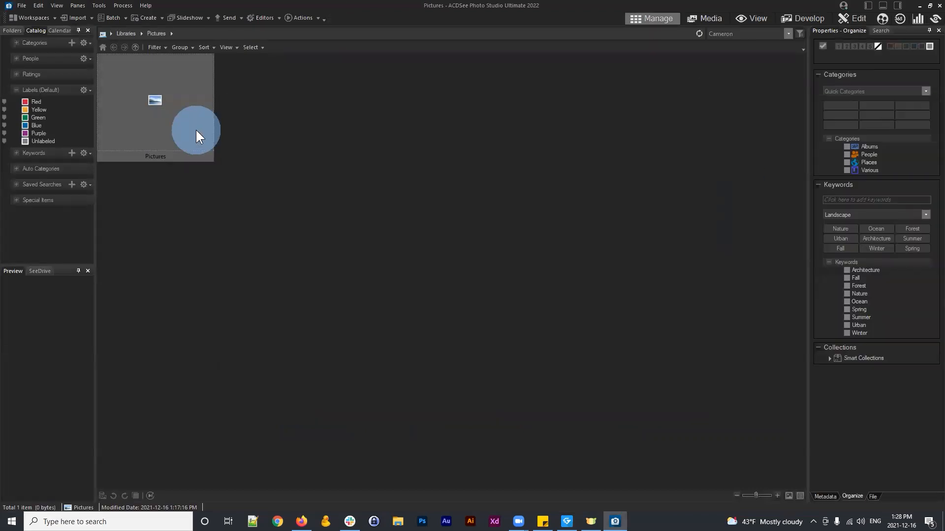
double_click(184, 116)
double_click(400, 115)
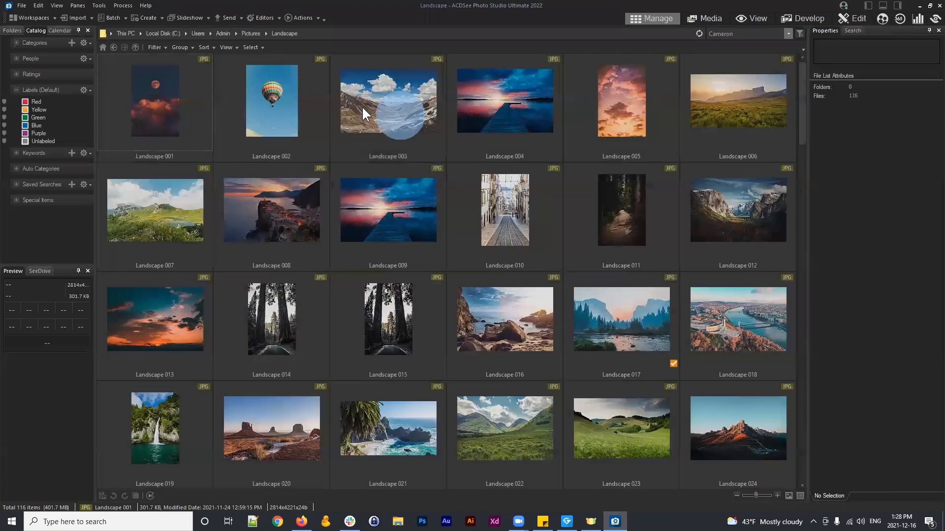
left_click(375, 112)
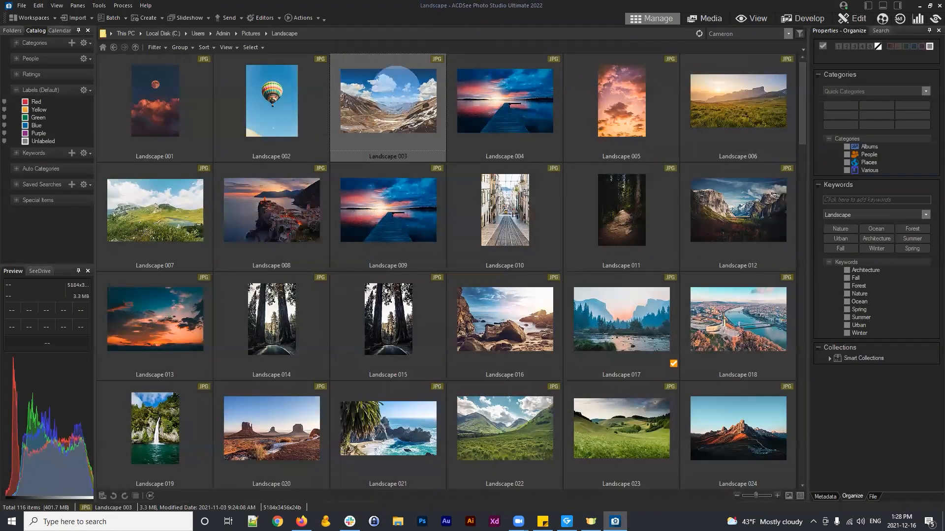
left_click(852, 19)
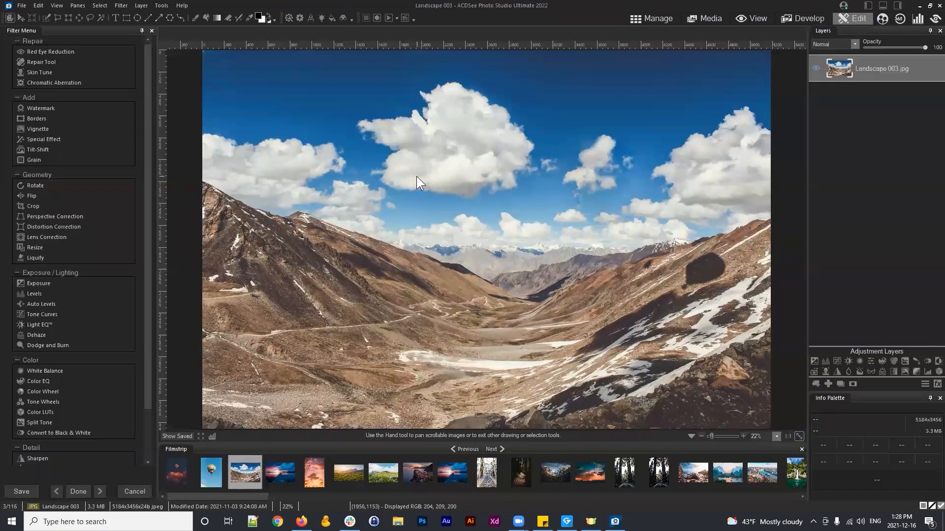
Add a Vibrance adjustment layer over Landscape 003 with Saturation set to 70, and collapse its settings
left_click(871, 361)
left_click_drag(867, 312, 905, 309)
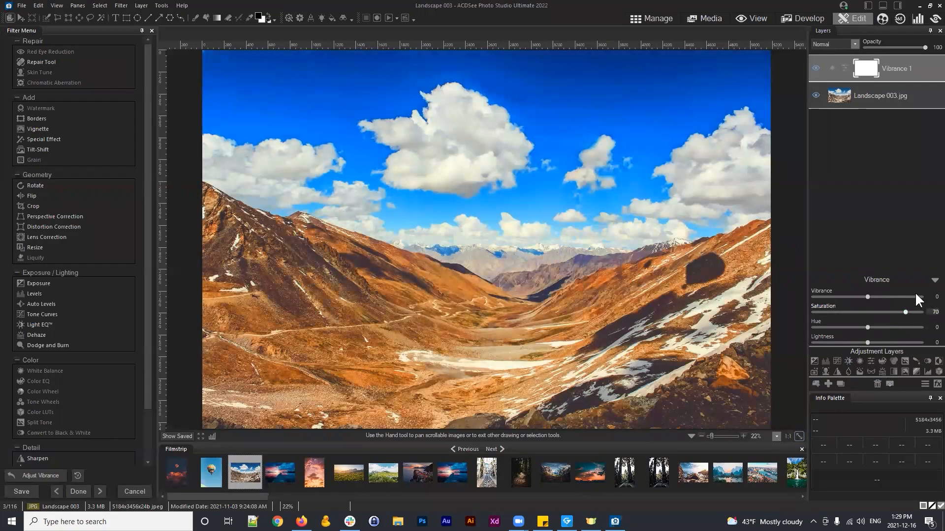
left_click(932, 280)
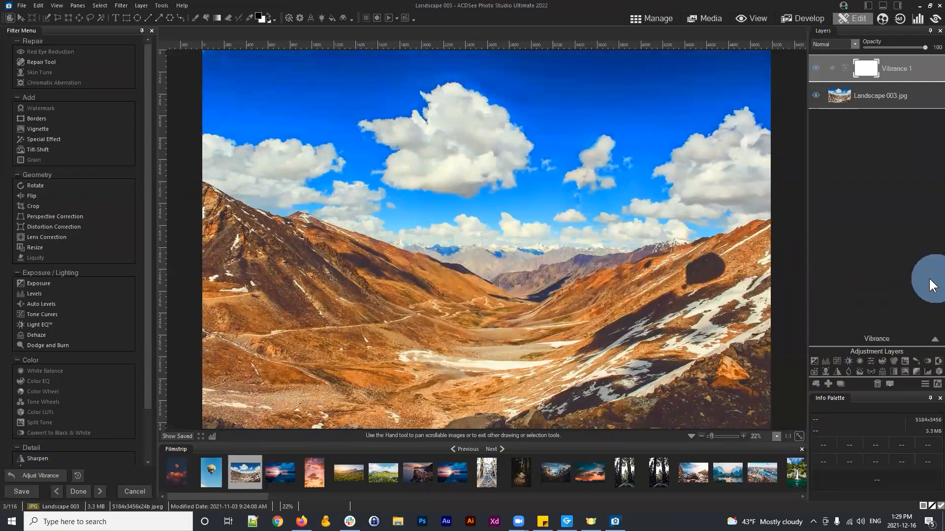
Try to switch from the edited photo to Landscape 004, and cancel the save-changes prompt
left_click(279, 472)
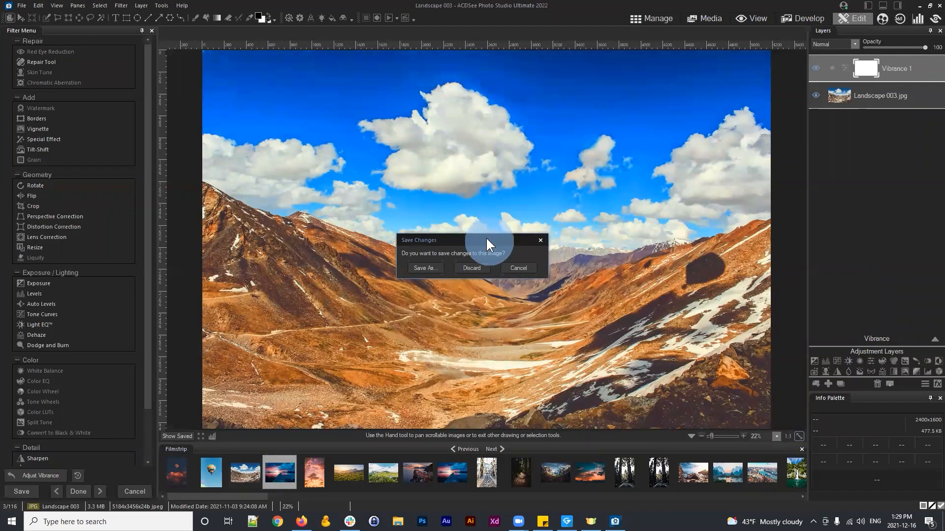
left_click_drag(486, 239, 529, 217)
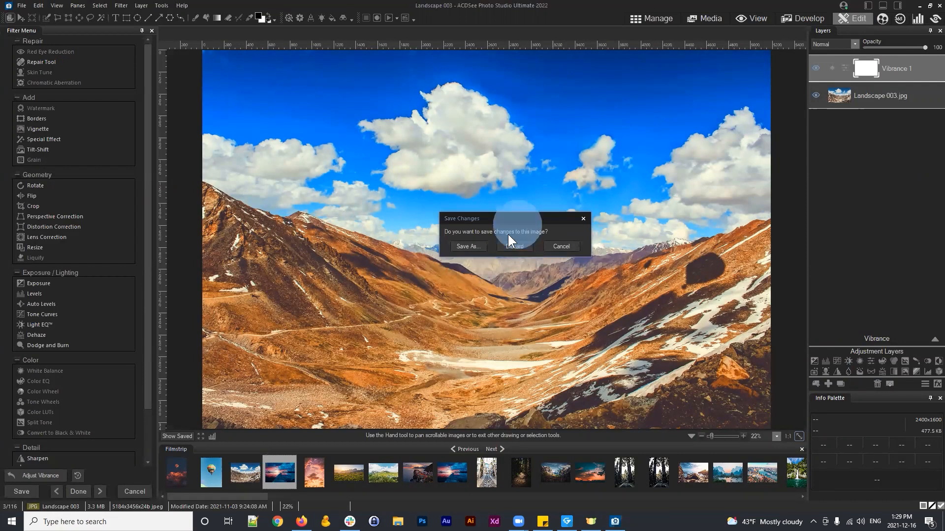
left_click_drag(519, 221, 511, 240)
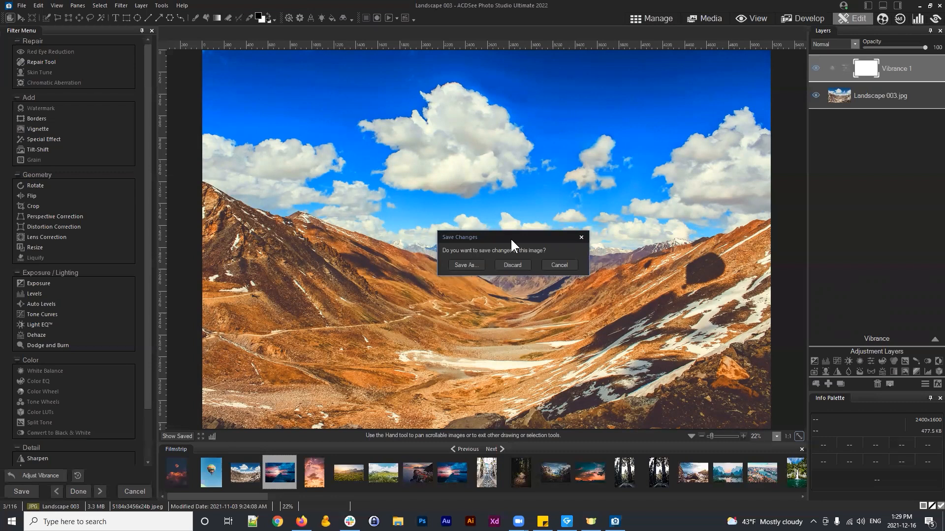
left_click(568, 261)
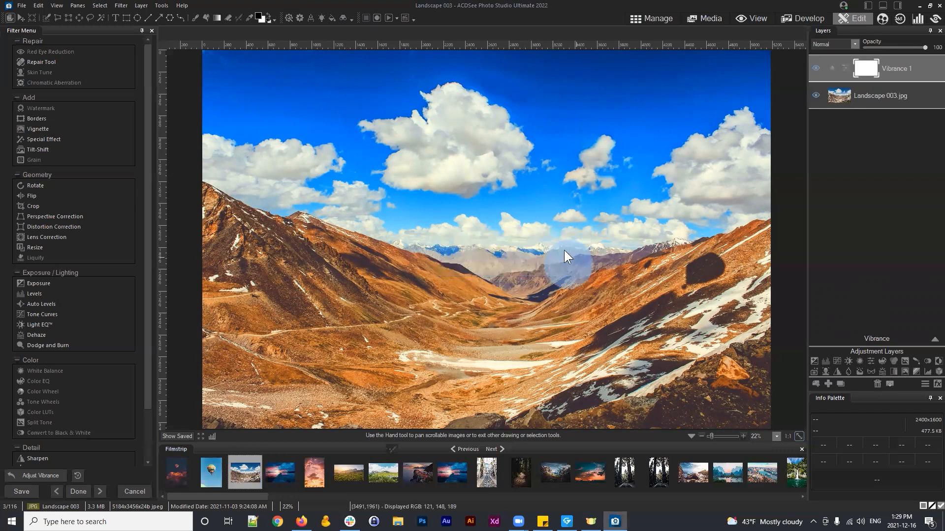
Close ACDSee Photo Studio Ultimate and return to the astronaut photo in Gemstone
left_click(939, 6)
left_click(467, 279)
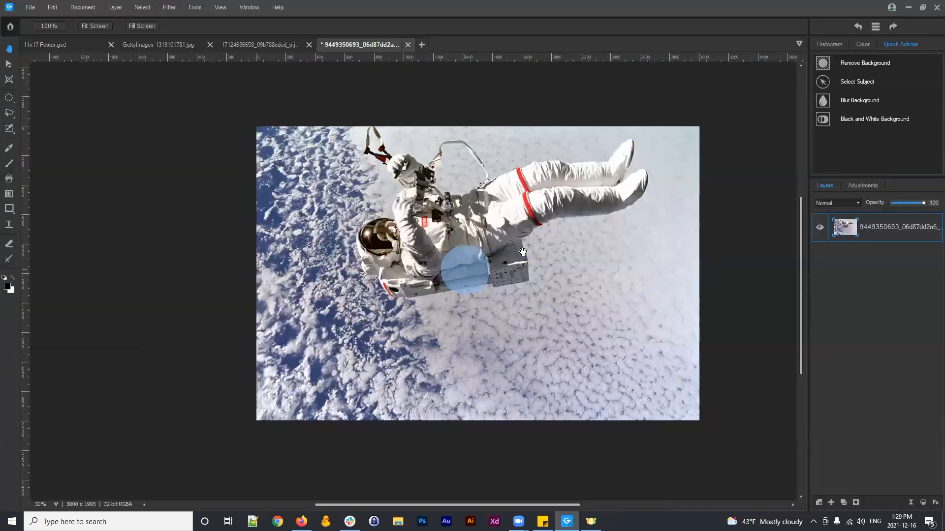
Add a Vibrance adjustment layer over the astronaut photo with Saturation set to 82
left_click(896, 224)
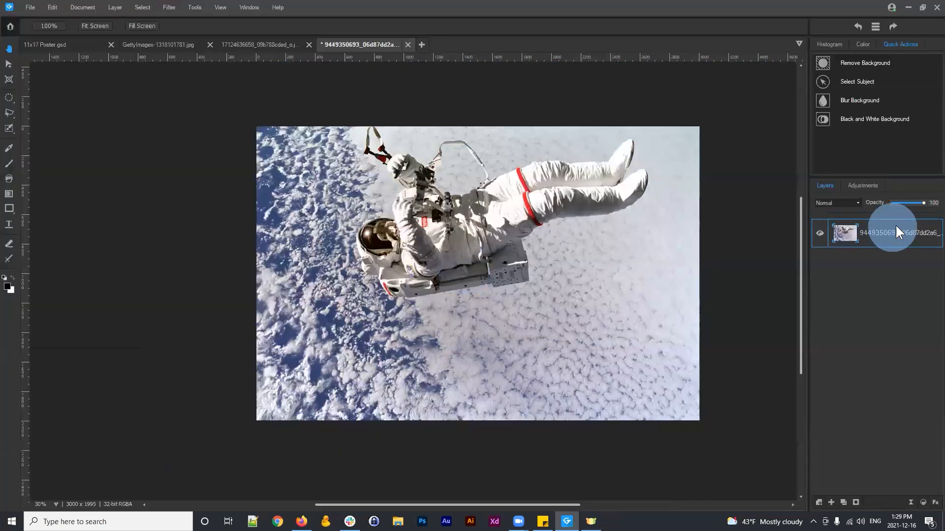
left_click(862, 186)
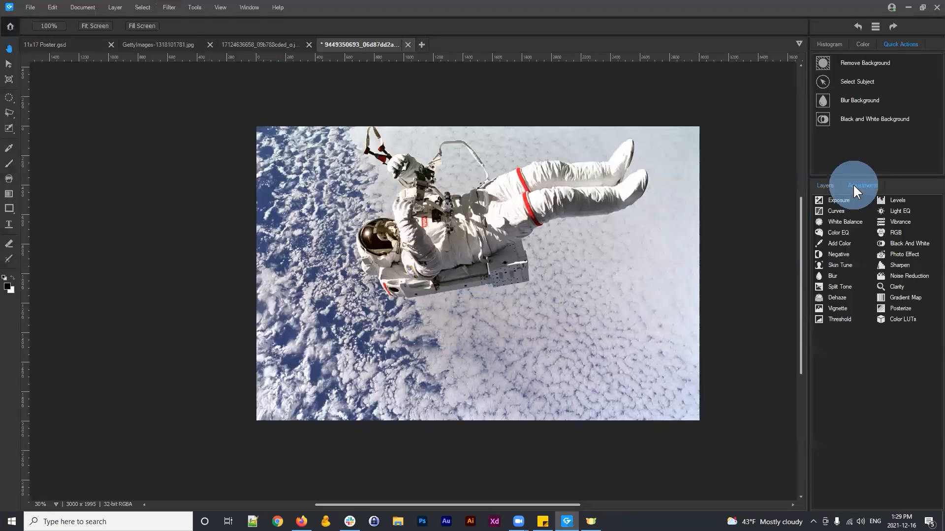
left_click(898, 222)
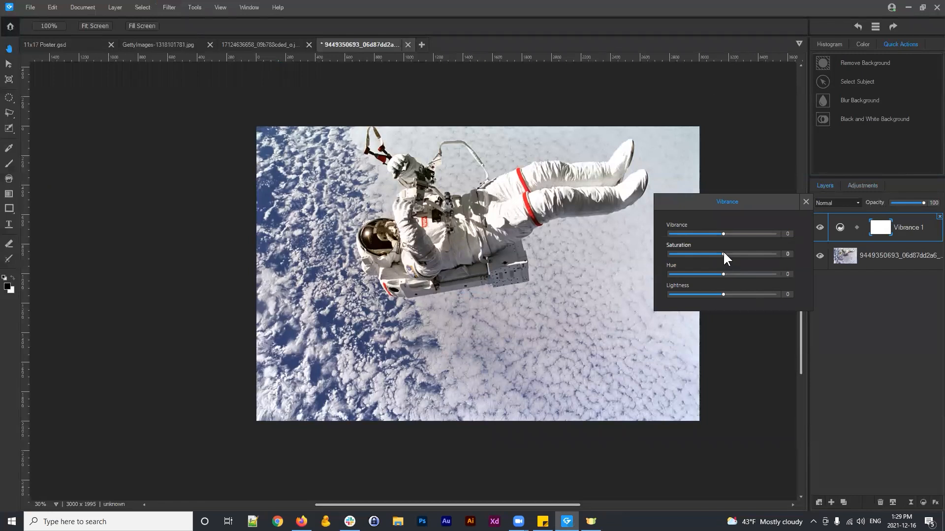
left_click_drag(723, 253, 766, 254)
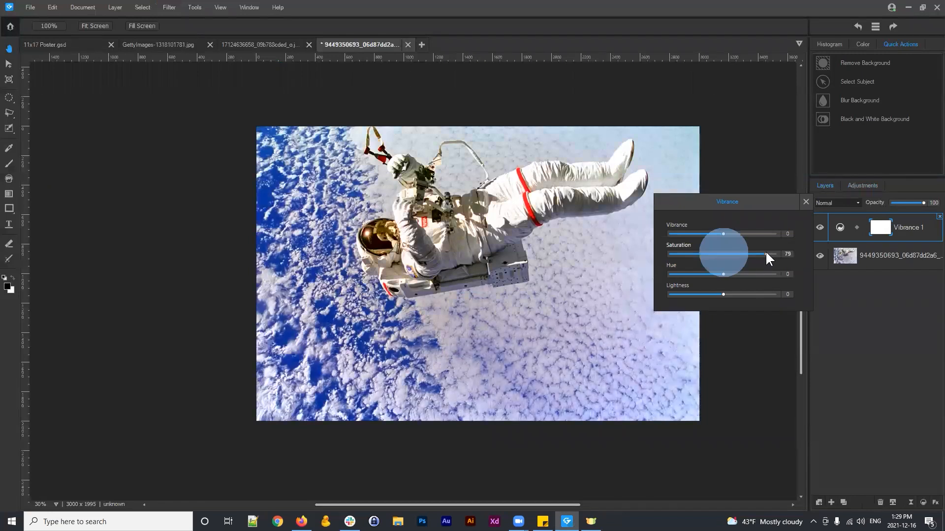
Look at the nebula document, return to the astronaut document, and reopen and close its Vibrance settings
left_click(259, 44)
left_click_drag(438, 223, 457, 229)
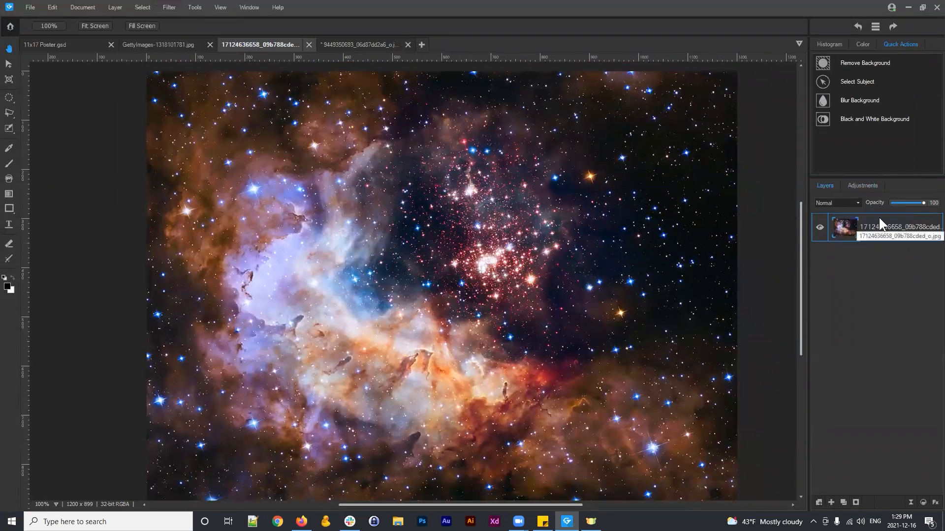
left_click_drag(542, 253, 545, 243)
left_click(343, 45)
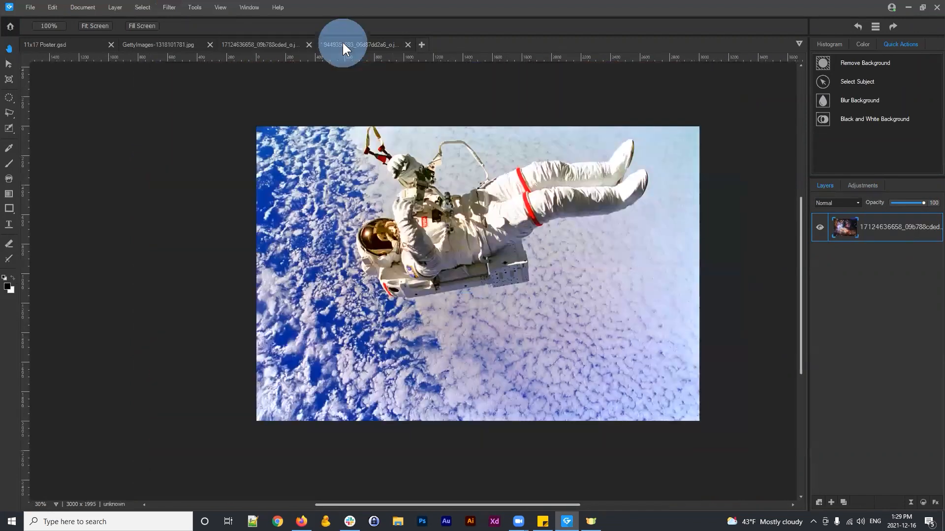
left_click(911, 227)
double_click(910, 224)
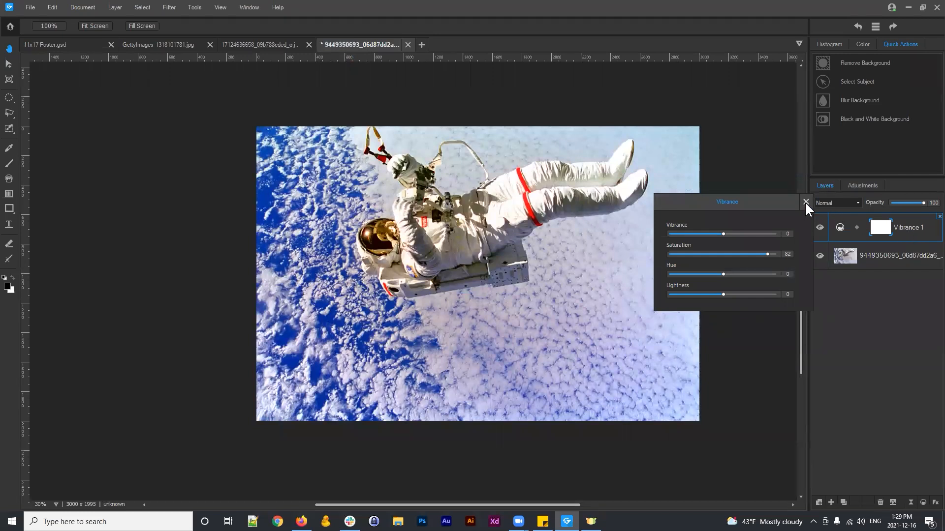
left_click(805, 202)
Alternate between the nebula and astronaut documents to compare their layers, and check the astronaut's Vibrance settings again
left_click(251, 44)
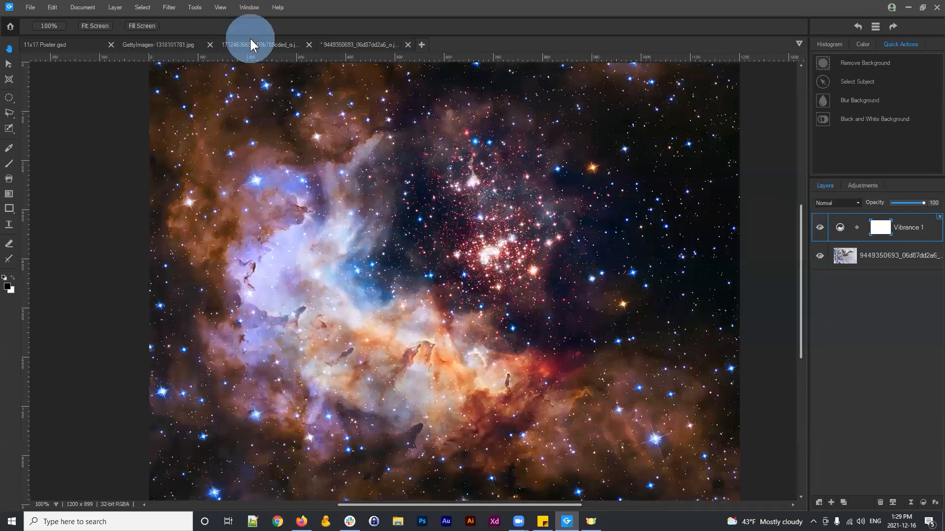
left_click(363, 44)
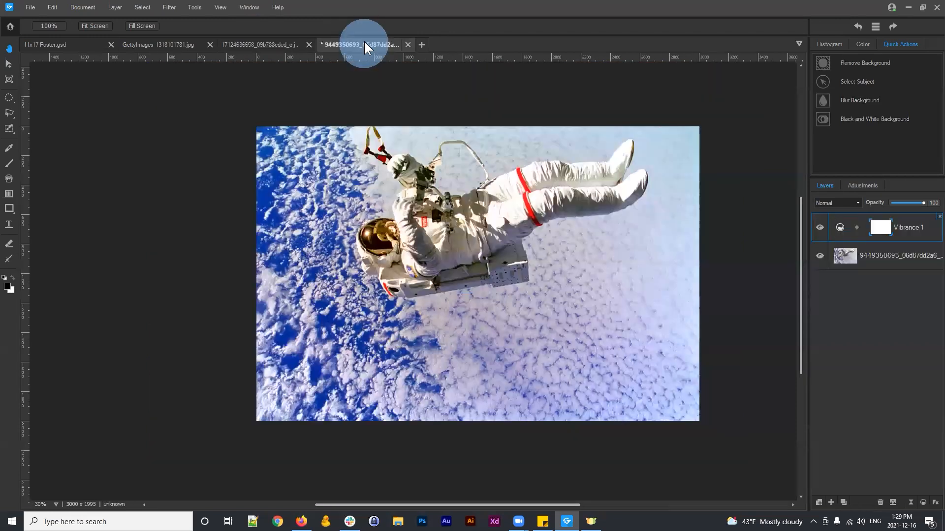
left_click(251, 44)
left_click(473, 242)
left_click_drag(474, 243, 509, 250)
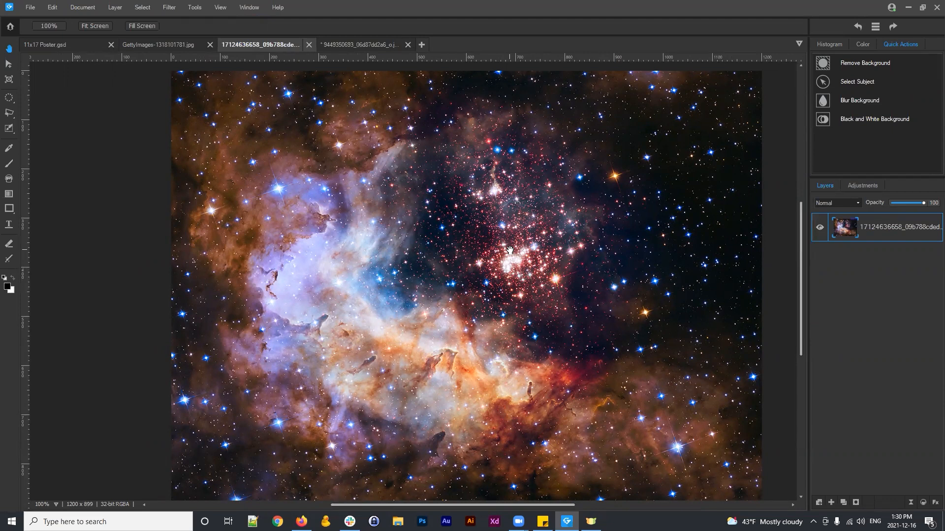
left_click(347, 45)
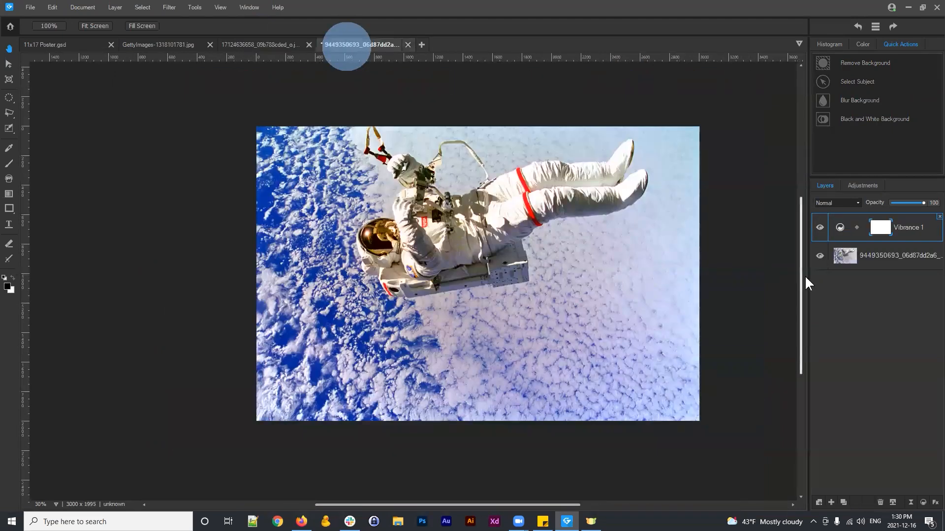
double_click(913, 222)
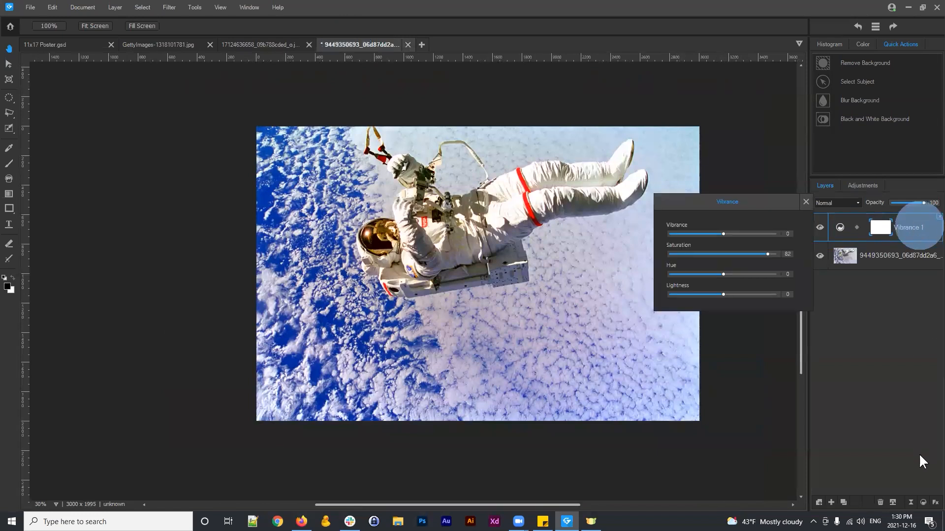
left_click(810, 199)
Add an Exposure adjustment layer over the astronaut photo with Exposure at about -58, and recheck and close its settings
left_click(858, 185)
left_click(842, 197)
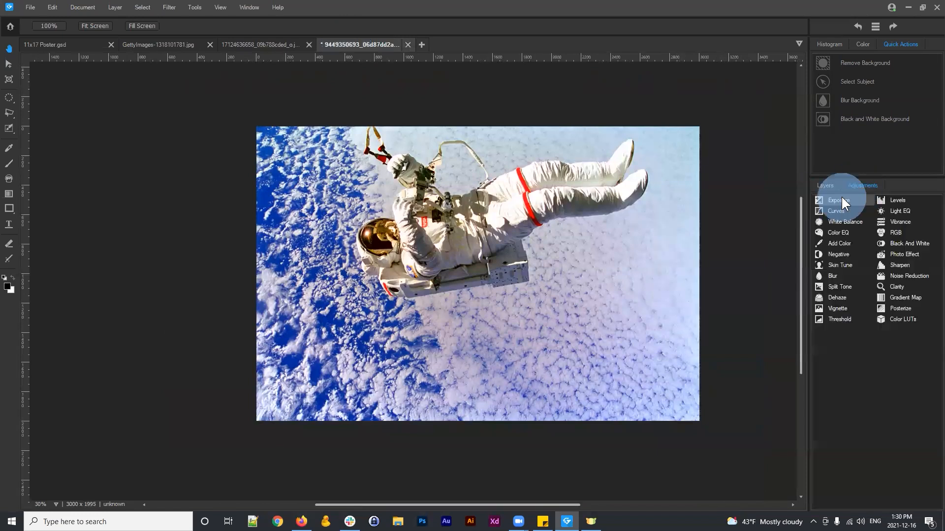
left_click_drag(720, 234, 689, 232)
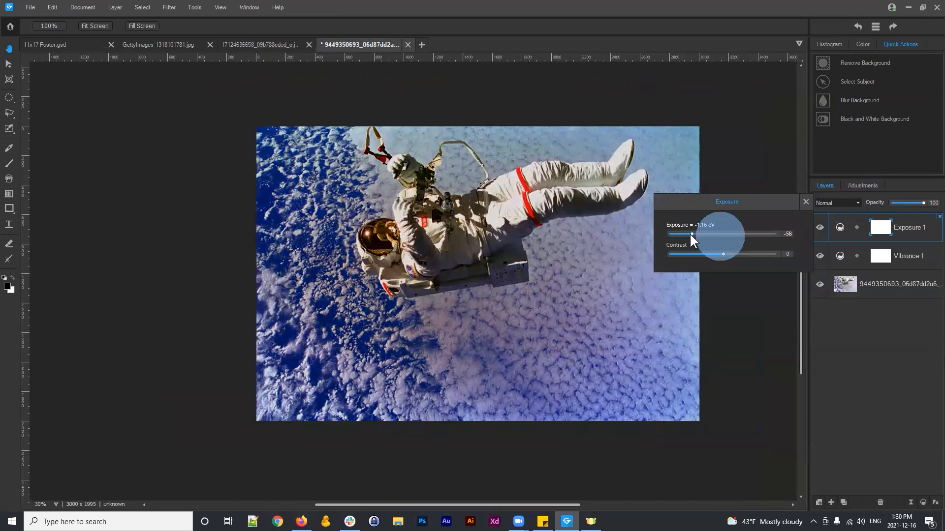
left_click(805, 202)
double_click(920, 226)
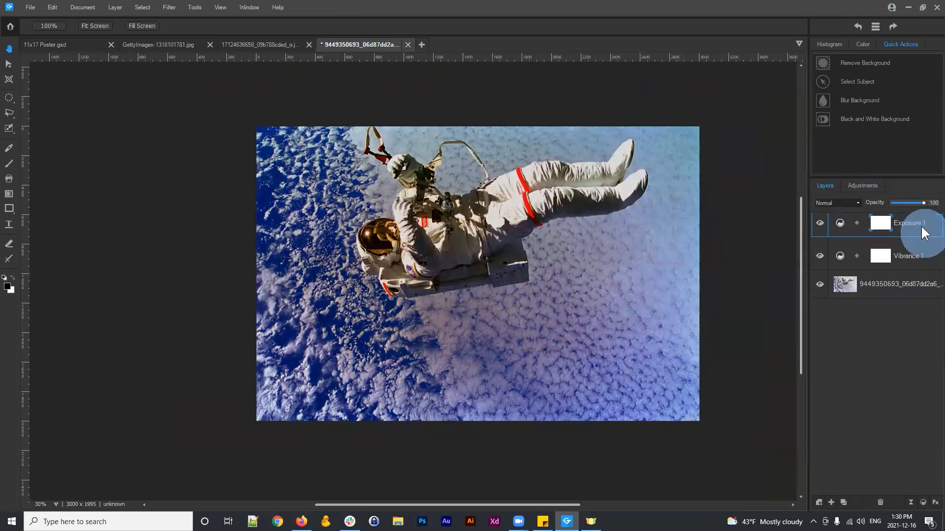
left_click(804, 202)
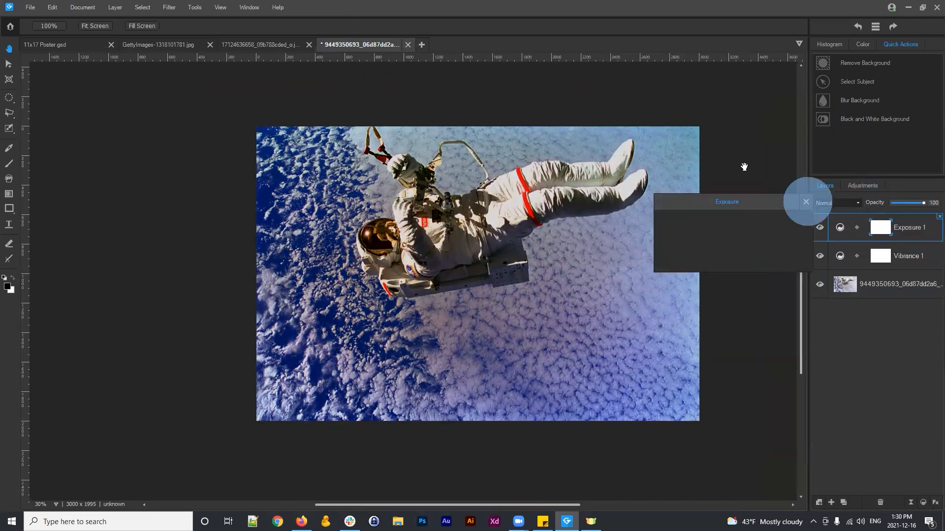
Open the portrait photo of the curly-haired woman from the previous projects as another document
left_click(421, 44)
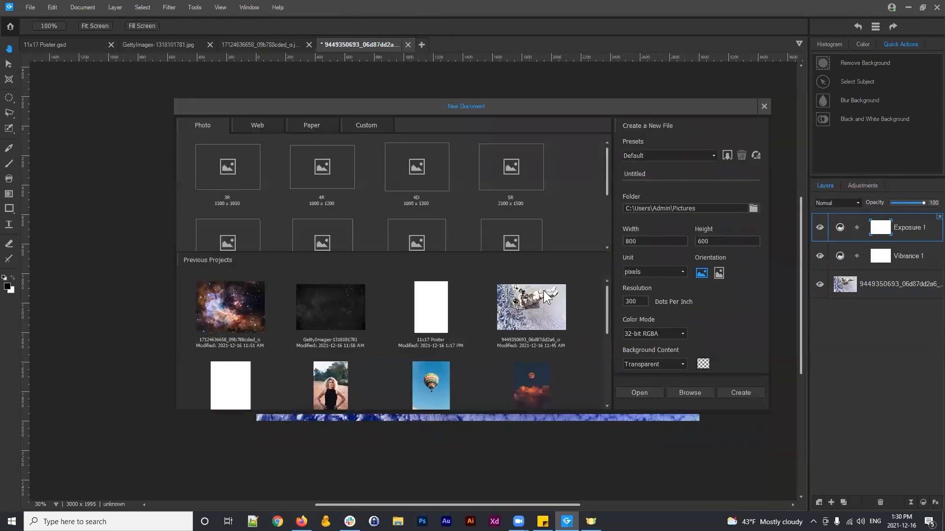
left_click_drag(609, 306, 610, 319)
left_click(339, 351)
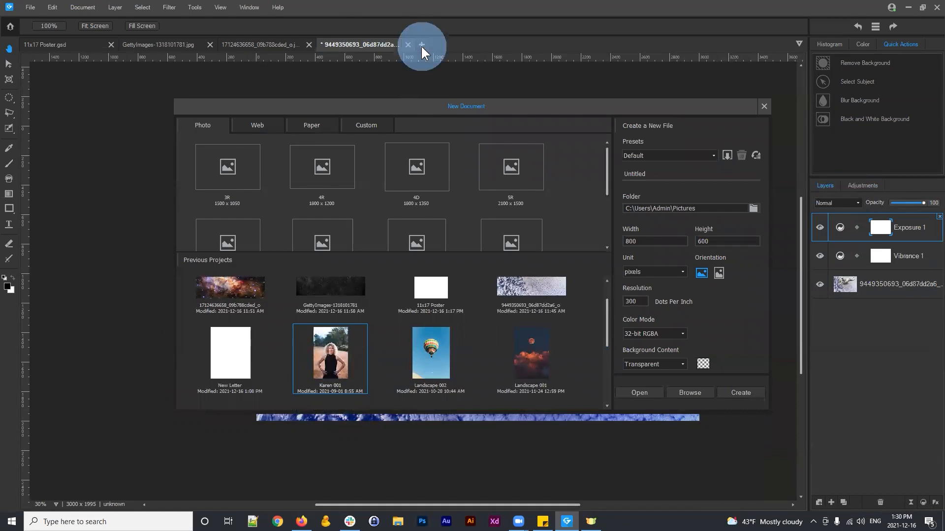
left_click_drag(497, 109, 494, 108)
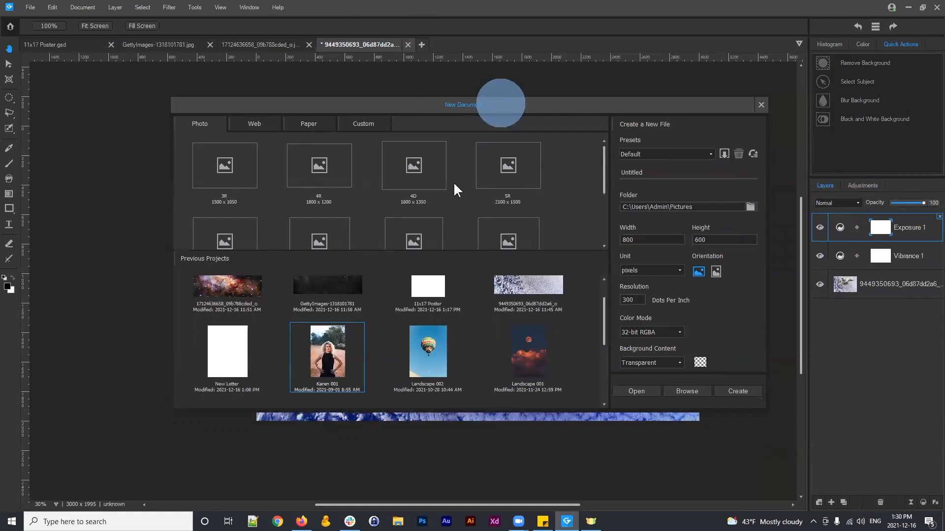
left_click(325, 348)
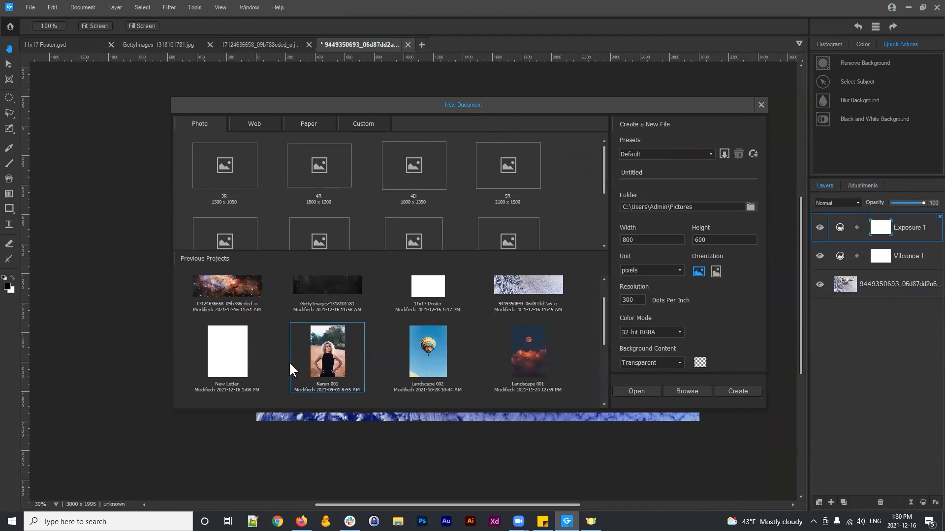
left_click(636, 390)
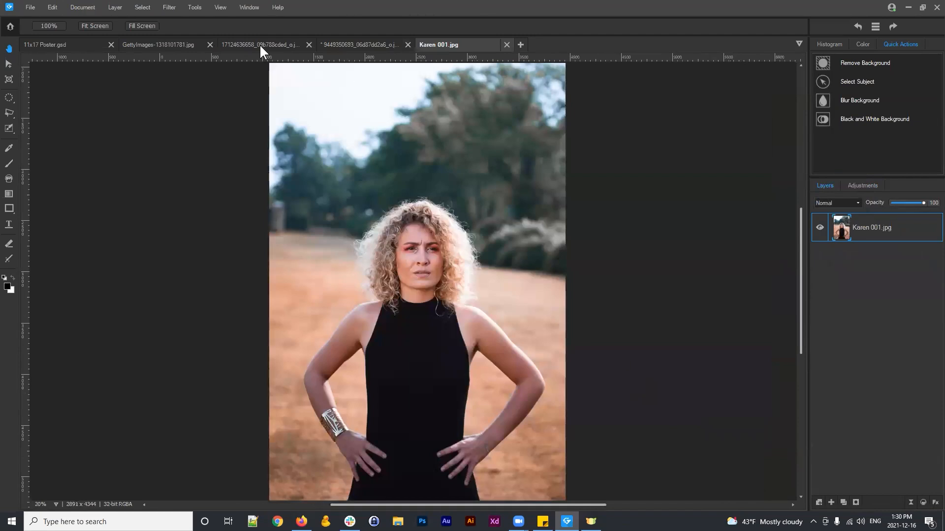
Switch through the open astronaut, nebula and 11x17 Poster documents, and come back to the woman's portrait
left_click(365, 46)
left_click(468, 43)
left_click(363, 44)
left_click(276, 44)
left_click(52, 44)
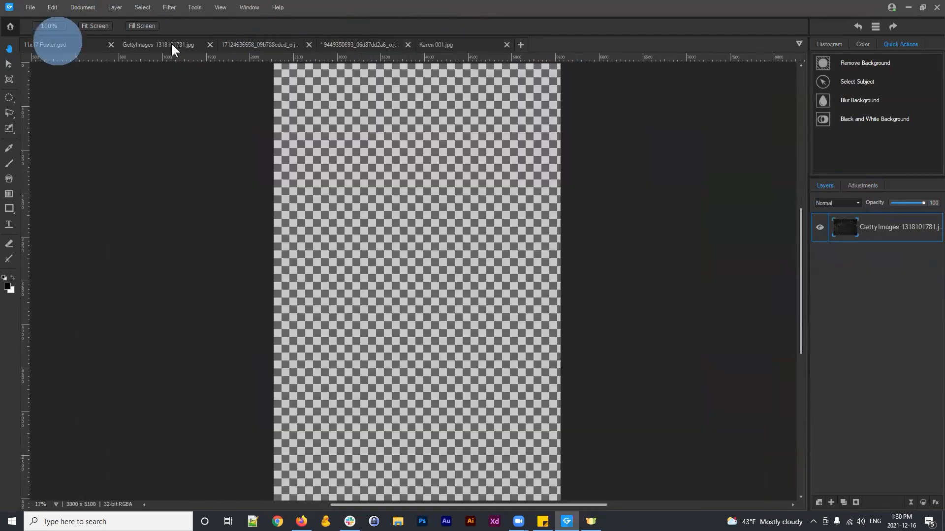
left_click(462, 43)
left_click_drag(448, 256, 476, 248)
left_click(374, 41)
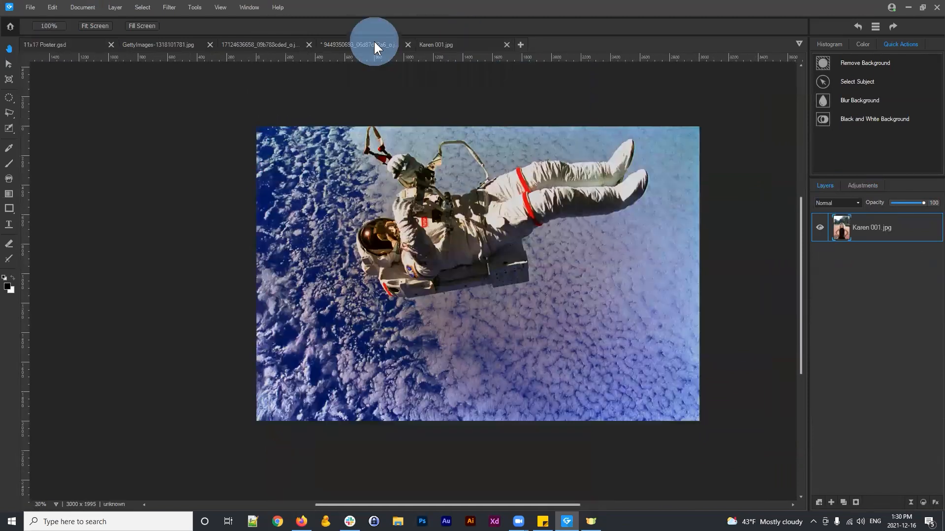
left_click(445, 45)
mouse_move(505, 300)
left_mouse_down()
mouse_move(517, 289)
mouse_move(508, 273)
mouse_move(506, 285)
mouse_move(532, 292)
mouse_move(520, 294)
left_mouse_up()
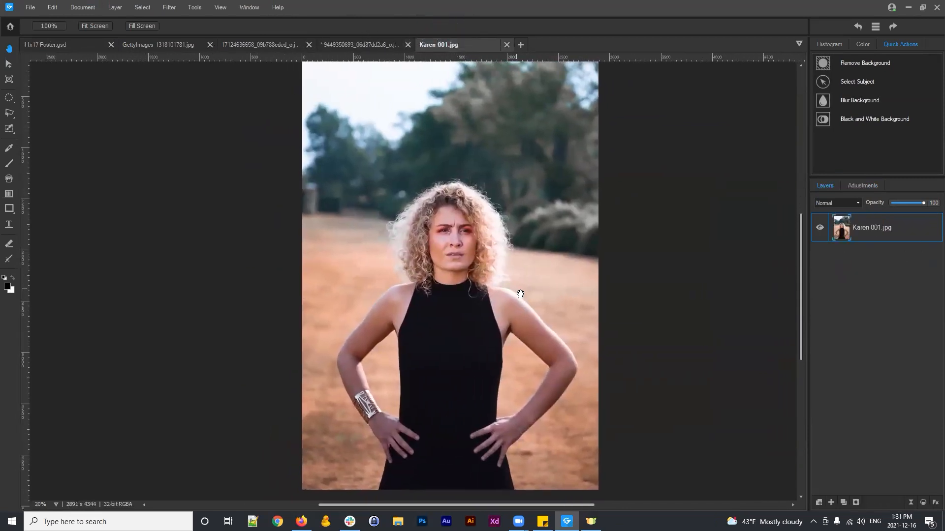
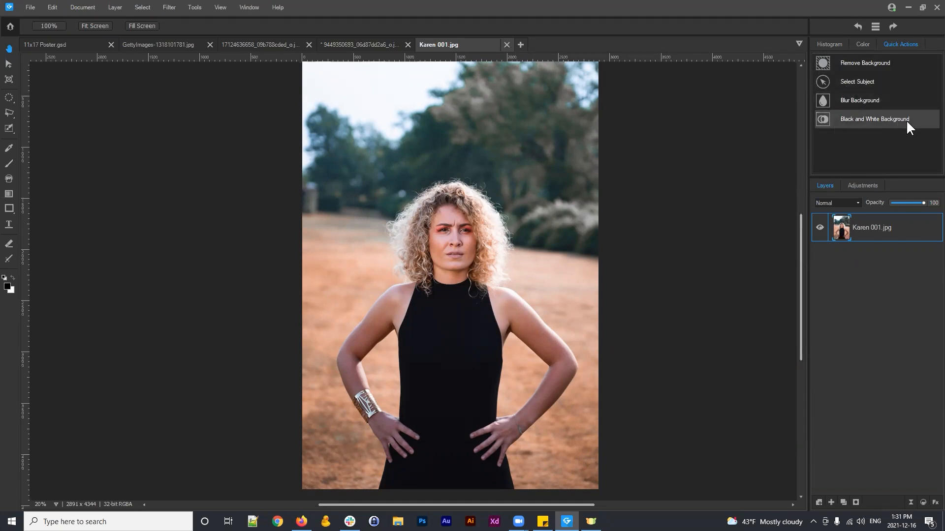
left_click_drag(509, 267, 501, 223)
scroll(523, 245, "down", 1)
scroll(501, 224, "down", 1)
scroll(500, 222, "up", 1)
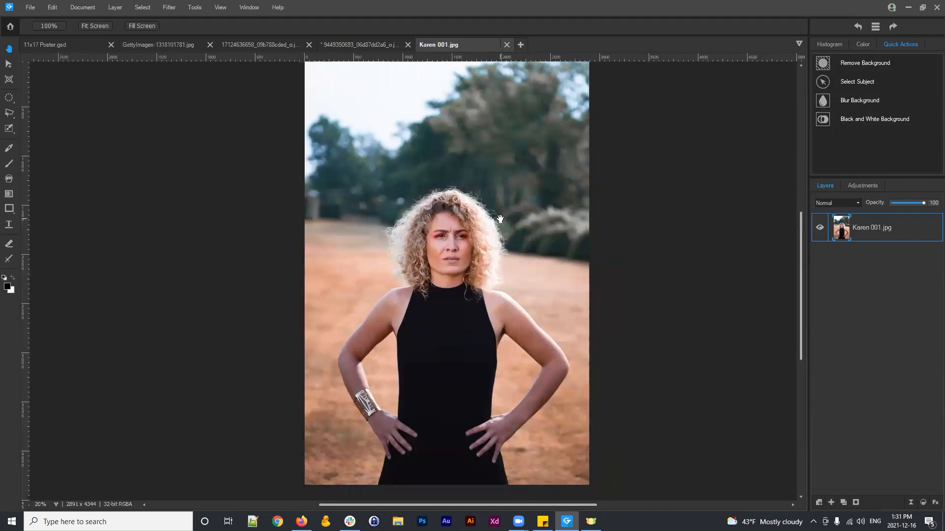
scroll(498, 218, "down", 1)
scroll(496, 218, "up", 1)
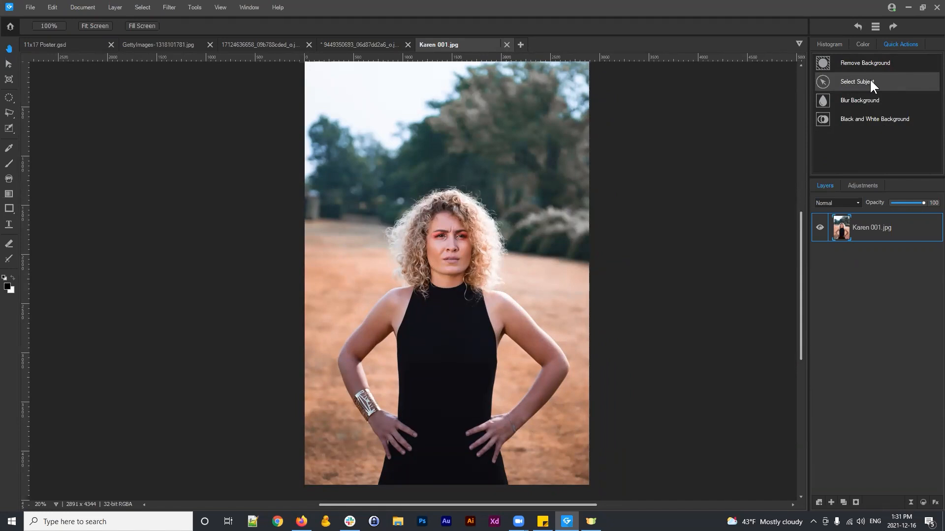
mouse_move(478, 354)
left_mouse_down()
mouse_move(467, 364)
mouse_move(482, 354)
mouse_move(480, 366)
left_mouse_up()
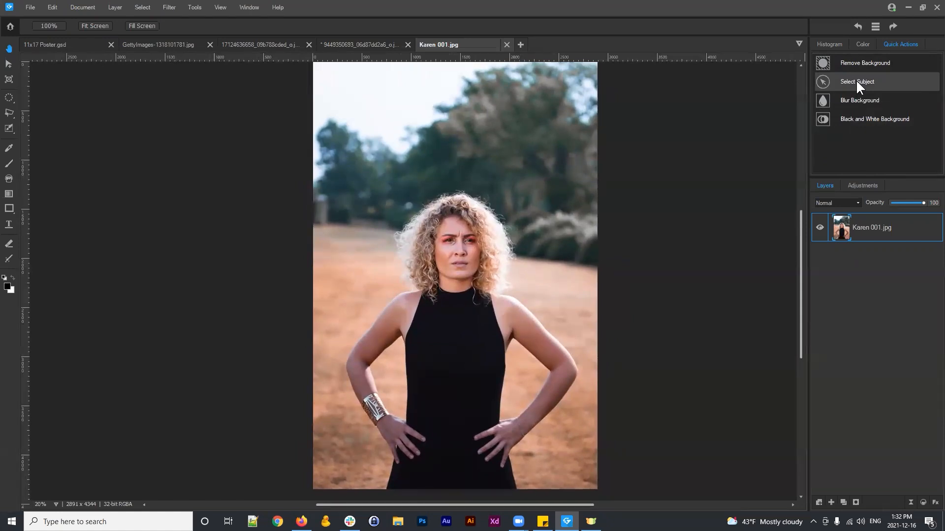
Select the woman in the portrait automatically with Select Subject and inspect the selection overlay
left_click(855, 82)
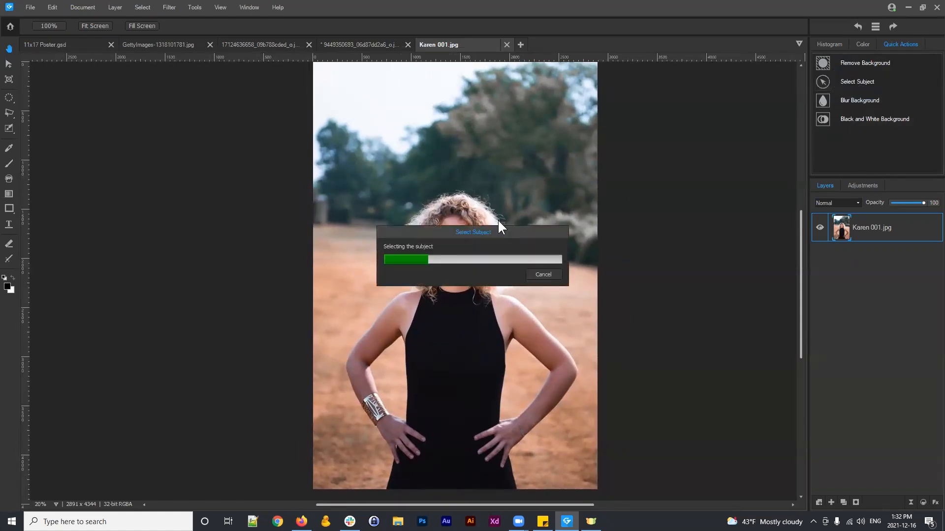
left_click_drag(515, 229, 666, 136)
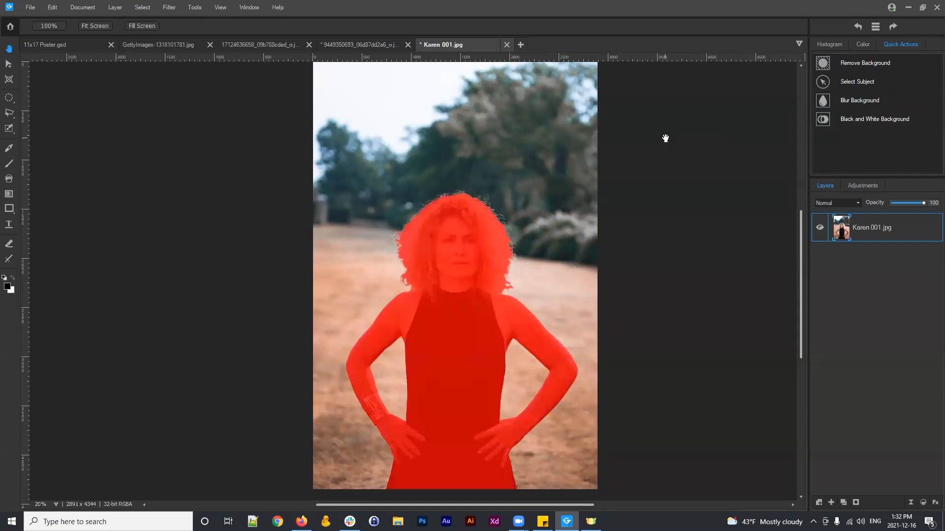
left_click_drag(544, 281, 553, 241)
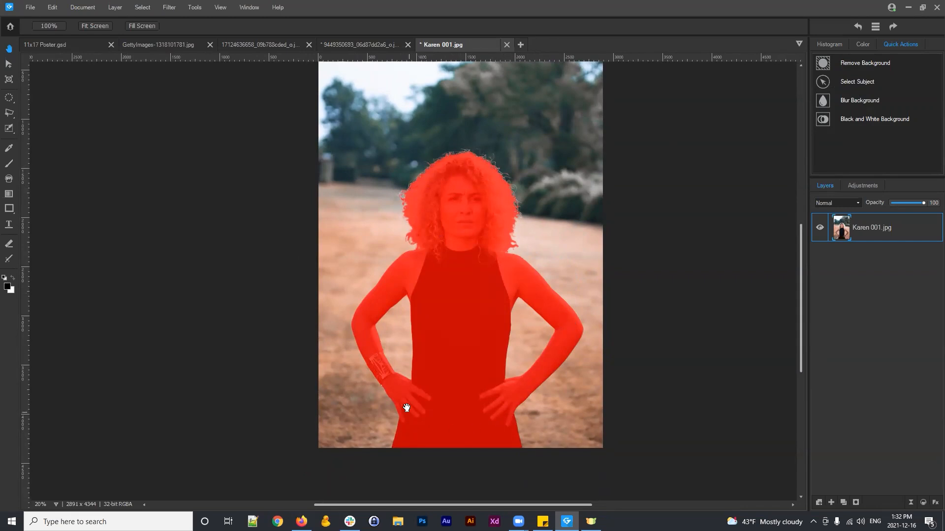
left_click_drag(555, 211, 567, 226)
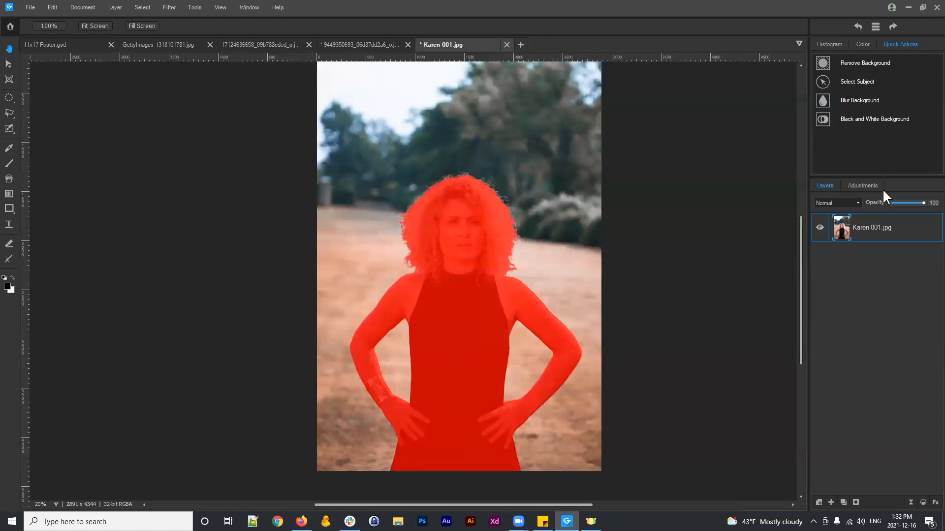
Add a Split Tone adjustment to the selected woman with Highlights Saturation 100, Highlights Hue 208, Shadows Saturation 100 and Shadows Hue 296
left_click(860, 186)
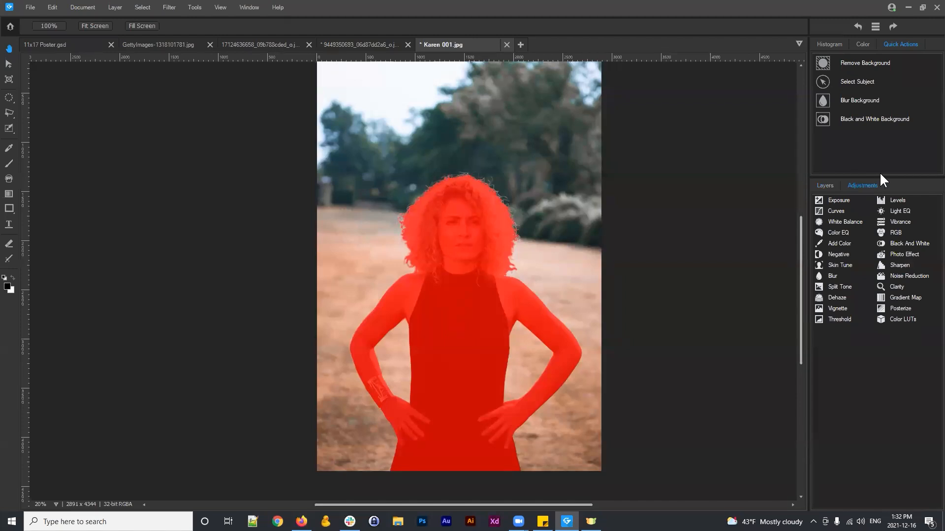
left_click(839, 286)
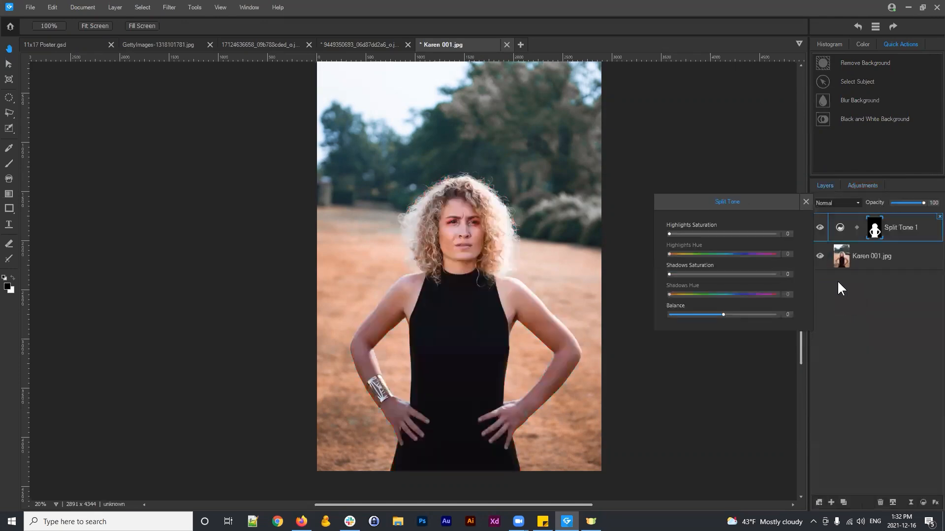
left_click_drag(669, 233, 835, 240)
left_click(732, 254)
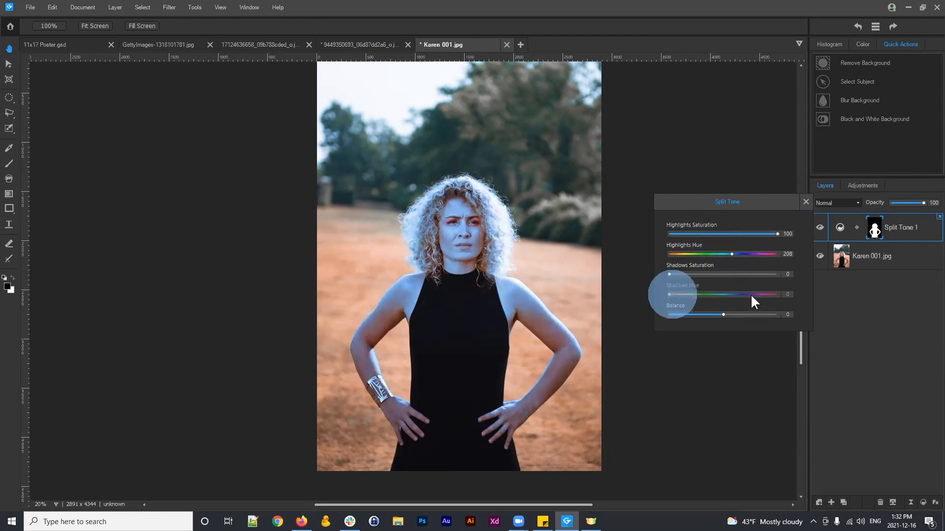
left_click_drag(669, 274, 743, 274)
left_click_drag(670, 295, 796, 271)
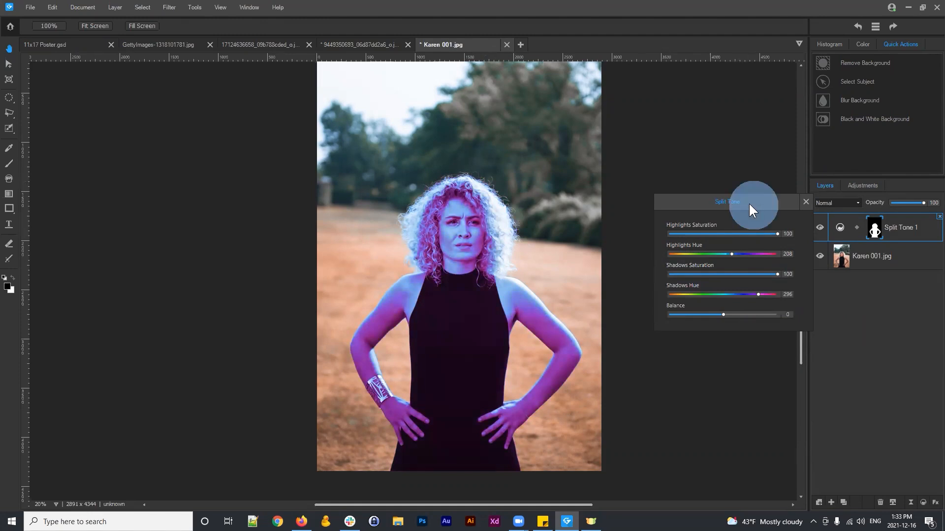
left_click_drag(750, 204, 666, 135)
left_click(714, 133)
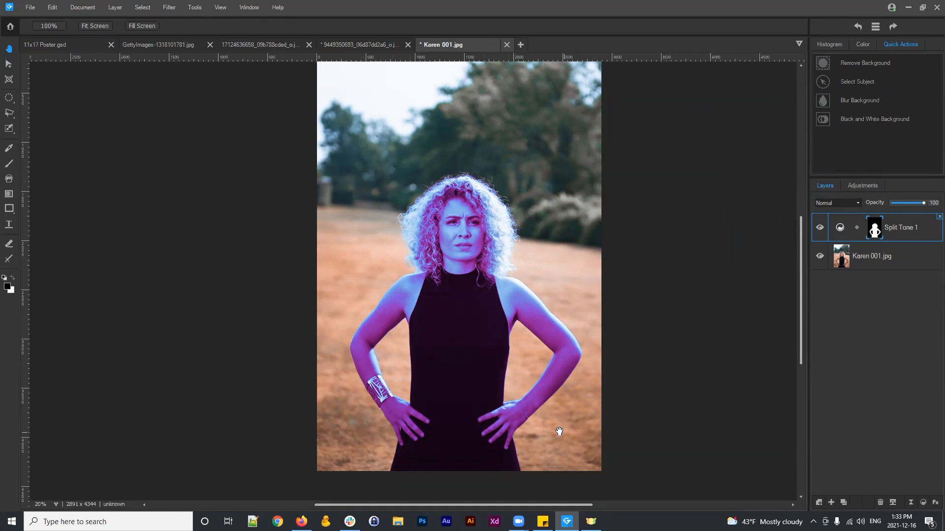
Recheck the Split Tone settings and delete that adjustment layer from the woman's portrait
mouse_move(506, 292)
left_mouse_down()
mouse_move(497, 312)
mouse_move(515, 303)
left_mouse_up()
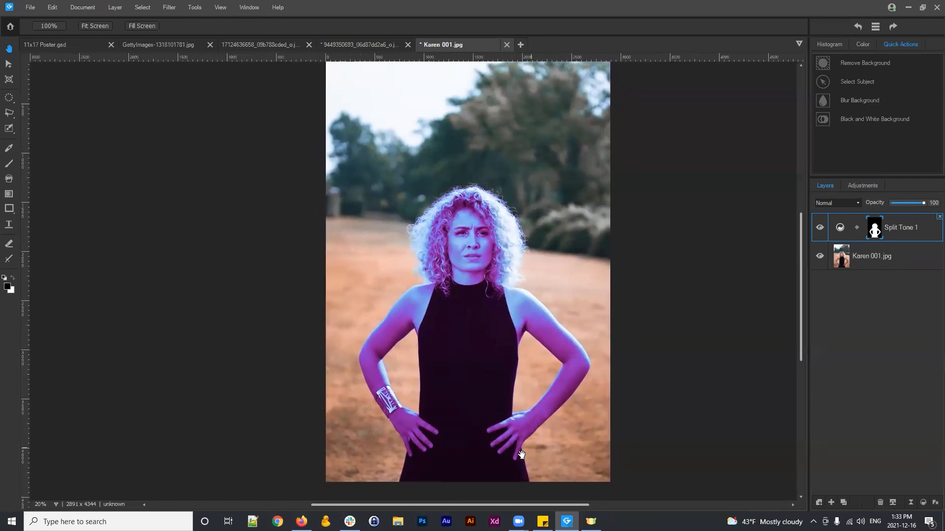
double_click(901, 227)
left_click(709, 132)
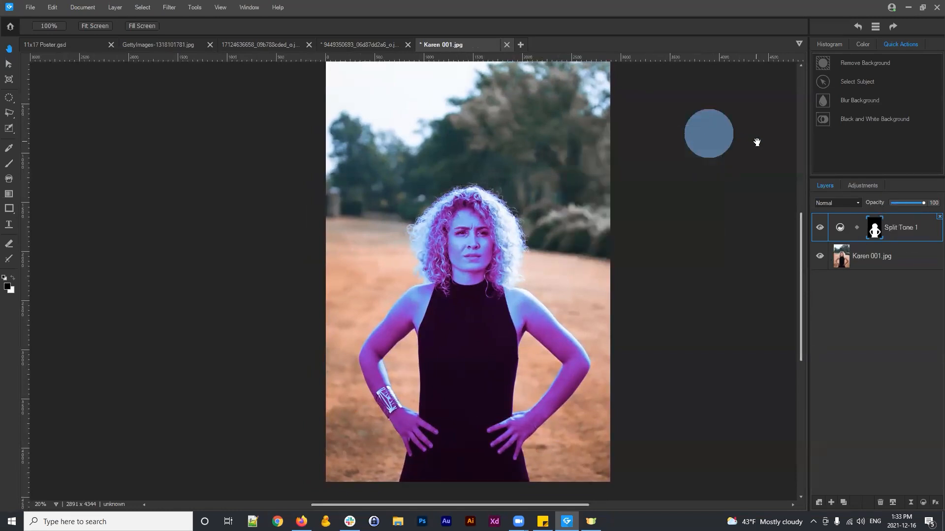
double_click(904, 228)
left_click(878, 502)
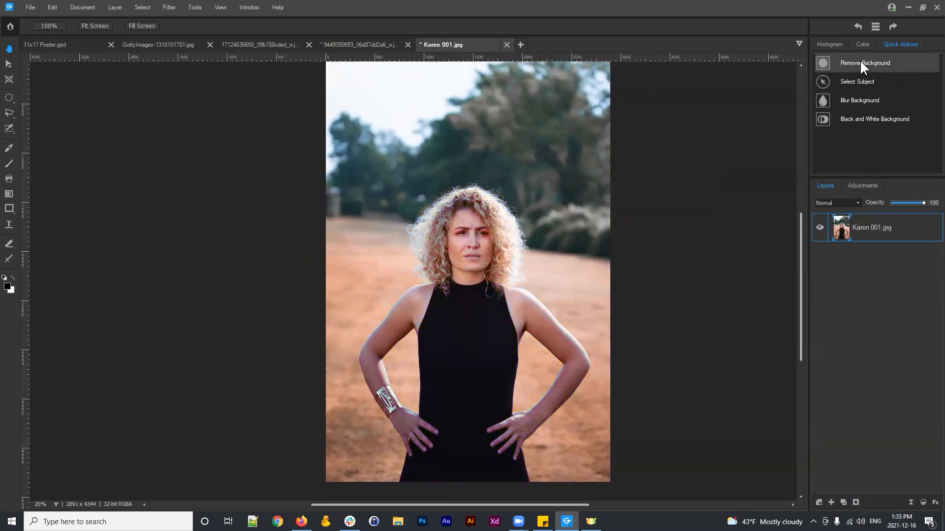
Remove the background from the woman's portrait automatically, and close that document without saving its changes
left_click(878, 230)
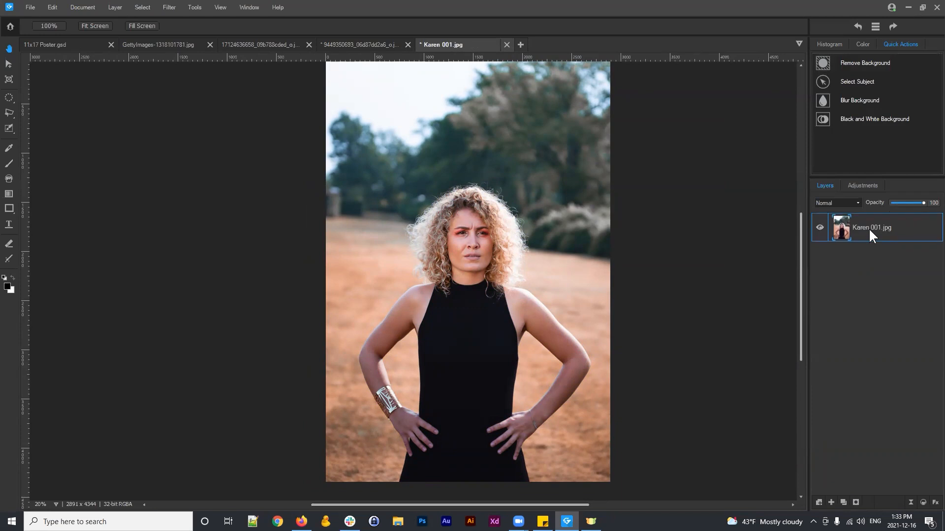
left_click(865, 64)
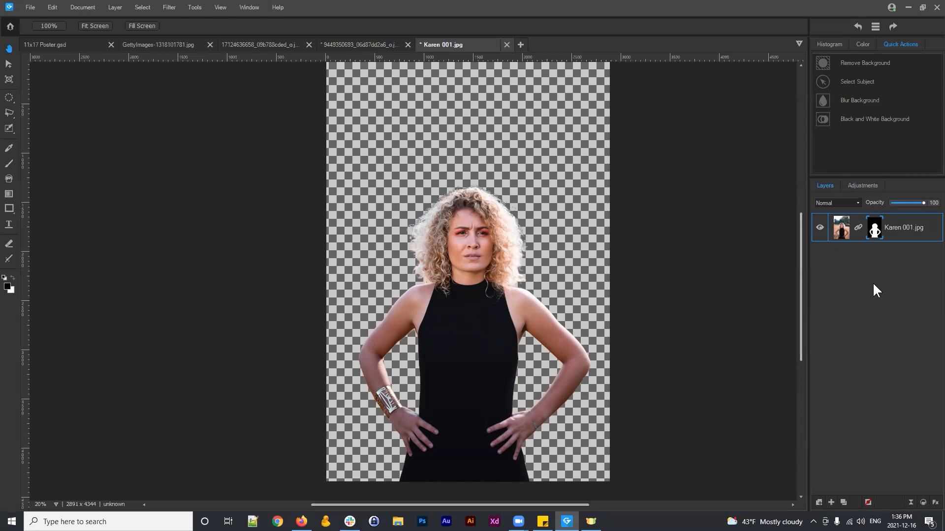
left_click(507, 44)
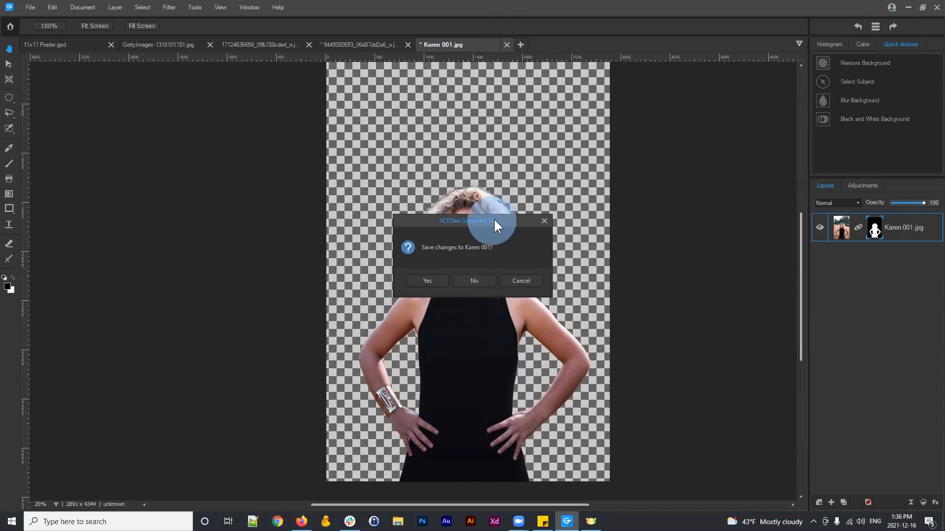
left_click_drag(494, 217, 566, 166)
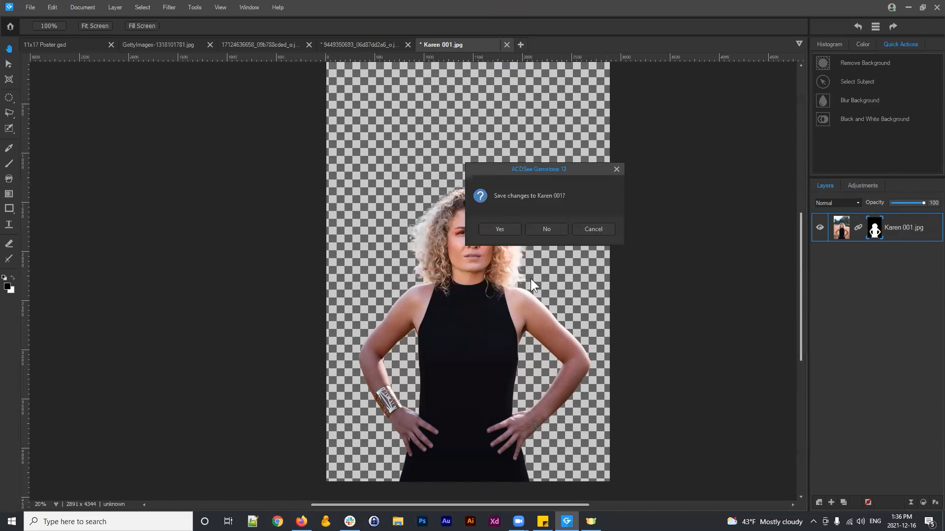
left_click(541, 229)
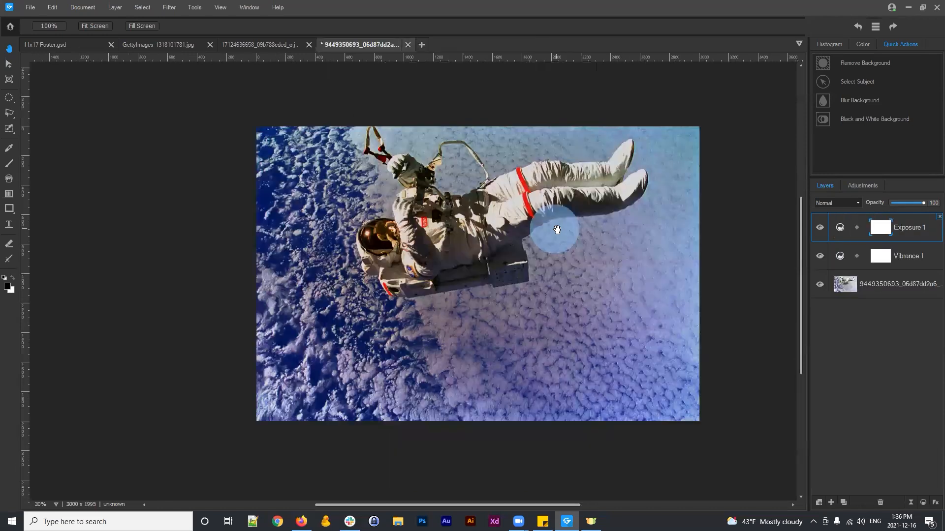
Switch back and forth among the open nebula, dark texture and astronaut documents, ending on the astronaut photo
left_click(235, 37)
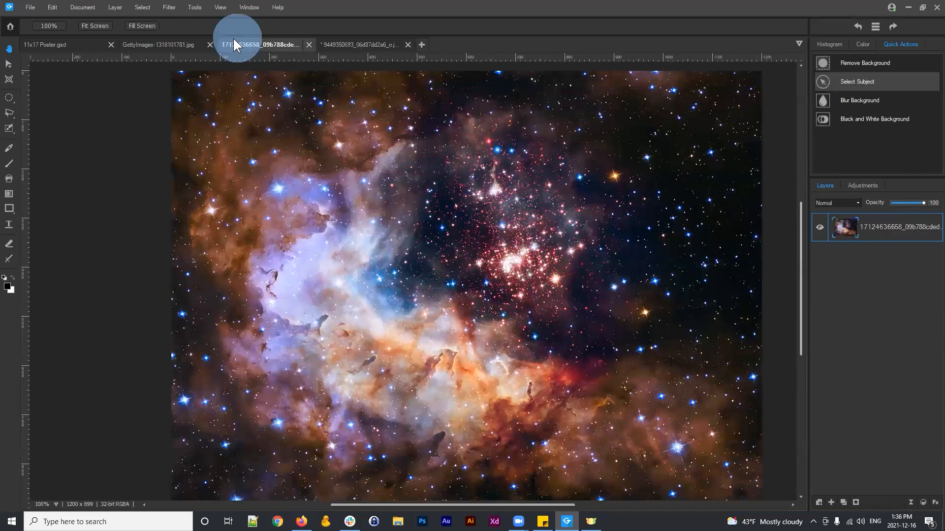
left_click(143, 46)
left_click(358, 45)
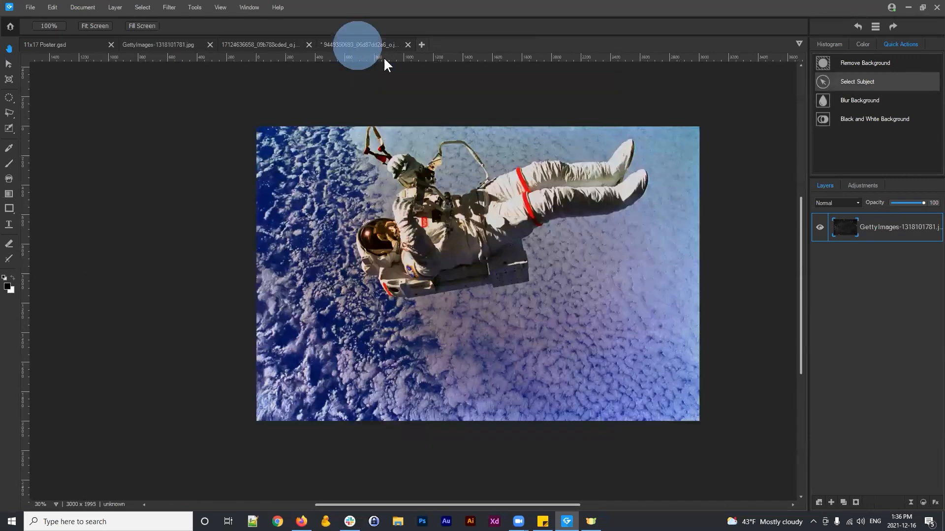
left_click(257, 43)
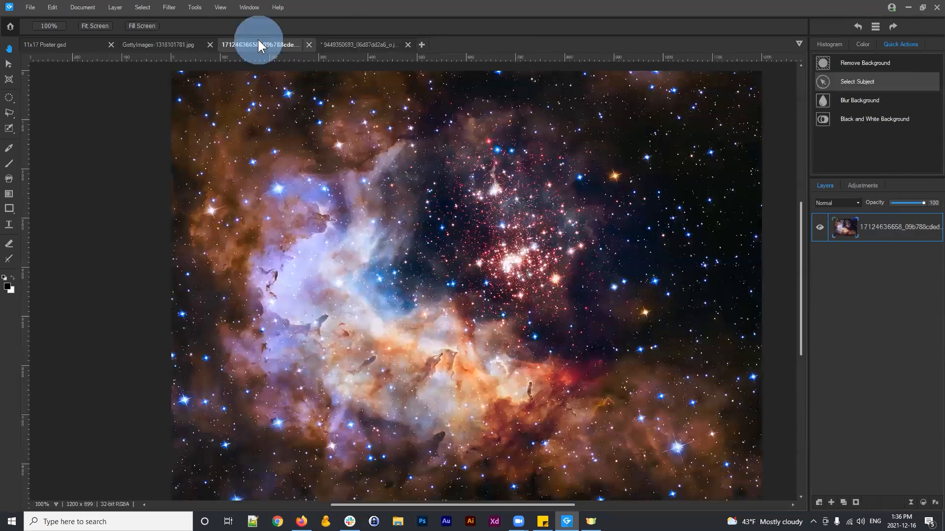
left_click(161, 44)
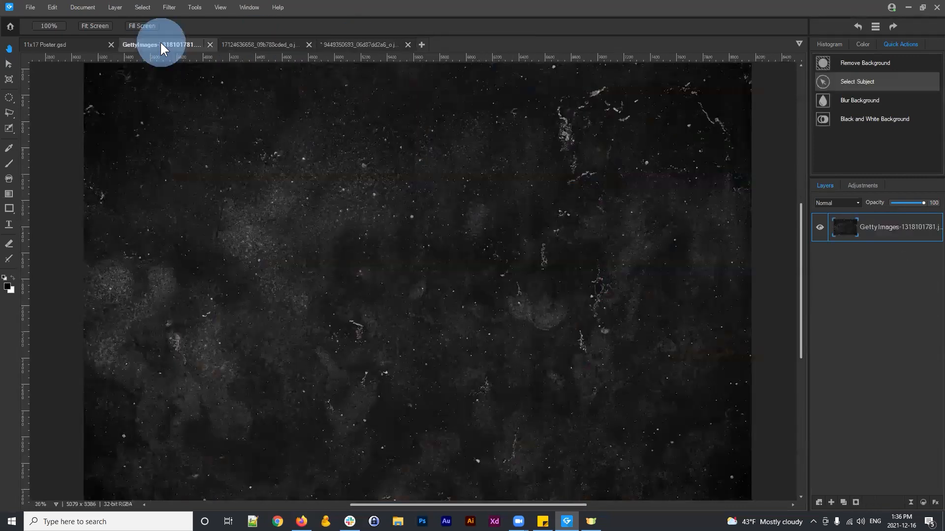
left_click(368, 43)
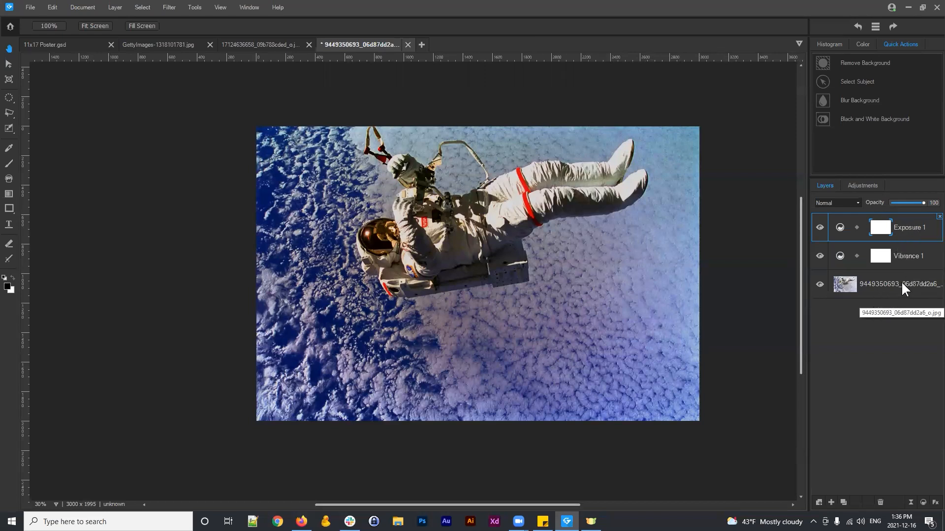
Review the astronaut document's layer stack, checking the photo layer and the settings of the Vibrance and Exposure adjustment layers
left_click(879, 282)
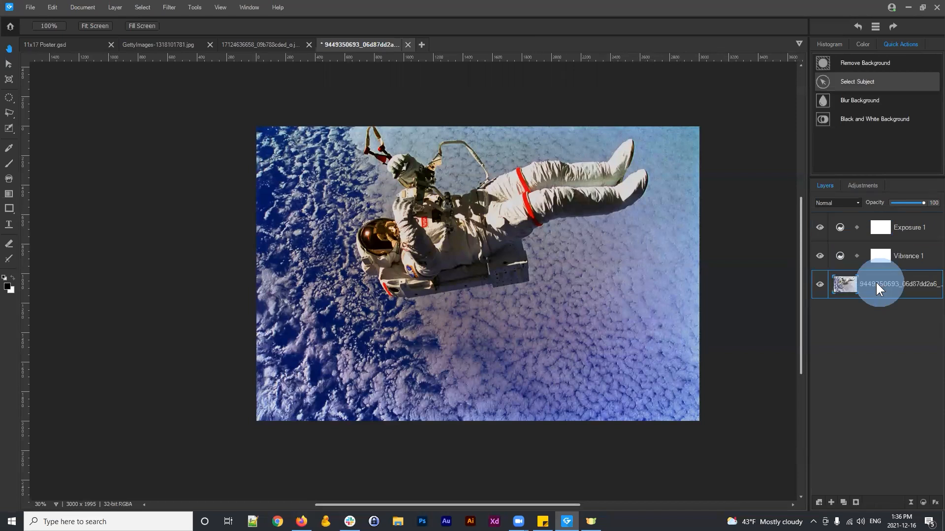
left_click_drag(887, 284, 889, 285)
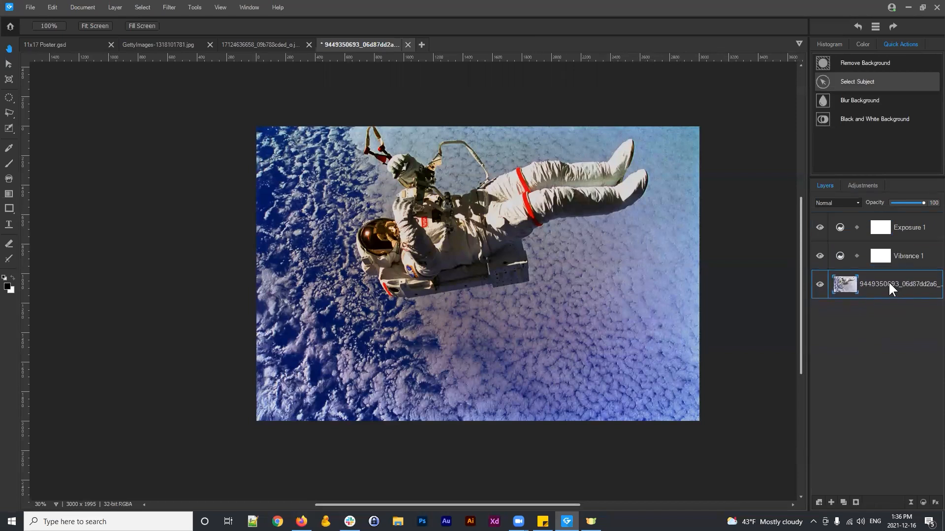
left_click(907, 255)
left_click(913, 255)
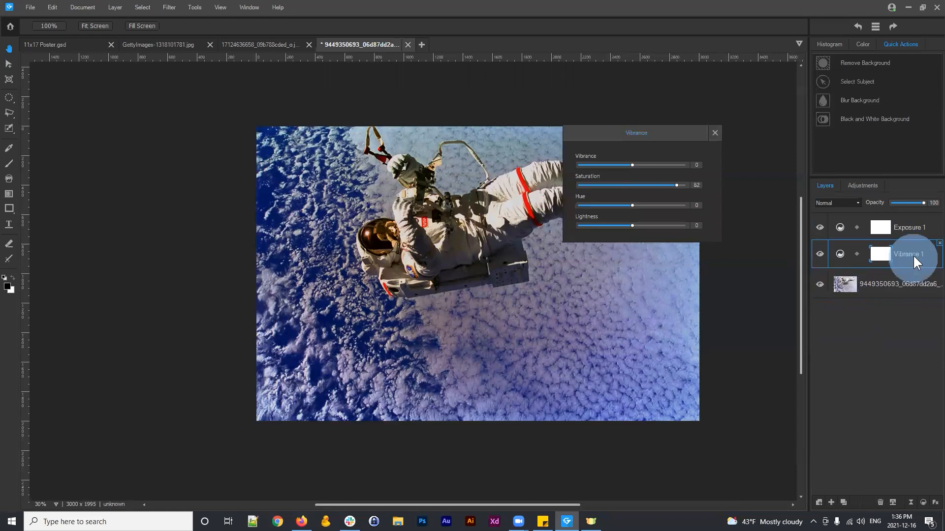
left_click(910, 221)
left_click(912, 225)
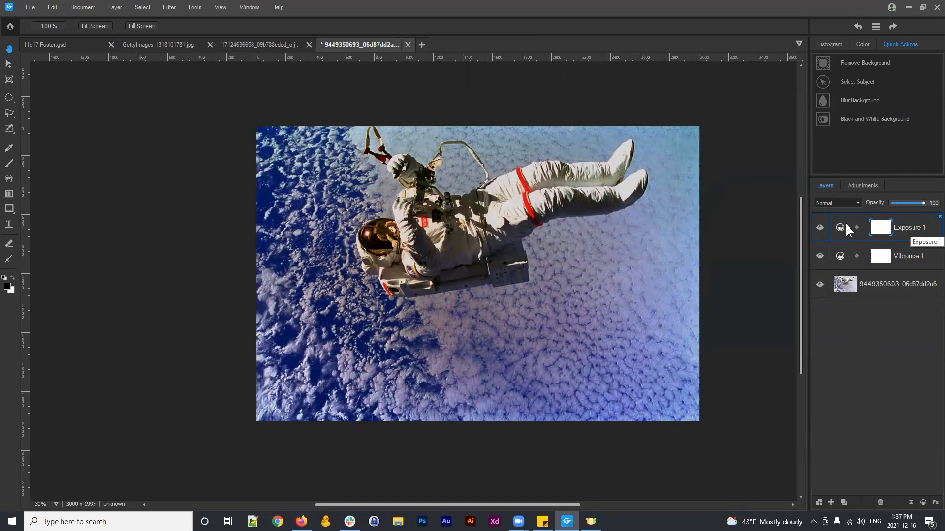
left_click_drag(908, 226, 910, 227)
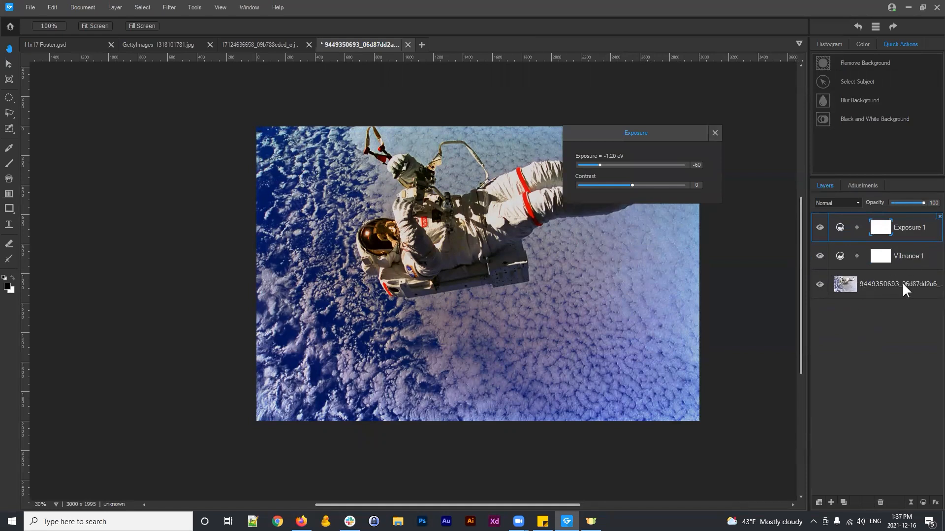
left_click(902, 323)
left_click(715, 132)
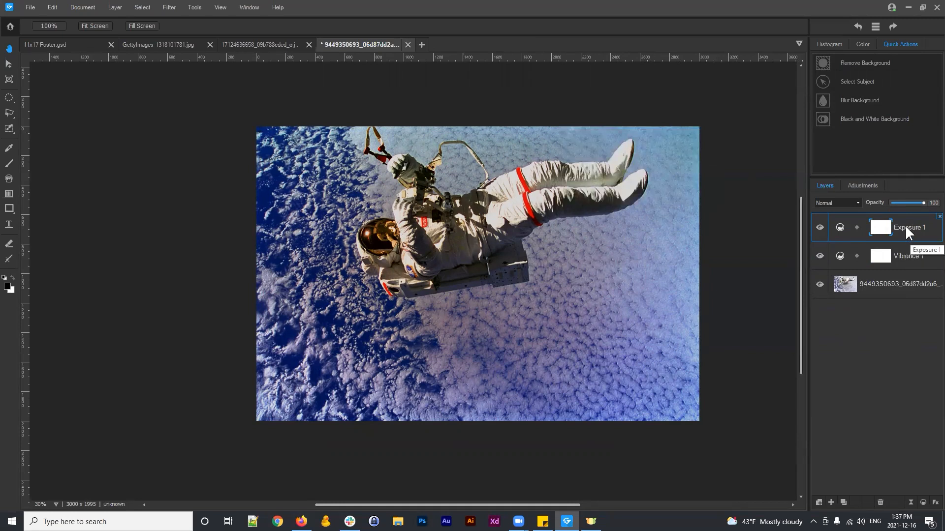
Delete the Exposure and Vibrance adjustment layers from the astronaut document and select the photo layer
left_click(879, 501)
left_click(878, 502)
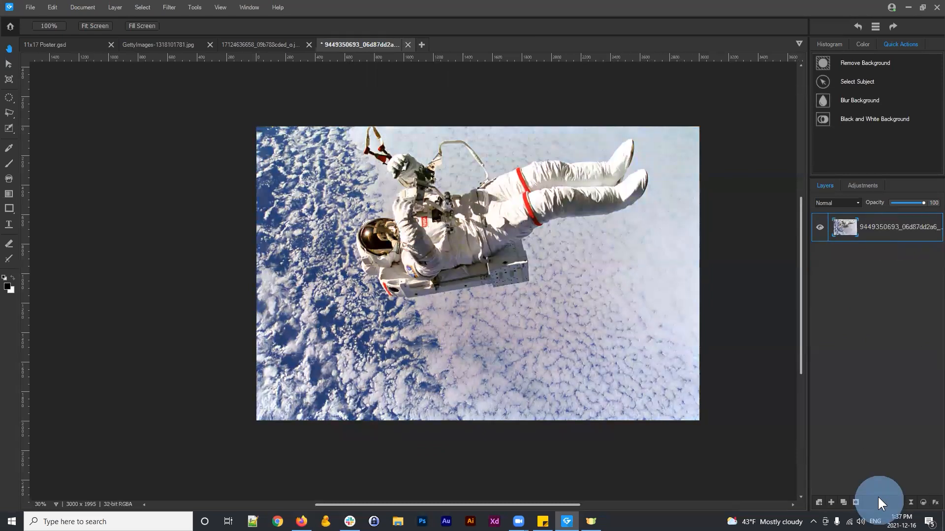
left_click(892, 229)
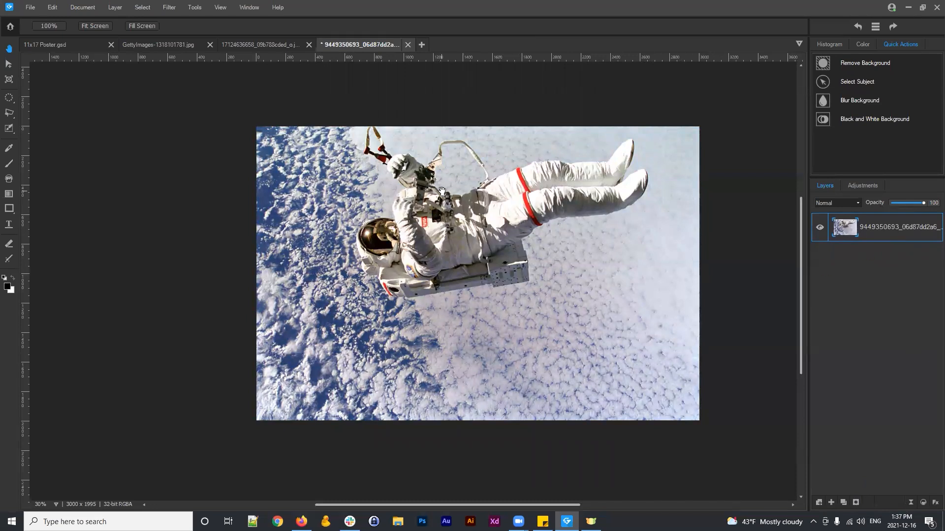
scroll(451, 183, "up", 2)
left_click_drag(689, 148, 576, 207)
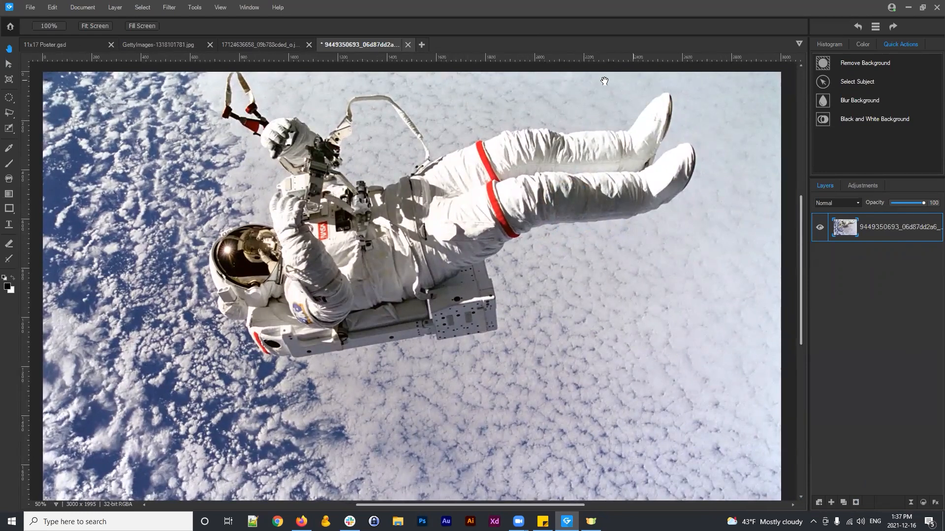
mouse_move(397, 252)
left_mouse_down()
mouse_move(405, 238)
mouse_move(385, 236)
mouse_move(414, 243)
left_mouse_up()
scroll(452, 215, "down", 2)
left_click_drag(452, 215, 463, 201)
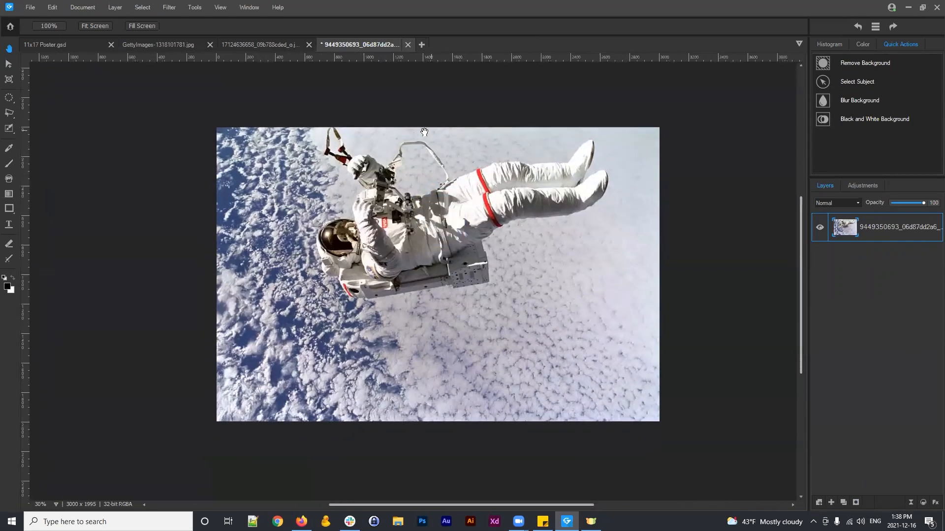
left_click_drag(532, 226, 486, 309)
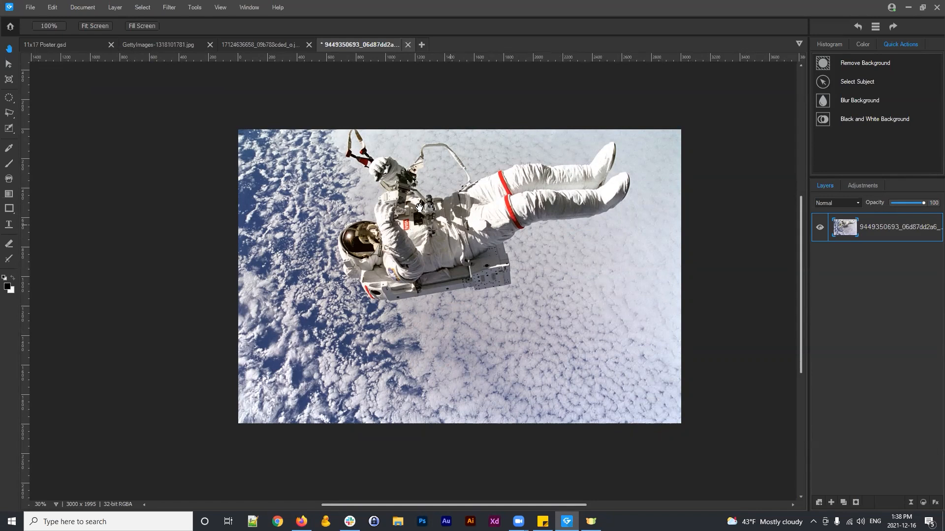
View the nebula and dark texture documents once more and return to the astronaut photo
left_click(255, 43)
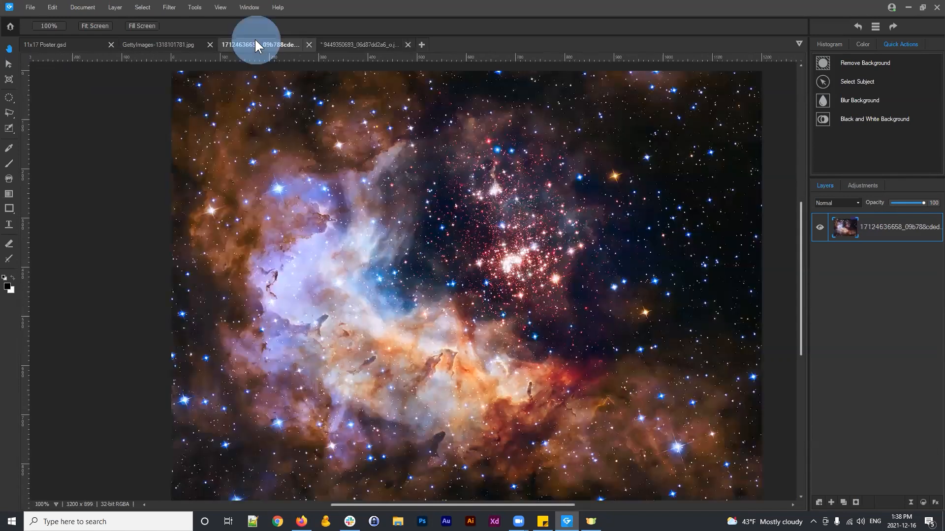
left_click(172, 43)
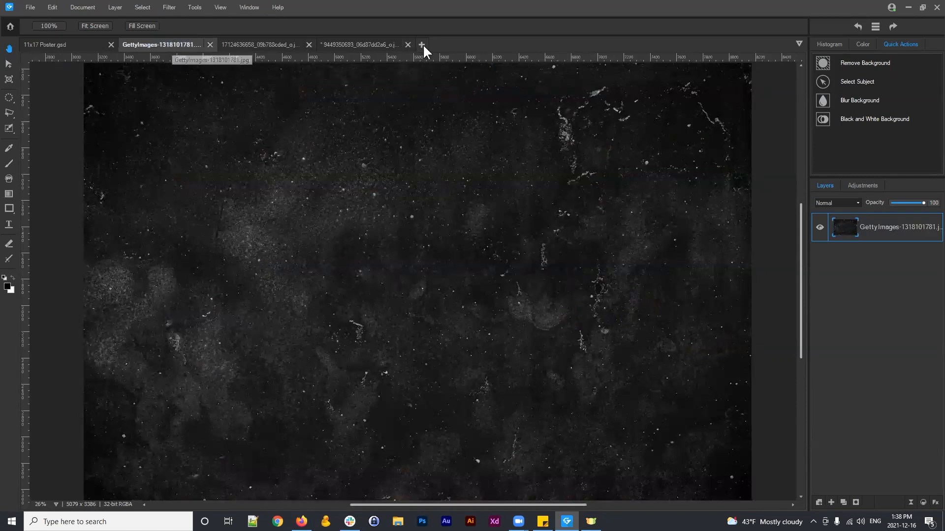
left_click(368, 45)
left_click_drag(405, 234, 398, 226)
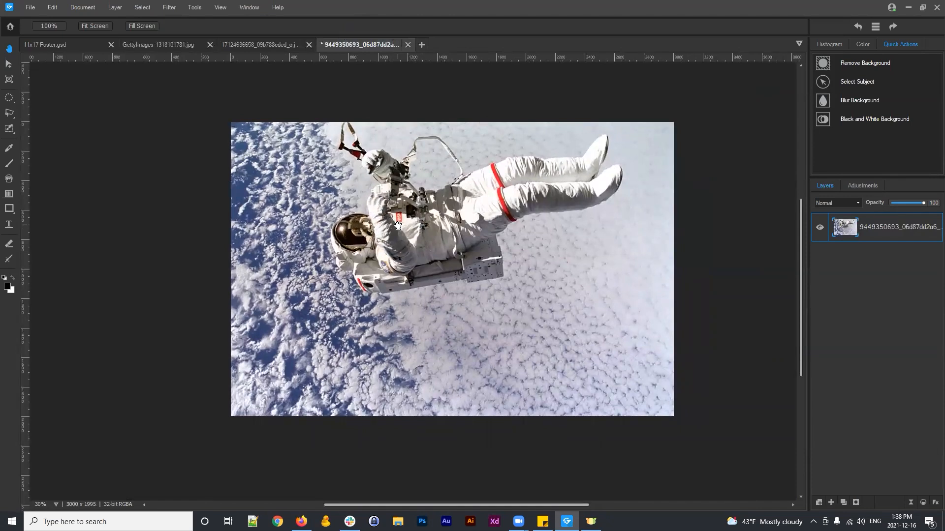
mouse_move(472, 226)
left_mouse_down()
mouse_move(491, 239)
mouse_move(465, 238)
left_mouse_up()
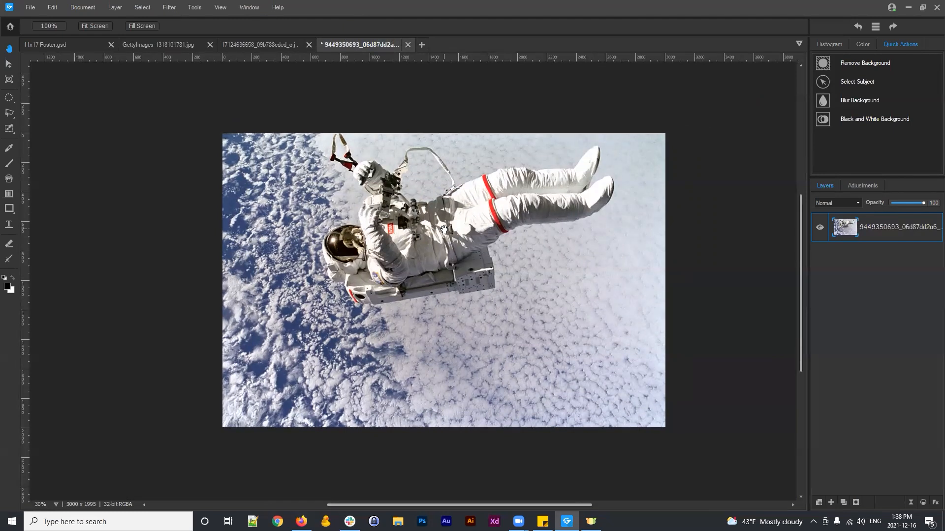
Select the astronaut automatically with the Select Subject quick action
left_click_drag(416, 241, 433, 262)
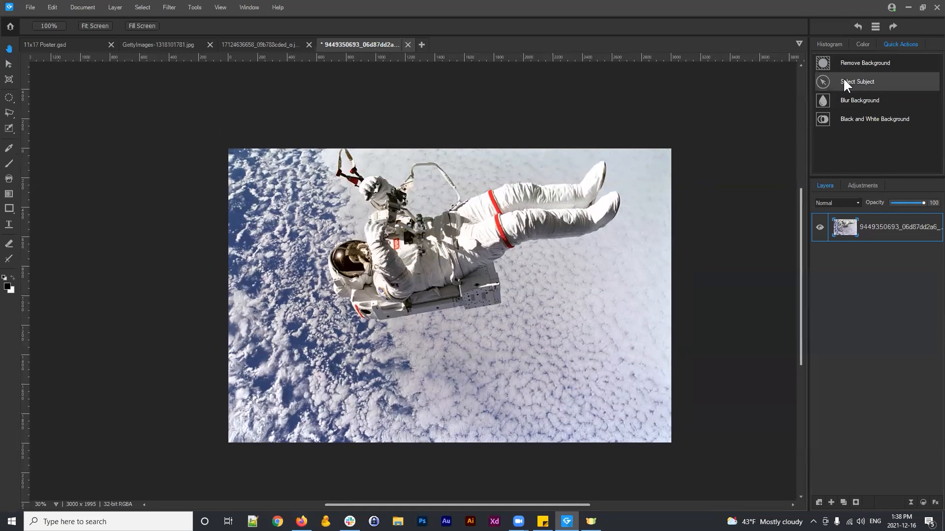
left_click(856, 79)
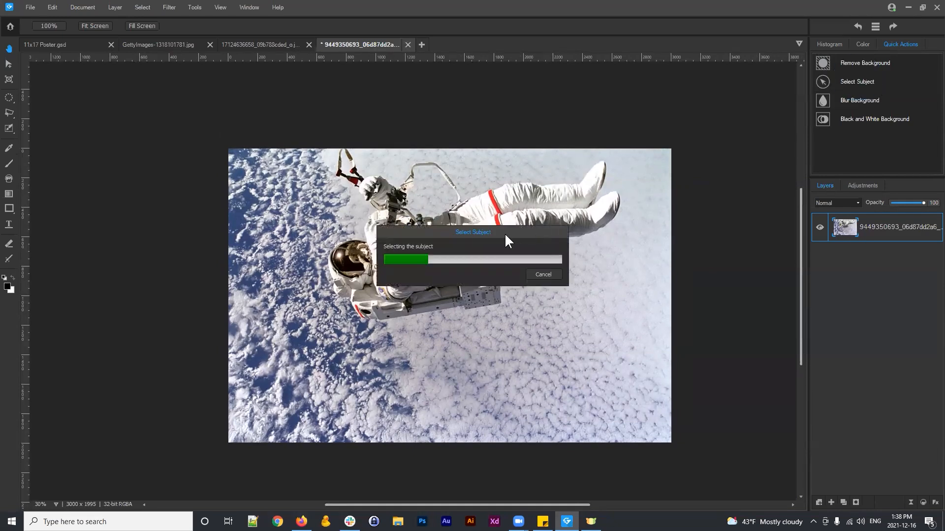
left_click_drag(506, 232, 654, 246)
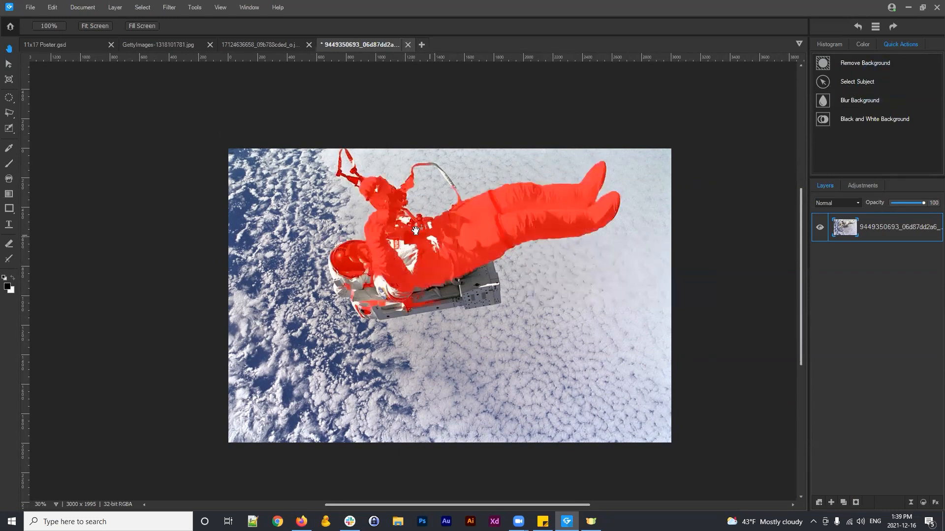
scroll(398, 243, "up", 2)
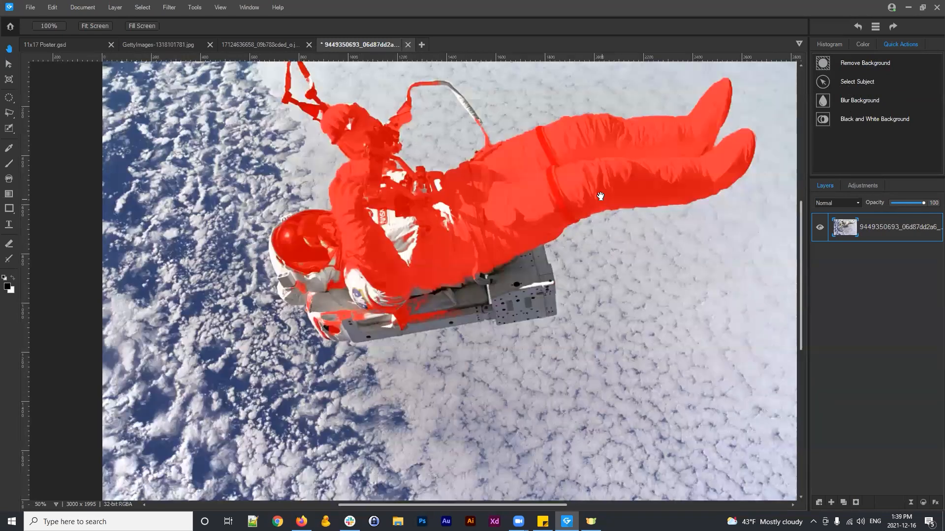
left_click_drag(547, 175, 544, 219)
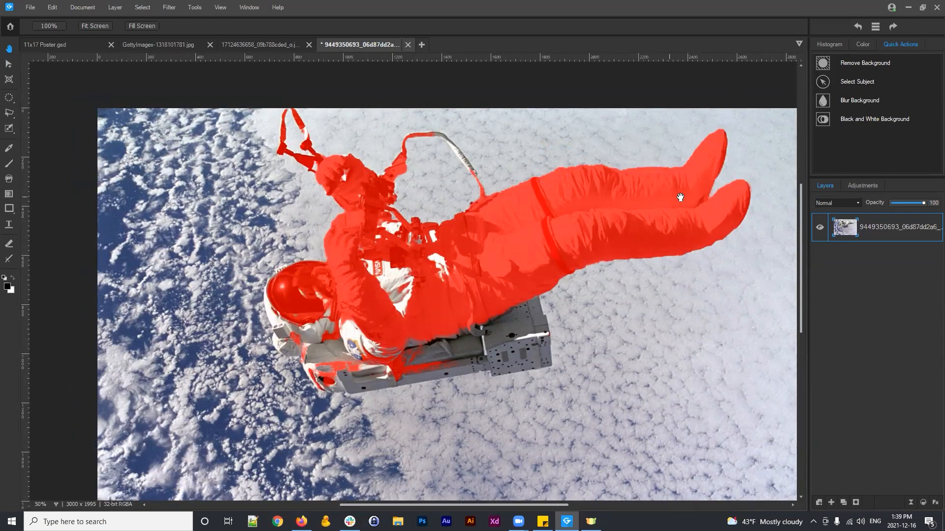
left_click_drag(493, 258, 511, 246)
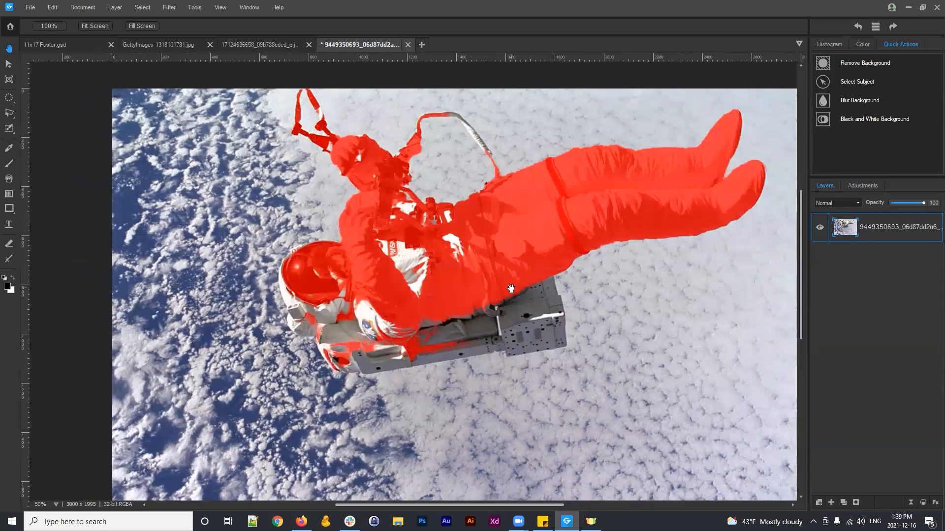
left_click_drag(470, 261, 491, 268)
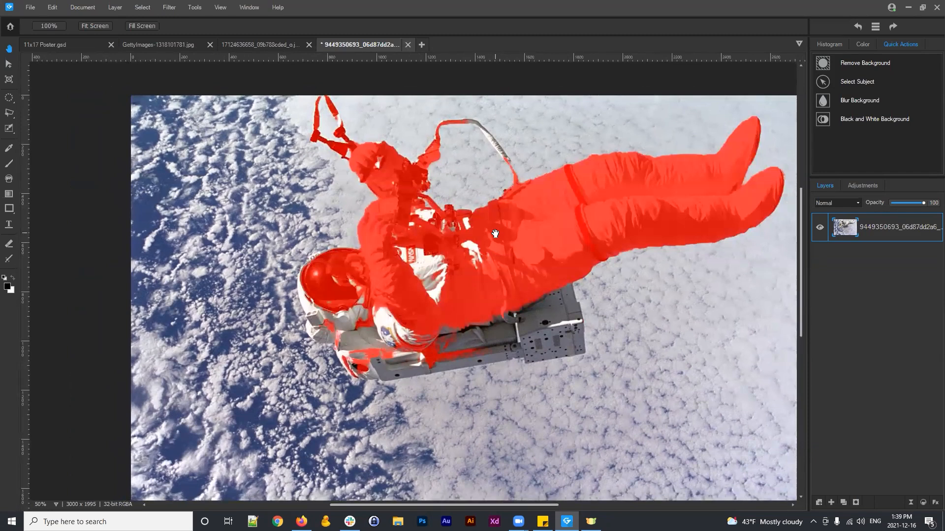
Brush the missed patches on the astronaut's torso and arm and the main body of the backpack into the selection
left_click(9, 129)
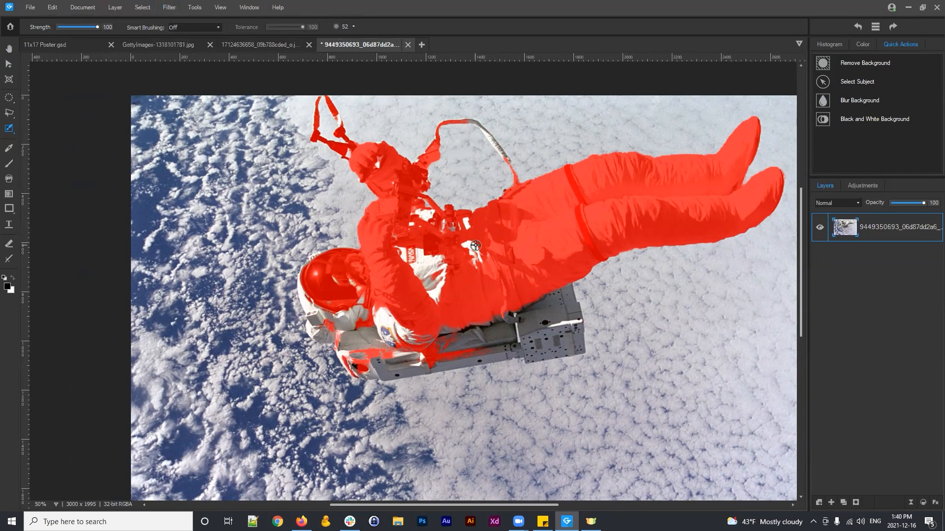
scroll(472, 242, "up", 2)
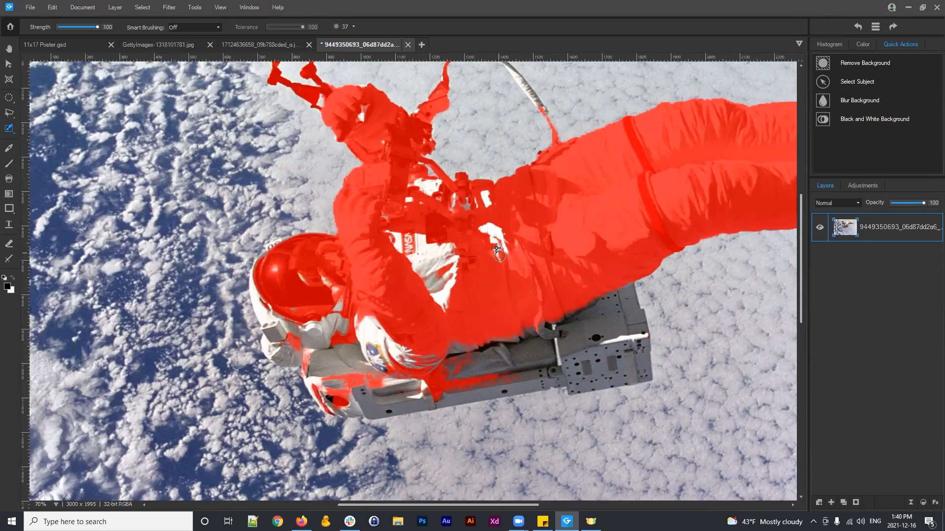
mouse_move(501, 263)
left_mouse_down()
mouse_move(493, 240)
mouse_move(509, 245)
mouse_move(513, 223)
mouse_move(473, 229)
mouse_move(519, 249)
mouse_move(485, 209)
mouse_move(484, 193)
mouse_move(446, 213)
mouse_move(437, 186)
mouse_move(411, 185)
mouse_move(417, 180)
mouse_move(401, 202)
mouse_move(422, 198)
mouse_move(378, 211)
left_mouse_up()
mouse_move(381, 145)
left_mouse_down()
mouse_move(363, 114)
mouse_move(345, 116)
mouse_move(322, 97)
mouse_move(380, 135)
mouse_move(423, 142)
mouse_move(394, 121)
left_mouse_up()
mouse_move(446, 236)
left_mouse_down()
mouse_move(452, 302)
mouse_move(437, 313)
mouse_move(451, 301)
mouse_move(437, 305)
mouse_move(447, 301)
mouse_move(433, 259)
mouse_move(390, 314)
mouse_move(323, 273)
mouse_move(298, 284)
mouse_move(332, 313)
mouse_move(337, 289)
mouse_move(363, 316)
mouse_move(443, 338)
mouse_move(496, 346)
mouse_move(572, 331)
mouse_move(483, 349)
mouse_move(568, 308)
mouse_move(564, 322)
mouse_move(630, 346)
left_mouse_up()
scroll(625, 347, "up", 5)
mouse_move(610, 348)
left_mouse_down()
mouse_move(616, 354)
mouse_move(596, 299)
mouse_move(592, 346)
mouse_move(341, 375)
mouse_move(409, 339)
mouse_move(301, 339)
mouse_move(287, 288)
mouse_move(373, 321)
left_mouse_up()
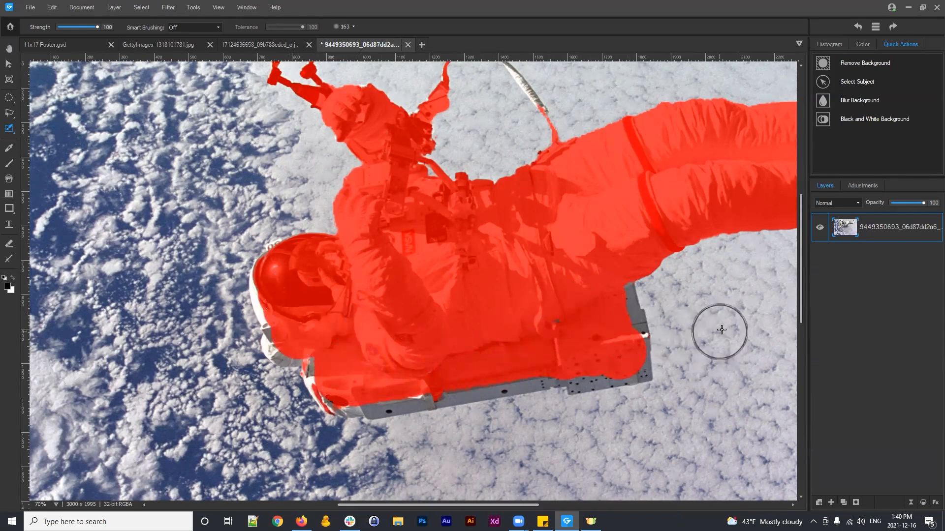
Brush the upper outer edge of the backpack below the astronaut's hip into the selection using a smaller brush
scroll(719, 331, "up", 3)
left_click(707, 344)
mouse_move(709, 276)
left_mouse_down()
mouse_move(628, 281)
mouse_move(359, 232)
left_mouse_up()
key("ctrl+plus")
left_click_drag(664, 304, 576, 257)
scroll(442, 263, "down", 3)
scroll(436, 256, "down", 4)
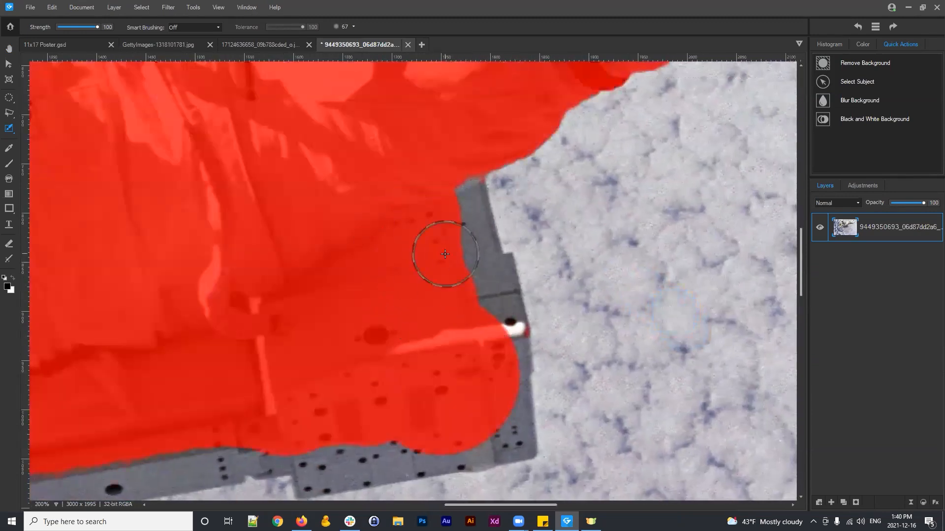
mouse_move(453, 191)
left_mouse_down()
mouse_move(479, 256)
mouse_move(456, 173)
mouse_move(455, 156)
mouse_move(462, 160)
left_mouse_up()
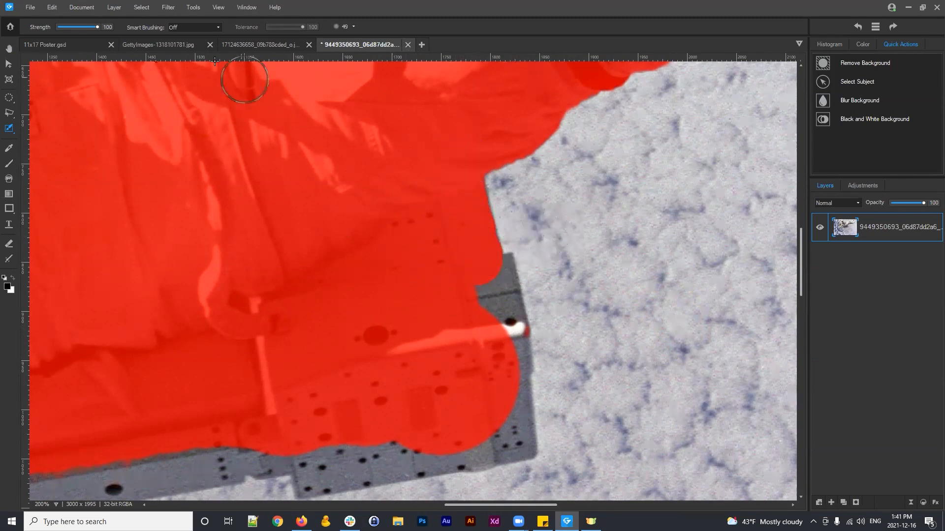
Set Smart Brushing to Magic and paint the backpack's outer right edge and lower corner into the selection with brush size 25
left_click(199, 27)
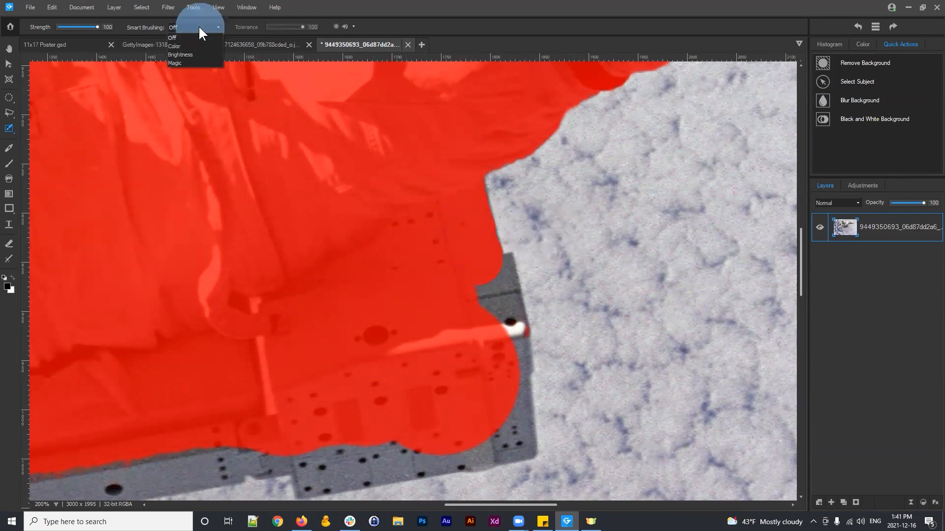
left_click(181, 63)
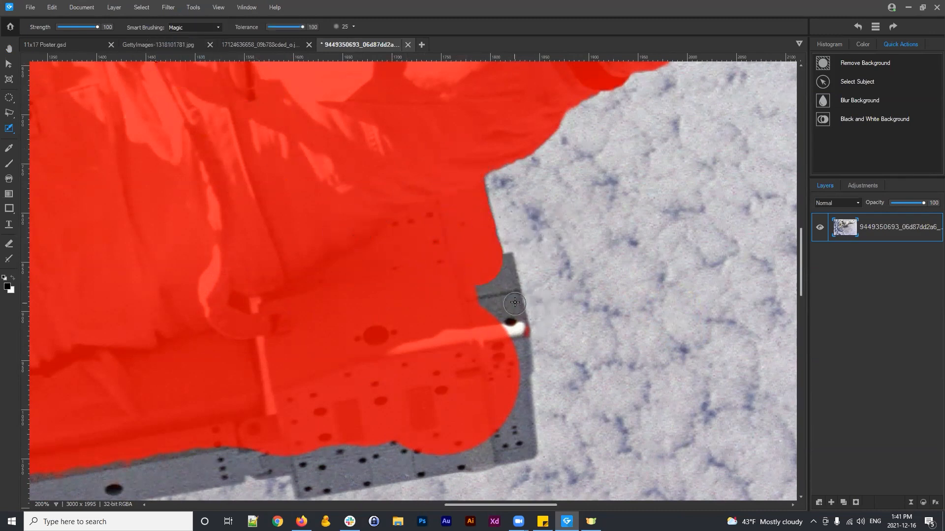
mouse_move(507, 296)
left_mouse_down()
mouse_move(505, 257)
mouse_move(514, 355)
mouse_move(508, 311)
left_mouse_up()
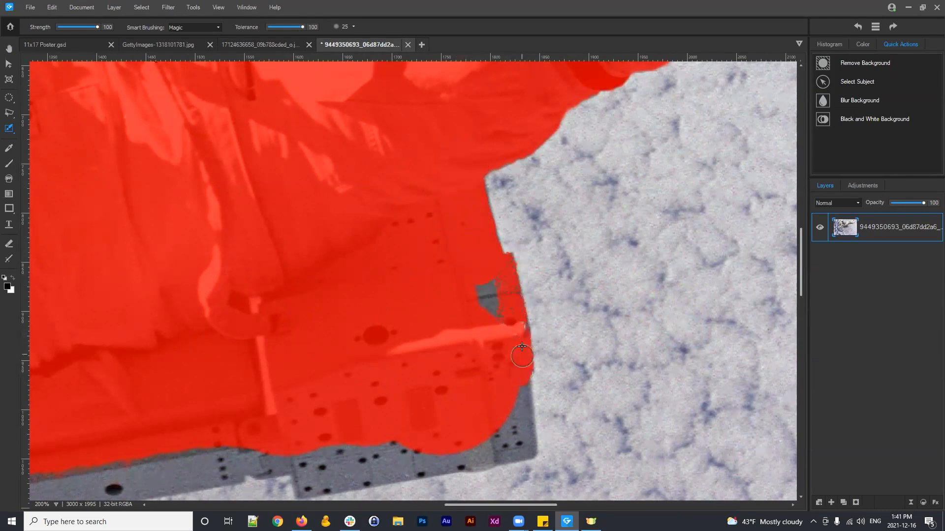
mouse_move(506, 350)
left_mouse_down()
mouse_move(488, 275)
mouse_move(478, 291)
mouse_move(499, 303)
mouse_move(503, 328)
mouse_move(491, 301)
mouse_move(524, 398)
mouse_move(522, 389)
mouse_move(529, 452)
mouse_move(394, 471)
mouse_move(423, 465)
left_mouse_up()
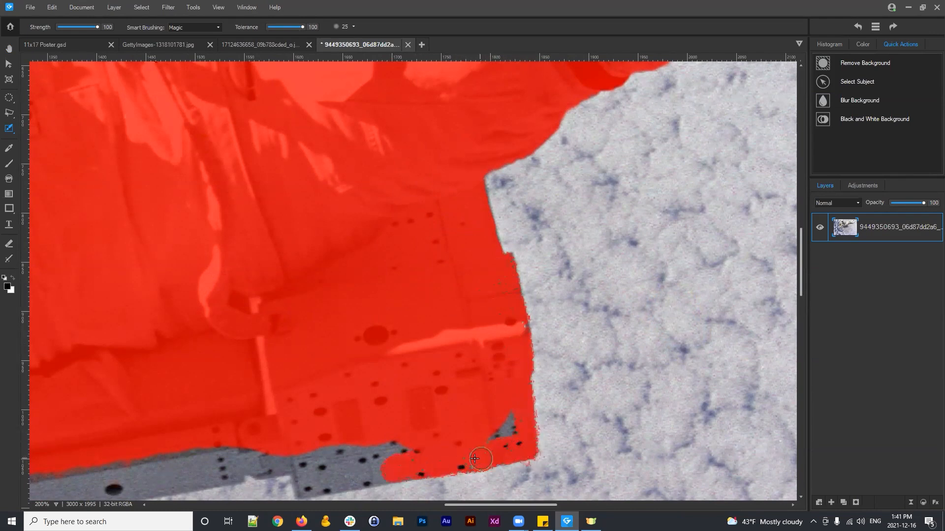
left_click_drag(512, 444, 526, 424)
Reduce the brush size to 19 and paint the lower edge of the backpack's perforated end box into the selection
mouse_move(421, 356)
left_mouse_down()
mouse_move(476, 270)
mouse_move(610, 206)
left_mouse_up()
scroll(599, 313, "down", 3)
scroll(576, 326, "up", 2)
mouse_move(575, 327)
left_mouse_down()
mouse_move(490, 344)
mouse_move(485, 311)
left_mouse_up()
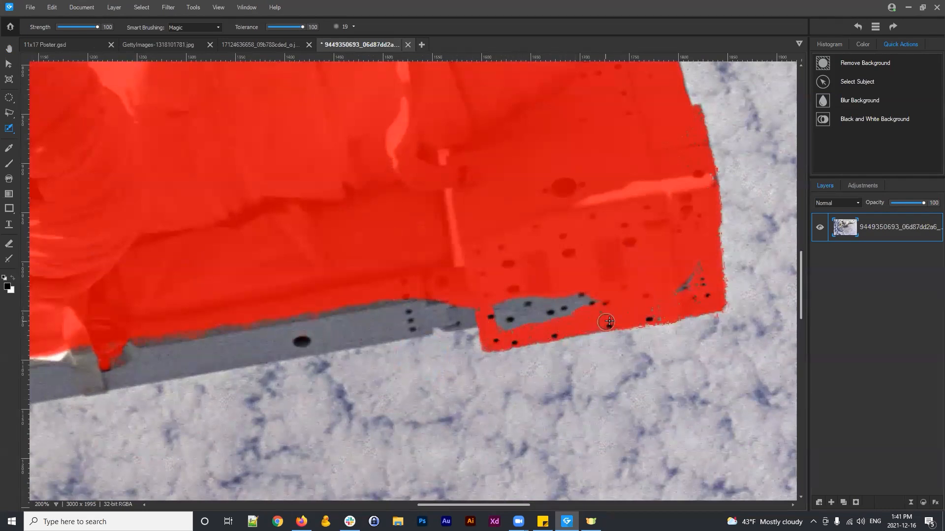
left_click_drag(566, 321, 511, 321)
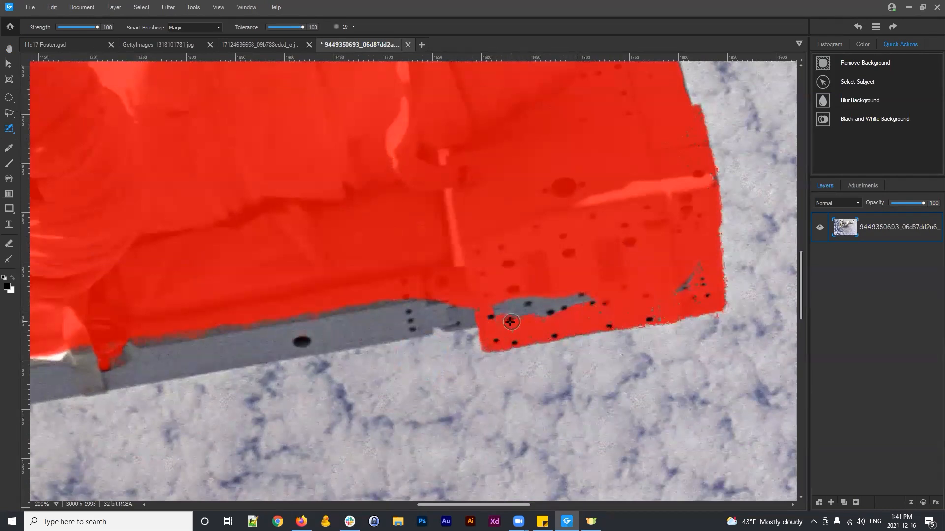
Paint the backpack's lower rail into the selection from the end box to the middle bracket
mouse_move(444, 321)
left_mouse_down()
mouse_move(466, 320)
mouse_move(435, 324)
mouse_move(468, 320)
mouse_move(380, 320)
mouse_move(434, 326)
mouse_move(300, 347)
mouse_move(409, 333)
mouse_move(367, 348)
mouse_move(672, 229)
left_mouse_up()
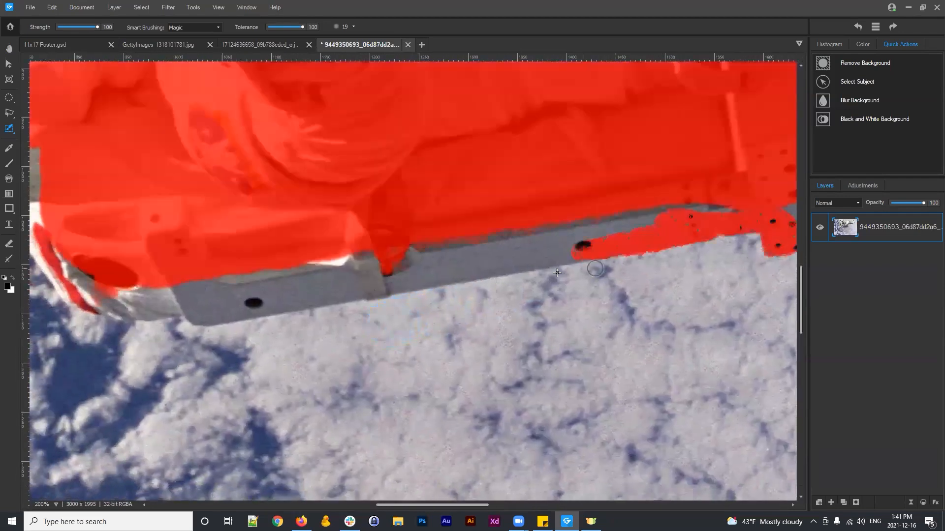
left_click_drag(588, 248, 393, 285)
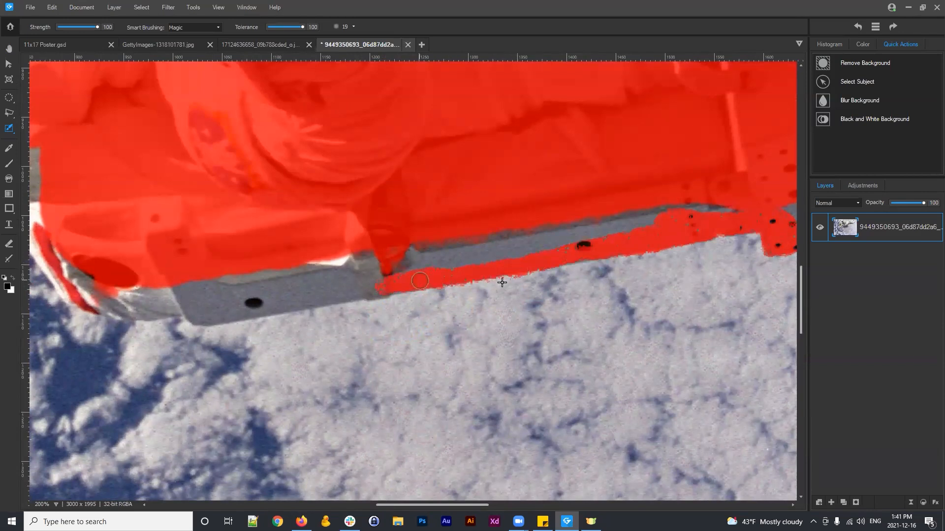
left_click_drag(496, 291, 534, 281)
Extend the Magic brush selection along the lower edge from the bracket to the backpack's rounded, helmet-side corner
left_click_drag(319, 246, 514, 223)
left_click_drag(578, 264, 520, 272)
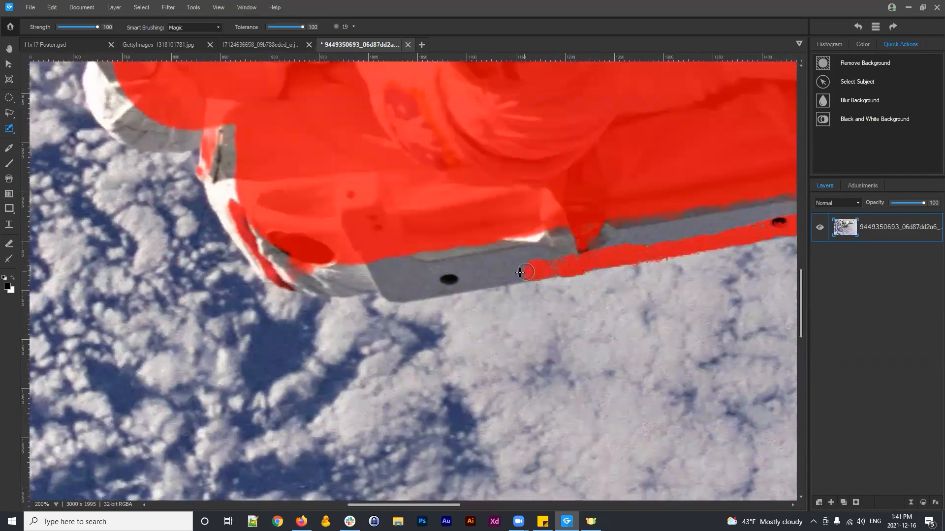
mouse_move(559, 241)
left_mouse_down()
mouse_move(540, 266)
mouse_move(510, 279)
mouse_move(411, 296)
left_mouse_up()
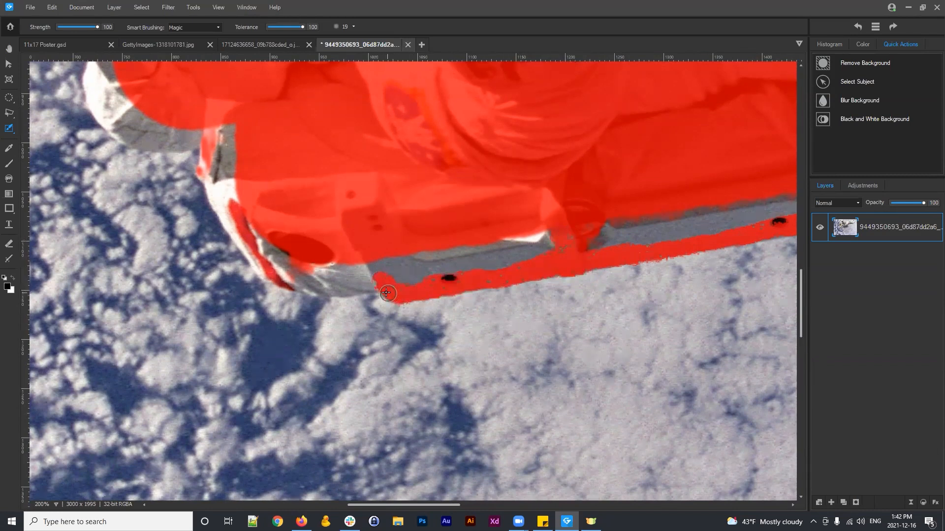
left_click_drag(369, 256, 410, 275)
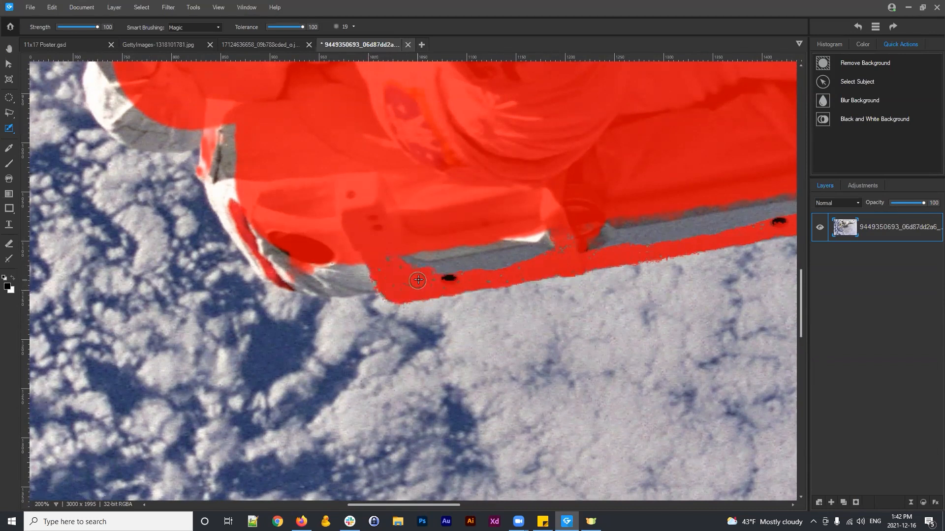
mouse_move(348, 281)
left_mouse_down()
mouse_move(534, 245)
mouse_move(607, 250)
mouse_move(553, 260)
mouse_move(500, 243)
left_mouse_up()
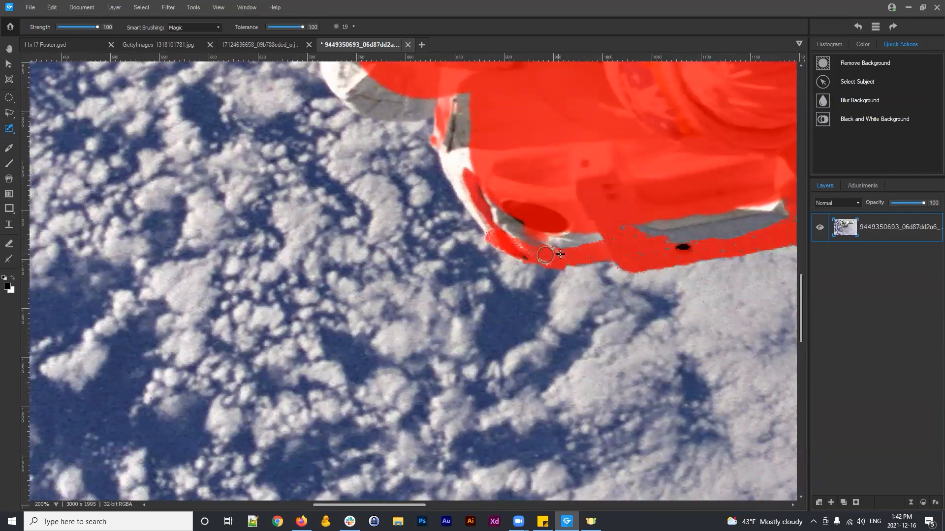
left_click_drag(710, 233, 464, 224)
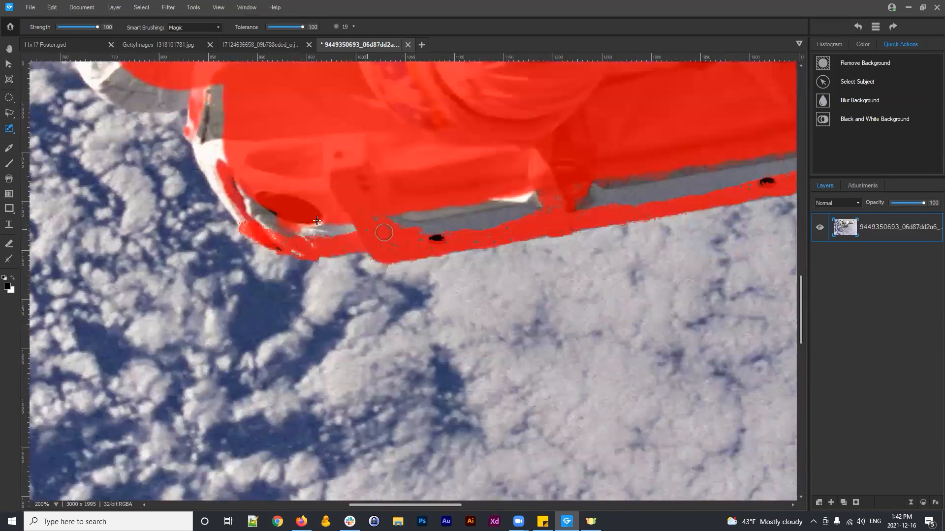
Turn Smart Brushing off and fill the unselected gaps in the helmet-side half of the backpack's lower rail
left_click(210, 24)
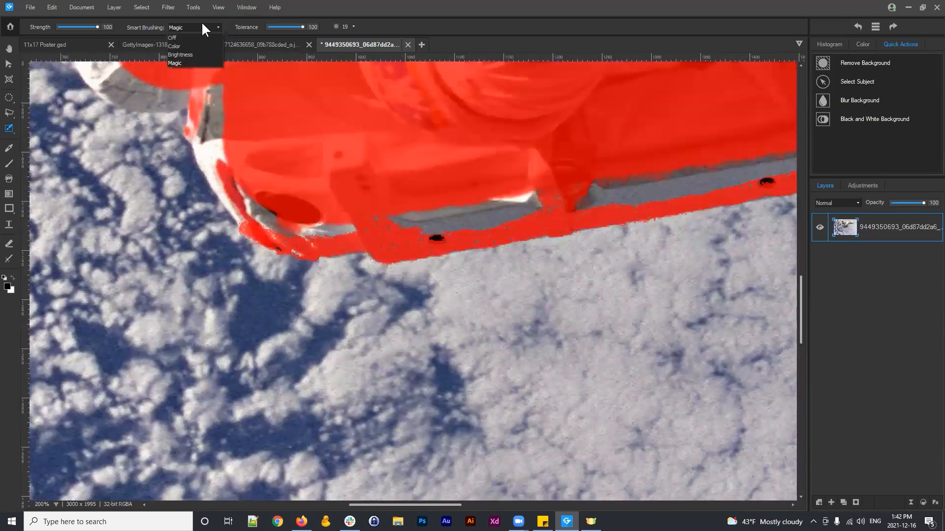
left_click(190, 37)
mouse_move(299, 248)
left_mouse_down()
mouse_move(268, 217)
mouse_move(391, 228)
left_mouse_up()
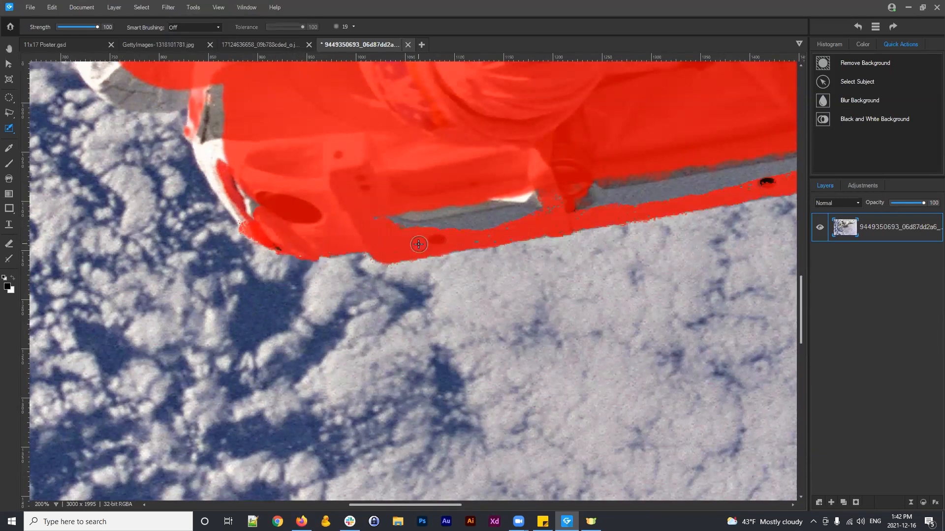
mouse_move(527, 232)
left_mouse_down()
mouse_move(501, 217)
mouse_move(540, 193)
mouse_move(472, 213)
mouse_move(389, 214)
left_mouse_up()
left_click_drag(608, 163, 235, 182)
mouse_move(198, 211)
left_mouse_down()
mouse_move(274, 206)
mouse_move(245, 217)
left_mouse_up()
Fill the remaining unselected gaps in the lower rail and the perforated end box with the selection brush
left_click(181, 226)
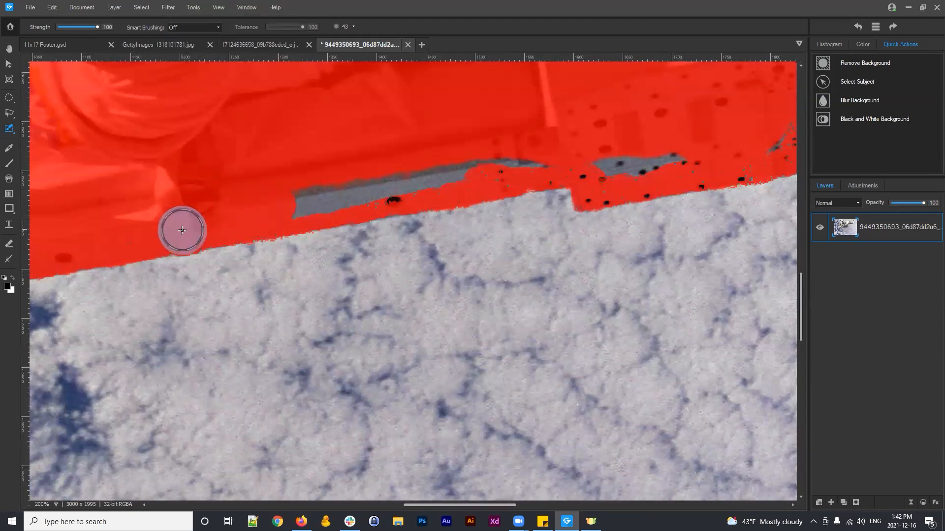
left_click(125, 228)
left_click(282, 212)
mouse_move(282, 211)
left_mouse_down()
mouse_move(374, 194)
mouse_move(432, 168)
mouse_move(551, 165)
mouse_move(500, 169)
mouse_move(582, 152)
mouse_move(601, 165)
mouse_move(595, 183)
mouse_move(605, 185)
mouse_move(633, 166)
left_mouse_up()
mouse_move(691, 161)
left_mouse_down()
mouse_move(400, 192)
mouse_move(422, 195)
mouse_move(407, 209)
mouse_move(358, 216)
mouse_move(396, 196)
mouse_move(462, 188)
mouse_move(456, 165)
mouse_move(482, 177)
mouse_move(474, 201)
mouse_move(559, 180)
left_mouse_up()
left_click(415, 195)
scroll(419, 197, "down", 5)
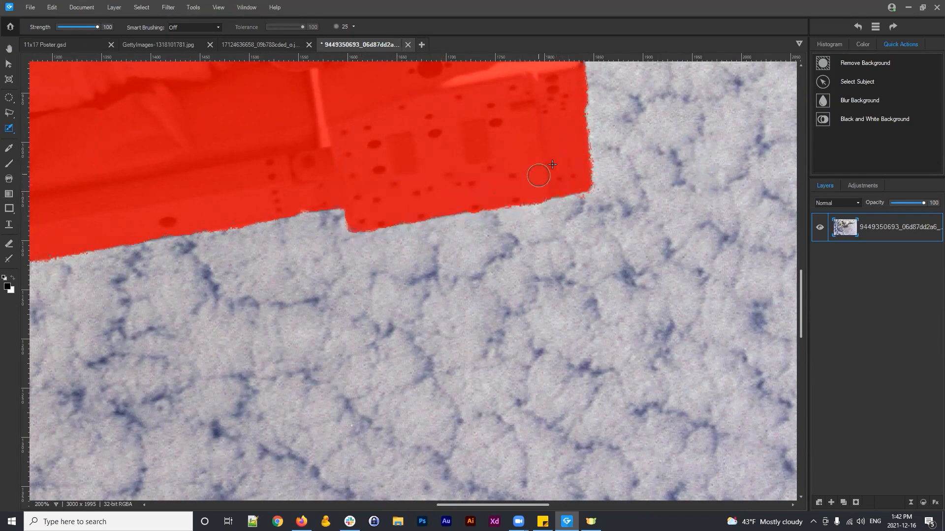
Touch up the selection along the outer right edge of the backpack's end box with brush size 25
left_click_drag(555, 138, 500, 215)
left_click(531, 284)
left_click_drag(546, 275, 550, 270)
left_click_drag(470, 199, 514, 278)
left_click_drag(532, 169, 545, 154)
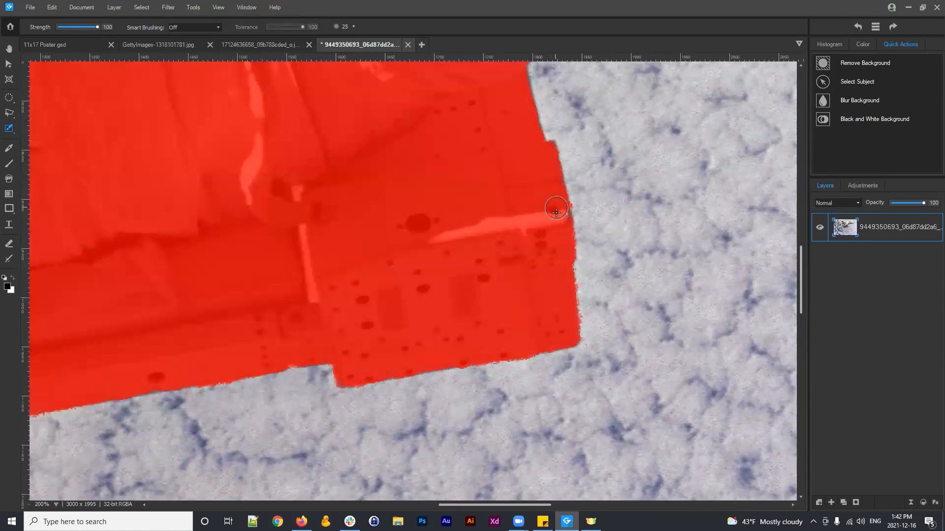
left_click_drag(492, 156, 502, 239)
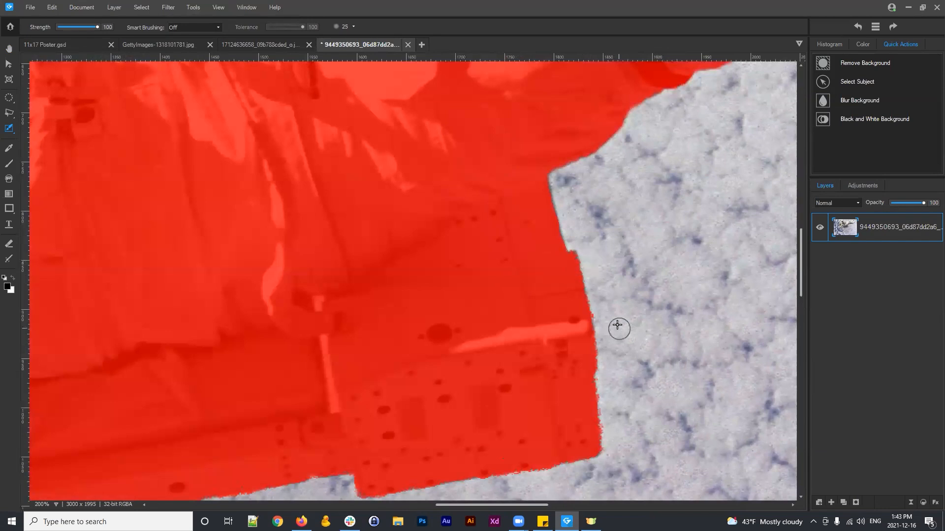
Brush the white outer edge around the red stripe at the backpack's helmet-side corner into the selection
left_click_drag(477, 301, 631, 175)
left_click_drag(461, 232, 515, 190)
left_click_drag(306, 231, 614, 186)
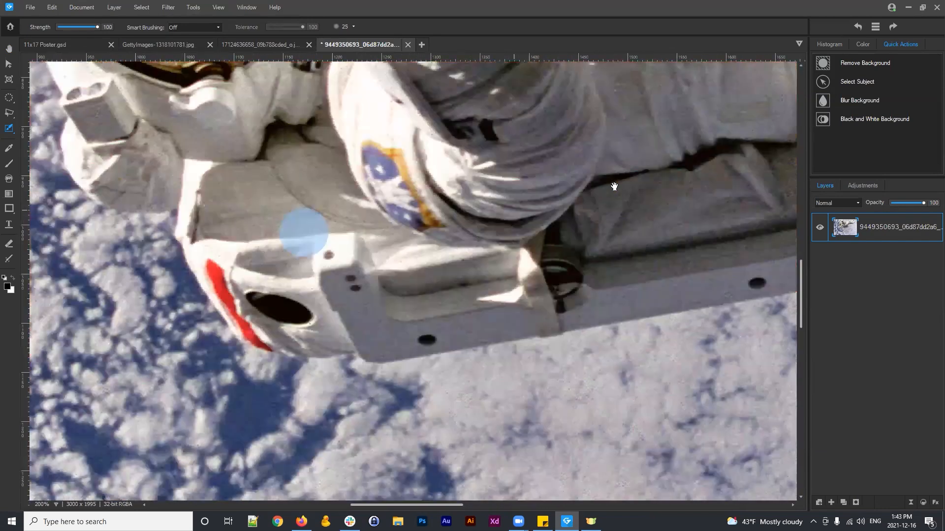
left_click_drag(417, 210, 645, 186)
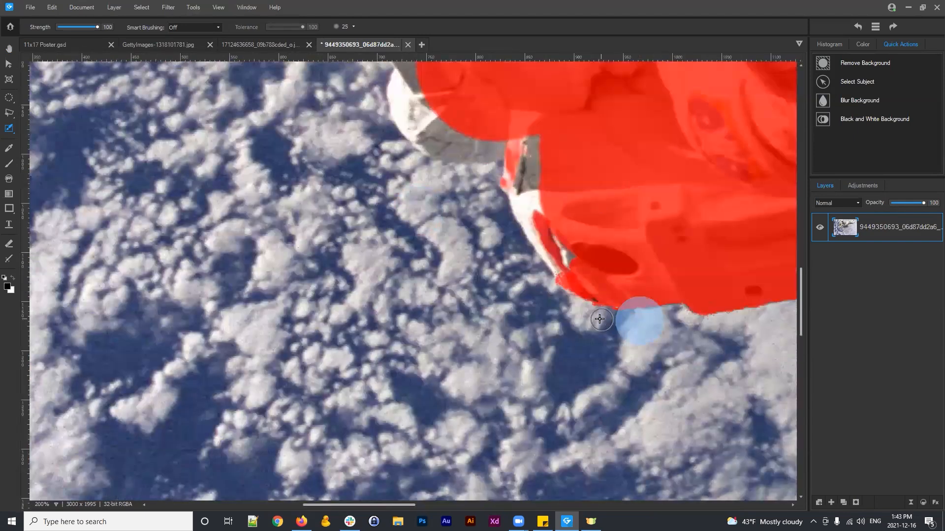
mouse_move(588, 282)
left_mouse_down()
mouse_move(545, 242)
mouse_move(522, 199)
mouse_move(516, 165)
mouse_move(530, 128)
mouse_move(568, 234)
left_mouse_up()
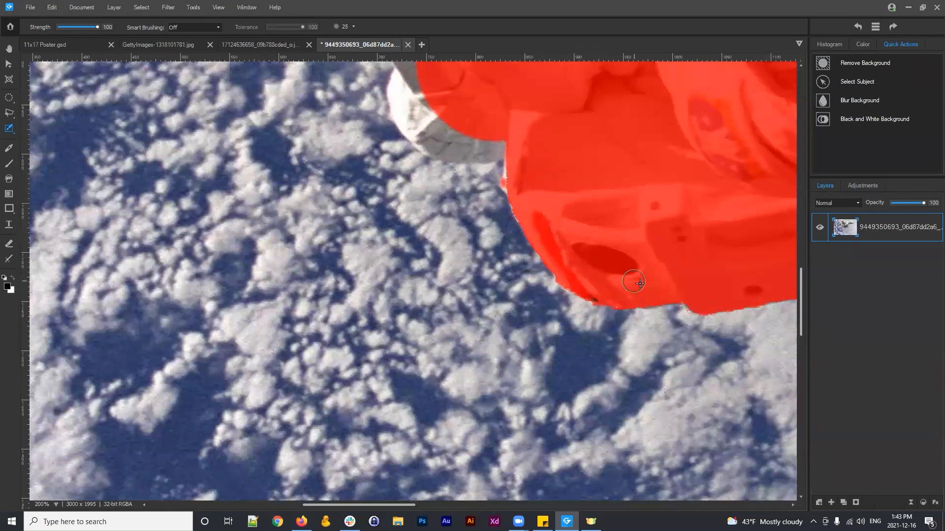
left_click(598, 289)
Brush the unselected white padding beneath the helmet and the helmet's outer rim up to its top into the selection
left_click_drag(508, 132, 619, 247)
mouse_move(624, 298)
left_mouse_down()
mouse_move(625, 257)
mouse_move(546, 263)
mouse_move(513, 230)
mouse_move(502, 190)
mouse_move(586, 248)
left_mouse_up()
mouse_move(548, 169)
left_mouse_down()
mouse_move(578, 312)
mouse_move(541, 298)
mouse_move(518, 239)
left_mouse_up()
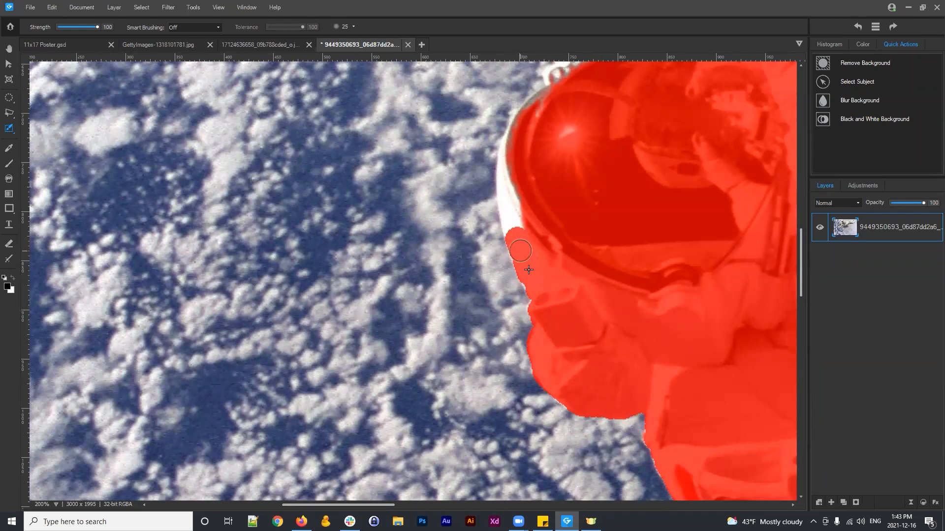
left_click_drag(577, 176, 507, 288)
mouse_move(446, 347)
left_mouse_down()
mouse_move(440, 266)
mouse_move(485, 189)
mouse_move(518, 174)
left_mouse_up()
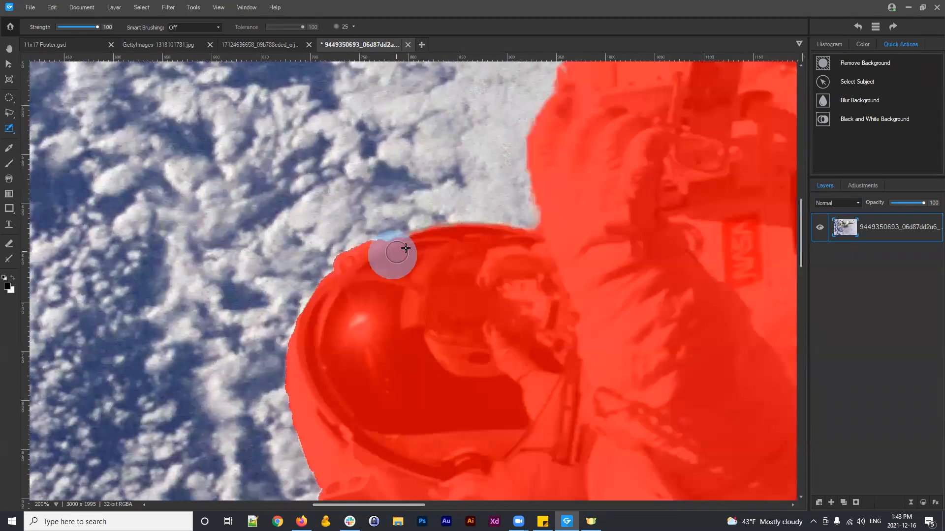
left_click_drag(405, 248, 399, 247)
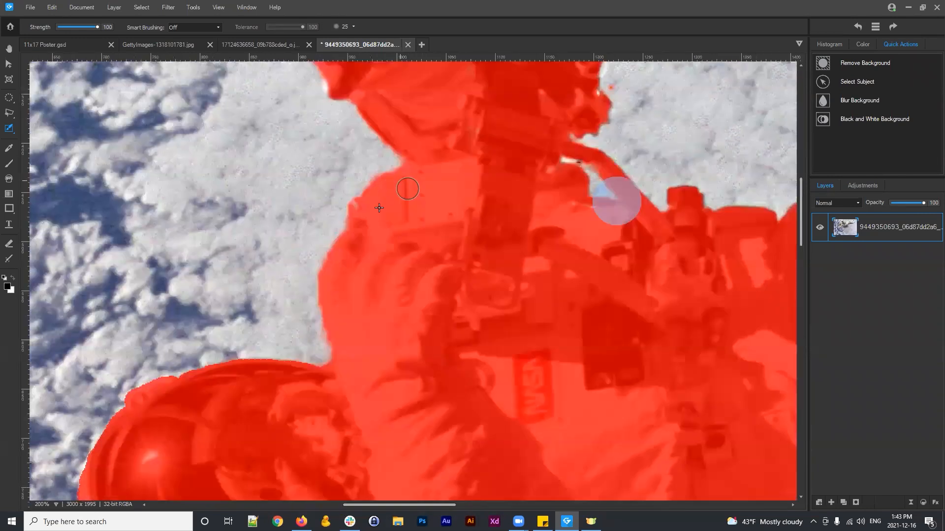
Brush the missing stretch of the curved strap above the astronaut's waist into the selection with brush size 13
left_click(364, 211)
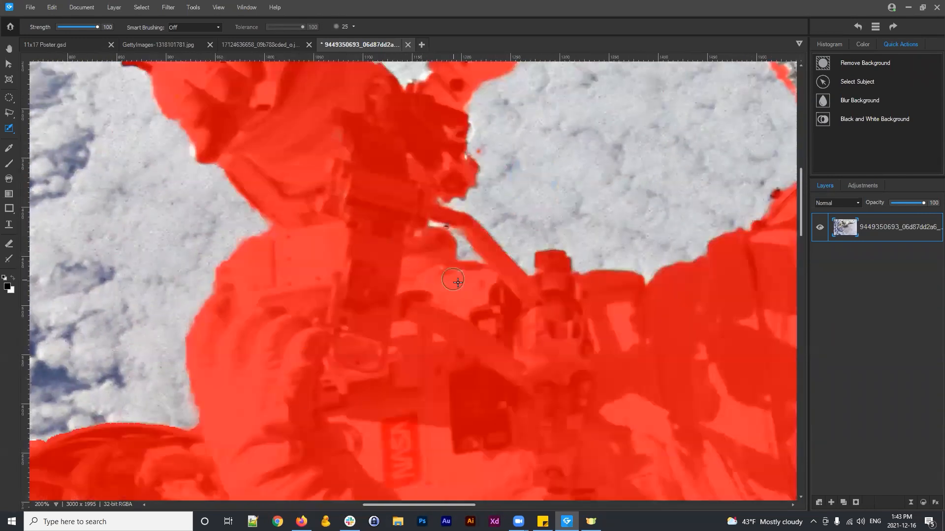
left_click(464, 284)
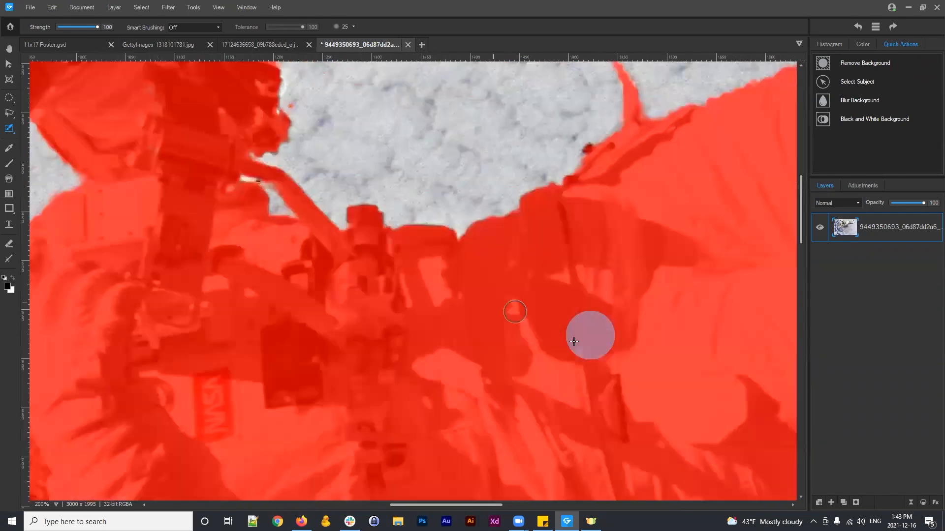
left_click(533, 298)
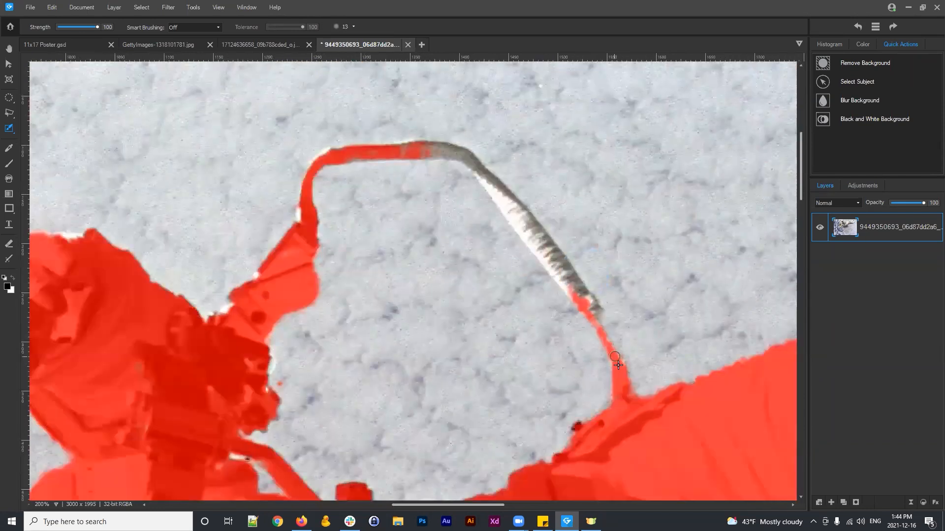
mouse_move(618, 365)
left_mouse_down()
mouse_move(633, 378)
mouse_move(616, 365)
left_mouse_up()
mouse_move(376, 152)
left_mouse_down()
mouse_move(350, 157)
mouse_move(428, 148)
mouse_move(465, 156)
mouse_move(413, 150)
mouse_move(470, 160)
mouse_move(569, 267)
mouse_move(605, 339)
left_mouse_up()
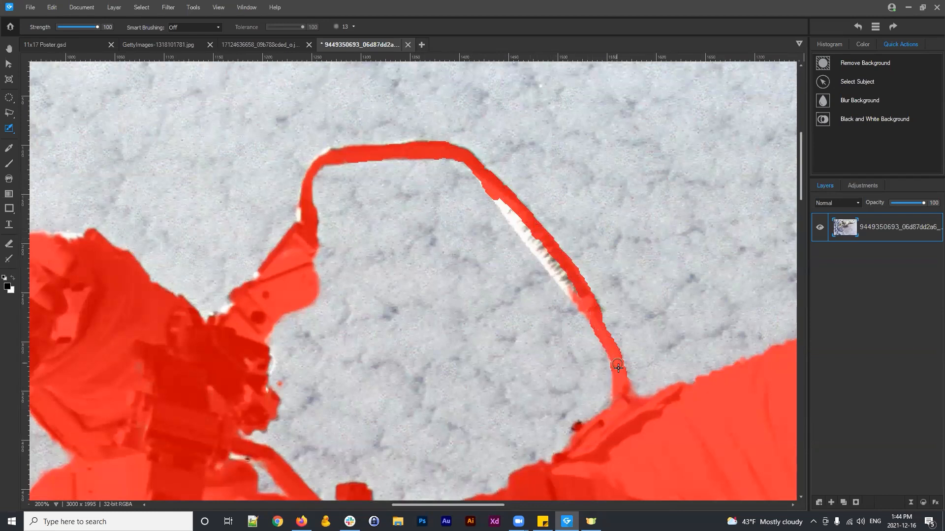
mouse_move(580, 301)
left_mouse_down()
mouse_move(500, 195)
mouse_move(525, 236)
mouse_move(571, 276)
left_mouse_up()
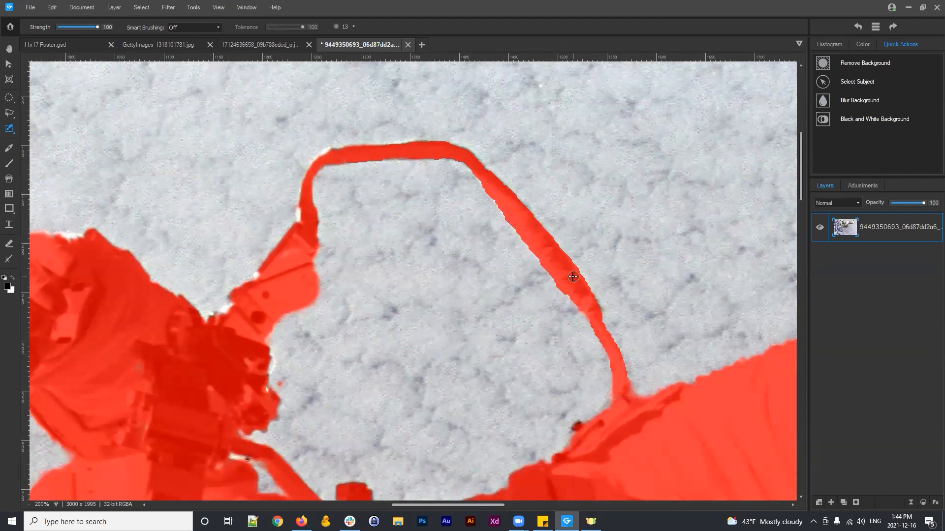
left_click_drag(589, 307, 586, 300)
Brush the white gap along the upper edge of the raised glove into the selection
left_click_drag(356, 232, 656, 210)
left_click_drag(365, 195, 470, 296)
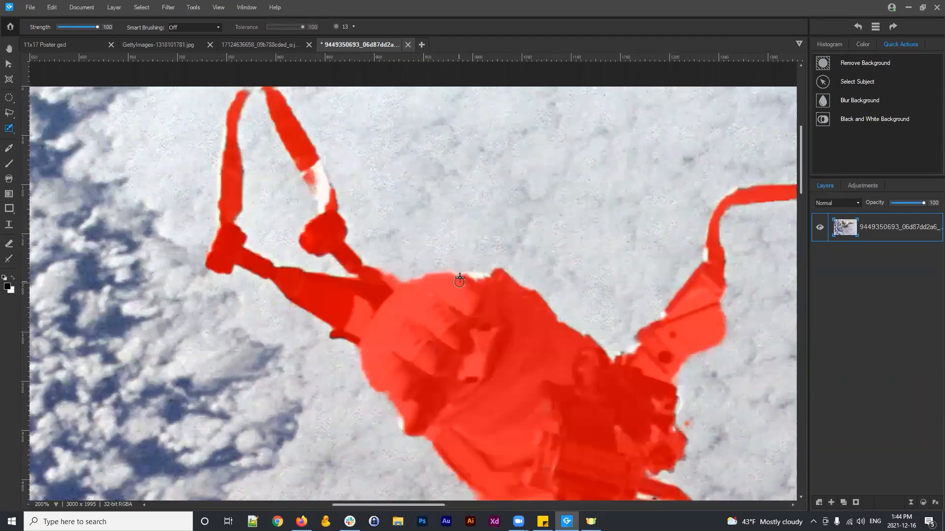
mouse_move(338, 243)
left_mouse_down()
mouse_move(432, 284)
mouse_move(422, 276)
left_mouse_up()
Remove the red hooks and tether straps beyond the raised glove from the selection, using brush sizes 79 and 37
scroll(324, 250, "up", 4)
scroll(325, 250, "up", 8)
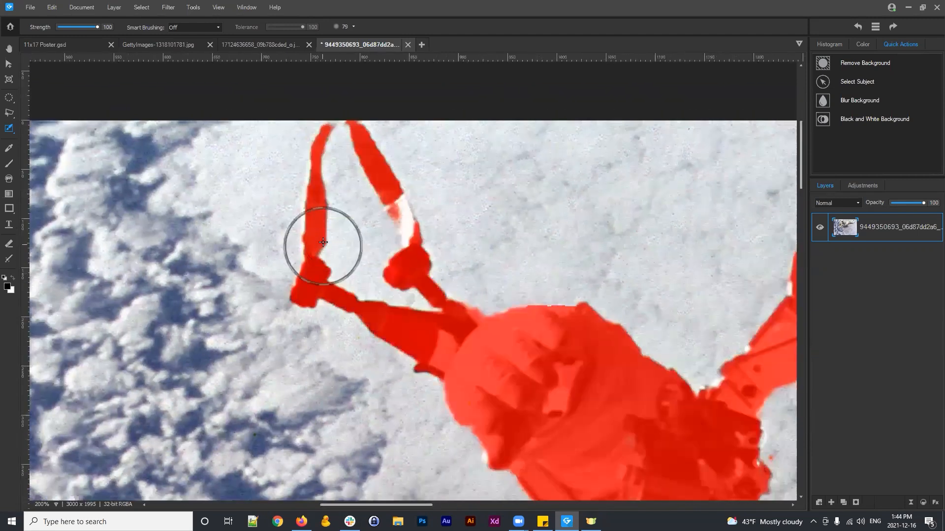
left_click_drag(321, 138, 302, 284)
mouse_move(375, 278)
left_mouse_down()
mouse_move(271, 271)
mouse_move(370, 274)
mouse_move(413, 287)
mouse_move(350, 352)
mouse_move(410, 305)
left_mouse_up()
scroll(413, 290, "down", 5)
mouse_move(474, 301)
left_mouse_down()
mouse_move(424, 379)
mouse_move(472, 306)
mouse_move(500, 364)
mouse_move(477, 360)
mouse_move(481, 350)
mouse_move(474, 360)
mouse_move(512, 328)
mouse_move(489, 339)
mouse_move(512, 327)
left_mouse_up()
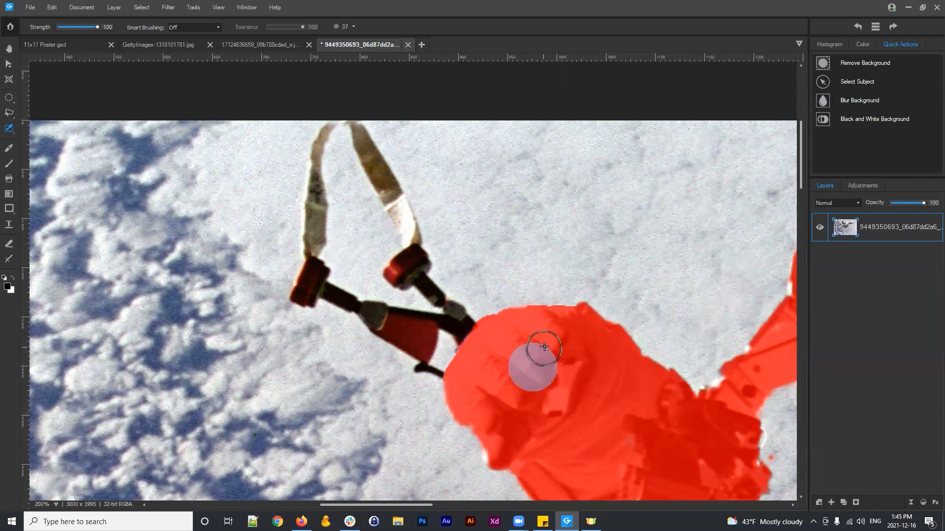
Remove the stray selected speck beside the dark equipment below the raised glove with brush size 19
mouse_move(674, 280)
left_mouse_down()
mouse_move(569, 177)
mouse_move(443, 83)
left_mouse_up()
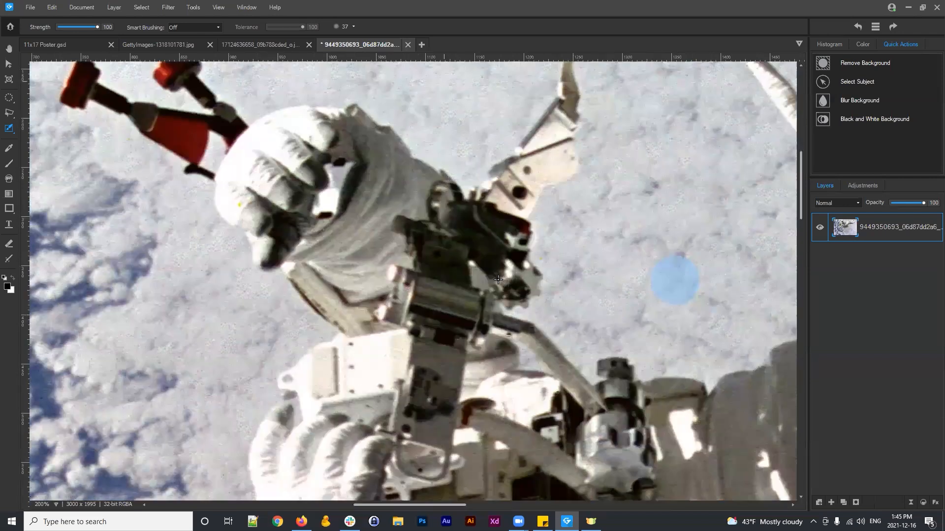
key("bracketleft")
key("bracketleft")
key("bracketleft")
left_click(521, 267)
right_click(543, 263)
Clean up the selection edges where the lower end of the curved strap meets the suit, using brush size 19
left_click_drag(634, 229, 402, 246)
left_click_drag(610, 277, 401, 248)
left_click(526, 242)
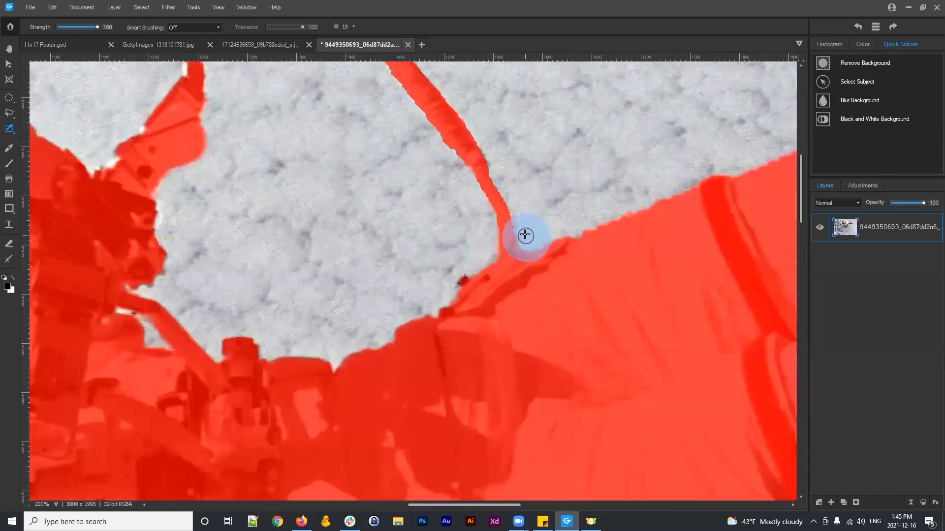
left_click(524, 247)
left_click(531, 245)
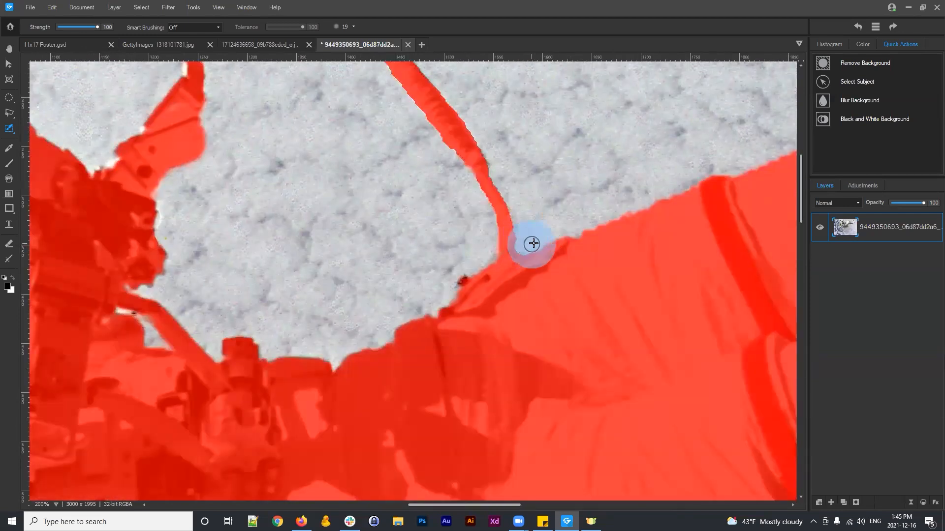
left_click(546, 237)
left_click(502, 252)
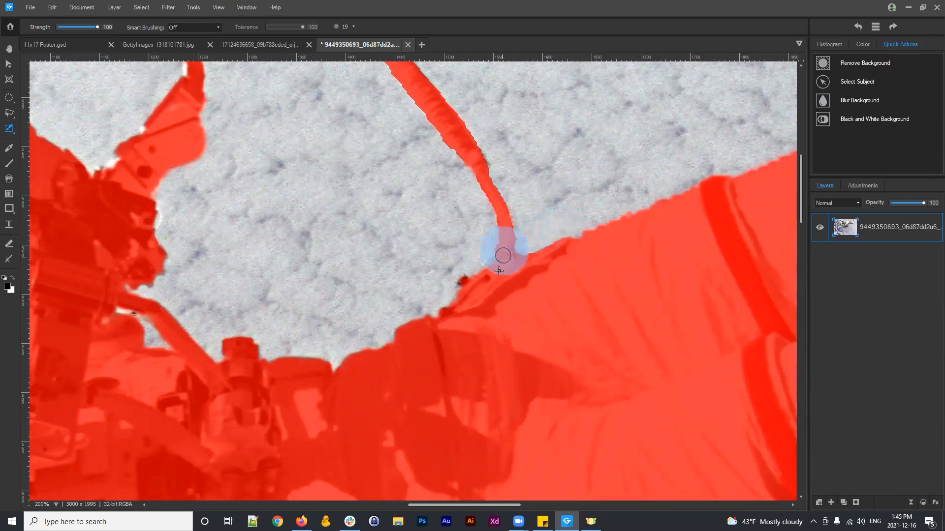
left_click(502, 260)
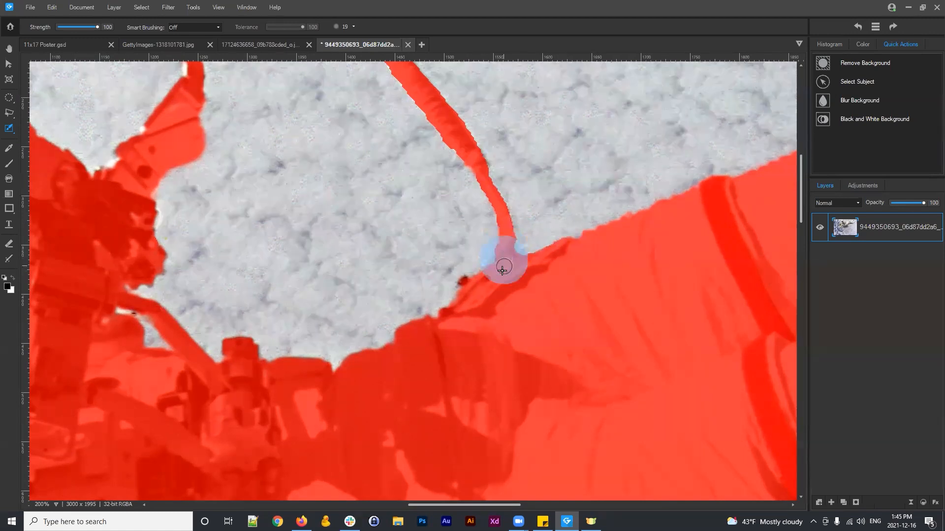
left_click(485, 247)
Turn the astronaut selection into a layer mask on the photo layer and check the mask's properties
left_click_drag(633, 152, 447, 211)
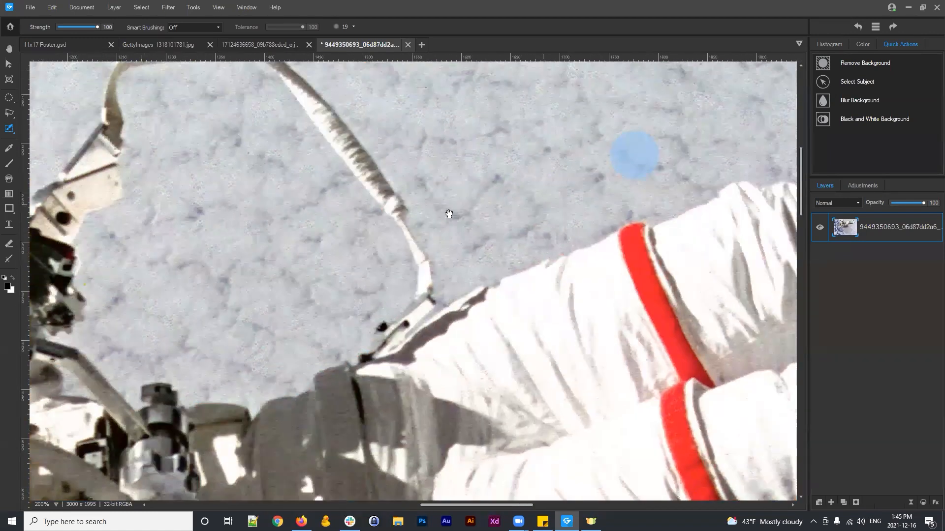
scroll(582, 197, "down", 5)
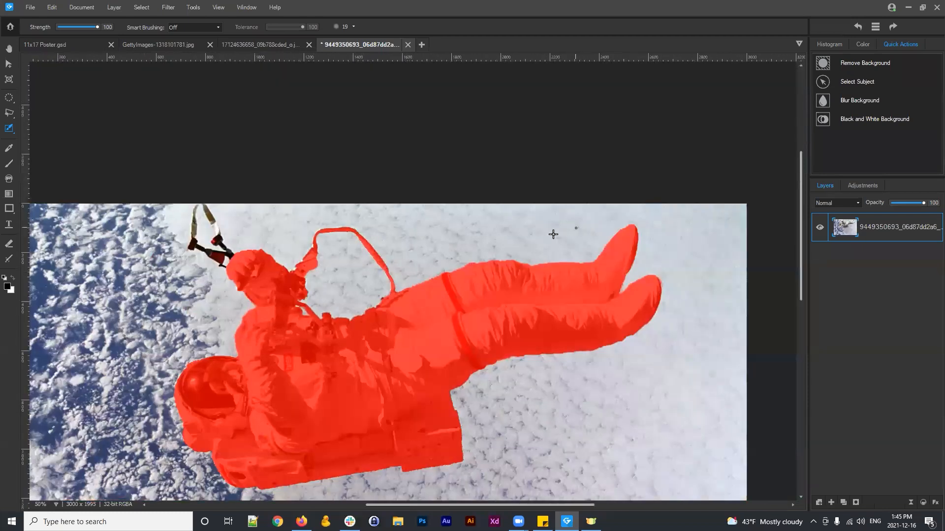
left_click_drag(444, 245, 504, 116)
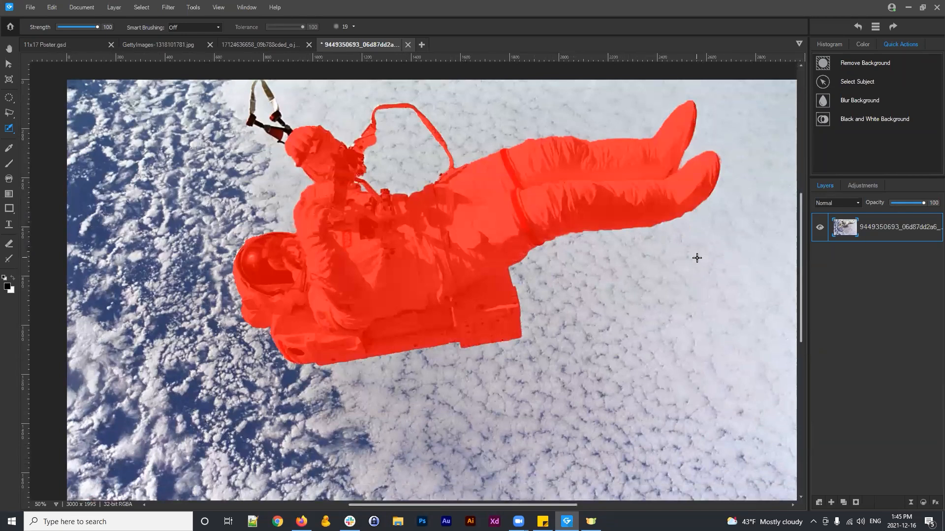
scroll(730, 166, "up", 4)
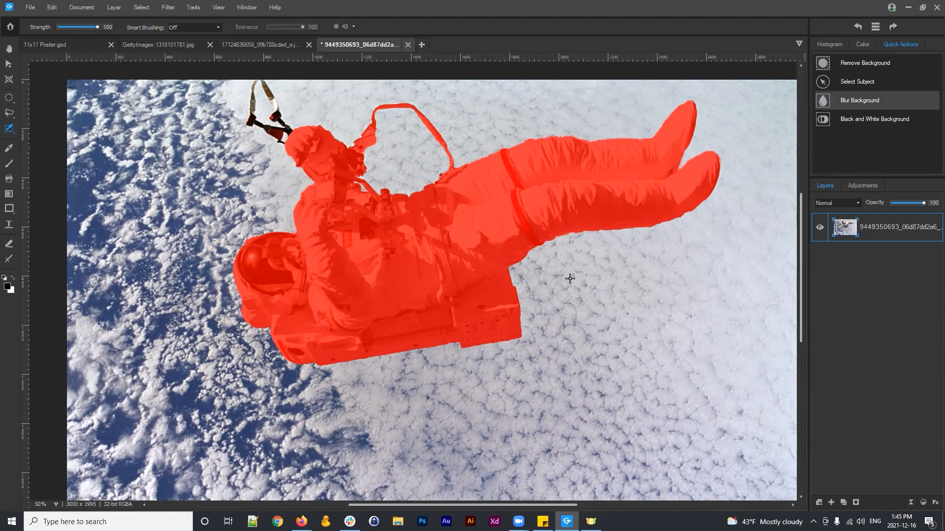
mouse_move(561, 272)
left_mouse_down()
mouse_move(616, 262)
mouse_move(597, 268)
mouse_move(620, 273)
left_mouse_up()
mouse_move(641, 318)
left_mouse_down()
mouse_move(630, 346)
mouse_move(638, 279)
mouse_move(651, 316)
left_mouse_up()
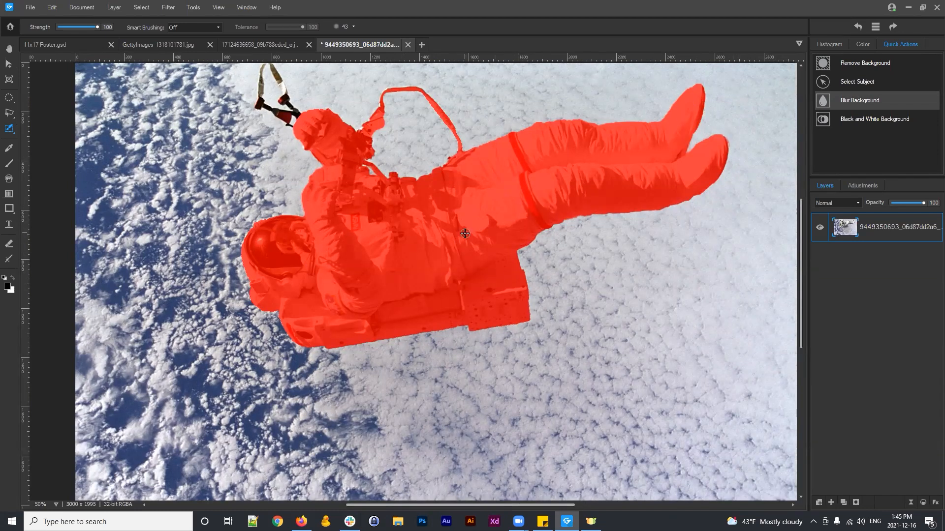
left_click(854, 501)
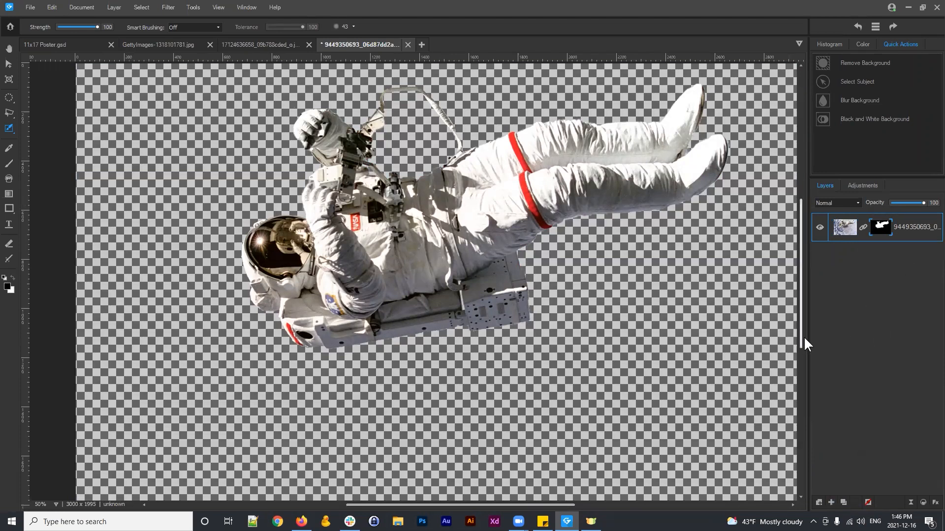
scroll(639, 278, "down", 2)
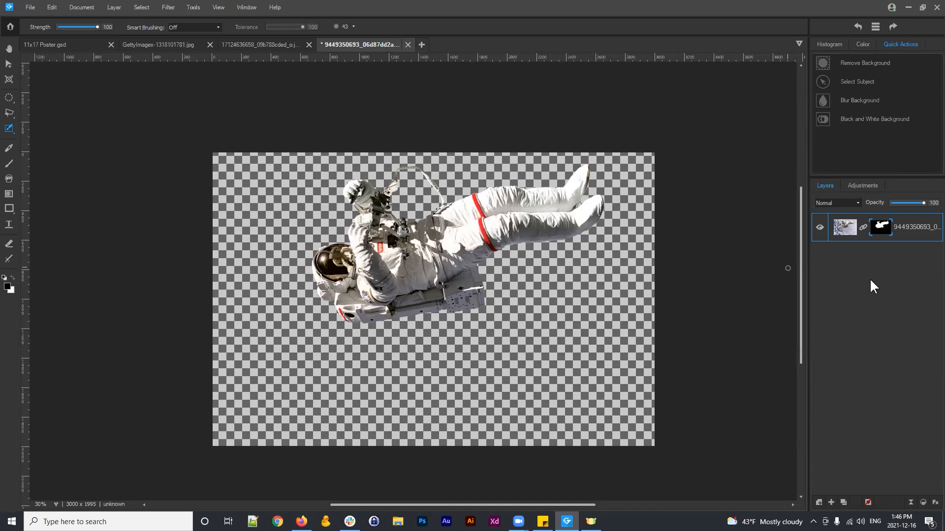
double_click(881, 226)
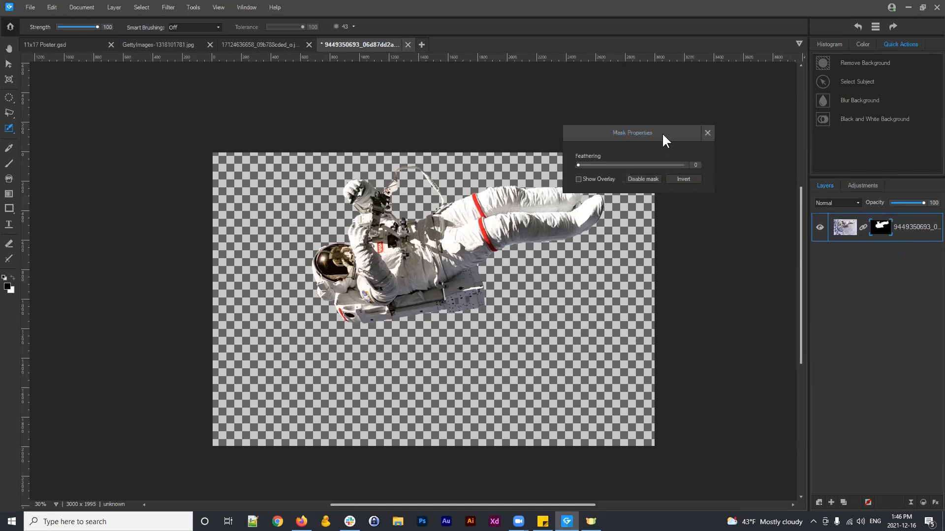
left_click(707, 132)
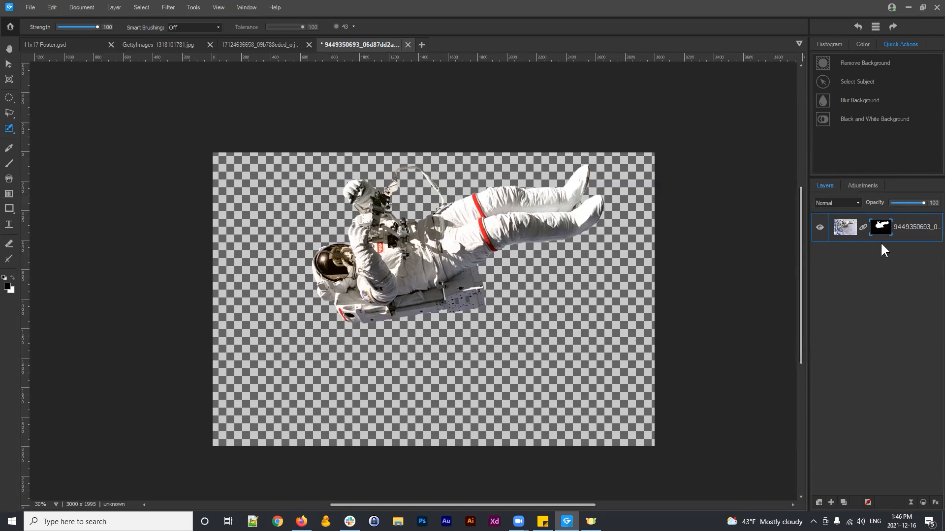
Add a Posterize adjustment layer above the photo with 4 brightness levels
left_click(862, 186)
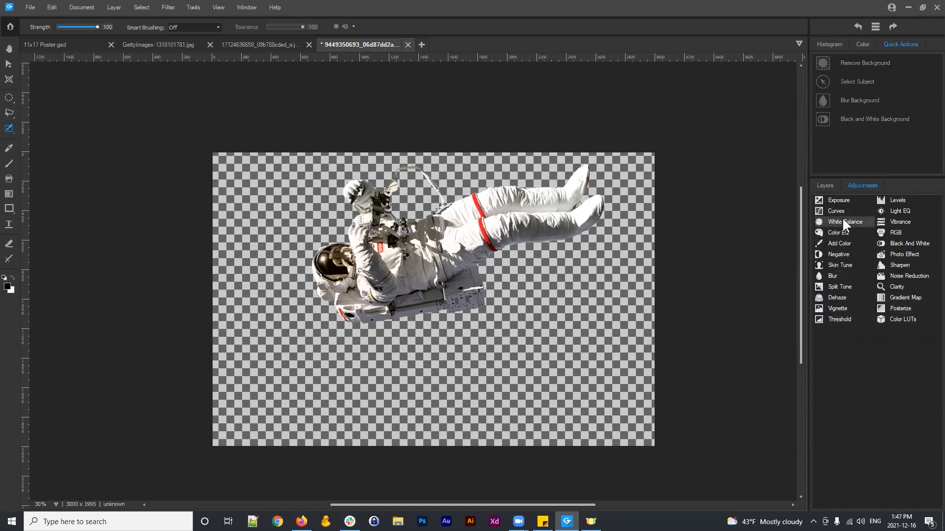
left_click(895, 308)
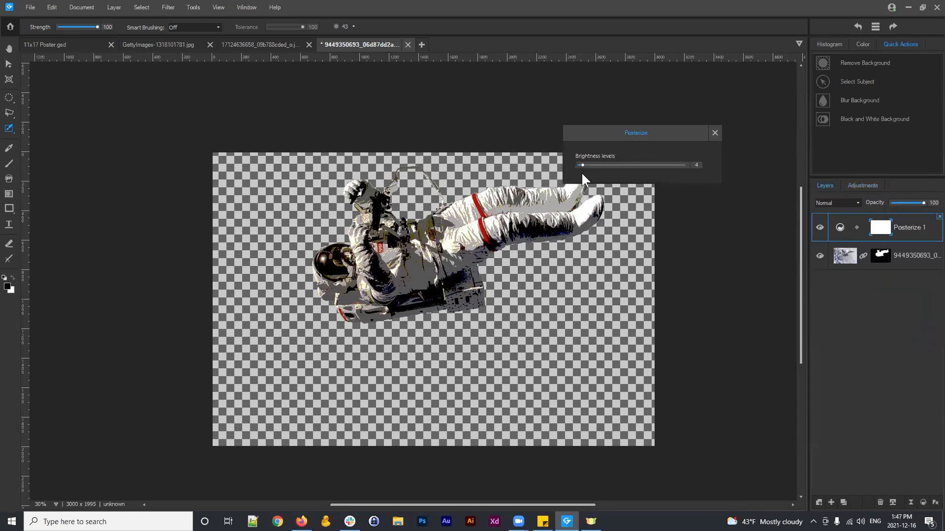
mouse_move(583, 165)
left_mouse_down()
mouse_move(609, 165)
mouse_move(583, 165)
left_mouse_up()
left_click(715, 133)
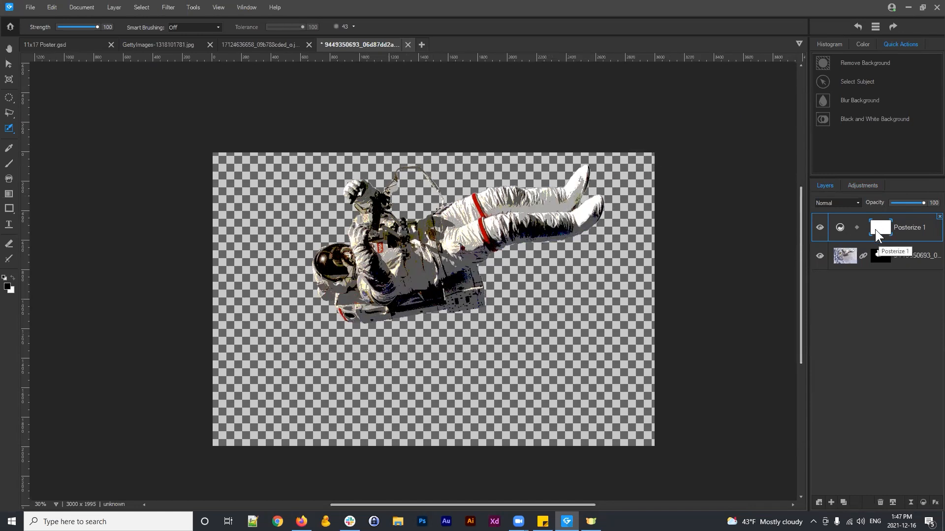
Inspect the mask properties of the photo layer and the Posterize layer, moving the properties window clear of the astronaut
left_click_drag(882, 227, 882, 231)
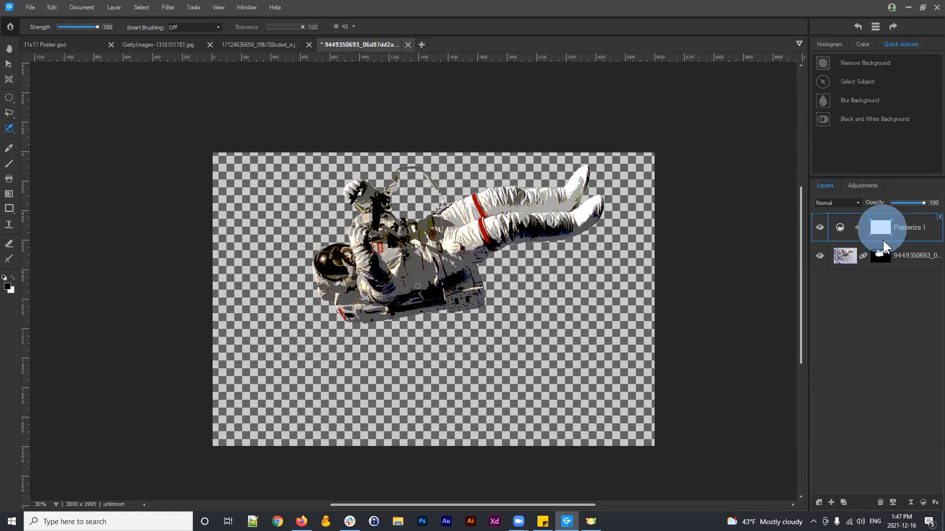
left_click(881, 256)
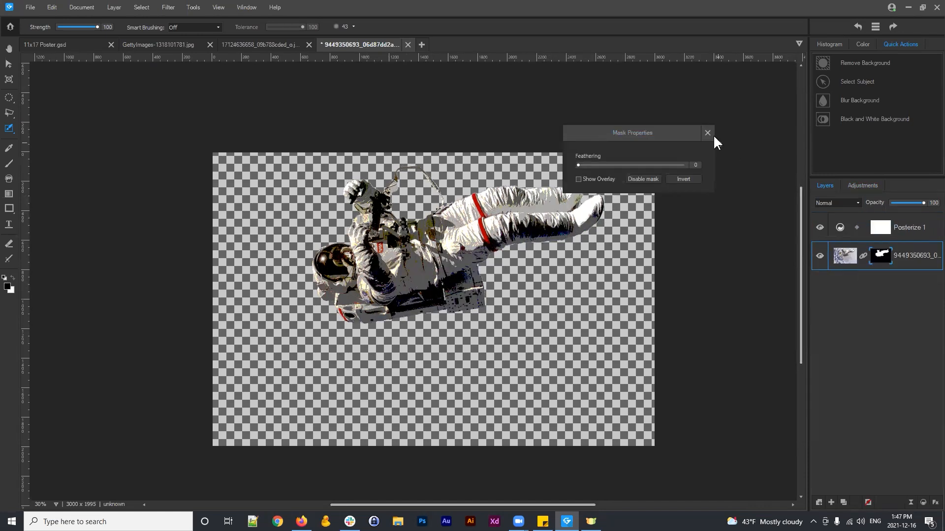
left_click(707, 131)
double_click(881, 254)
left_click(883, 227)
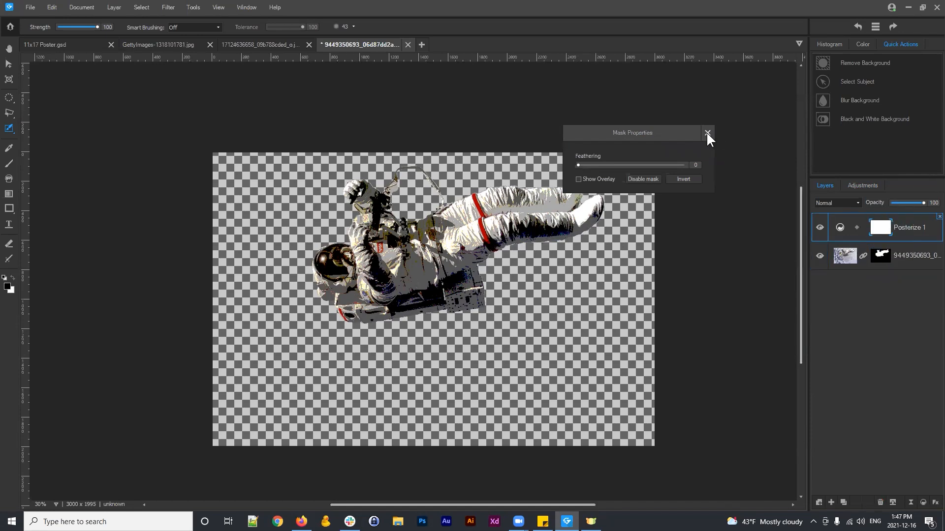
left_click_drag(682, 138, 754, 84)
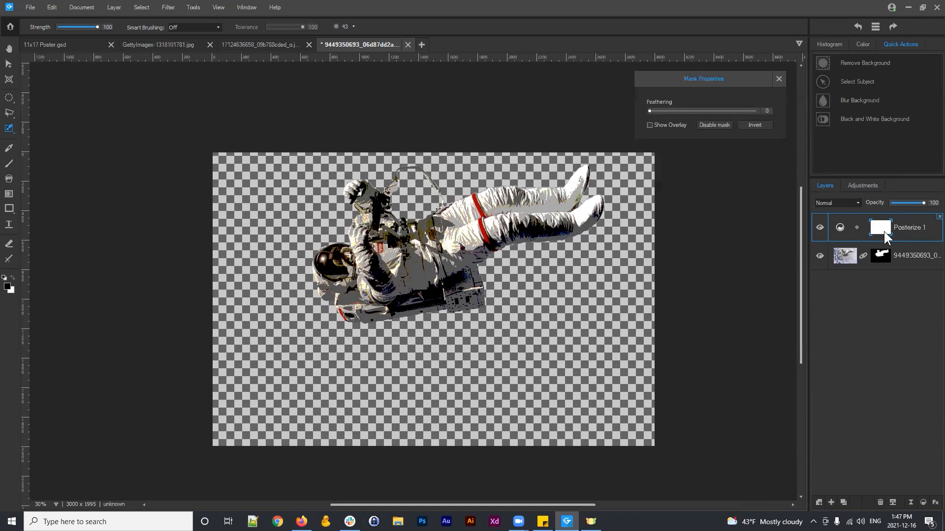
Invert the Posterize layer's mask to black and invert it back to white
left_click(883, 224)
left_click(882, 226)
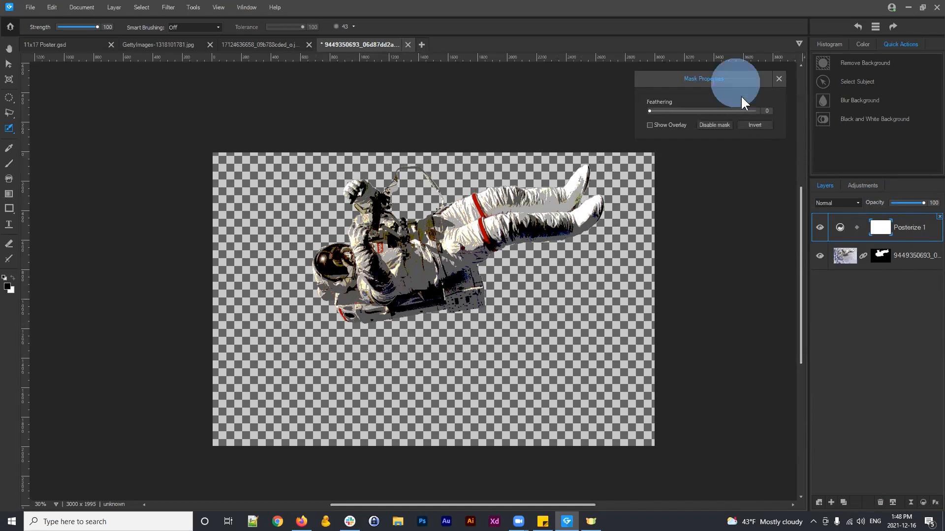
left_click(754, 125)
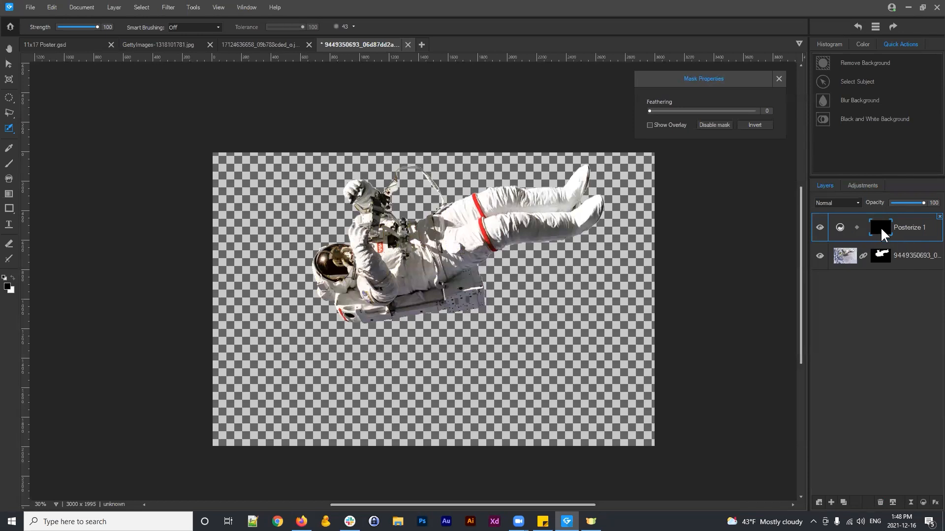
left_click(752, 125)
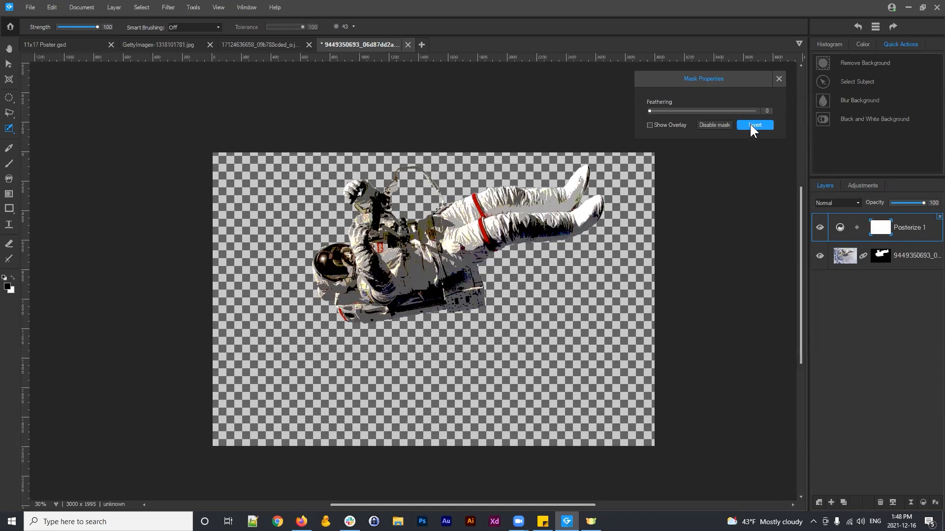
Invert the Posterize layer's mask to black and enlarge the current brush to 193
left_click(754, 126)
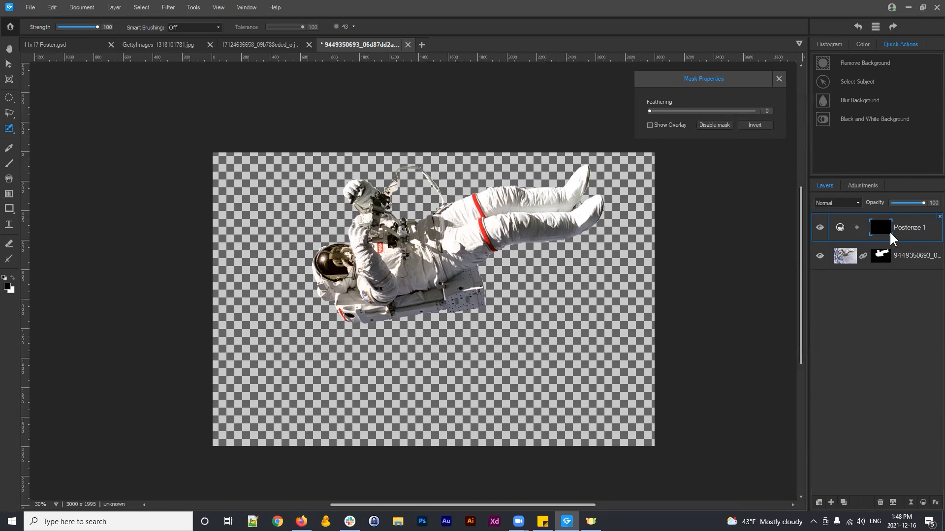
left_click(778, 79)
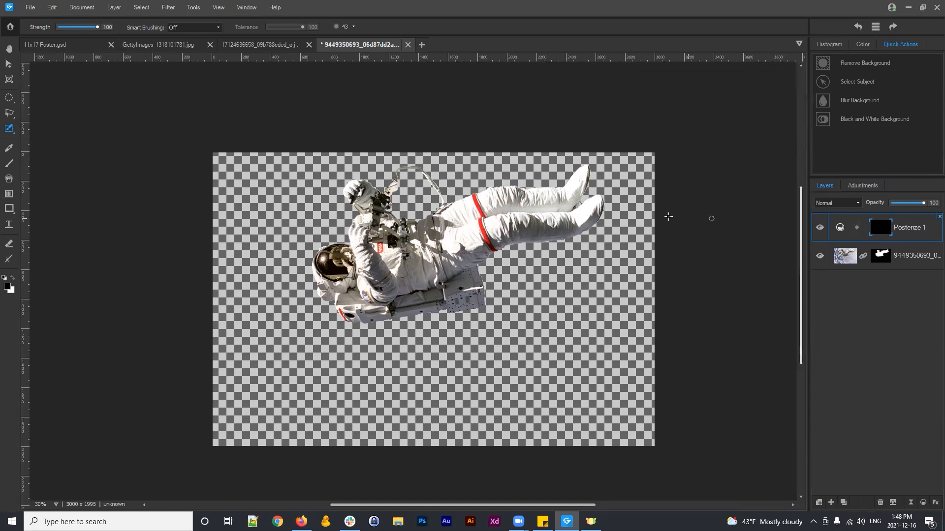
scroll(628, 240, "up", 3)
scroll(536, 295, "up", 5)
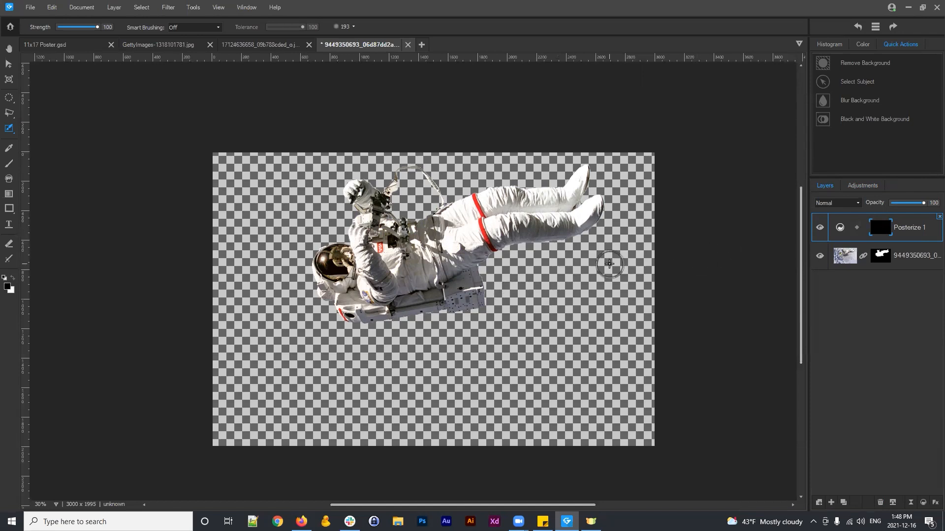
Paint white on the Posterize mask over the astronaut's head, arms and torso with a 286 brush at 100 opacity
left_click(881, 230)
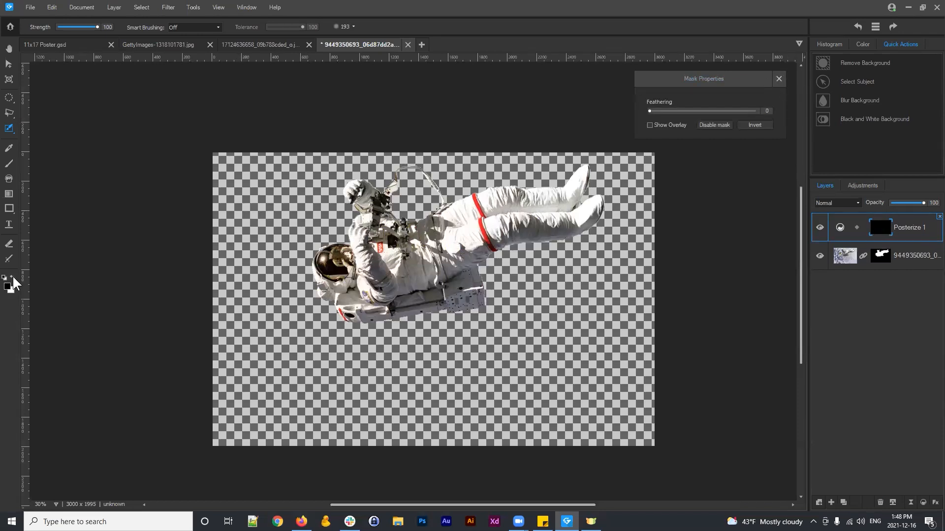
left_click(9, 166)
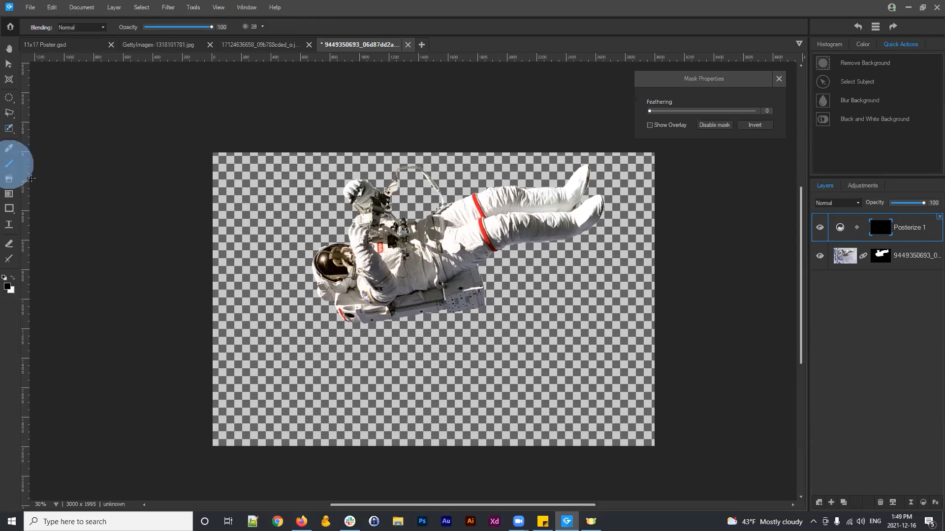
scroll(312, 284, "up", 8)
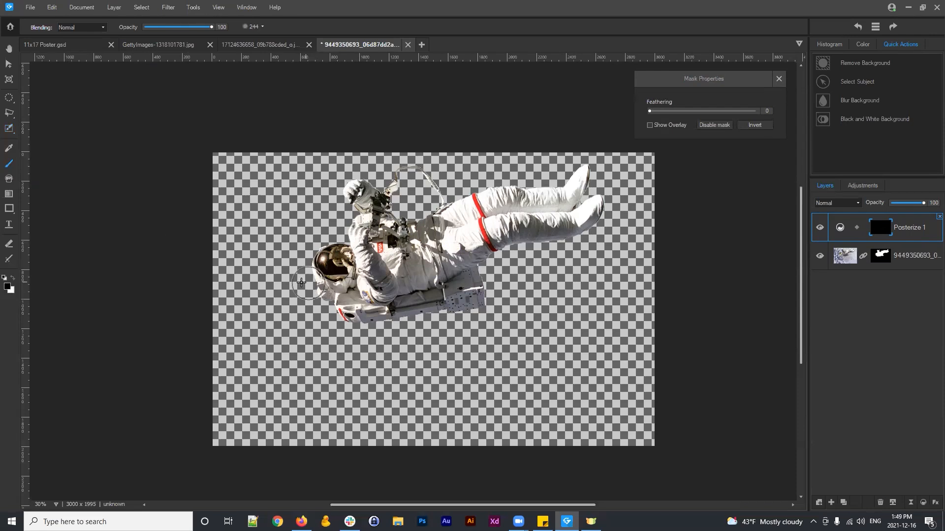
left_click(13, 278)
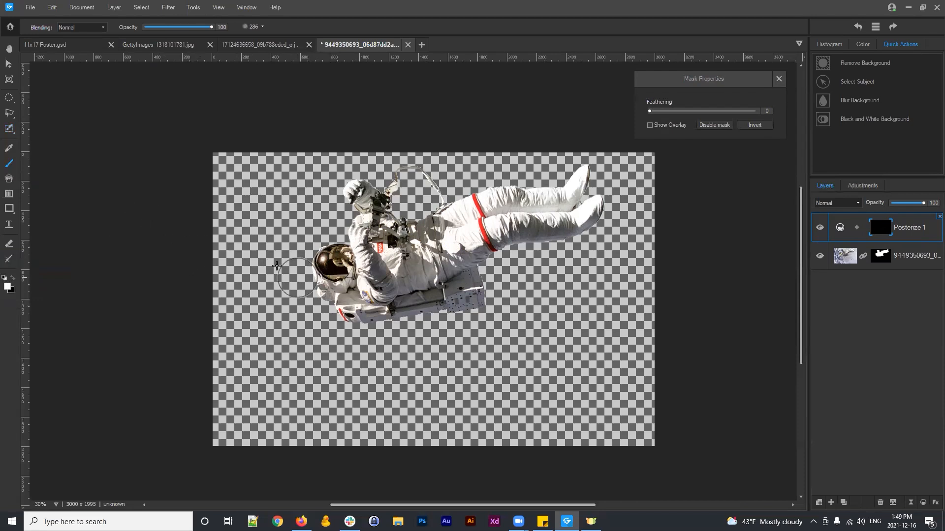
mouse_move(315, 173)
left_mouse_down()
mouse_move(329, 355)
mouse_move(349, 267)
mouse_move(353, 181)
mouse_move(367, 177)
mouse_move(390, 302)
mouse_move(380, 343)
mouse_move(402, 177)
mouse_move(406, 337)
mouse_move(425, 177)
mouse_move(437, 347)
mouse_move(437, 174)
mouse_move(454, 364)
mouse_move(444, 340)
mouse_move(446, 113)
mouse_move(442, 353)
left_mouse_up()
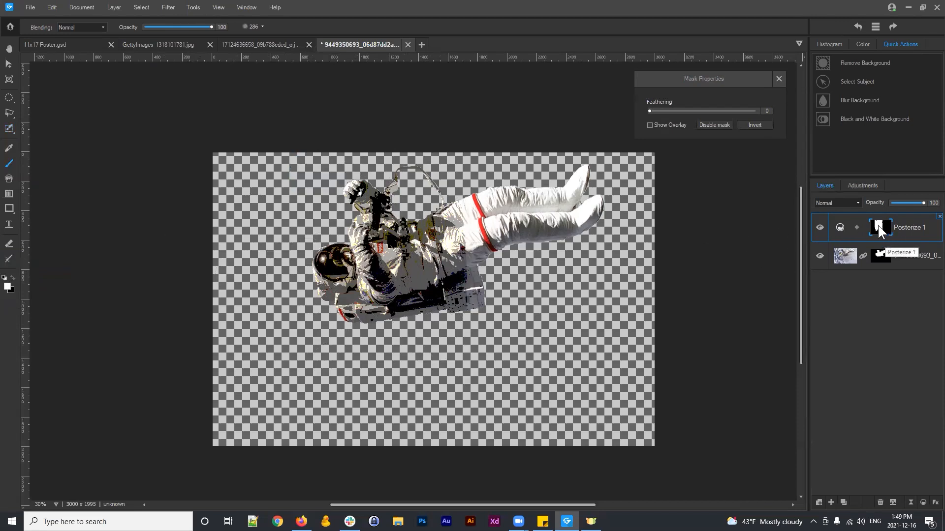
left_click_drag(356, 273, 393, 273)
mouse_move(362, 254)
left_mouse_down()
mouse_move(392, 284)
mouse_move(380, 272)
mouse_move(430, 258)
left_mouse_up()
Reduce the brush to 118 and paint a black stroke diagonally across the astronaut's torso on the Posterize mask
scroll(505, 243, "down", 6)
scroll(495, 232, "down", 2)
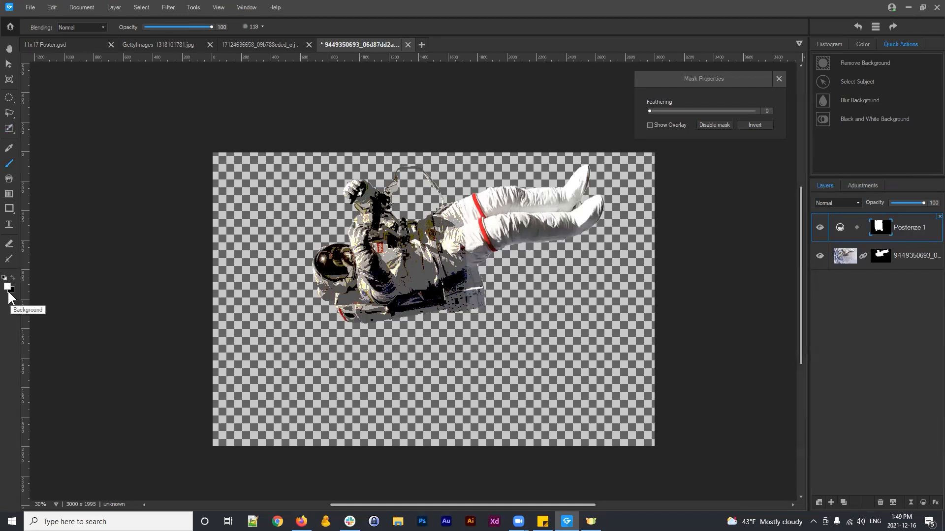
mouse_move(489, 209)
left_mouse_down()
mouse_move(461, 236)
mouse_move(367, 277)
left_mouse_up()
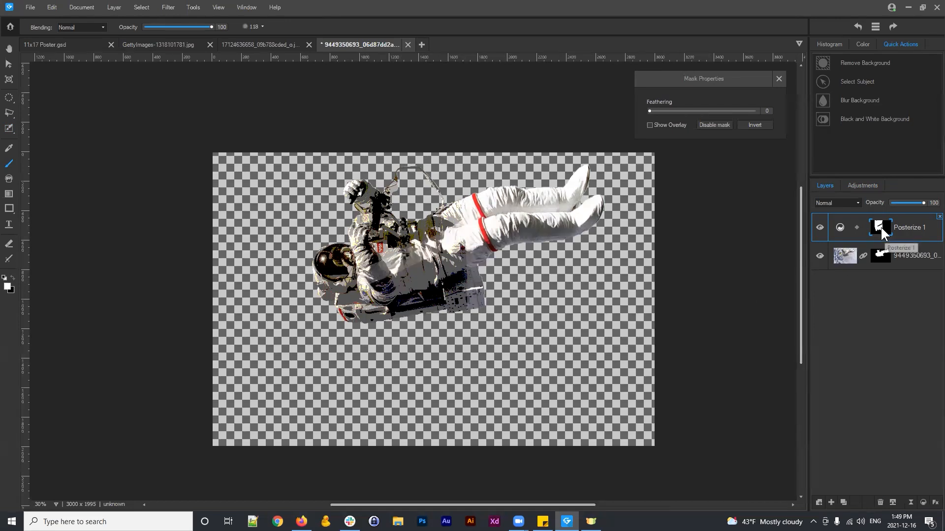
left_click(881, 227)
left_click(880, 227)
left_click_drag(464, 235, 486, 228)
left_click(914, 223)
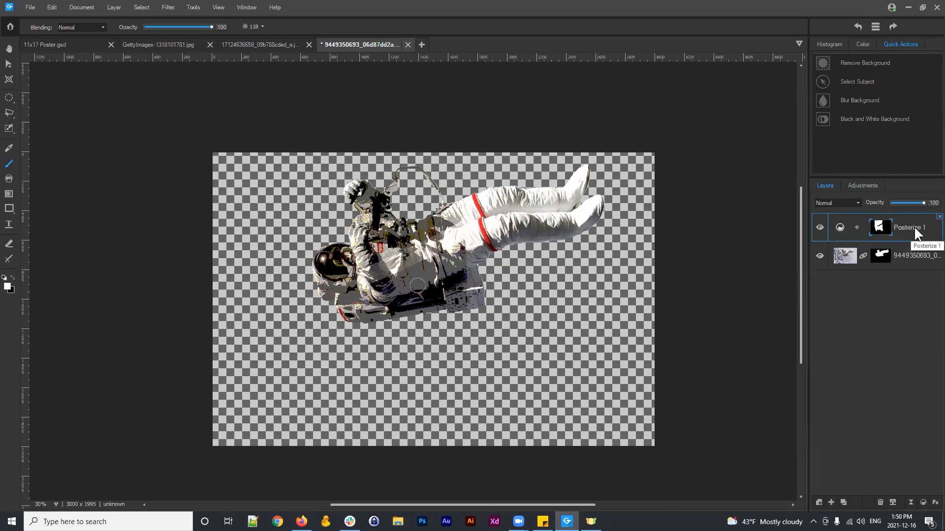
Delete the Posterize adjustment layer and select the photo layer
left_click(884, 322)
left_click(906, 258)
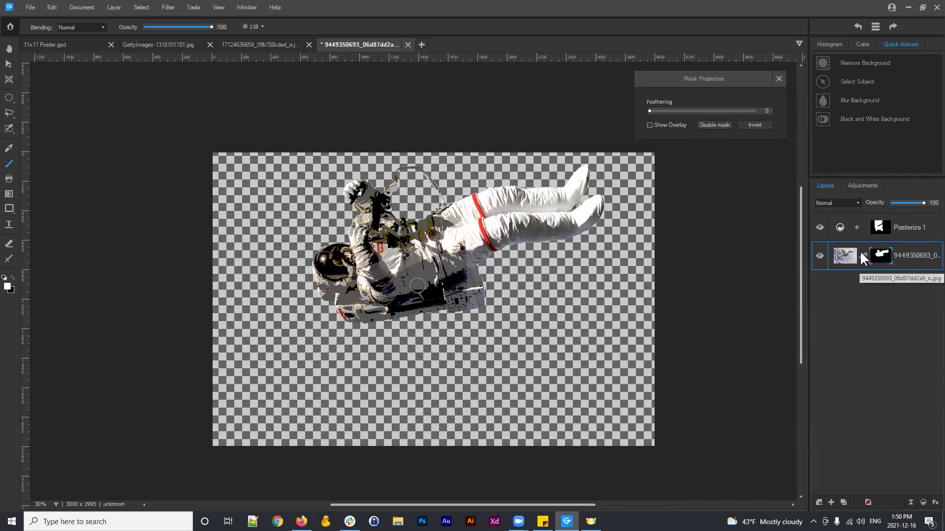
left_click(917, 226)
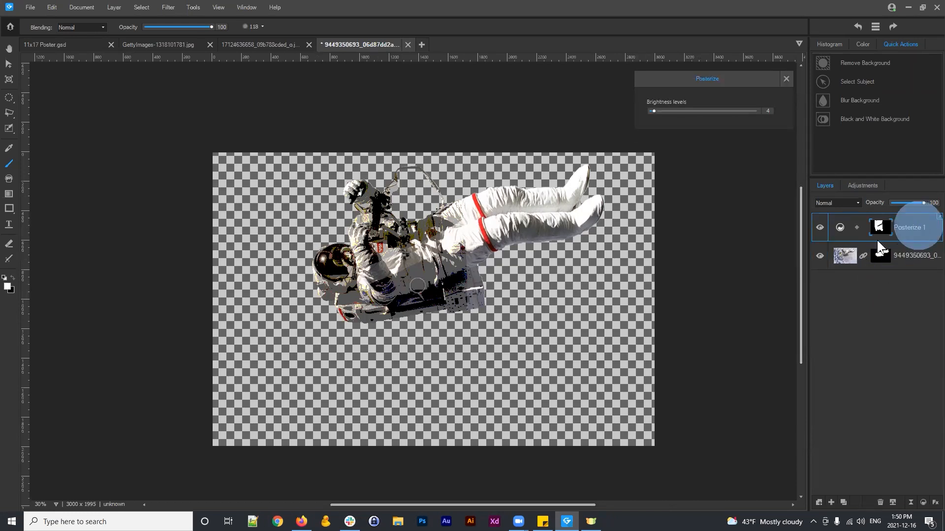
left_click(878, 500)
left_click(902, 226)
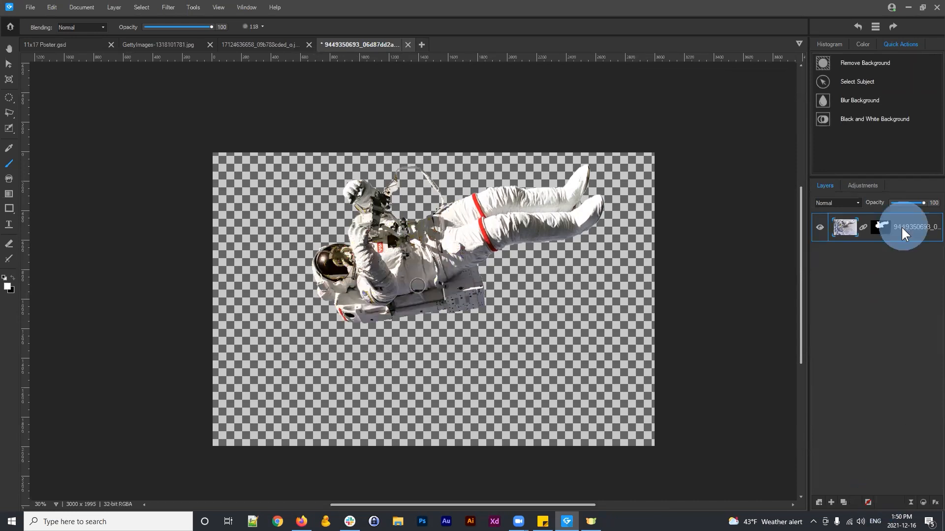
Paint white on the photo layer's mask with a 382 brush to reveal the clouds in the image's lower-right corner
left_click(883, 226)
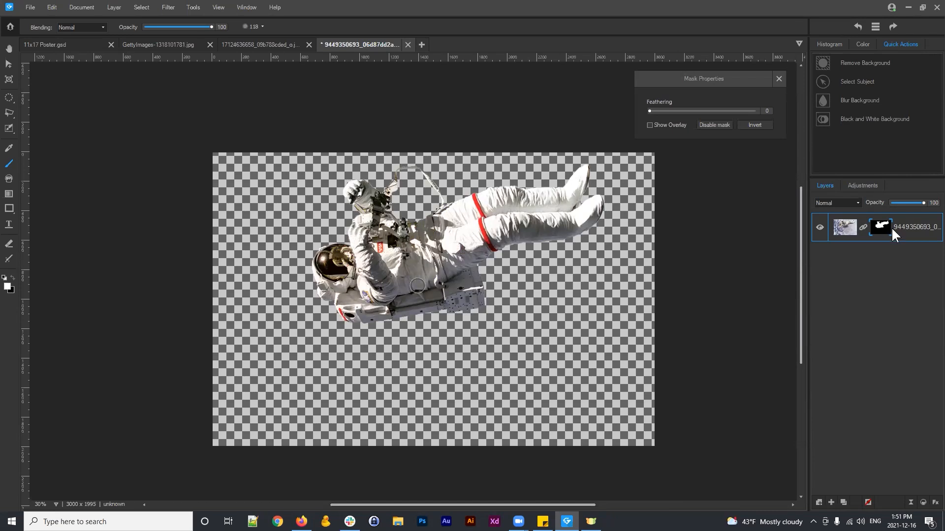
left_click(882, 229)
left_click(881, 228)
key("bracketright")
key("bracketright")
key("bracketright")
key("bracketright")
key("bracketright")
key("bracketright")
key("bracketright")
key("bracketright")
key("bracketright")
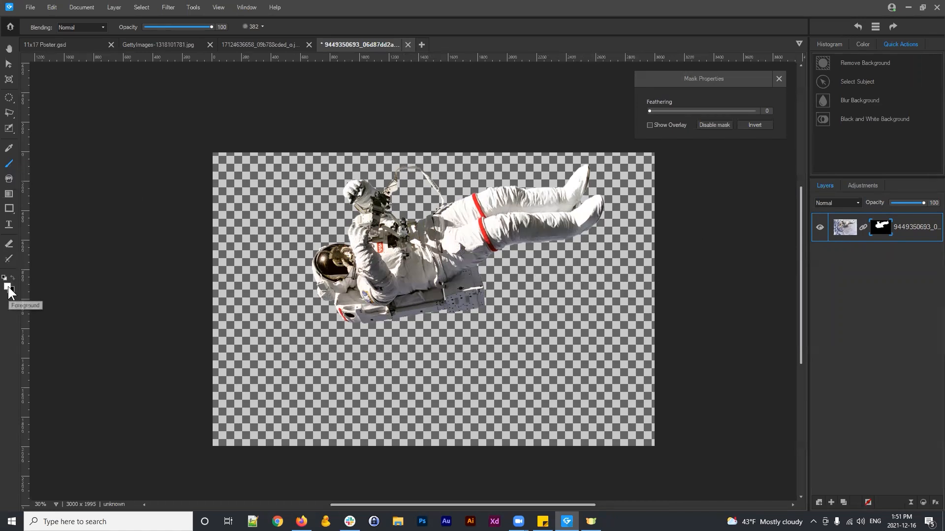
mouse_move(634, 386)
left_mouse_down()
mouse_move(570, 397)
mouse_move(489, 464)
mouse_move(677, 408)
mouse_move(612, 436)
mouse_move(500, 445)
mouse_move(662, 337)
mouse_move(605, 356)
mouse_move(453, 453)
mouse_move(423, 446)
left_mouse_up()
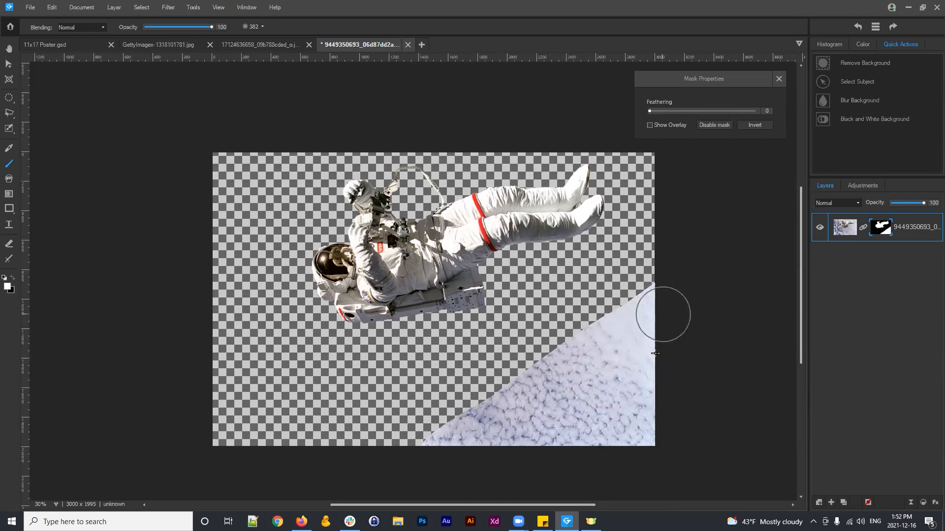
left_click(888, 230)
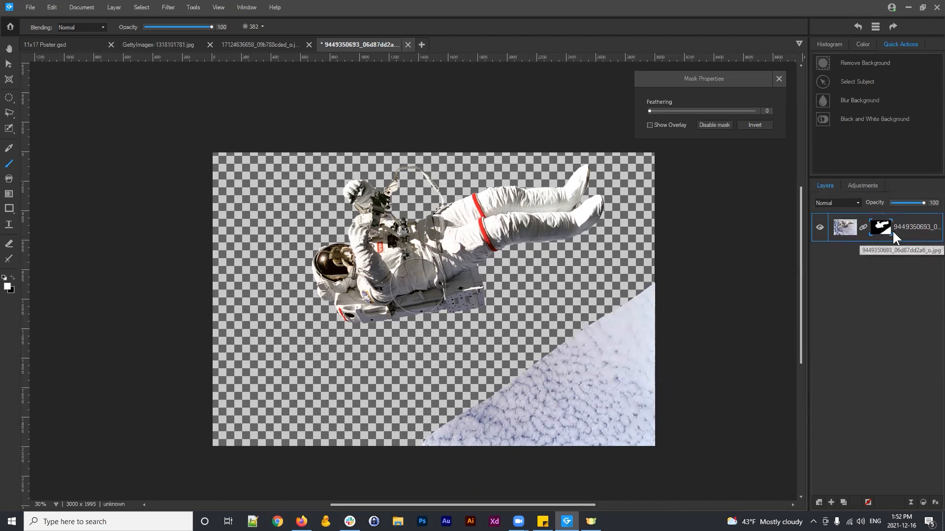
Reveal a band of clouds beneath the astronaut by painting white on the photo's mask with a 298 brush
scroll(593, 293, "down", 3)
mouse_move(600, 284)
left_mouse_down()
mouse_move(596, 370)
mouse_move(581, 409)
left_mouse_up()
mouse_move(474, 417)
left_mouse_down()
mouse_move(573, 408)
mouse_move(607, 369)
mouse_move(493, 413)
mouse_move(304, 417)
mouse_move(255, 373)
mouse_move(290, 415)
mouse_move(239, 340)
mouse_move(302, 399)
mouse_move(243, 334)
left_mouse_up()
mouse_move(321, 388)
left_mouse_down()
mouse_move(376, 399)
mouse_move(265, 429)
mouse_move(444, 394)
mouse_move(336, 422)
mouse_move(540, 391)
mouse_move(590, 335)
mouse_move(576, 403)
mouse_move(608, 384)
mouse_move(664, 324)
mouse_move(640, 417)
mouse_move(628, 424)
mouse_move(670, 427)
mouse_move(371, 443)
mouse_move(331, 440)
left_mouse_up()
mouse_move(220, 326)
left_mouse_down()
mouse_move(295, 414)
mouse_move(339, 438)
left_mouse_up()
mouse_move(279, 391)
left_mouse_down()
mouse_move(587, 406)
mouse_move(628, 334)
mouse_move(488, 427)
mouse_move(670, 299)
mouse_move(548, 374)
mouse_move(655, 285)
mouse_move(697, 296)
left_mouse_up()
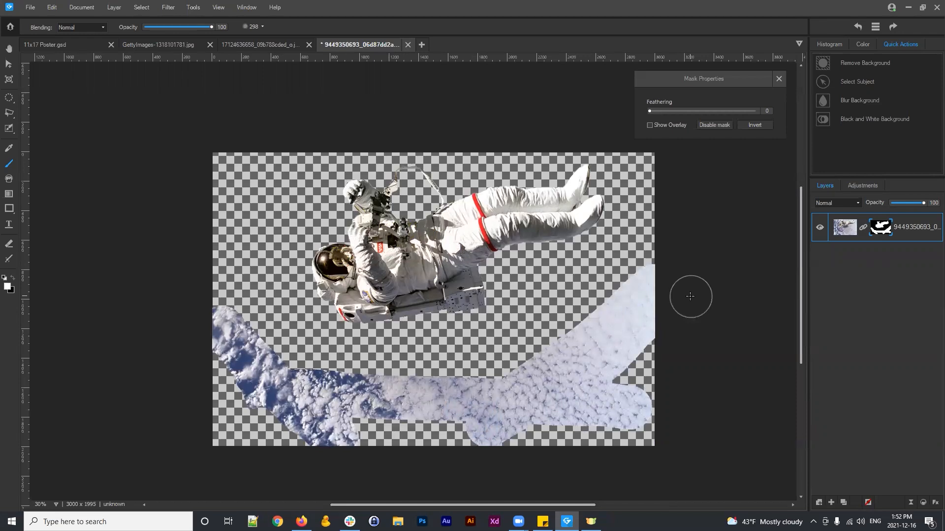
mouse_move(598, 343)
left_mouse_down()
mouse_move(566, 372)
mouse_move(522, 387)
mouse_move(571, 334)
mouse_move(560, 357)
left_mouse_up()
mouse_move(624, 337)
left_mouse_down()
mouse_move(576, 368)
mouse_move(667, 283)
mouse_move(636, 409)
mouse_move(586, 423)
mouse_move(626, 396)
mouse_move(669, 287)
mouse_move(597, 325)
mouse_move(684, 252)
mouse_move(659, 283)
mouse_move(554, 345)
mouse_move(562, 326)
mouse_move(491, 396)
mouse_move(534, 399)
mouse_move(468, 430)
mouse_move(547, 411)
mouse_move(437, 419)
mouse_move(436, 403)
mouse_move(409, 389)
mouse_move(329, 383)
mouse_move(339, 452)
mouse_move(350, 426)
mouse_move(279, 368)
mouse_move(248, 320)
mouse_move(225, 405)
mouse_move(238, 383)
mouse_move(211, 303)
mouse_move(263, 399)
mouse_move(311, 412)
mouse_move(492, 392)
left_mouse_up()
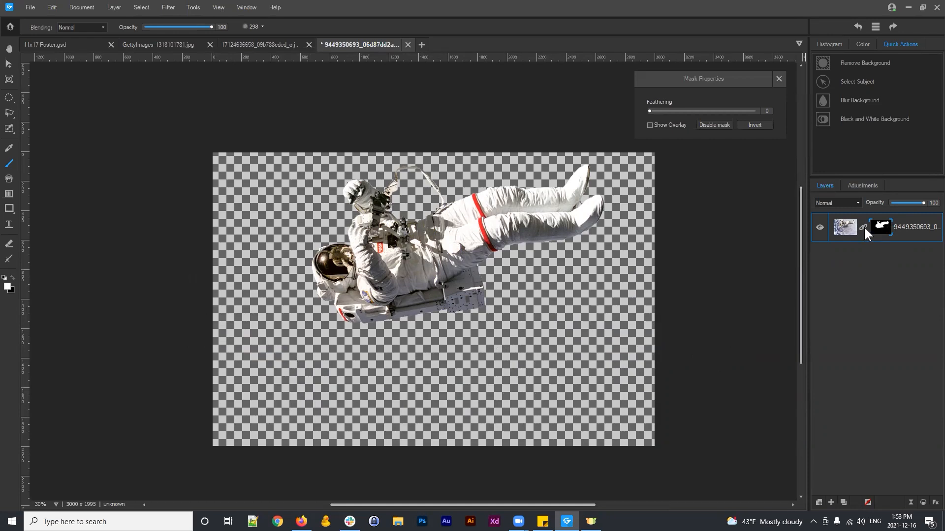
Compare selecting the photo's image content with selecting its mask, finishing on the image content
left_click(845, 228)
left_click(880, 227)
left_click(851, 229)
left_click(880, 227)
left_click(847, 228)
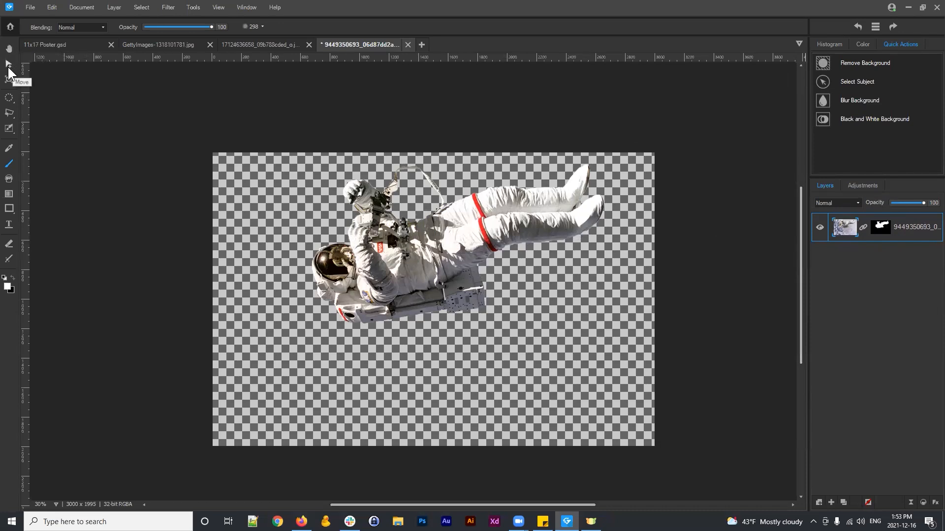
Move the linked photo and mask down and slightly left on the canvas, and apply the move
left_click(844, 228)
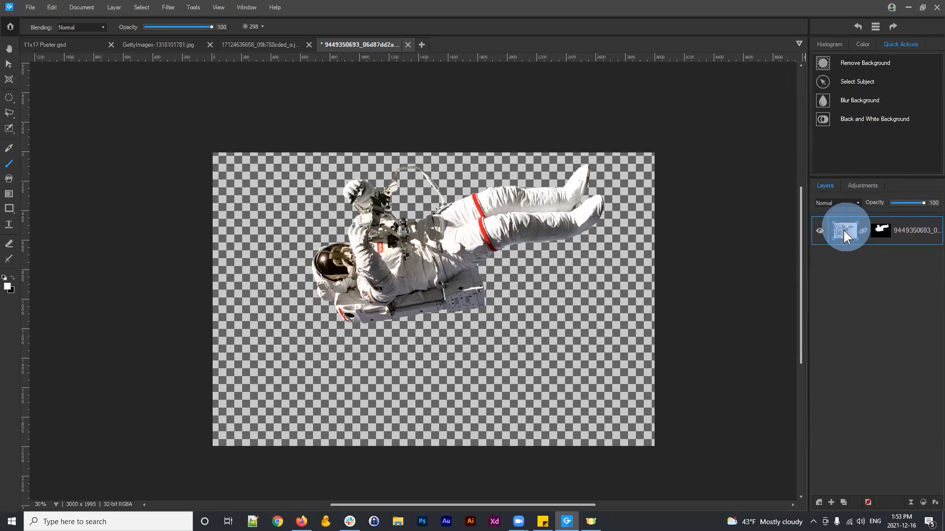
left_click(9, 65)
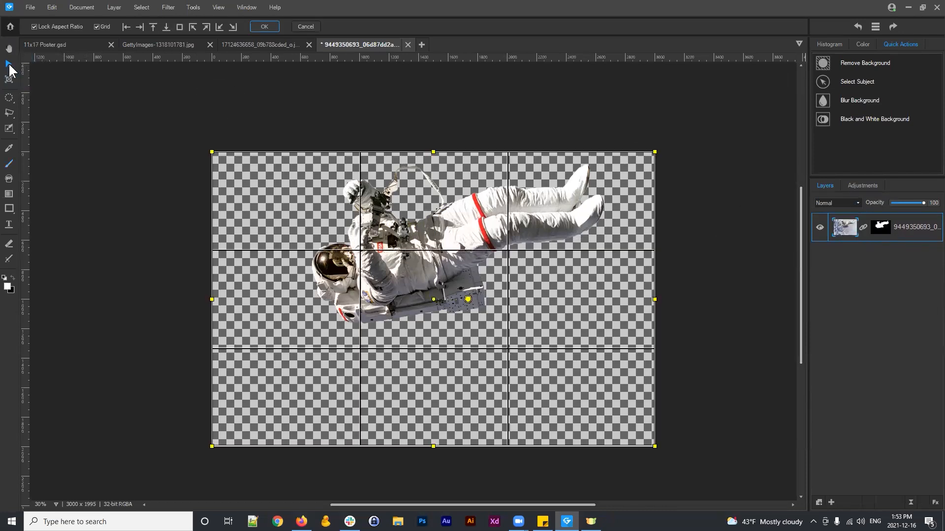
left_click_drag(479, 232, 466, 268)
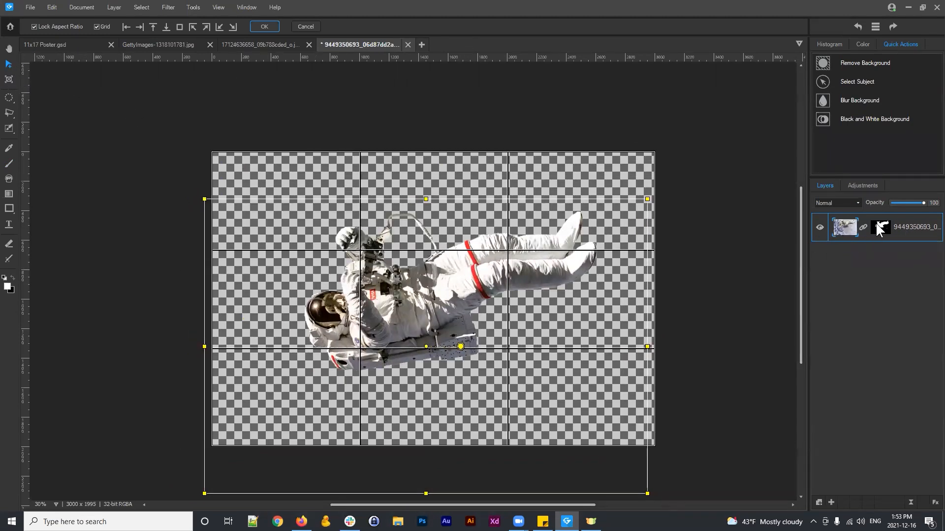
mouse_move(460, 295)
left_mouse_down()
mouse_move(469, 294)
mouse_move(450, 293)
left_mouse_up()
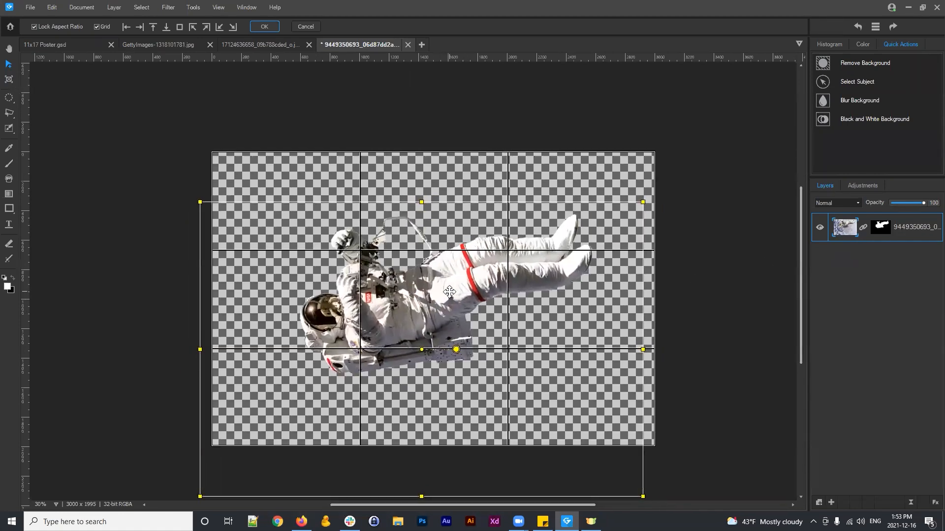
left_click(262, 28)
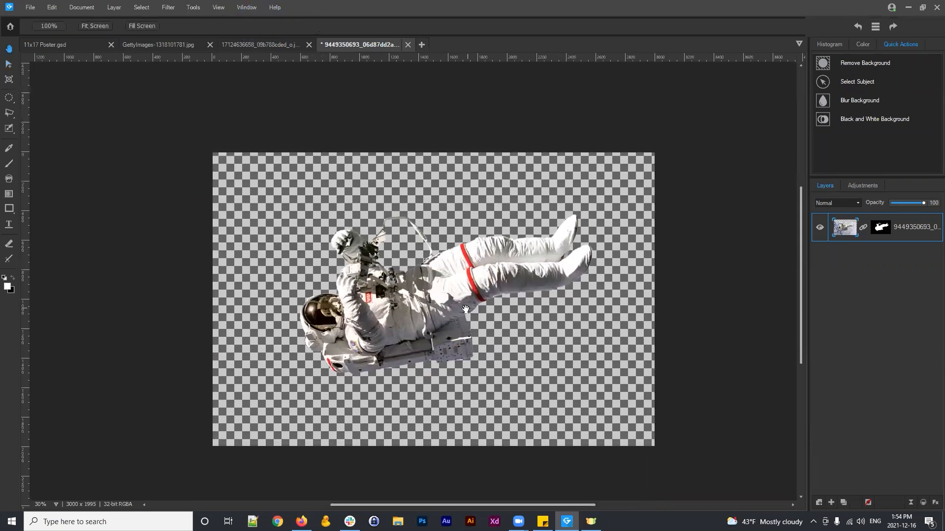
Unlink the mask from the photo and activate the Move tool on the mask only
scroll(465, 299, "up", 2)
scroll(464, 299, "down", 2)
scroll(461, 298, "up", 2)
left_click_drag(520, 312, 515, 279)
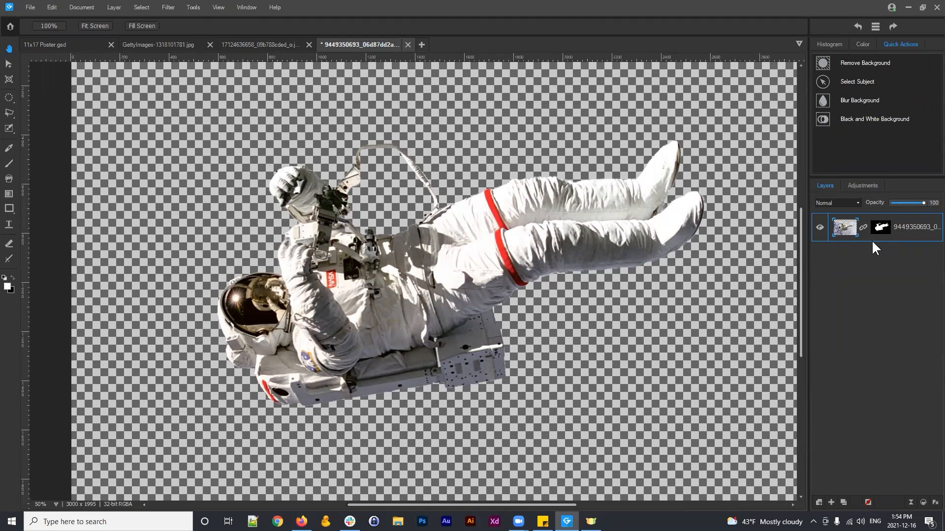
left_click(878, 227)
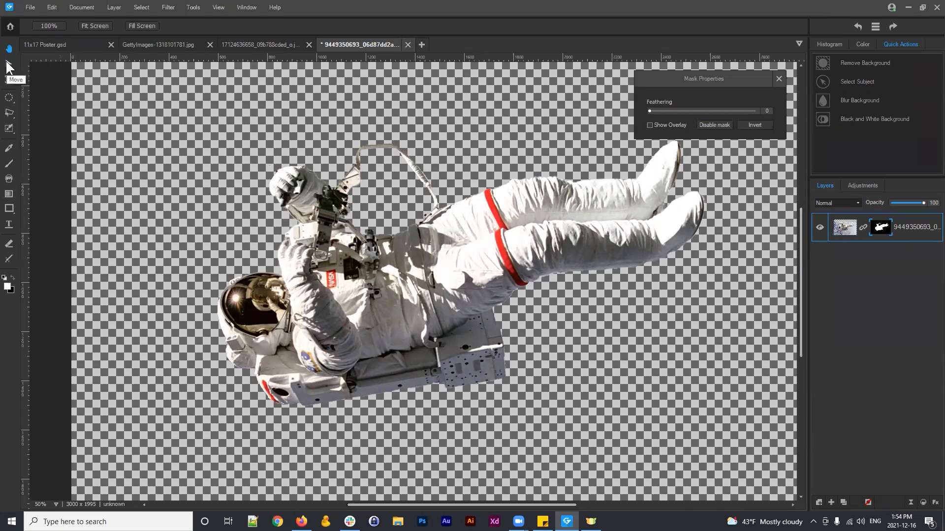
left_click(880, 228)
left_click(10, 69)
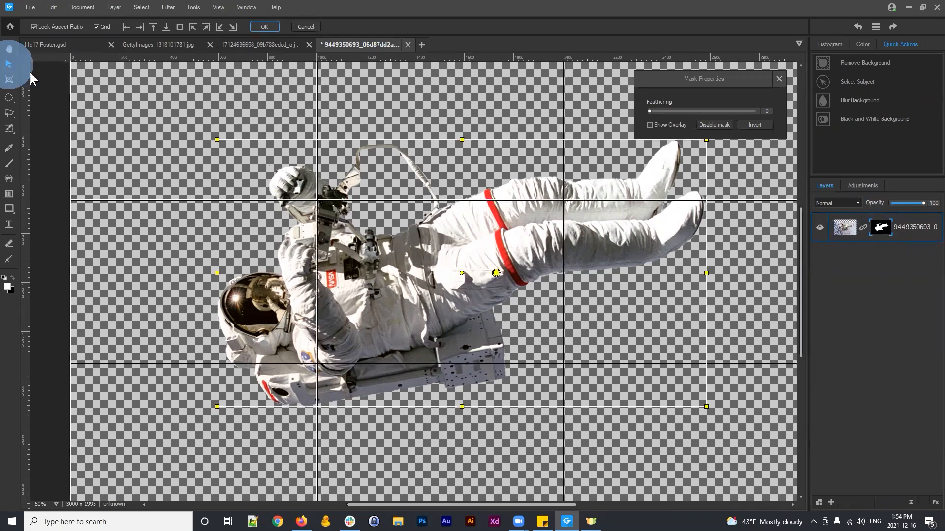
Try moving the unlinked mask around independently of the astronaut photo, and discard the move
left_click_drag(415, 273, 606, 335)
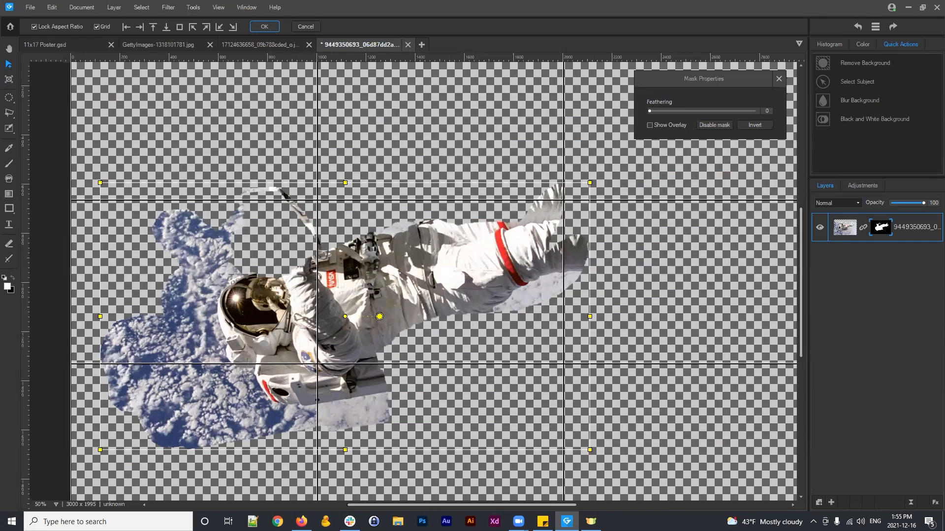
left_click_drag(370, 315, 494, 268)
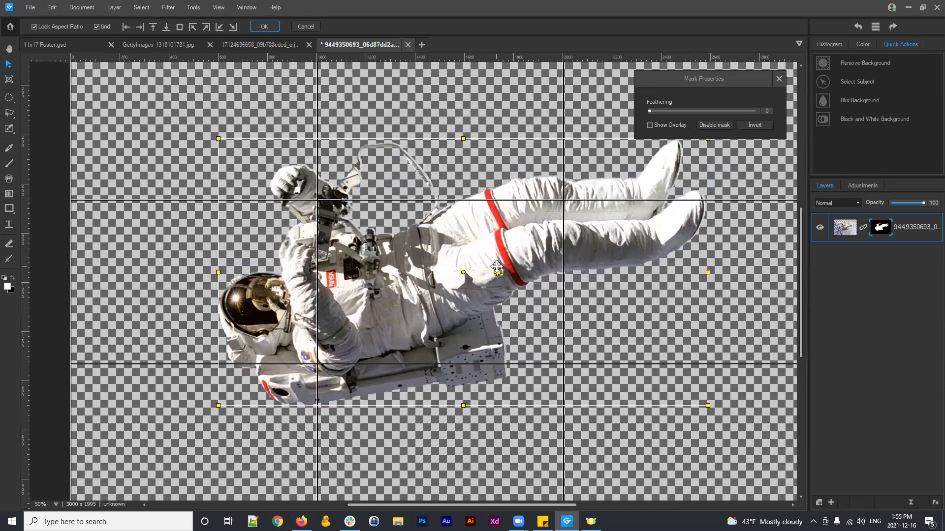
left_click_drag(522, 251, 516, 251)
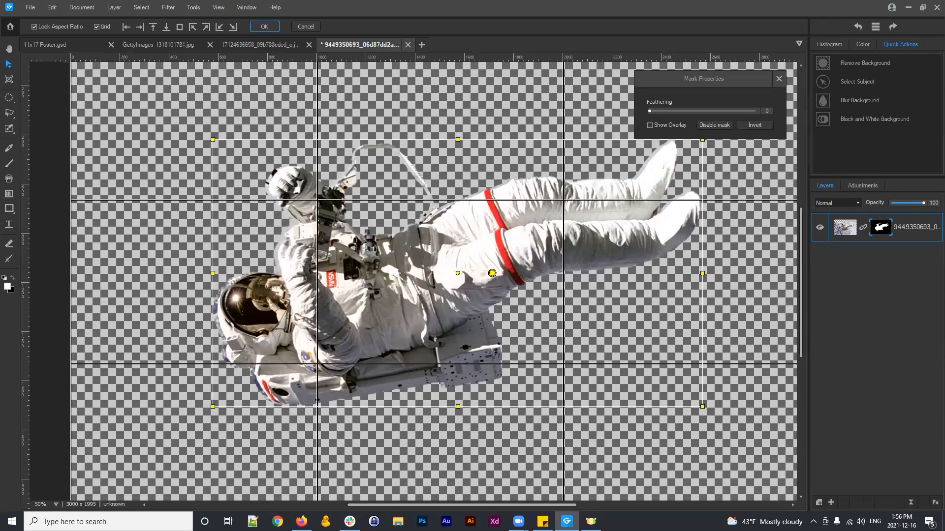
left_click_drag(582, 293, 581, 290)
left_click_drag(493, 262, 490, 257)
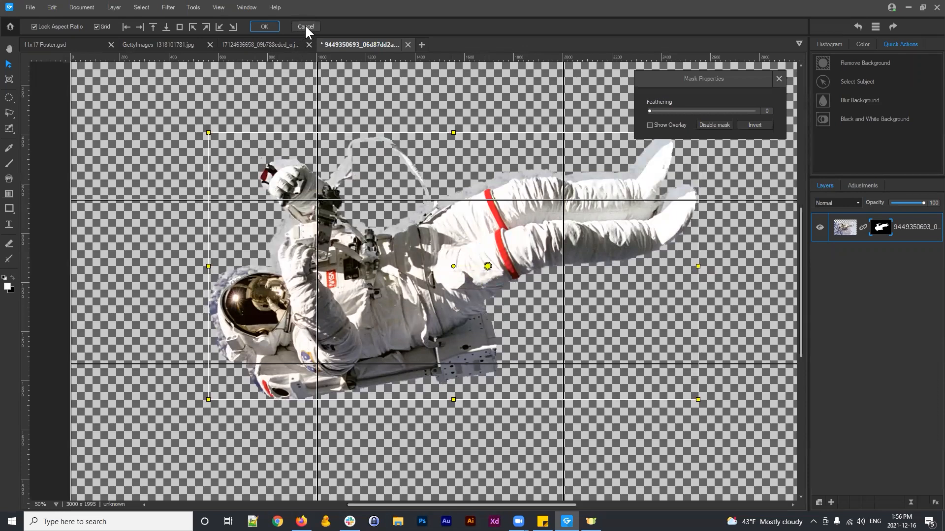
left_click_drag(273, 359, 246, 372)
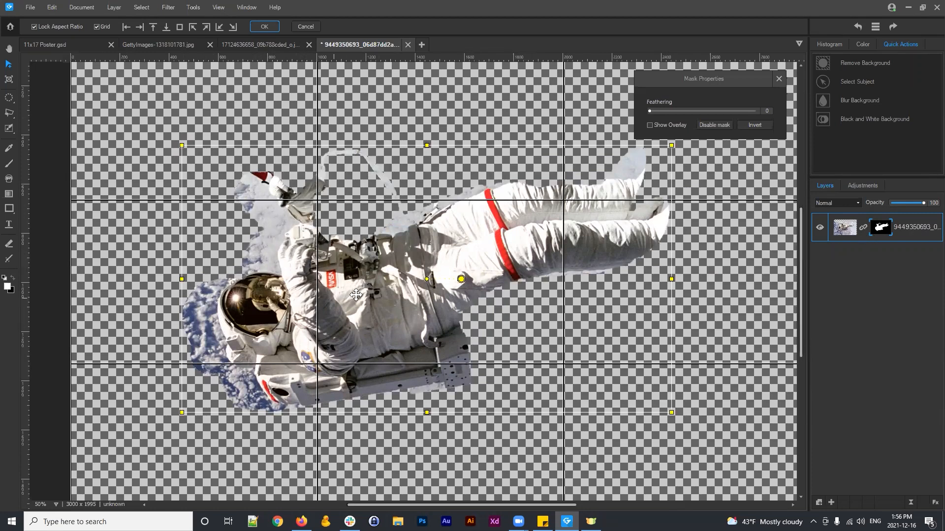
left_click_drag(355, 295, 371, 295)
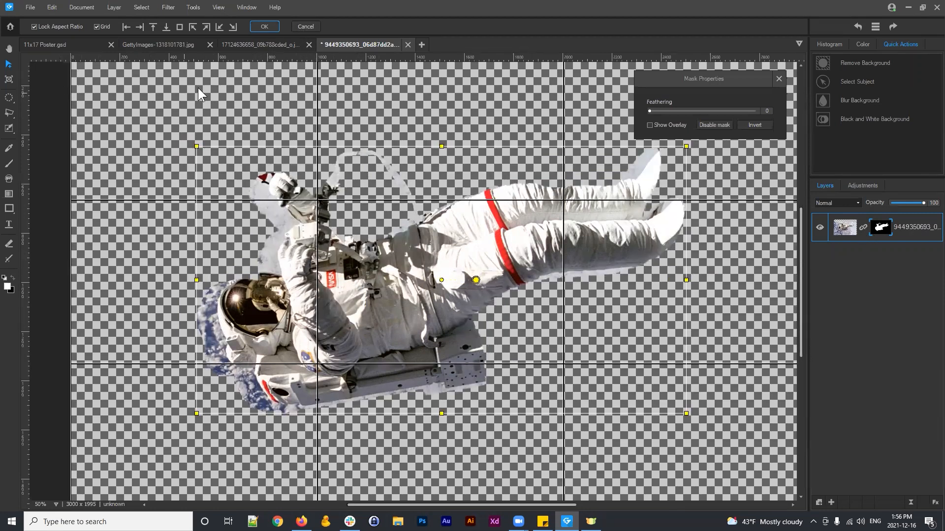
left_click(305, 26)
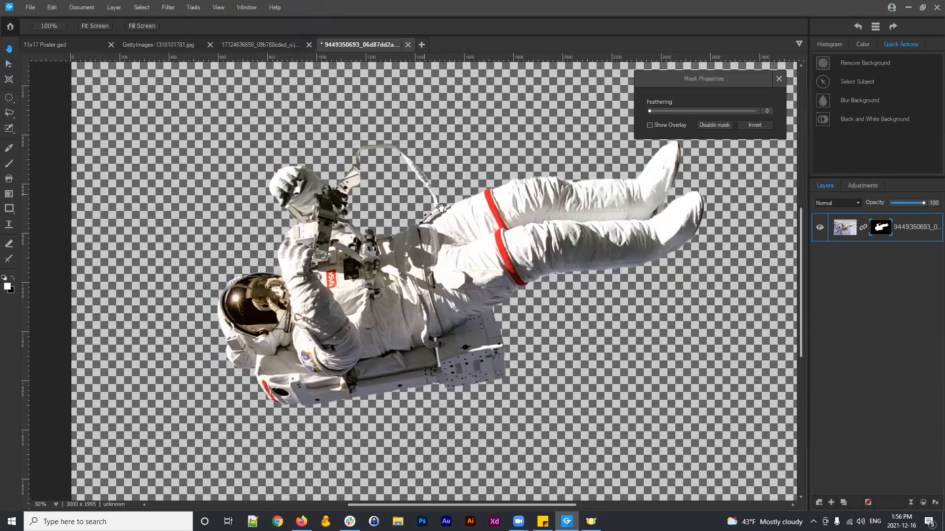
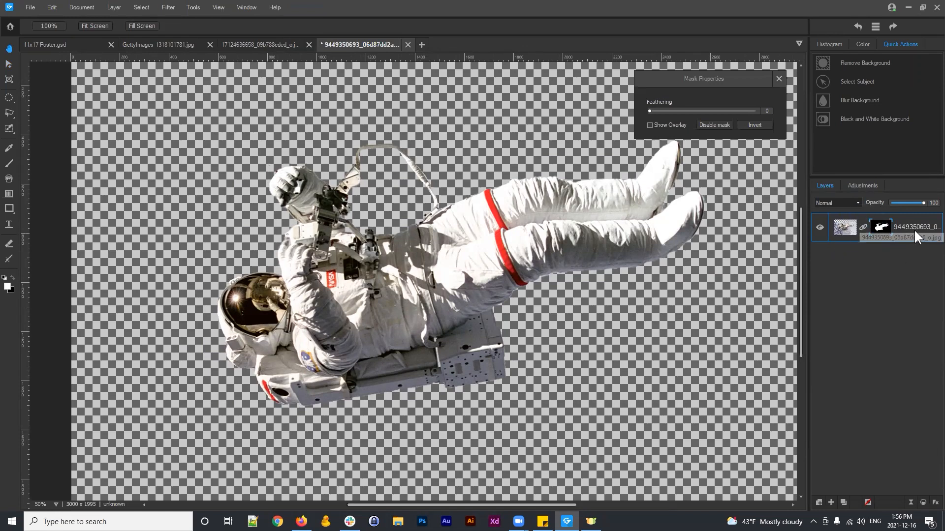
Select the photo's image content, rotate the linked photo and mask clockwise so the astronaut floats head-up, and apply the transform
left_click(845, 227)
left_click(883, 286)
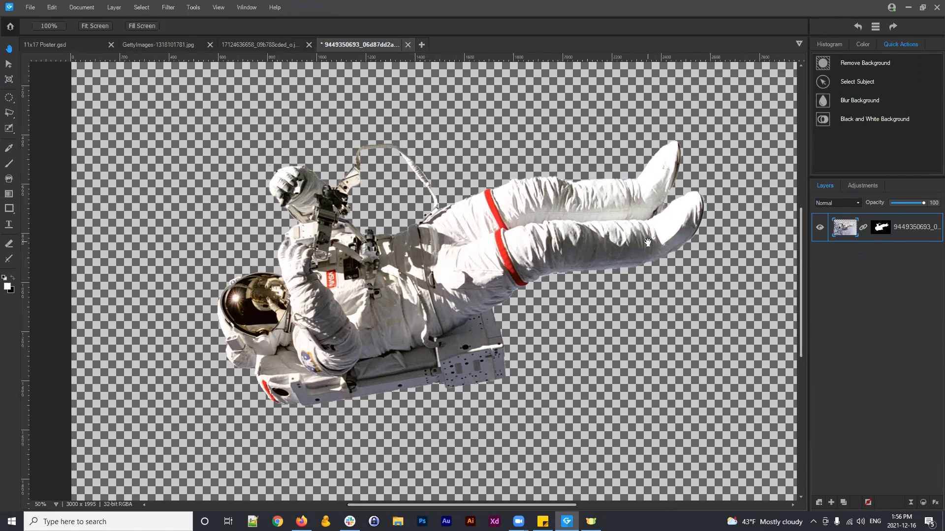
scroll(624, 240, "down", 2)
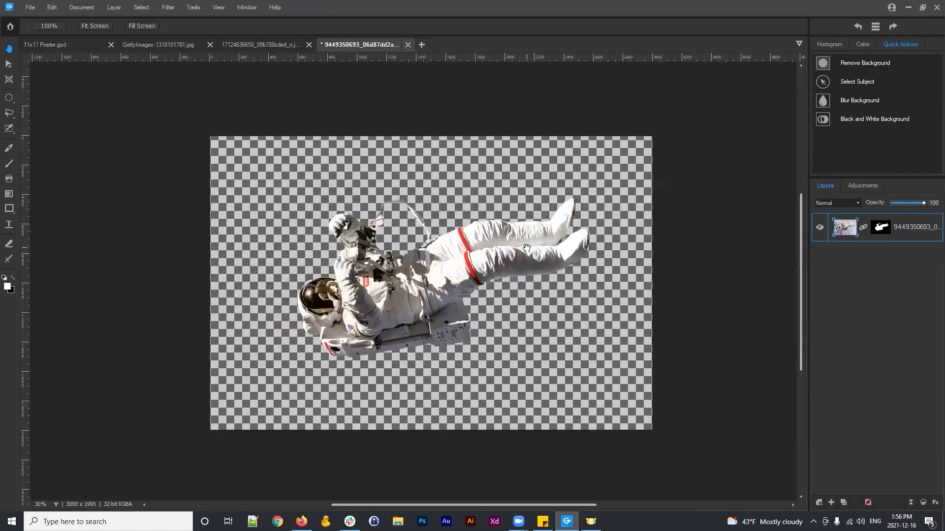
left_click_drag(444, 256, 460, 246)
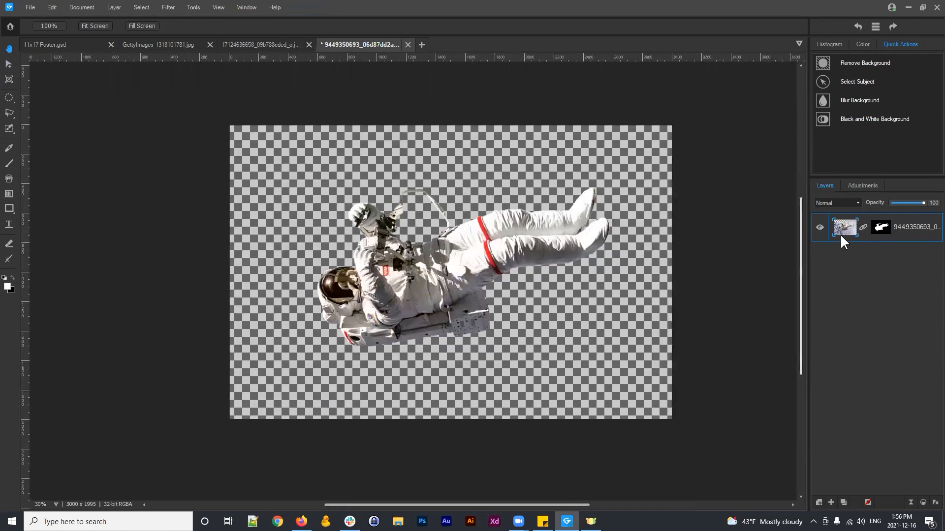
left_click(8, 64)
left_click_drag(474, 323, 473, 362)
left_click_drag(511, 305, 465, 287)
left_click_drag(421, 334, 470, 294)
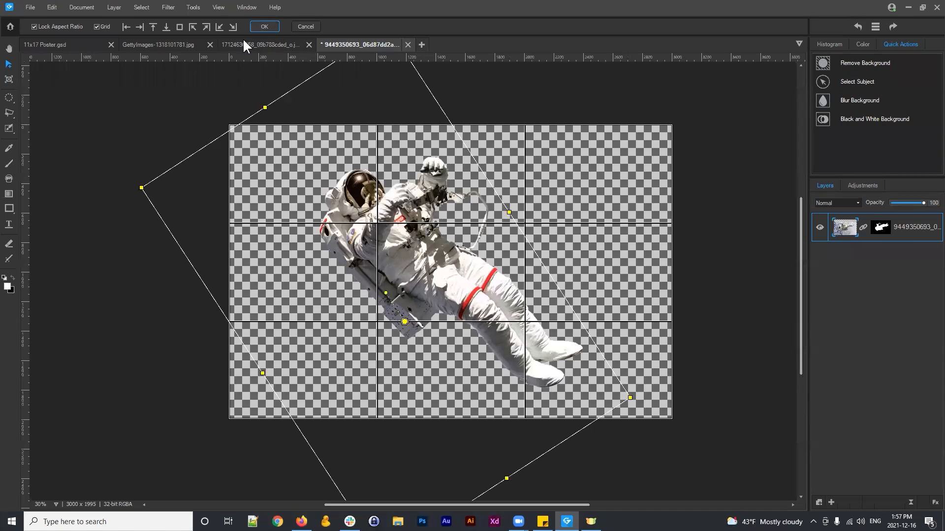
left_click(265, 27)
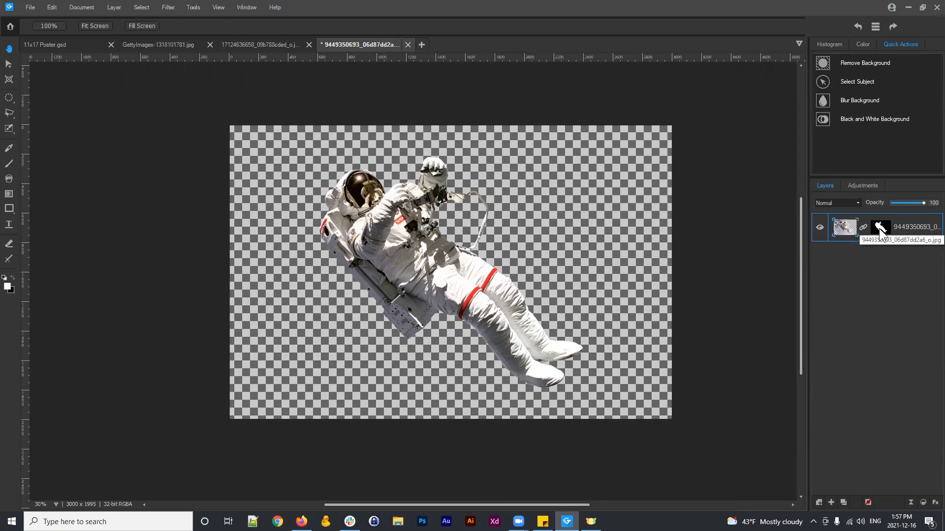
Try extending the canvas above and below the astronaut with a portrait crop of 2822 x 3685 pixels
left_click_drag(472, 278, 470, 257)
left_click_drag(499, 270, 480, 266)
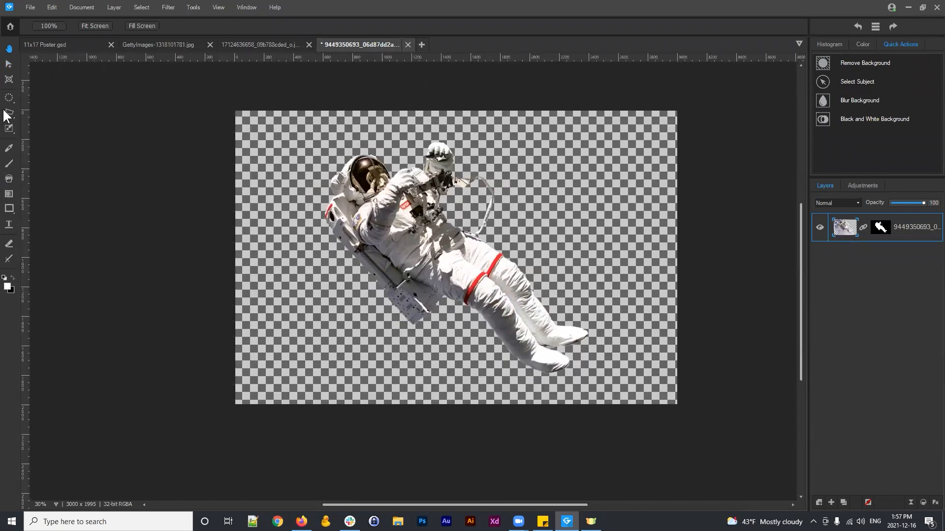
left_click(9, 81)
left_click_drag(415, 205, 417, 169)
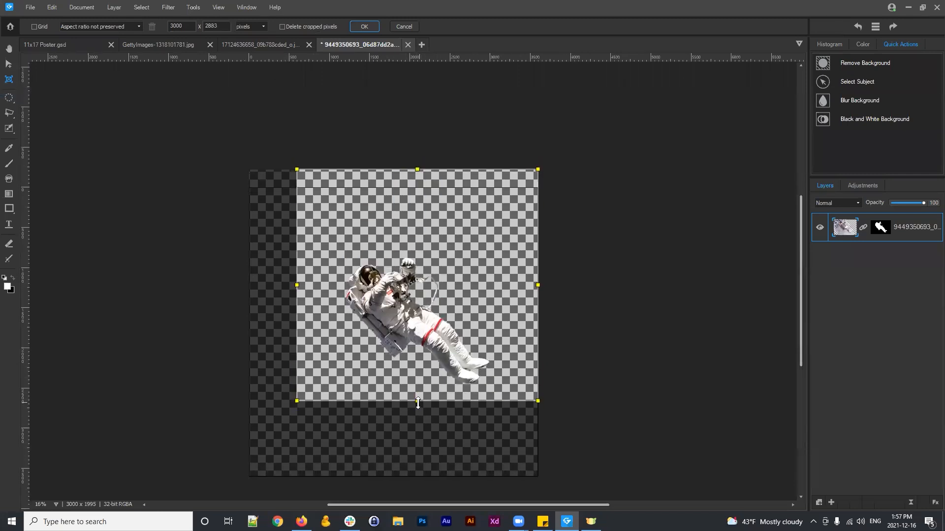
left_click_drag(418, 402, 419, 436)
left_click_drag(539, 286, 531, 286)
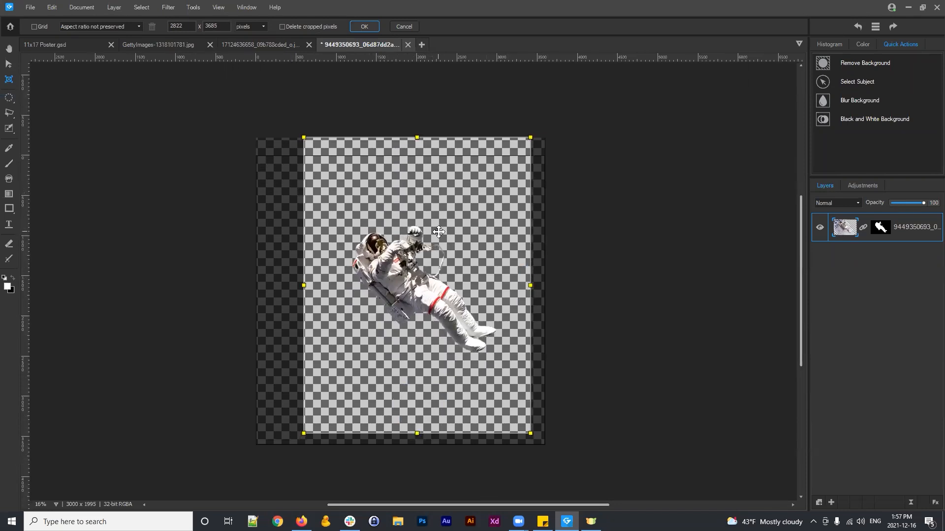
left_click(365, 26)
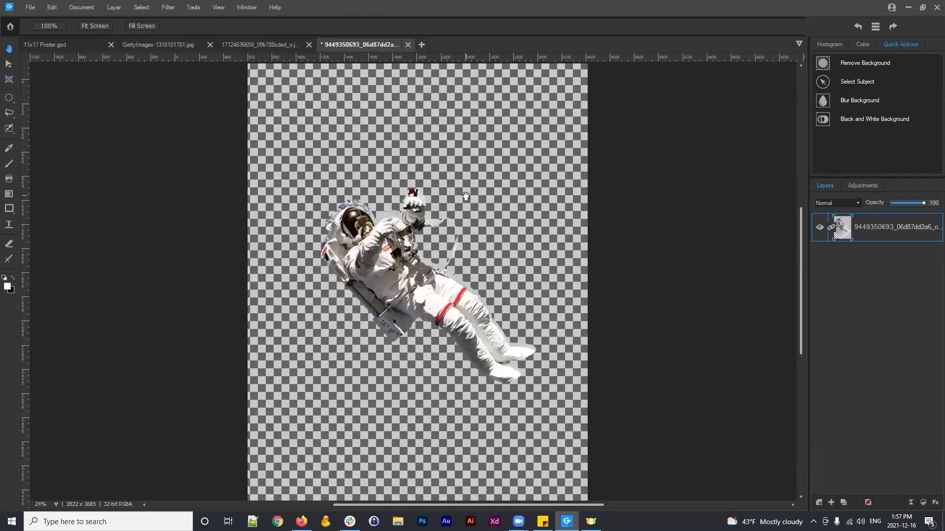
Inspect the astronaut's edges on the cropped canvas, and undo the crop
left_click(401, 256)
left_click_drag(391, 279, 421, 262)
scroll(400, 205, "up", 3)
scroll(413, 199, "down", 2)
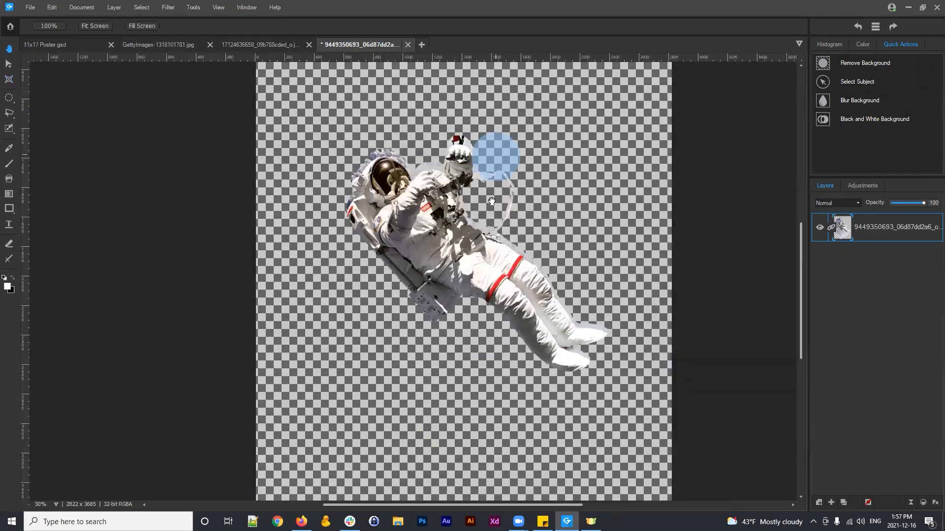
left_click_drag(495, 157, 495, 238)
left_click_drag(451, 259, 448, 229)
key("ctrl+z")
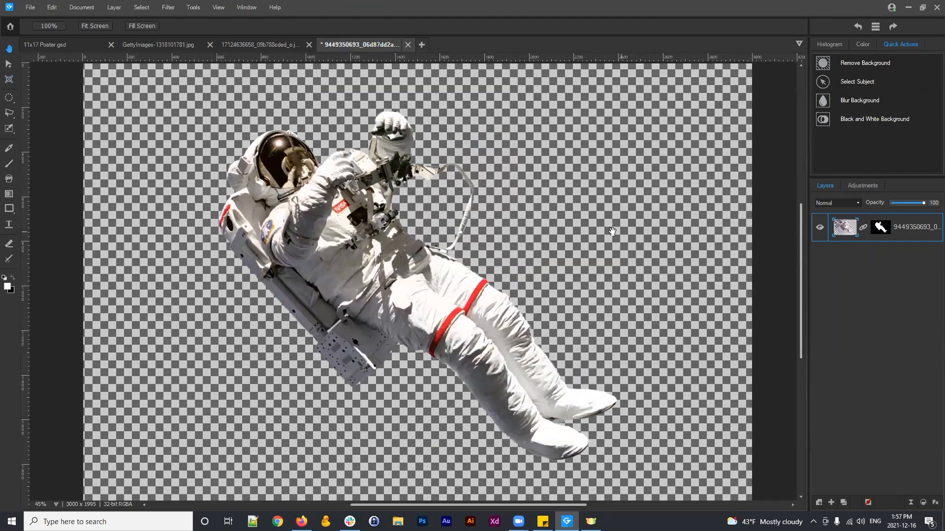
scroll(388, 253, "down", 3)
scroll(387, 252, "up", 2)
mouse_move(391, 249)
left_mouse_down()
mouse_move(437, 244)
mouse_move(439, 223)
mouse_move(395, 233)
left_mouse_up()
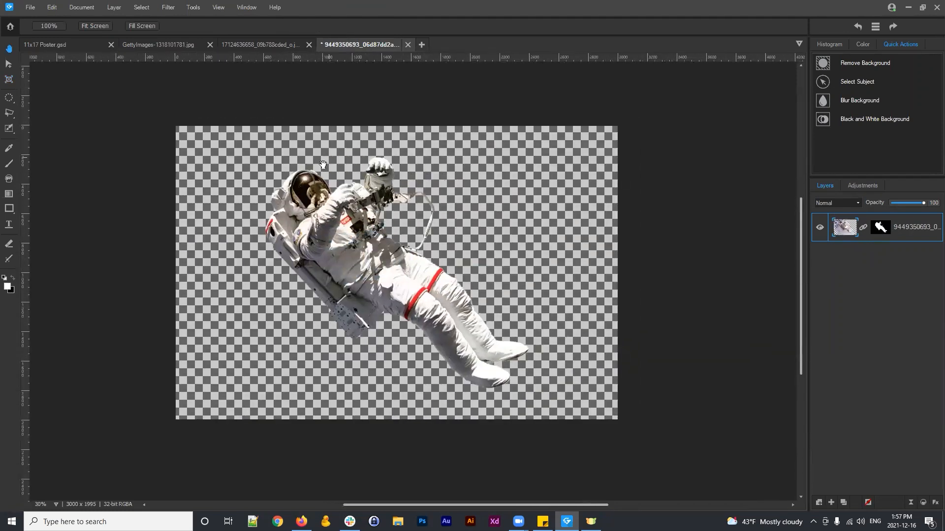
left_click_drag(326, 217, 362, 210)
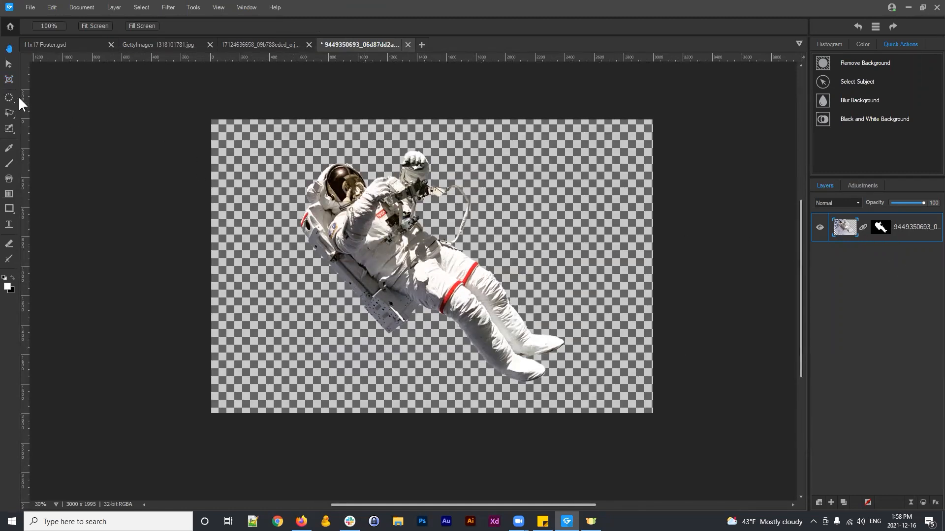
mouse_move(433, 222)
left_mouse_down()
mouse_move(442, 222)
mouse_move(422, 206)
mouse_move(428, 213)
left_mouse_up()
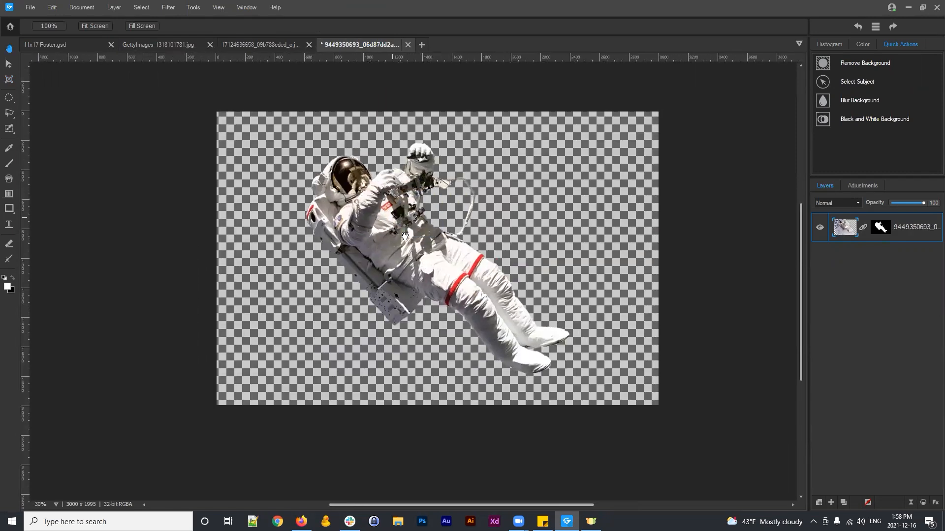
Copy the nebula image from its own document and paste it as a new layer in the astronaut document
left_click(263, 44)
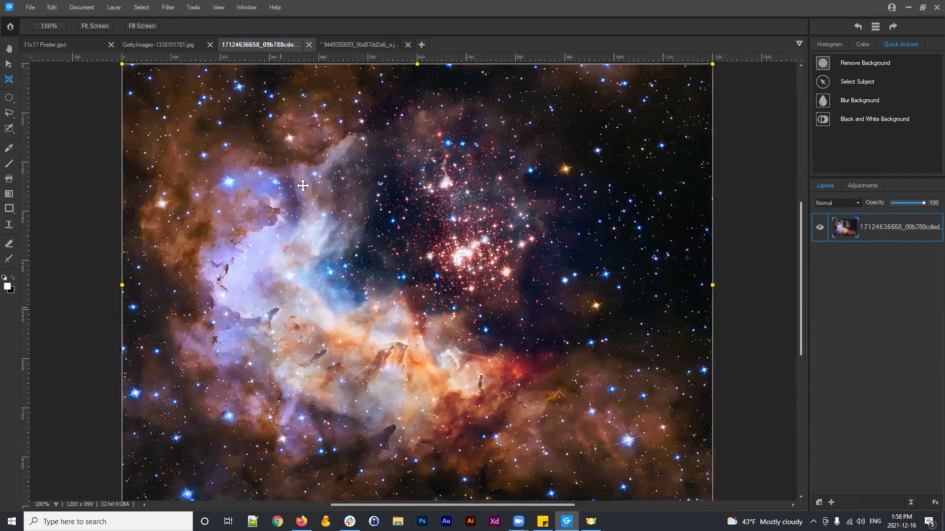
left_click(877, 226)
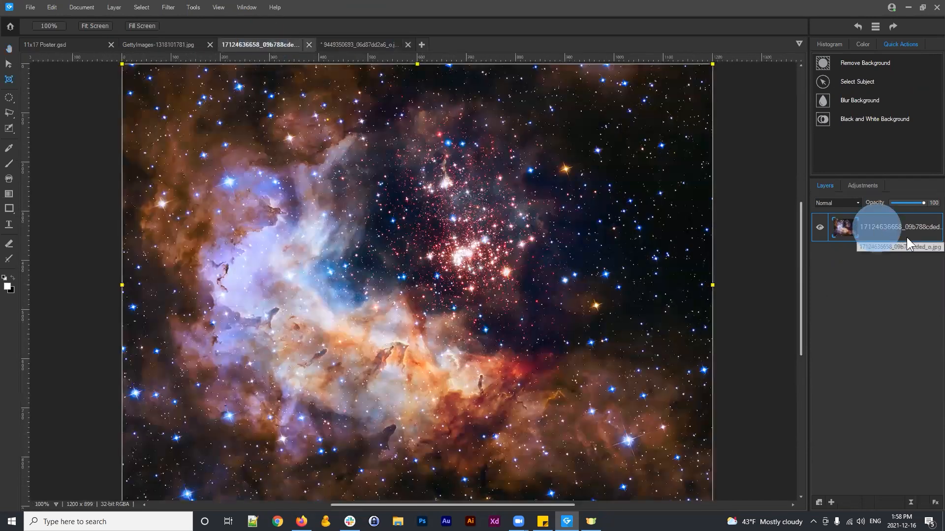
key("ctrl+c")
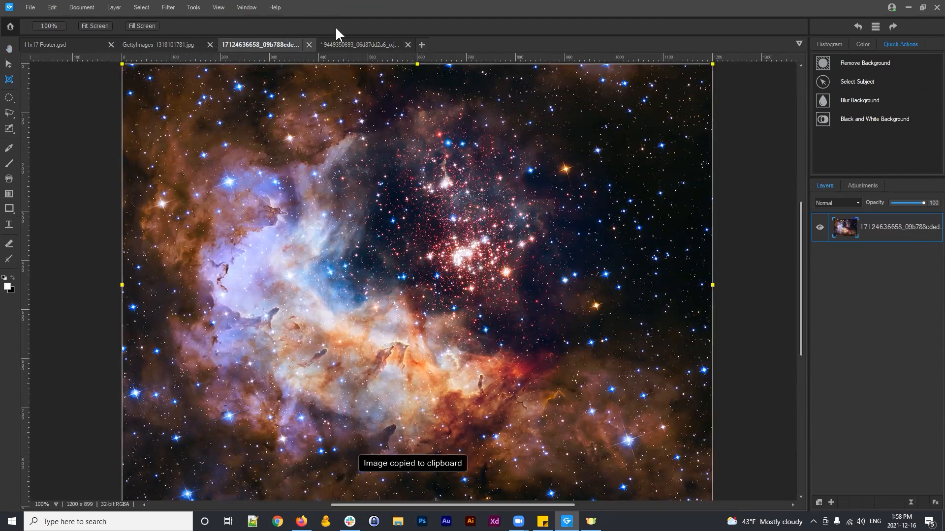
left_click(356, 44)
left_click(454, 222)
left_click_drag(465, 210, 453, 210)
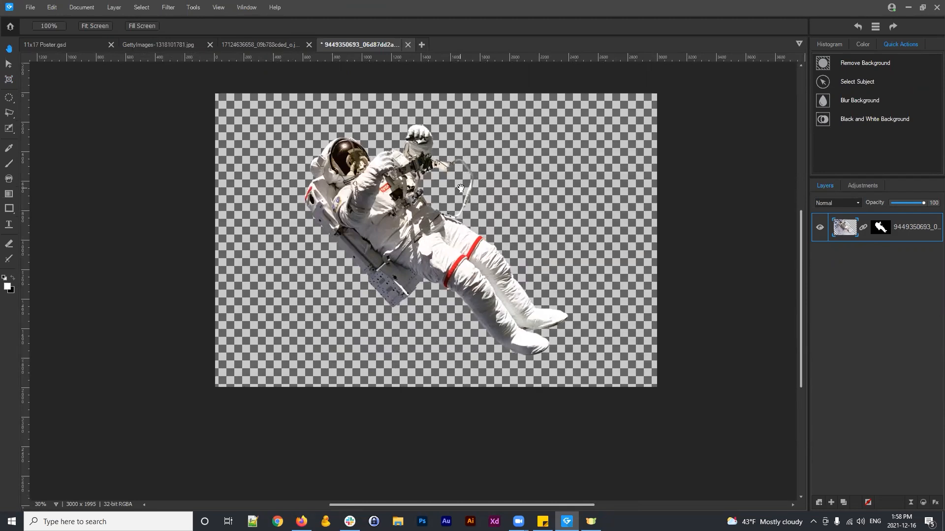
key("ctrl+v")
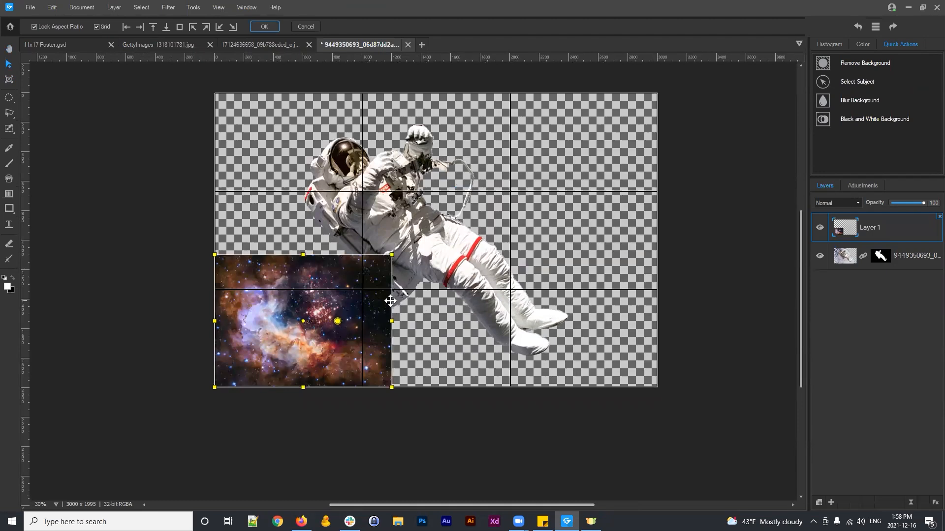
Enlarge and position the pasted nebula so it covers the whole canvas, and apply the transform
left_click_drag(354, 291, 474, 200)
left_click_drag(471, 241, 340, 156)
left_click_drag(383, 214, 660, 371)
mouse_move(562, 265)
left_mouse_down()
mouse_move(569, 249)
mouse_move(557, 253)
left_mouse_up()
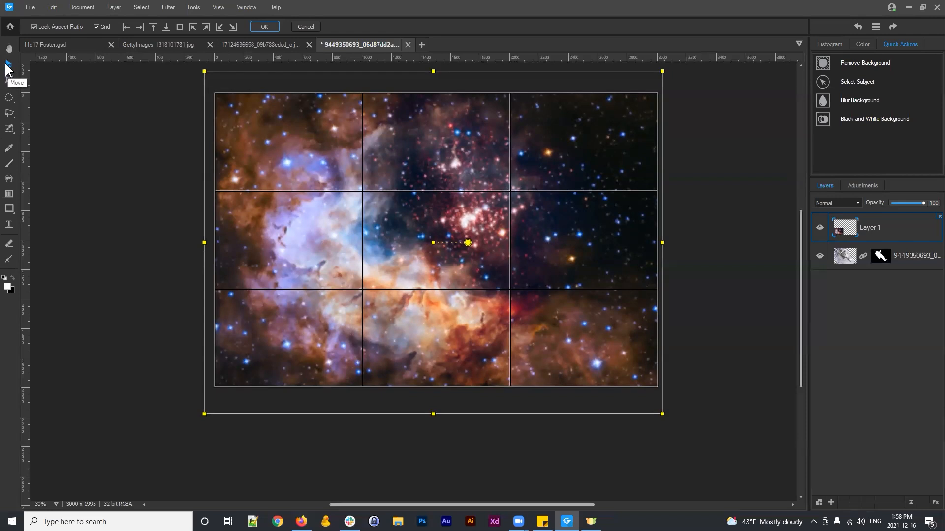
left_click_drag(445, 190, 450, 187)
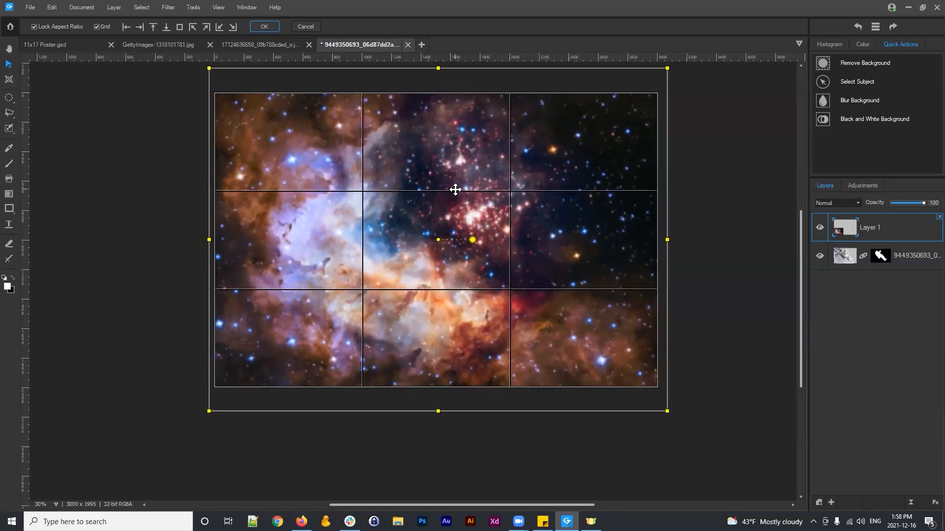
left_click(264, 24)
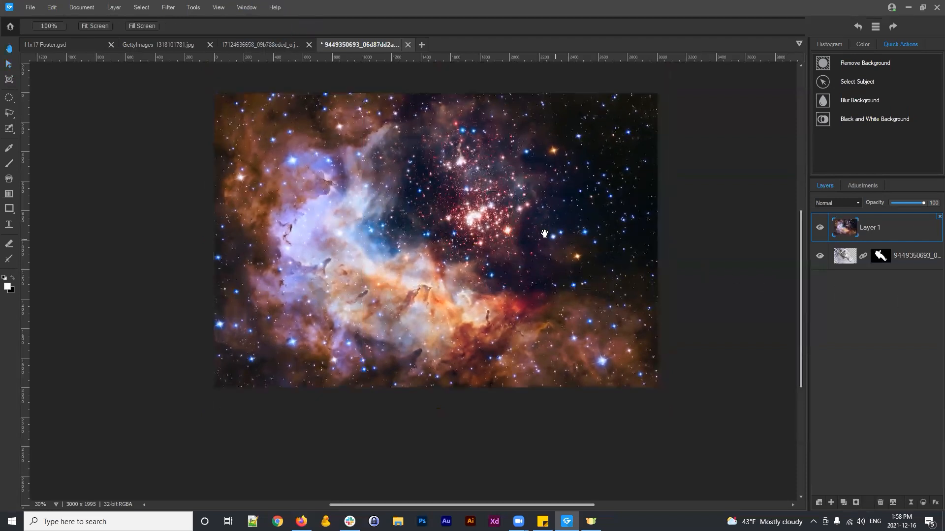
Reorder the nebula layer beneath the masked astronaut layer
left_click_drag(440, 221, 447, 243)
left_click(885, 227)
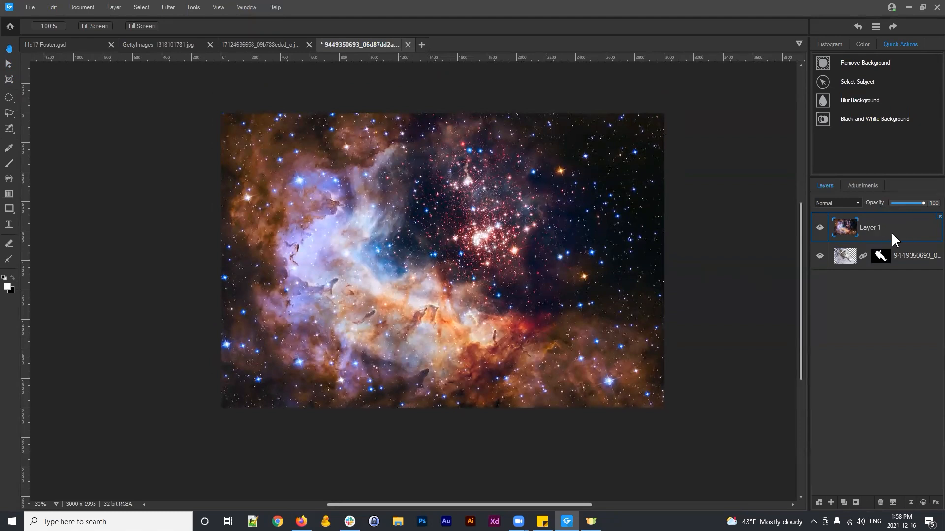
left_click_drag(875, 221, 879, 273)
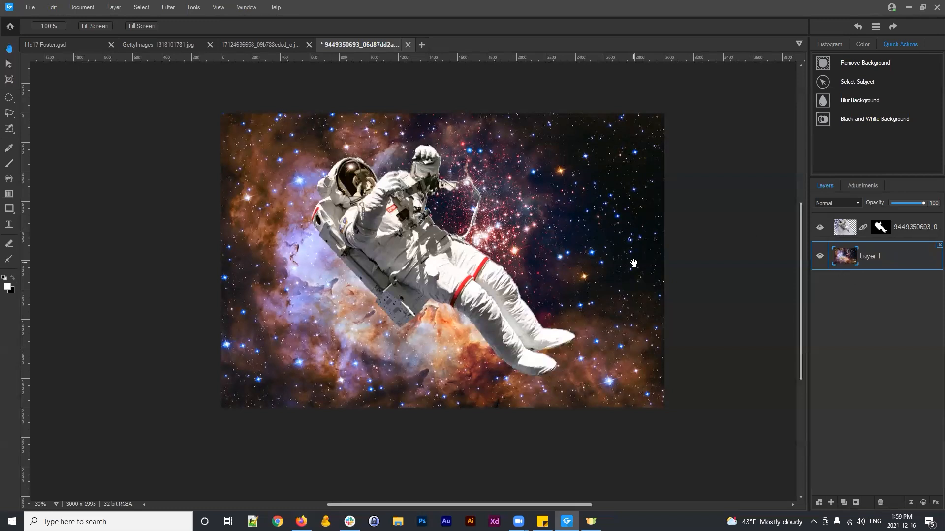
left_click(891, 254)
Open the astronaut mask's properties, try a feathering of 71, and set the feathering to 6
double_click(881, 227)
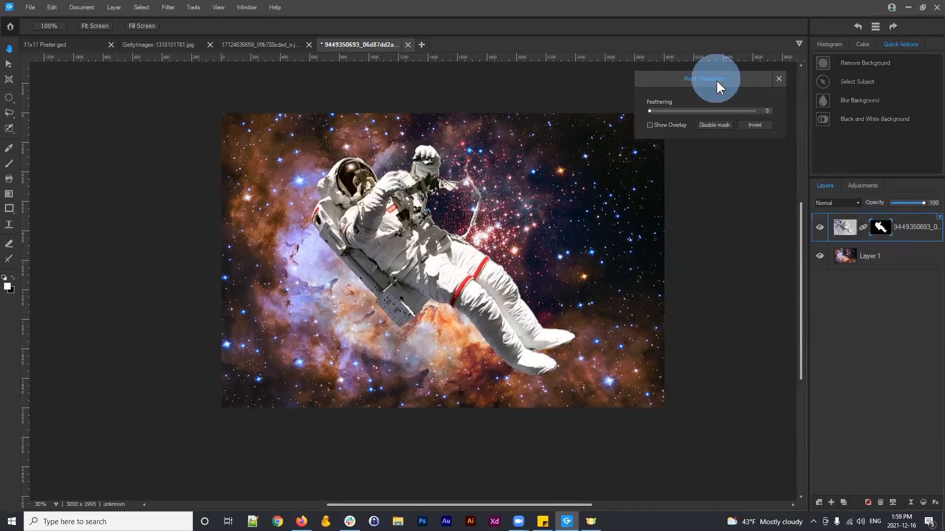
left_click_drag(716, 79, 696, 108)
left_click_drag(634, 140, 709, 140)
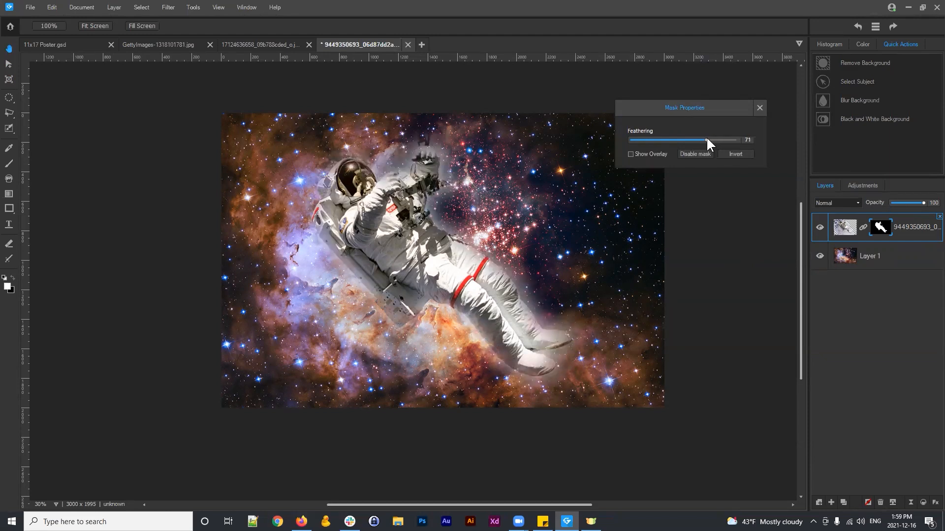
left_click_drag(639, 144, 636, 141)
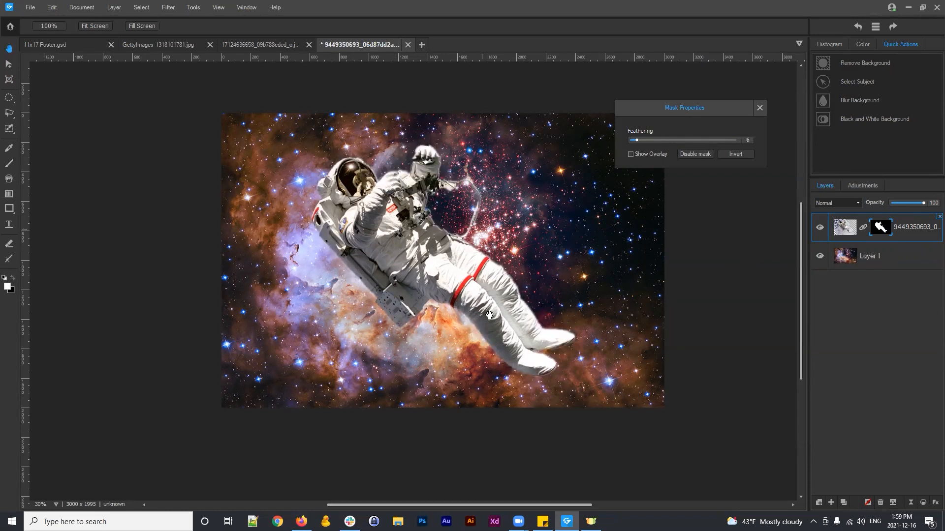
Reopen the astronaut mask's properties, invert the mask and back again to compare, and close the properties
left_click(759, 107)
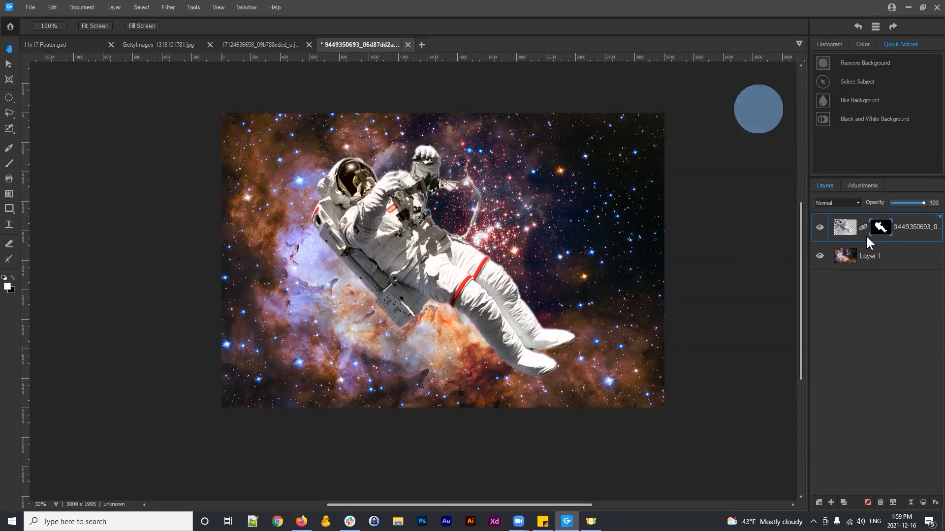
double_click(881, 228)
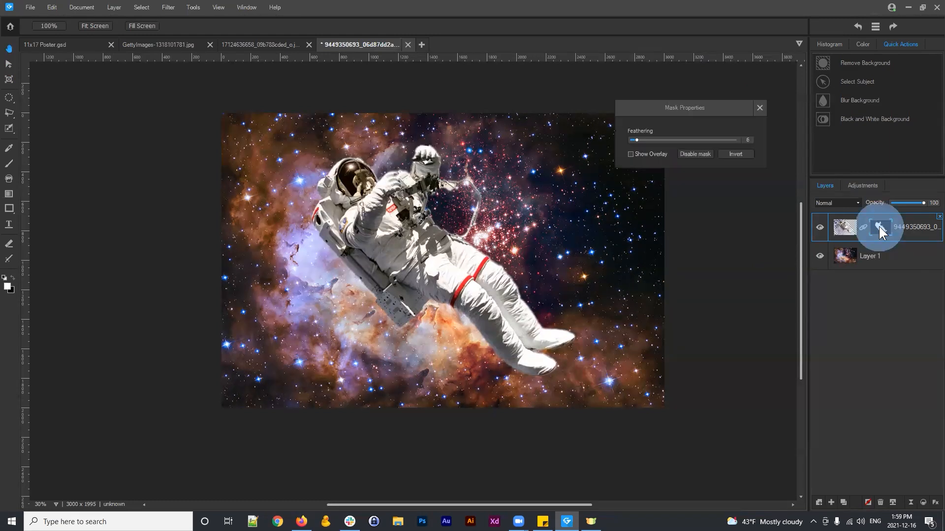
left_click(686, 110)
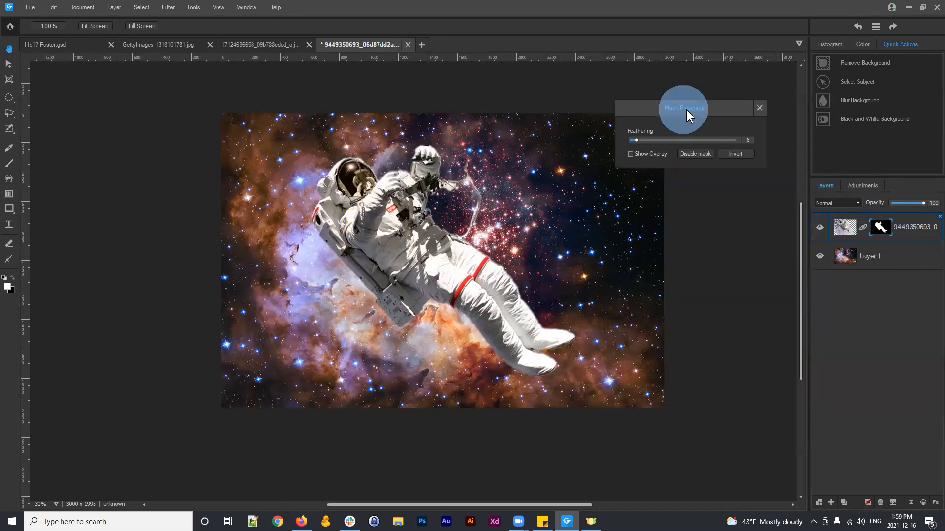
left_click_drag(686, 109, 682, 109)
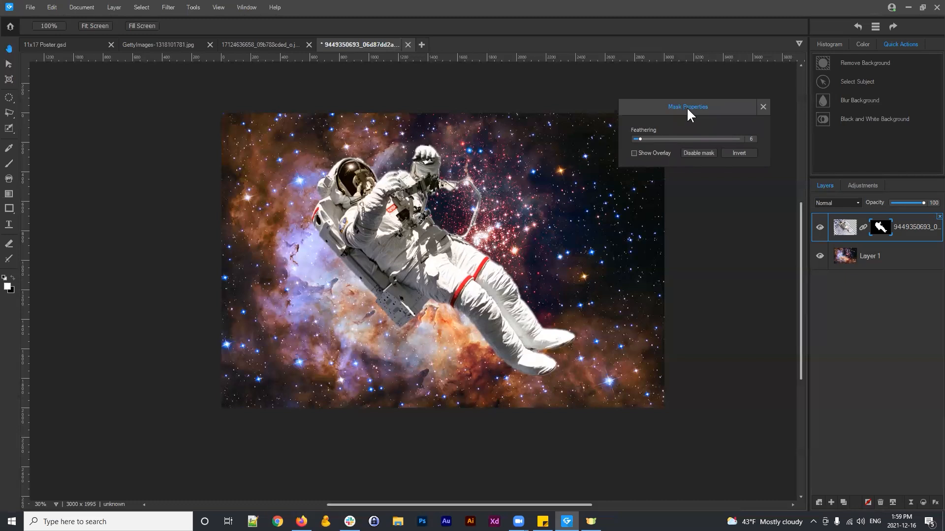
mouse_move(687, 109)
left_mouse_down()
mouse_move(692, 89)
mouse_move(697, 99)
left_mouse_up()
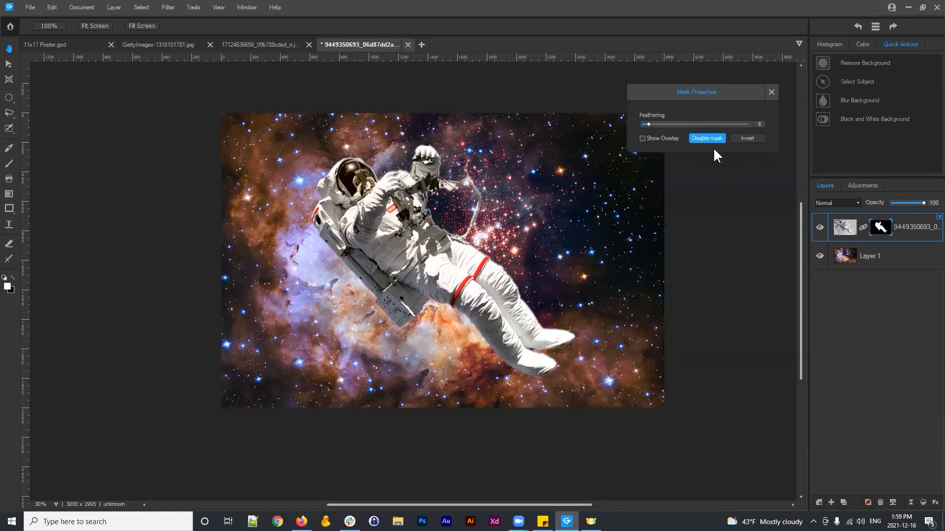
left_click(747, 137)
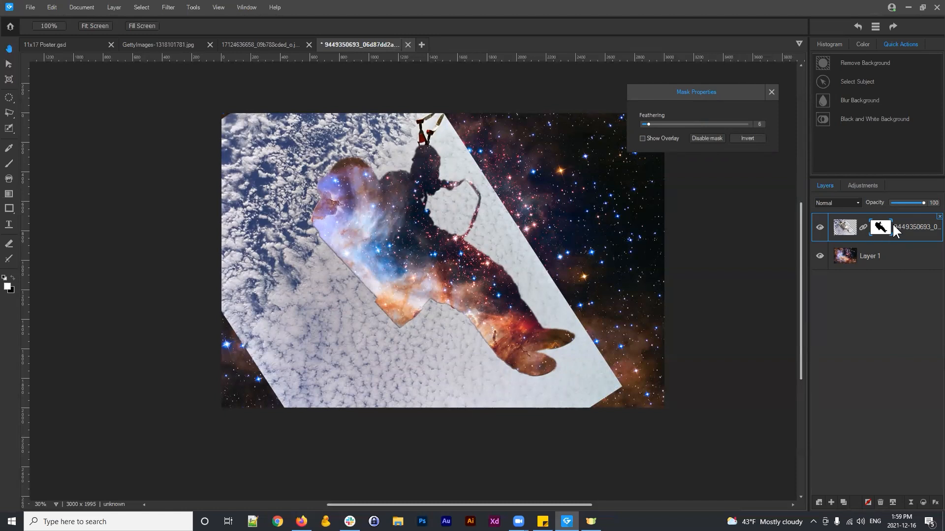
left_click(748, 138)
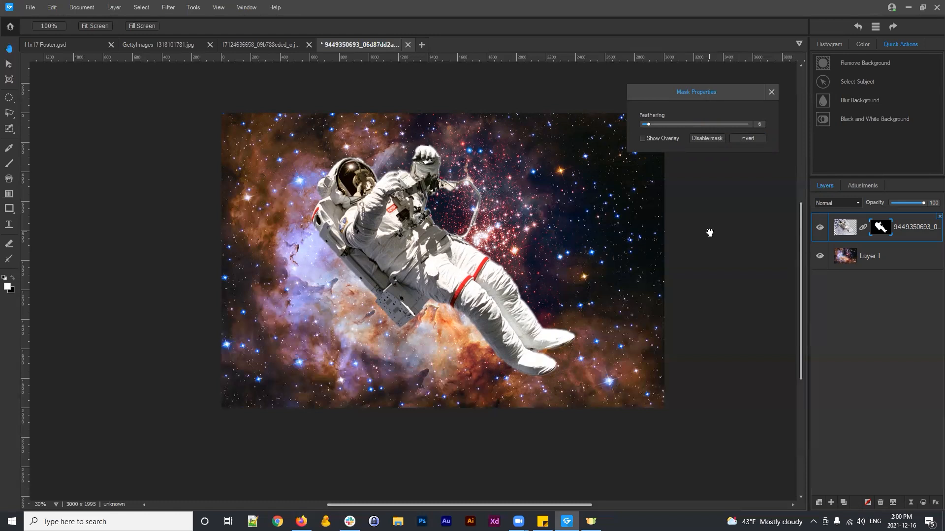
left_click(746, 139)
left_click(746, 139)
left_click(771, 92)
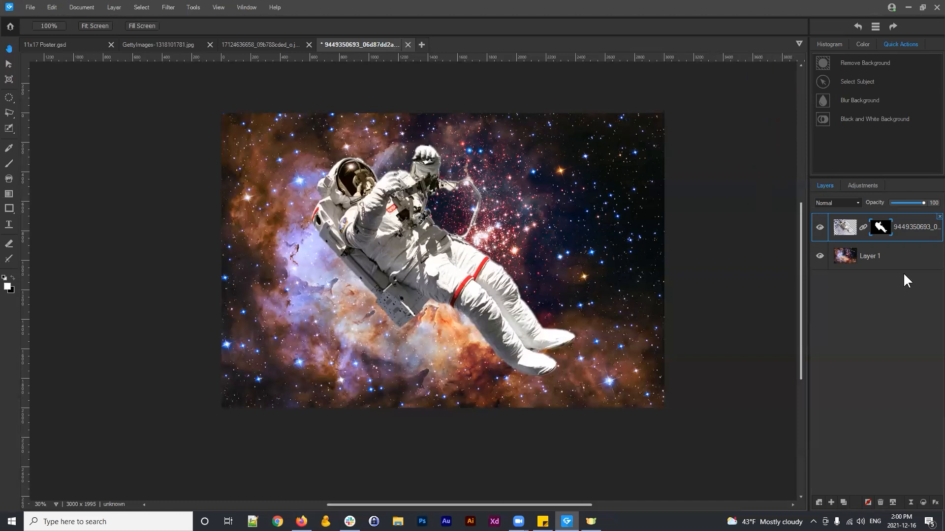
Open the astronaut layer's effects, look over the available effect types, and close them
left_click(901, 222)
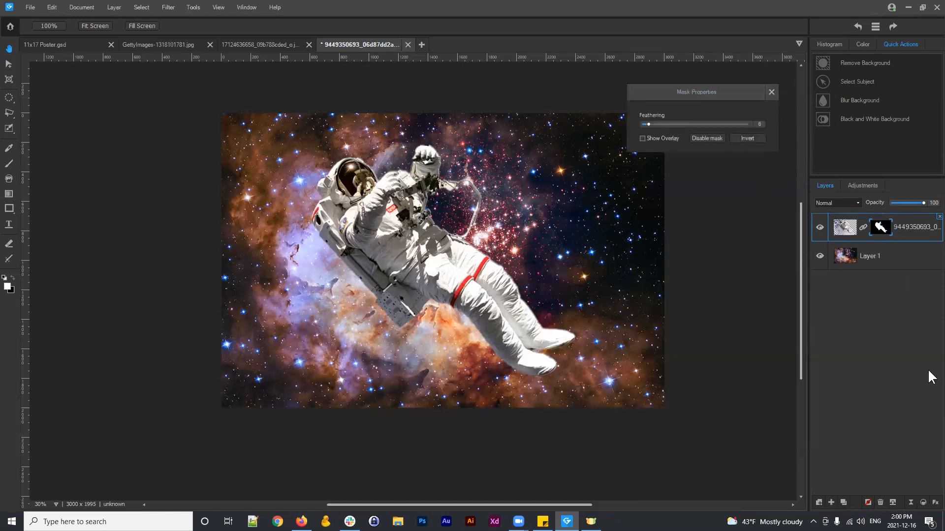
left_click(932, 506)
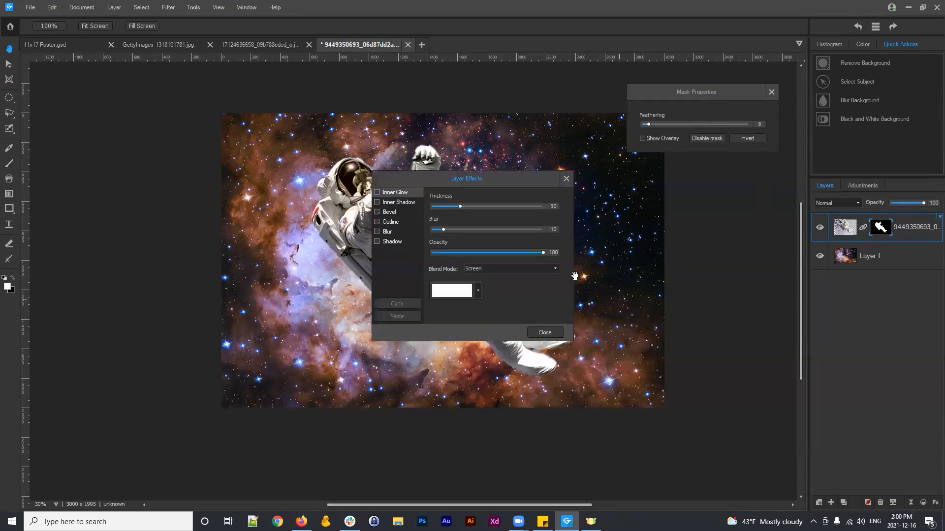
left_click_drag(494, 175, 695, 171)
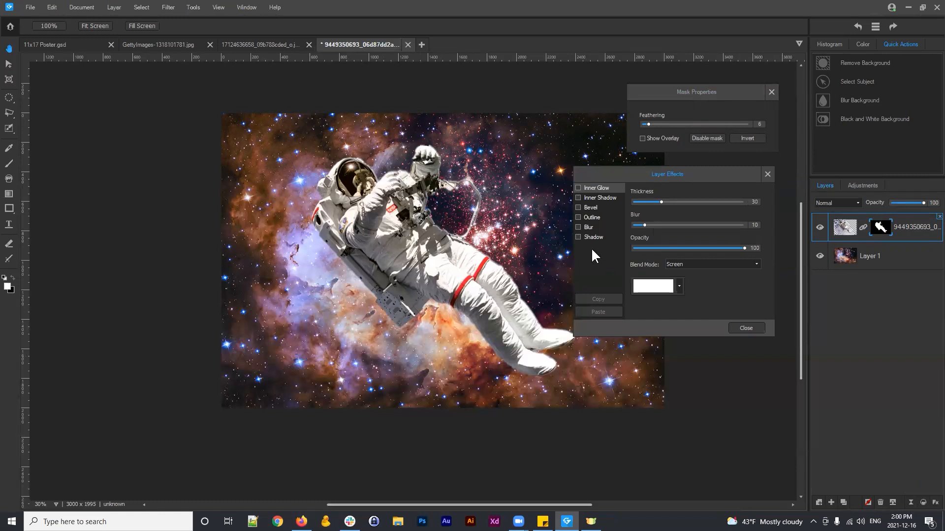
left_click(767, 173)
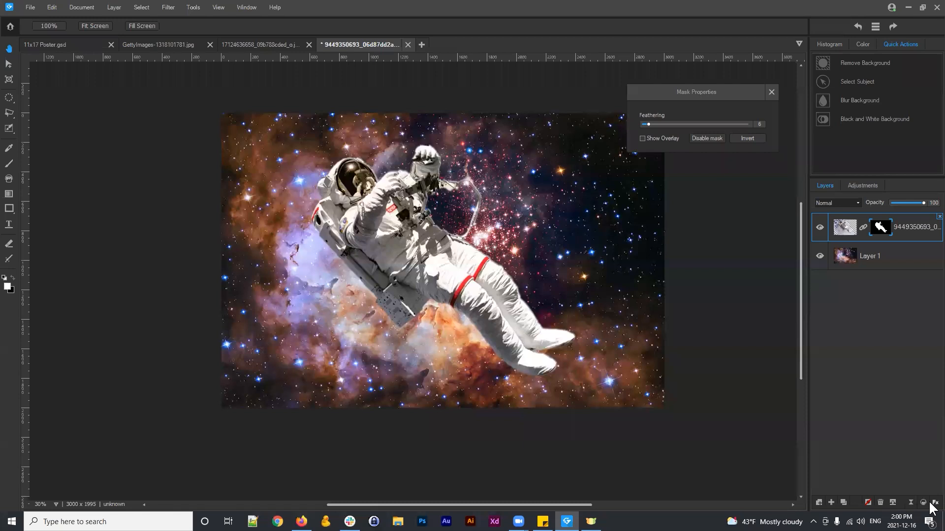
Add a Shadow effect to the astronaut layer with blur 5, distance 18, opacity 35 and angle 30
left_click(931, 504)
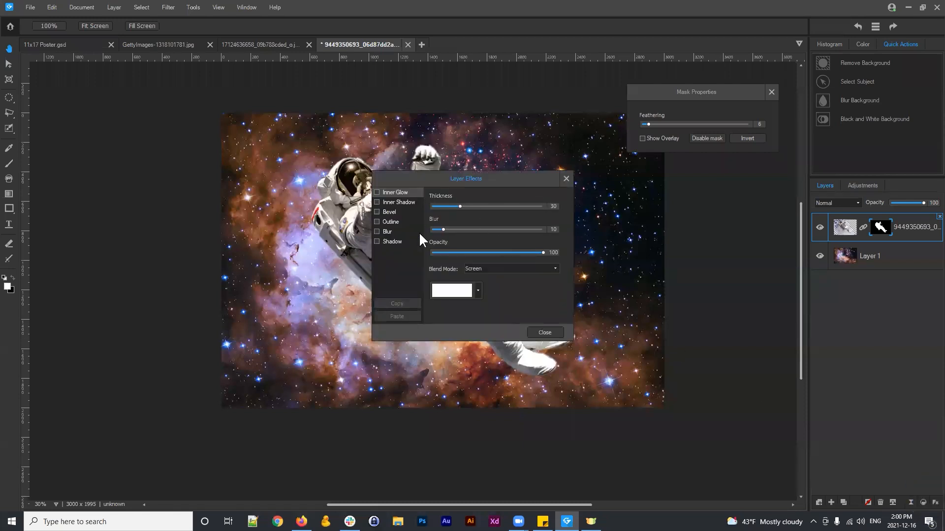
left_click(377, 241)
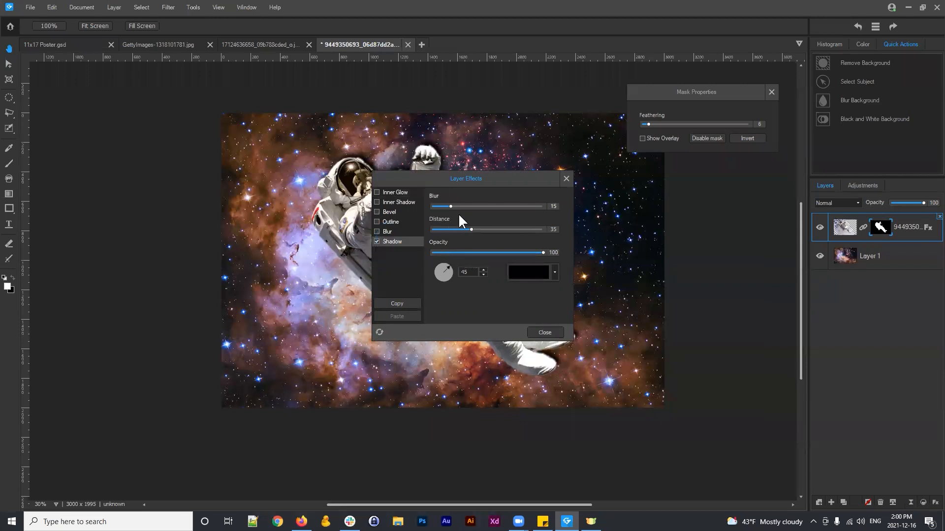
left_click_drag(493, 180, 675, 168)
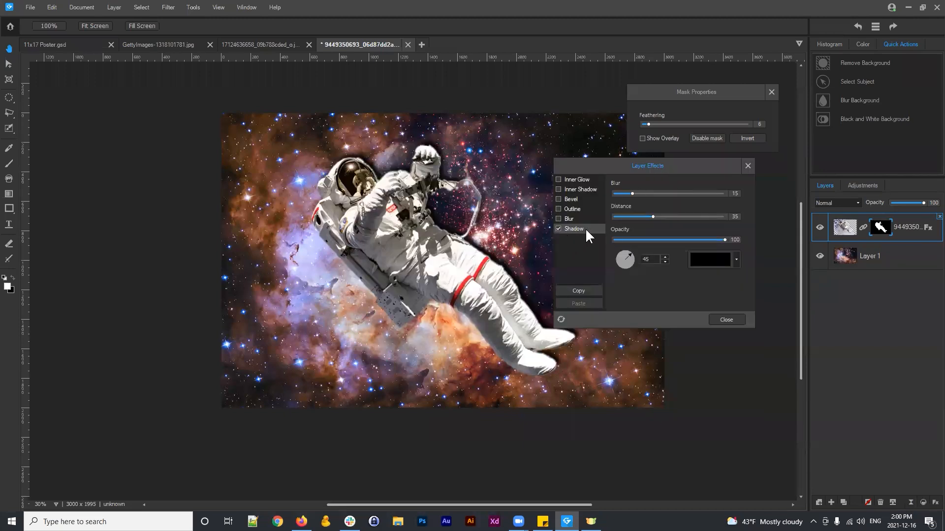
left_click_drag(708, 239, 659, 239)
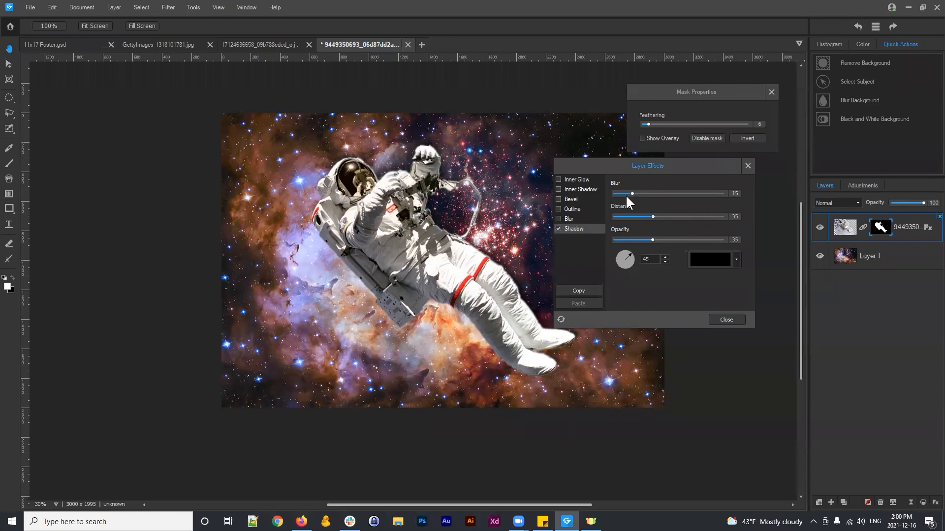
left_click_drag(624, 192, 642, 244)
mouse_move(633, 264)
left_mouse_down()
mouse_move(630, 255)
mouse_move(619, 264)
mouse_move(633, 252)
left_mouse_up()
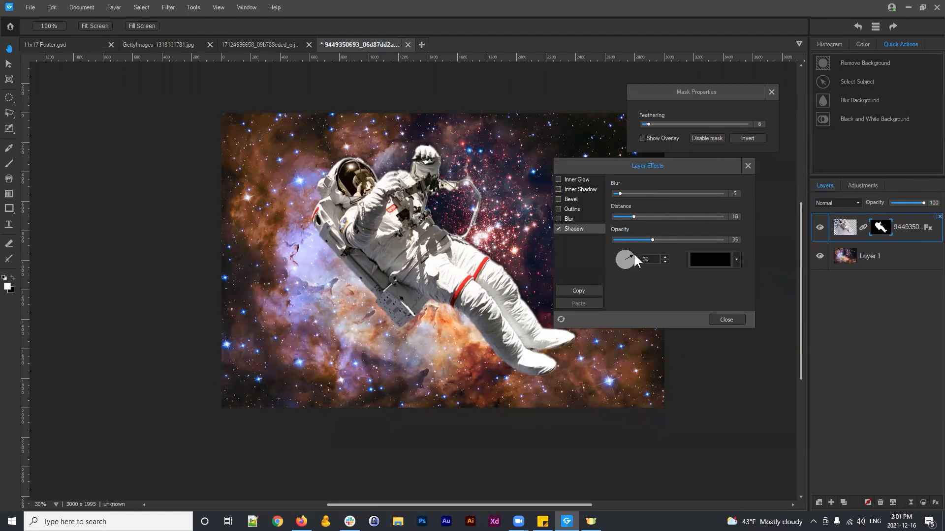
left_click(732, 319)
left_click(910, 318)
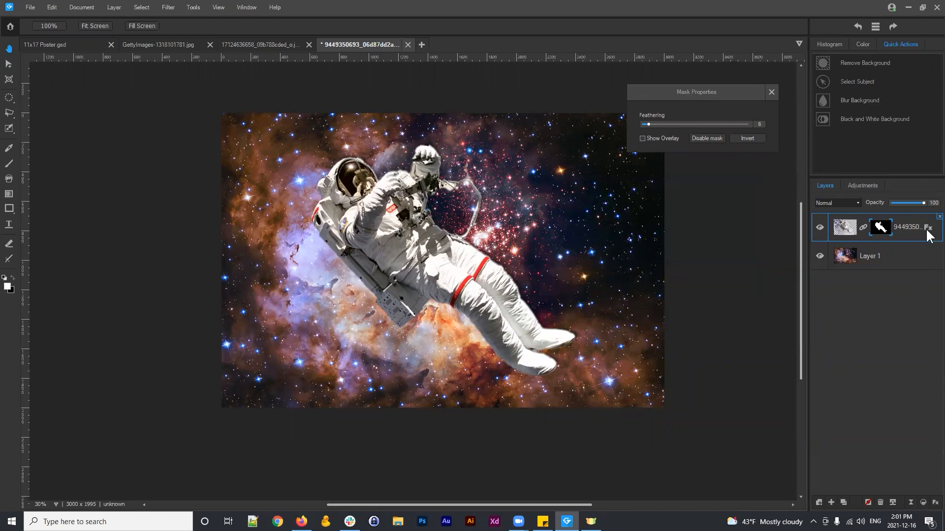
Reopen the astronaut layer's effects from its effect marker, and close the effects and mask properties dialogs
left_click(928, 229)
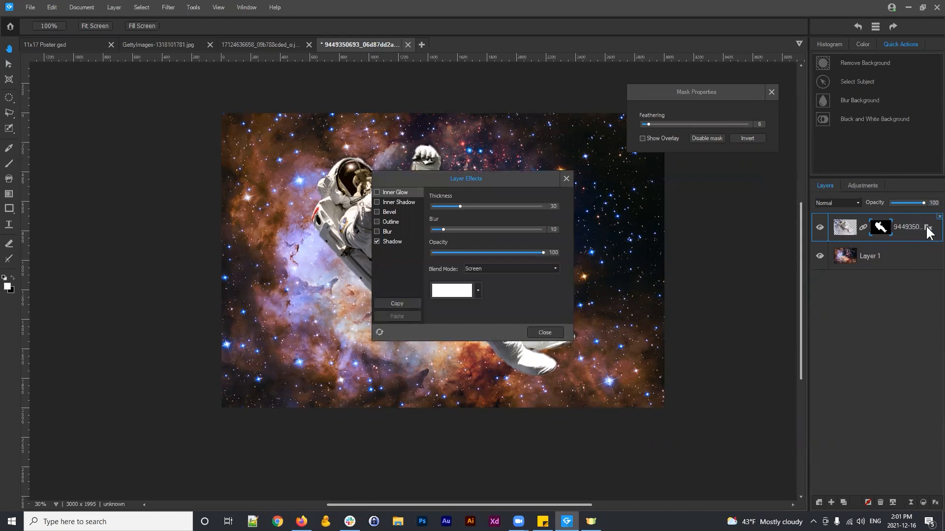
left_click(567, 178)
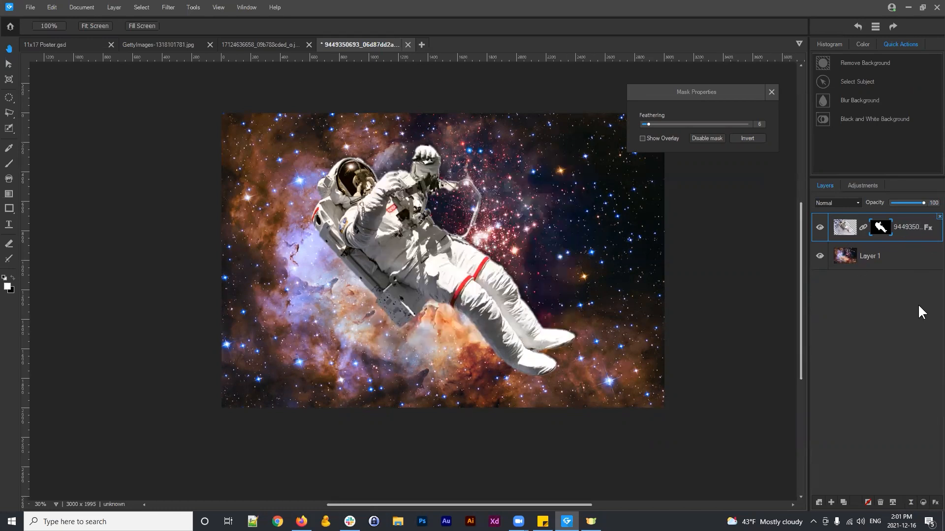
left_click(771, 92)
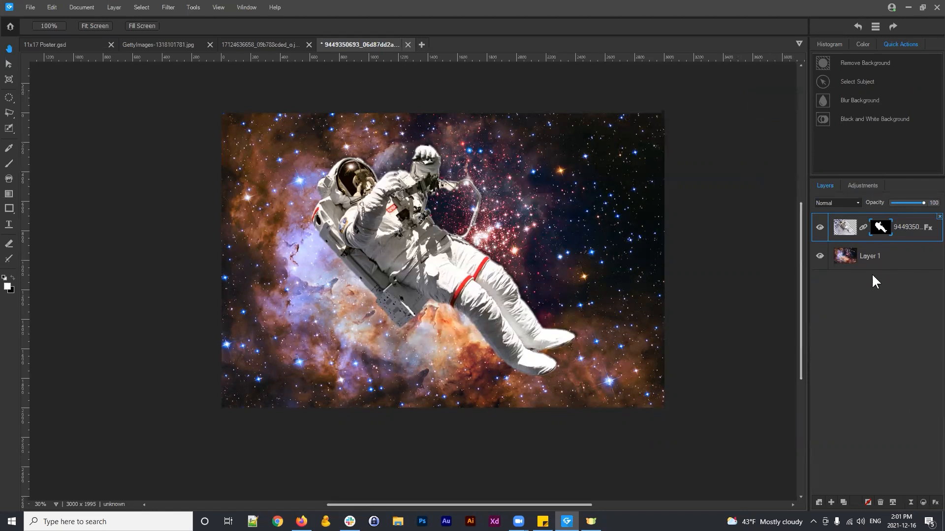
left_click(915, 234)
left_click(775, 90)
Copy the dark texture from the GettyImages document and paste it above the nebula layer in the astronaut document
left_click(888, 256)
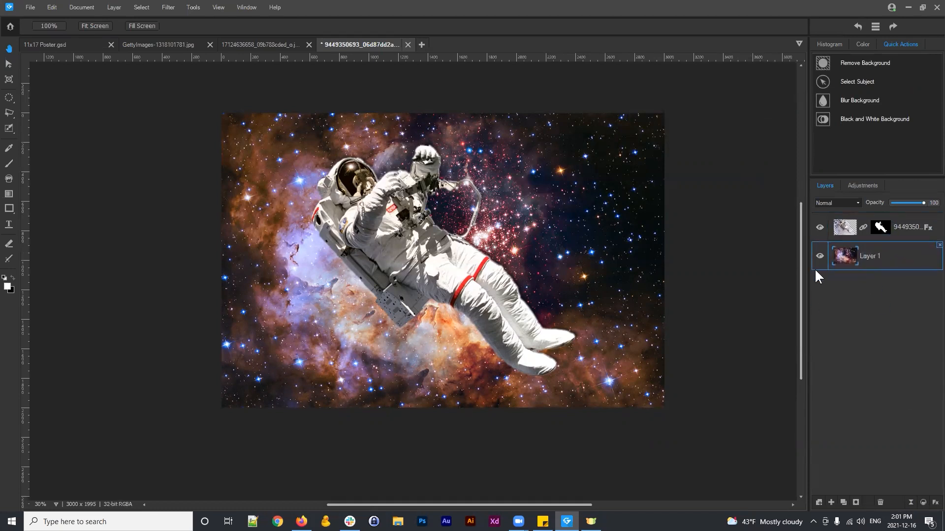
left_click(144, 44)
left_click(890, 229)
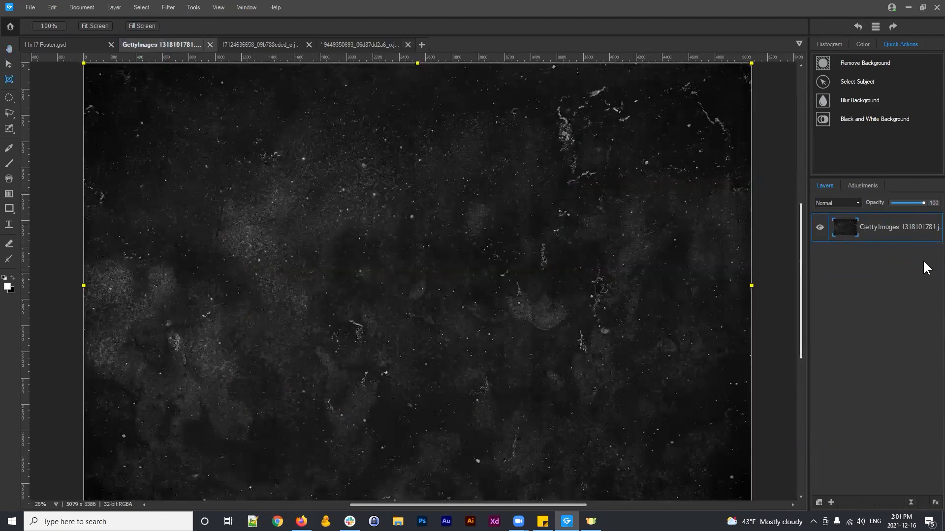
left_click(901, 227)
key("ctrl+c")
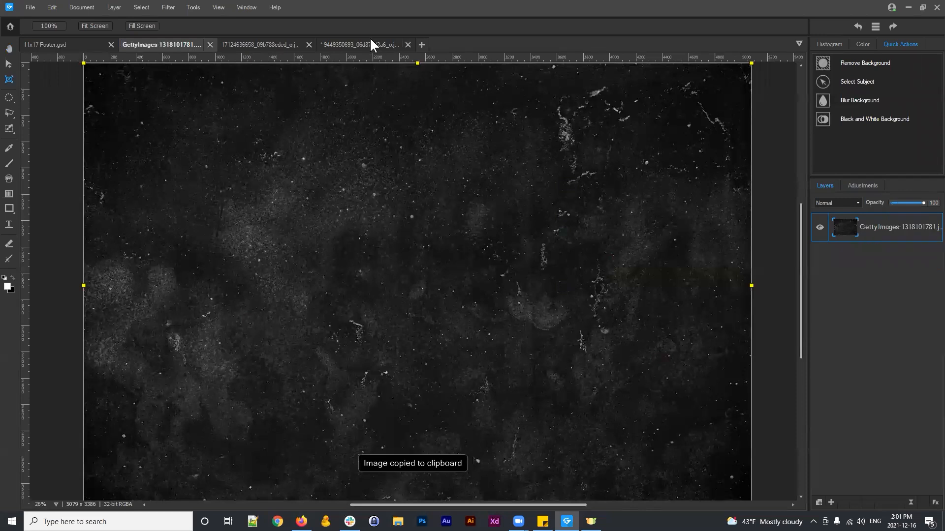
left_click(370, 43)
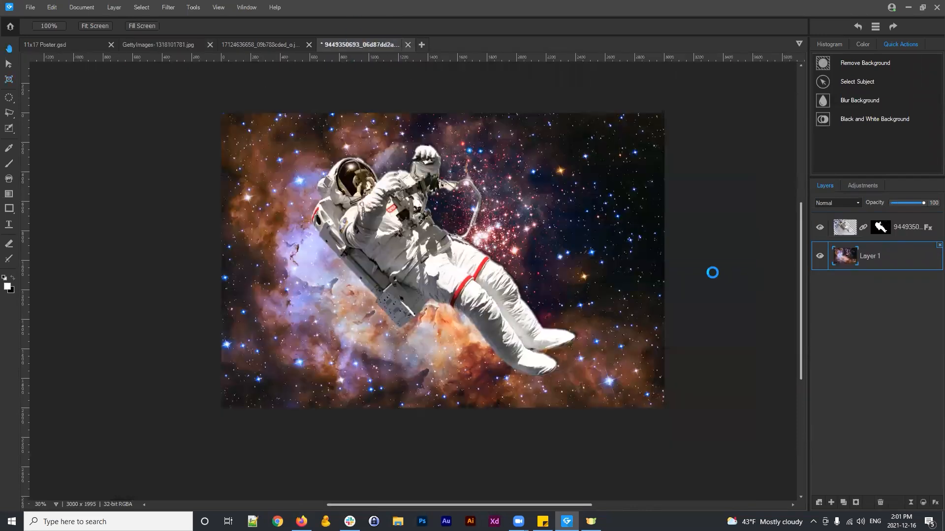
key("ctrl+v")
Scale and position the pasted dark texture so it covers the whole canvas, and apply the transform
left_click_drag(574, 208, 428, 175)
left_click_drag(602, 163, 686, 331)
left_click_drag(748, 128, 585, 268)
left_click_drag(510, 328, 659, 177)
mouse_move(641, 287)
left_mouse_down()
mouse_move(615, 287)
mouse_move(630, 279)
left_mouse_up()
left_click_drag(748, 468, 646, 372)
left_click_drag(222, 122, 284, 170)
left_click_drag(731, 455, 685, 422)
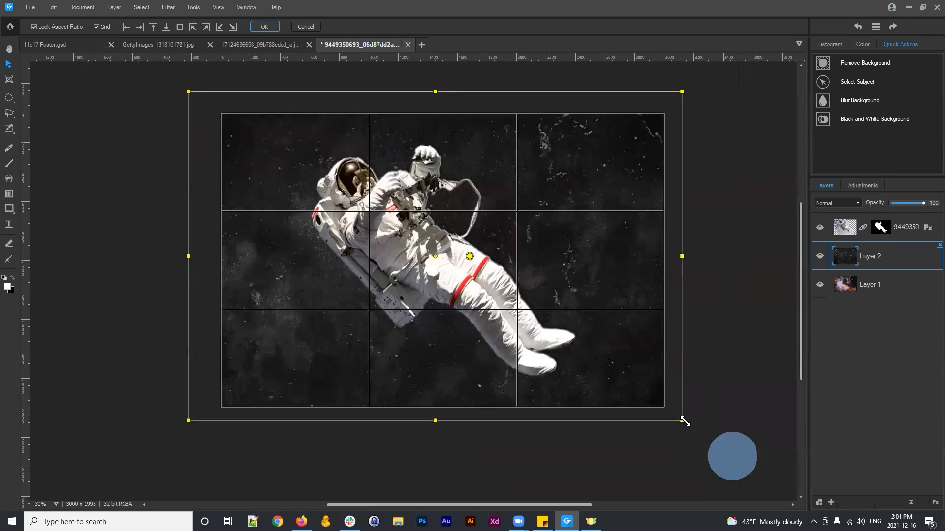
left_click(264, 26)
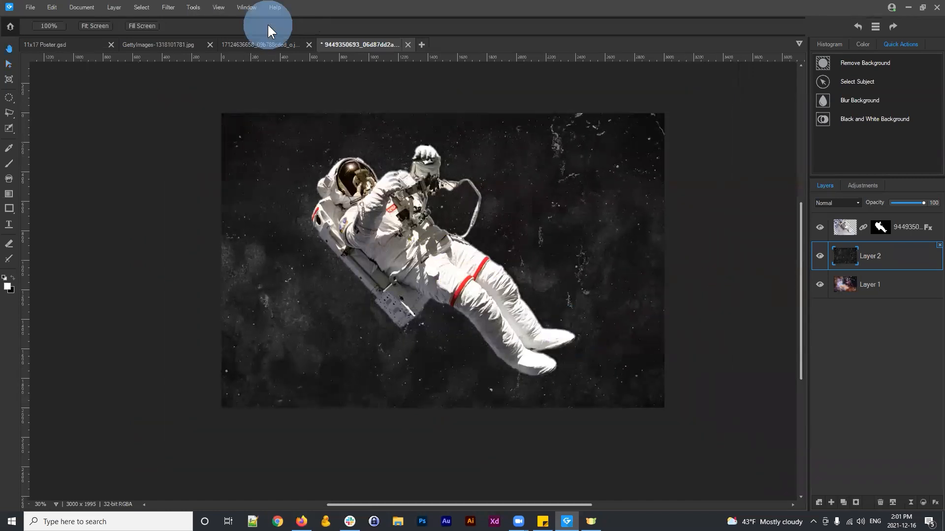
Move the dark texture layer beneath the nebula layer and make the nebula layer active
left_click(878, 250)
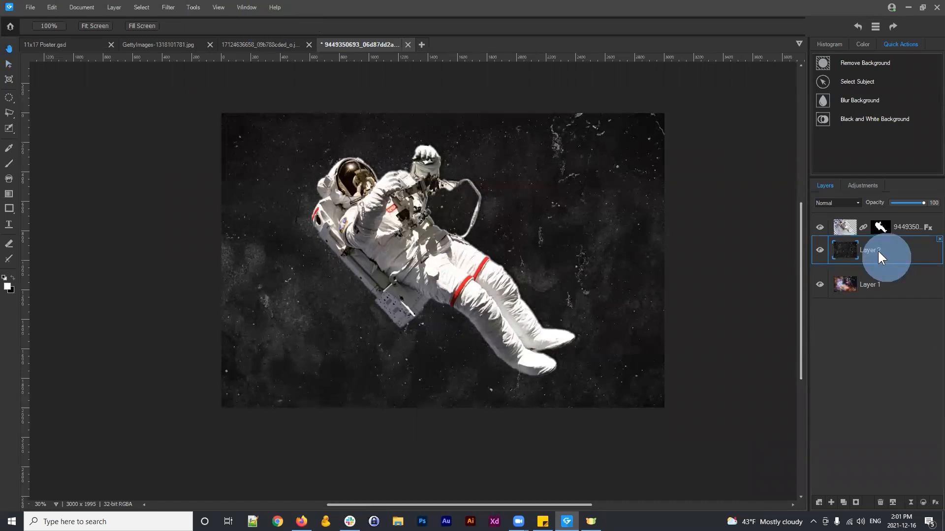
left_click_drag(874, 250, 878, 289)
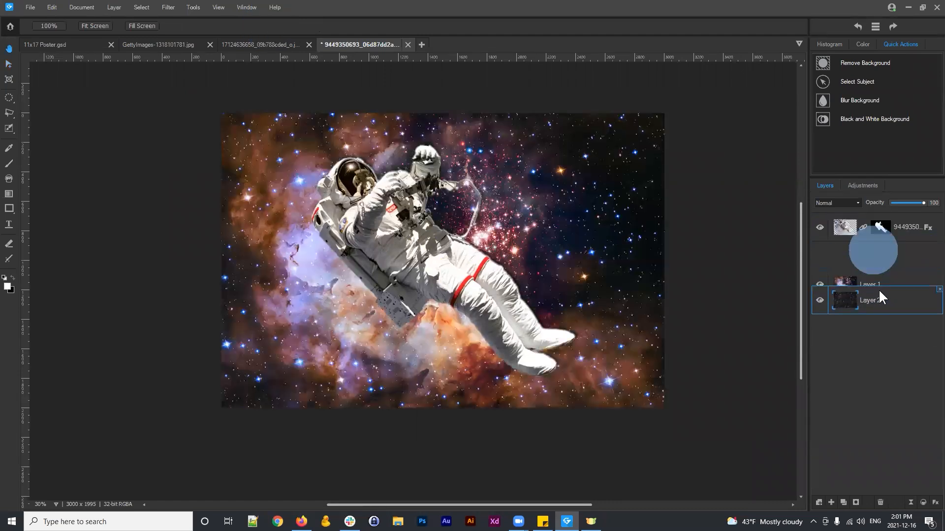
left_click(875, 257)
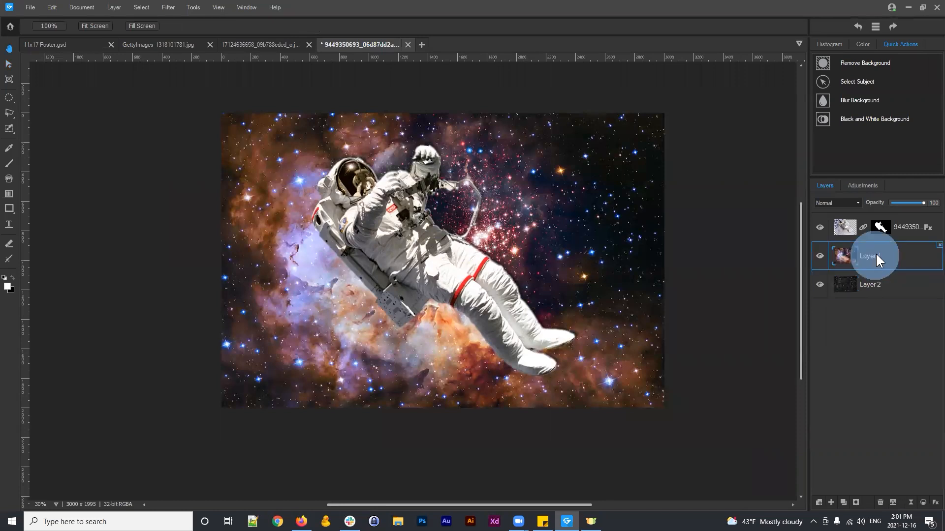
left_click_drag(875, 260, 840, 253)
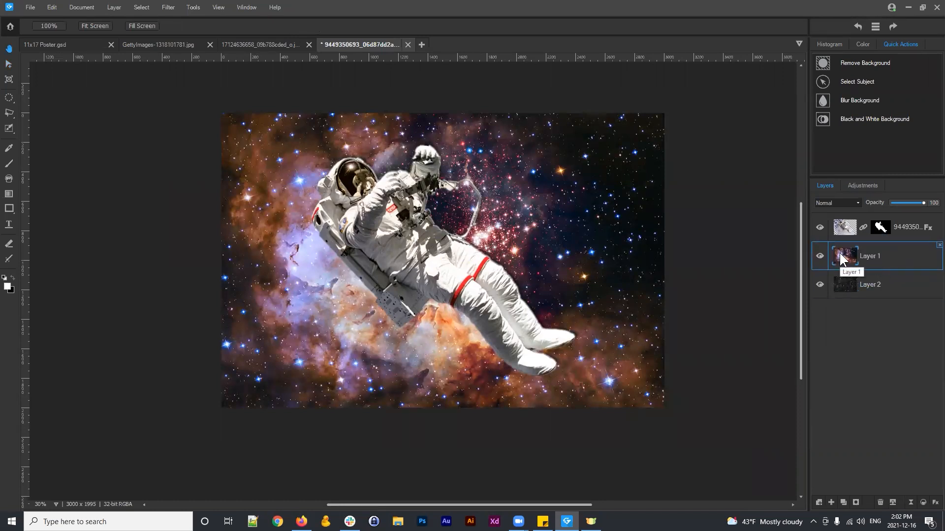
Draw a large circular selection around the astronaut's upper body and show it as a red mask overlay
left_click(9, 98)
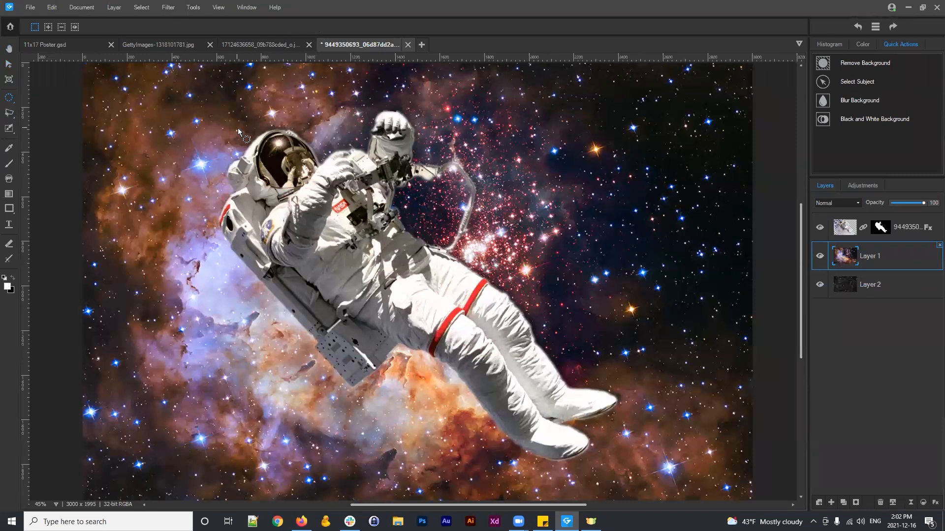
left_click_drag(141, 83, 514, 450)
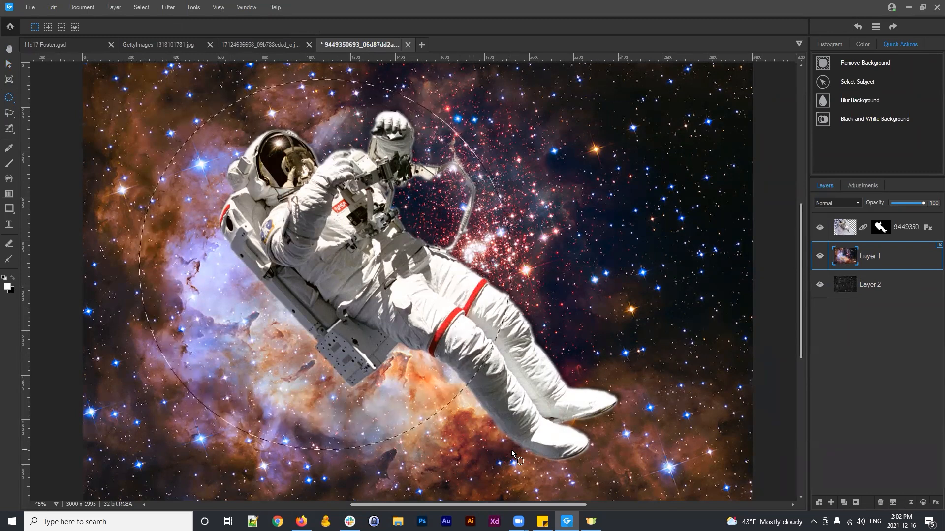
key("q")
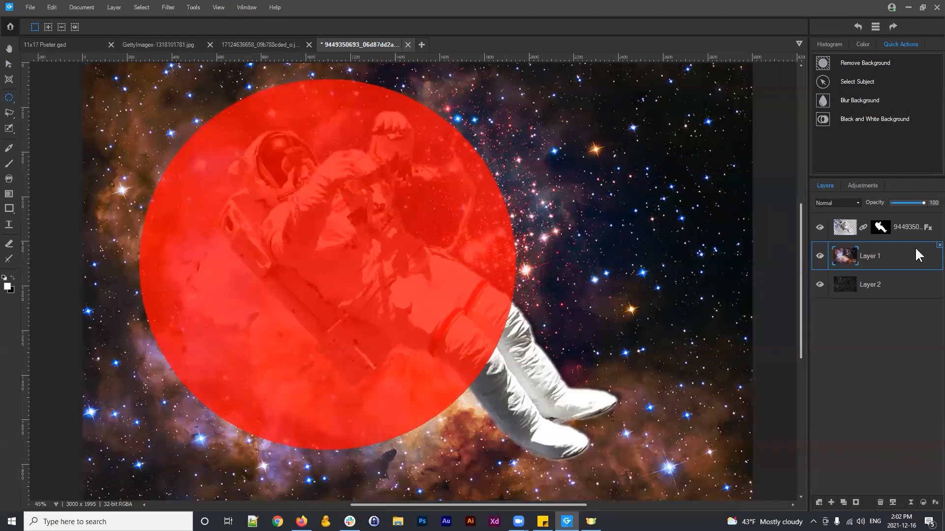
left_click(881, 258)
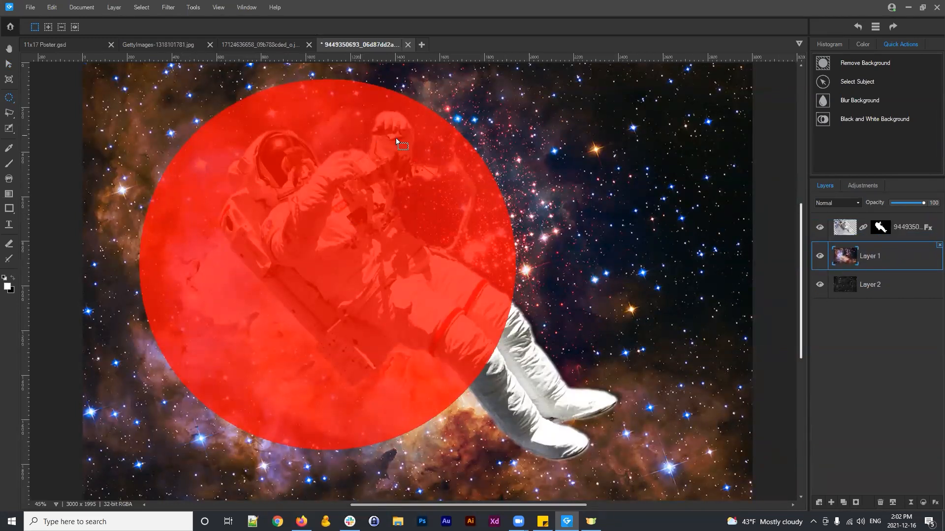
Turn the circular selection into a layer mask on the nebula layer
left_click(878, 252)
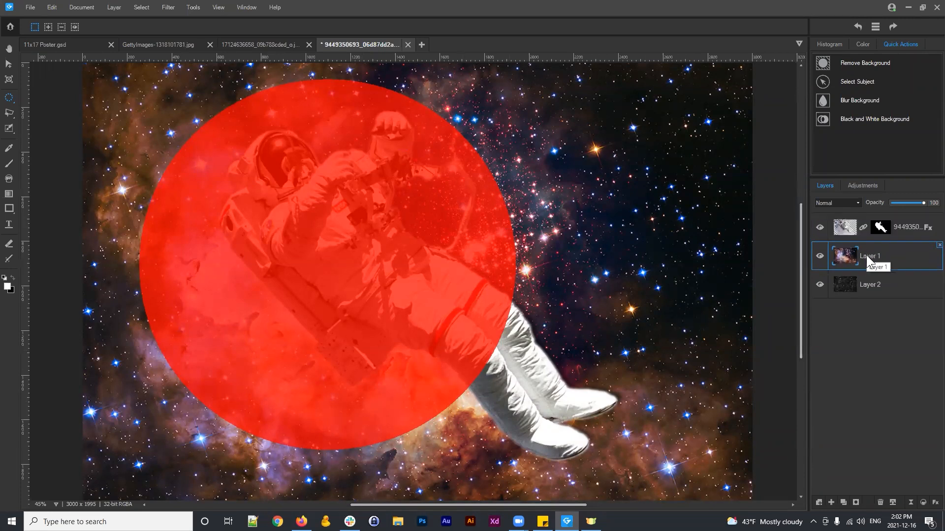
left_click(855, 503)
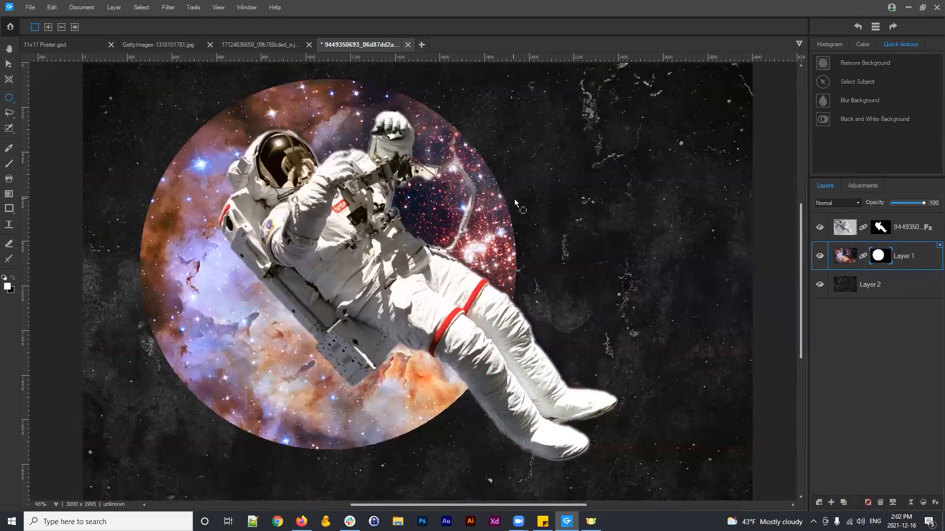
key("ctrl+minus")
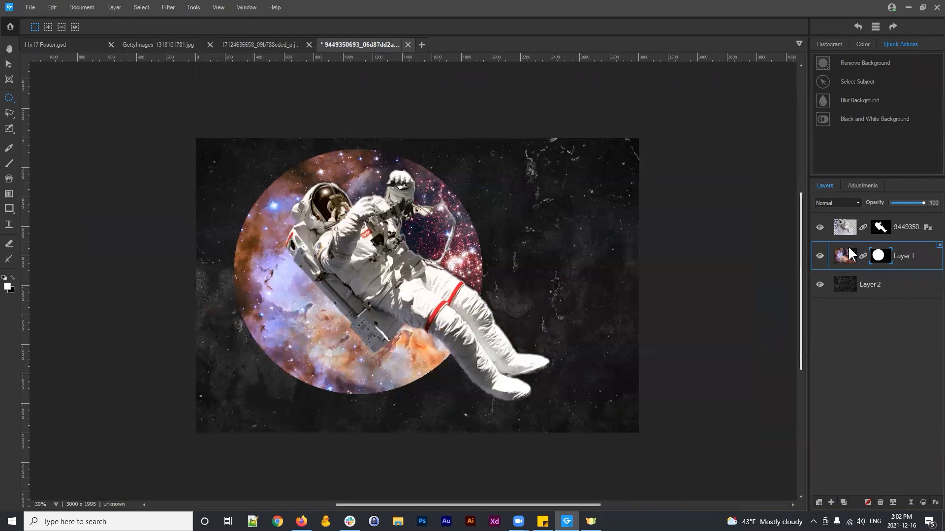
Invert the nebula layer's mask so the dark texture fills the circle, and close the mask properties
left_click(881, 255)
left_click(752, 137)
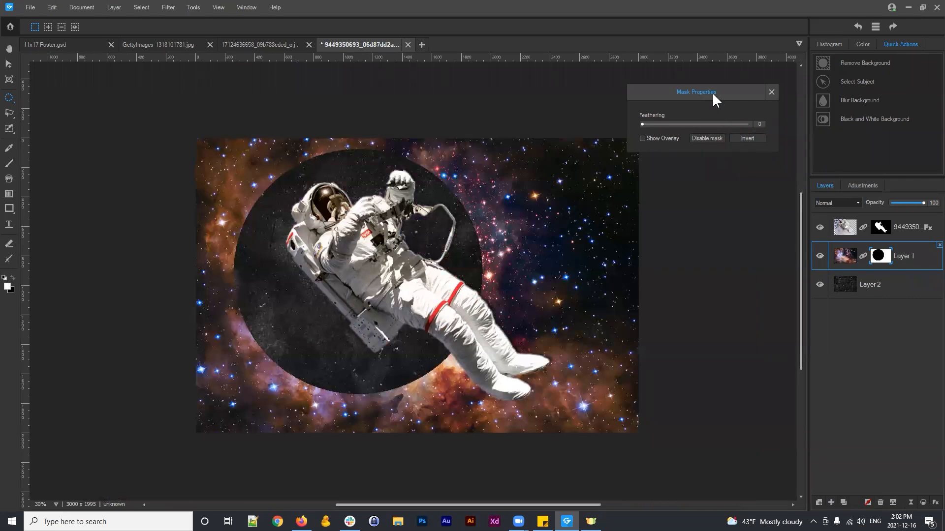
left_click_drag(714, 94, 666, 122)
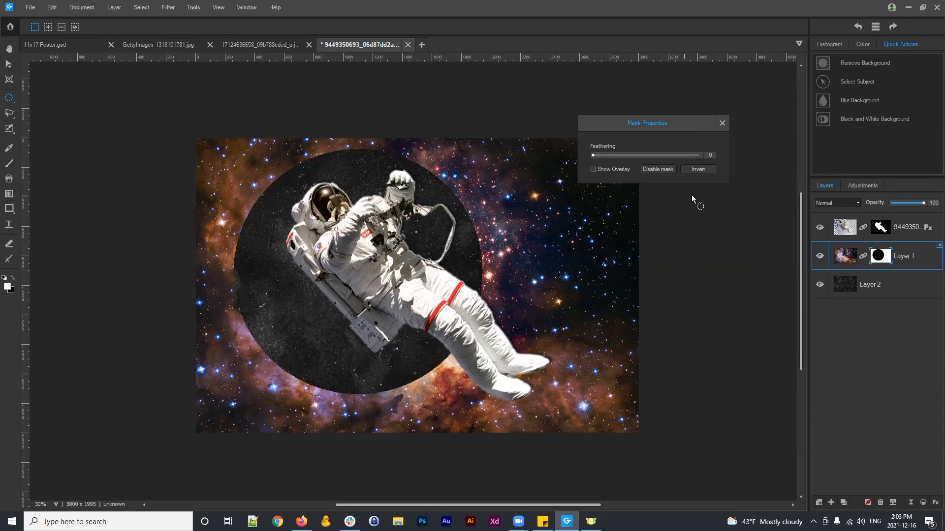
left_click(724, 126)
left_click(910, 281)
left_click(924, 254)
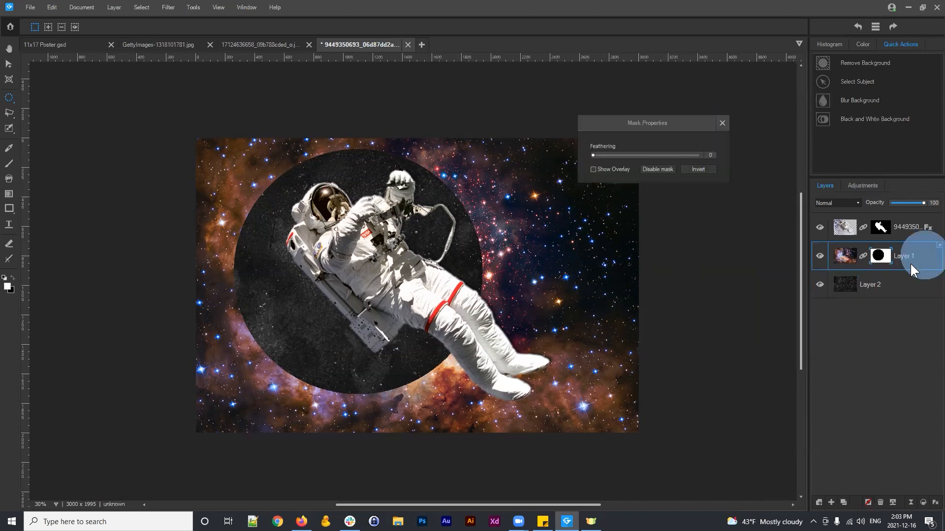
left_click(721, 123)
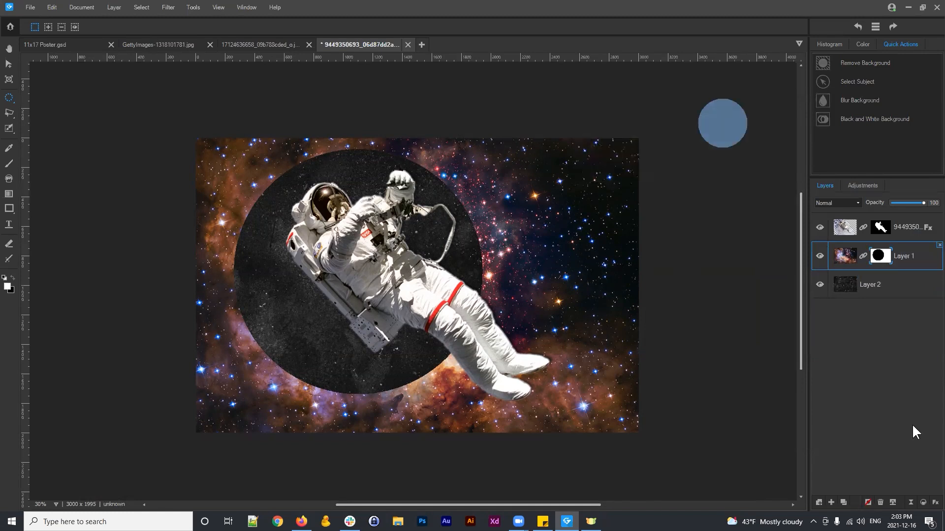
Add a Photo Effect adjustment layer directly above the astronaut layer
left_click(908, 229)
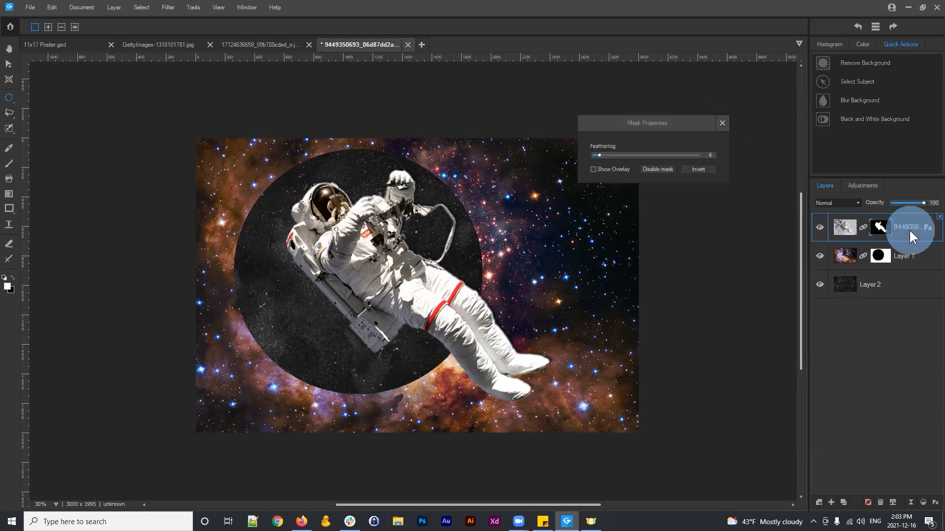
left_click(722, 123)
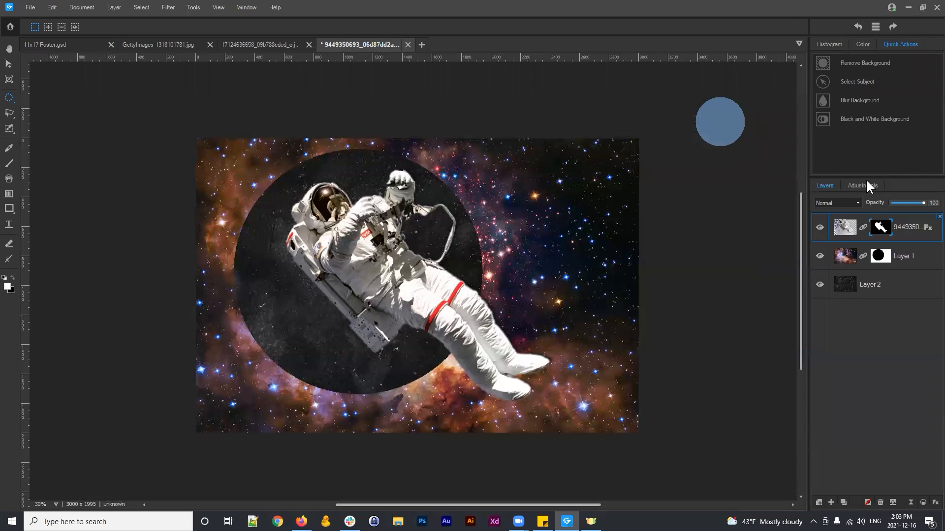
left_click(859, 187)
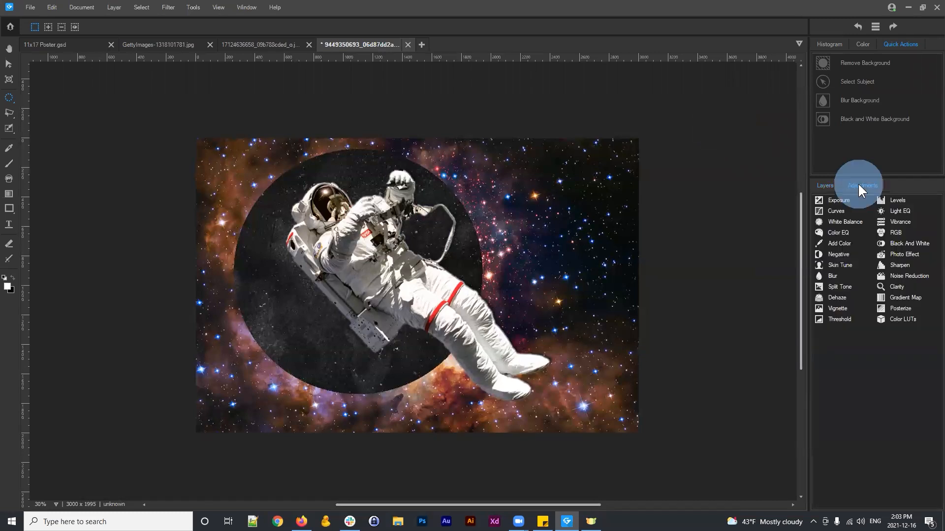
left_click(852, 183)
left_click(860, 184)
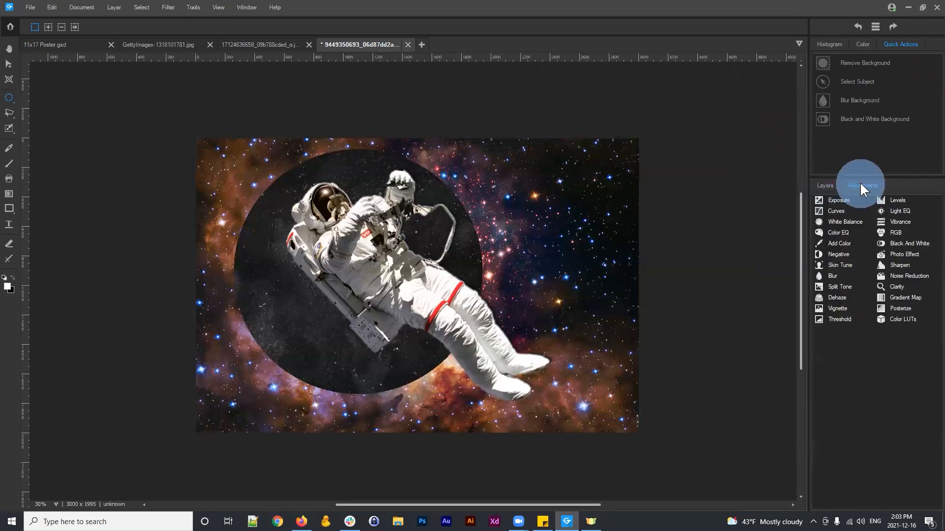
left_click(826, 185)
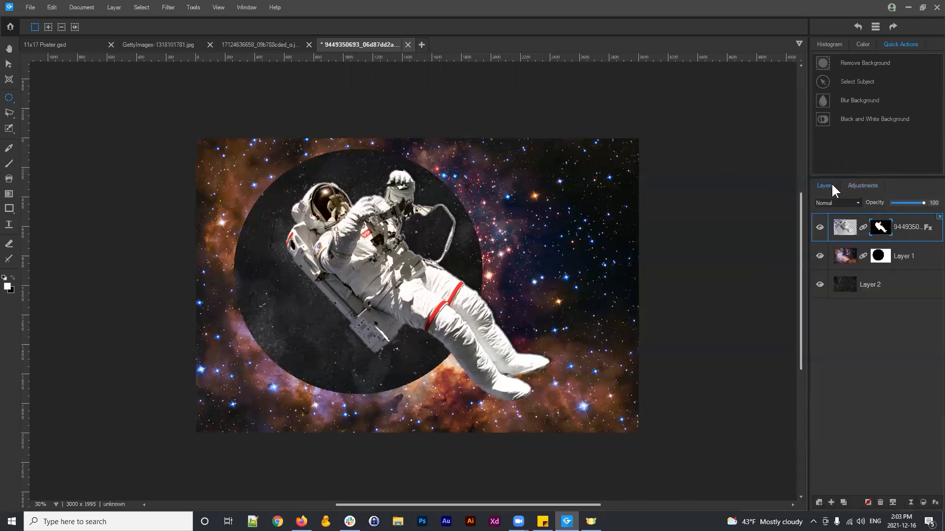
left_click(923, 503)
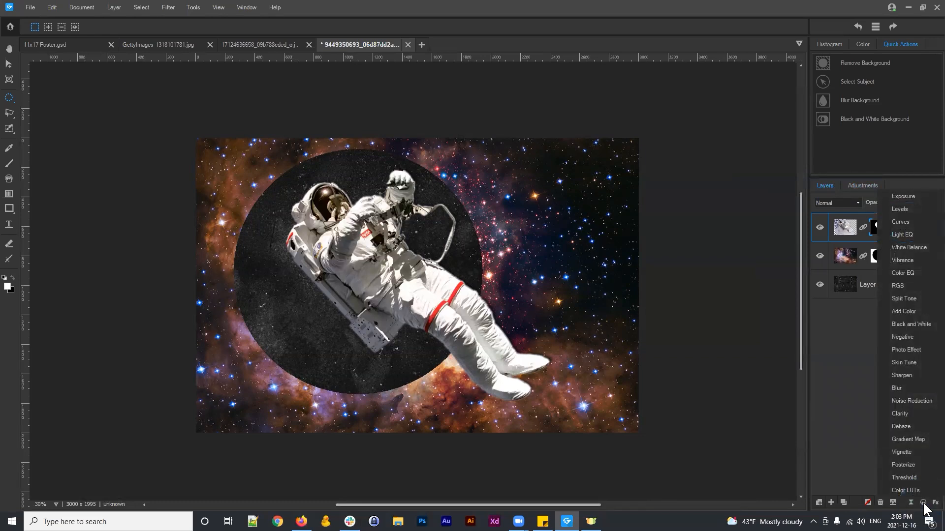
left_click(905, 351)
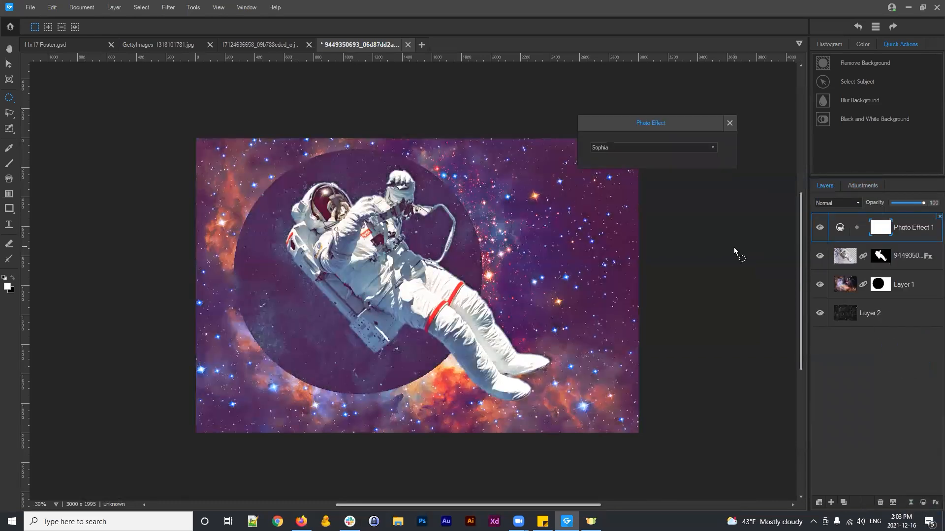
Try the Chloe and Purple Haze photo effects, choose Process, and close the effect settings
left_click(640, 147)
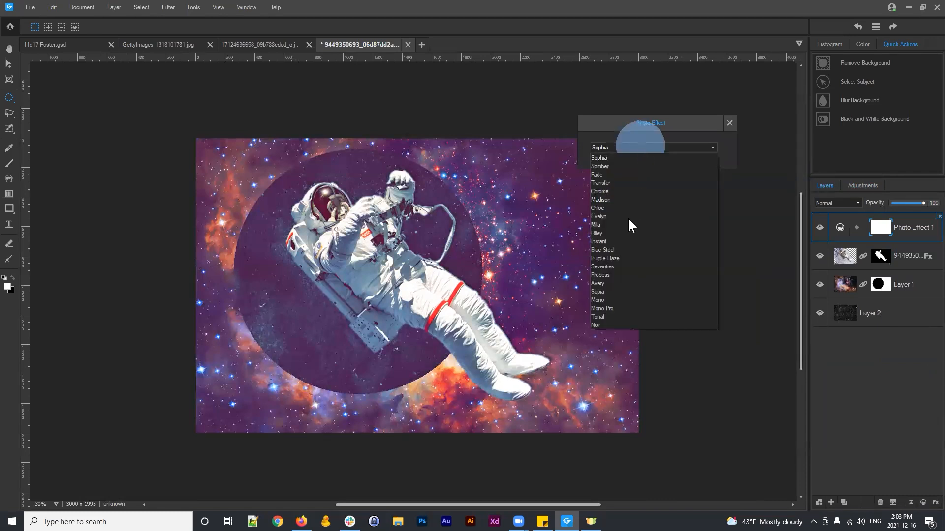
left_click(607, 206)
left_click(628, 147)
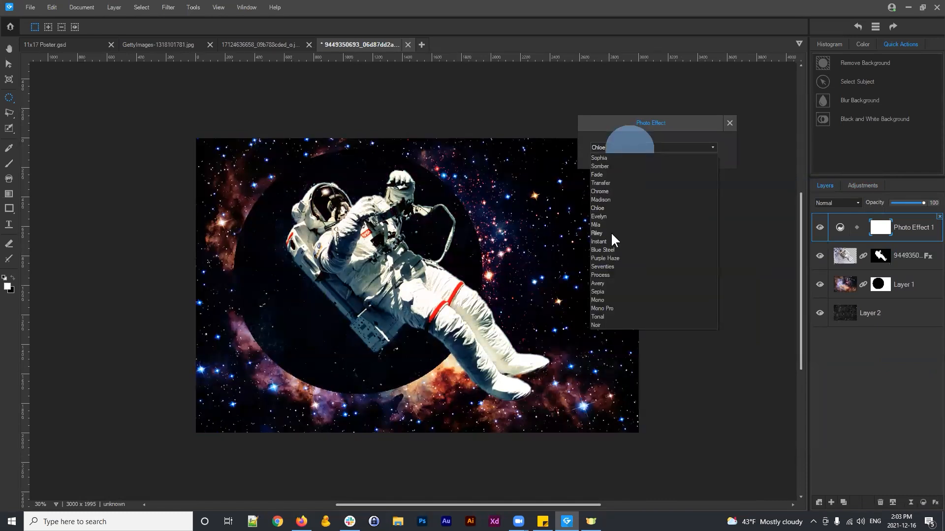
left_click(608, 253)
left_click(609, 150)
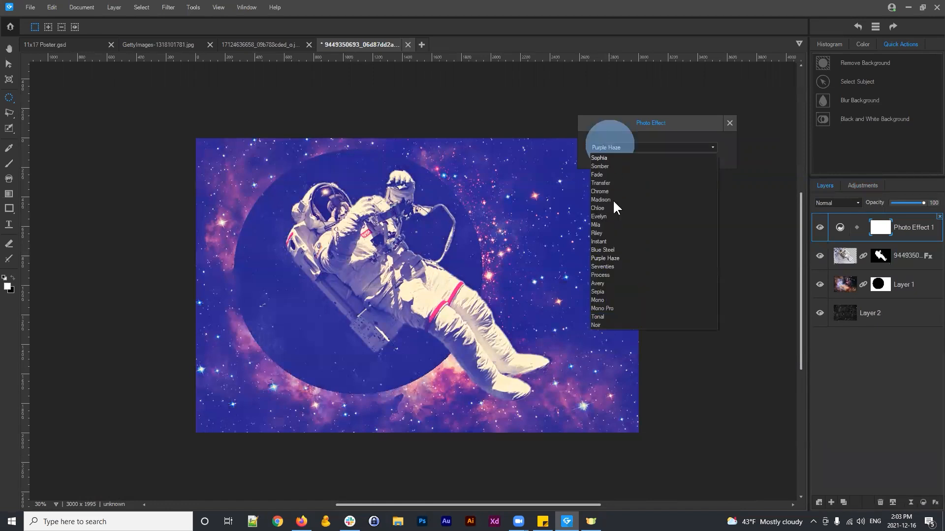
left_click(610, 275)
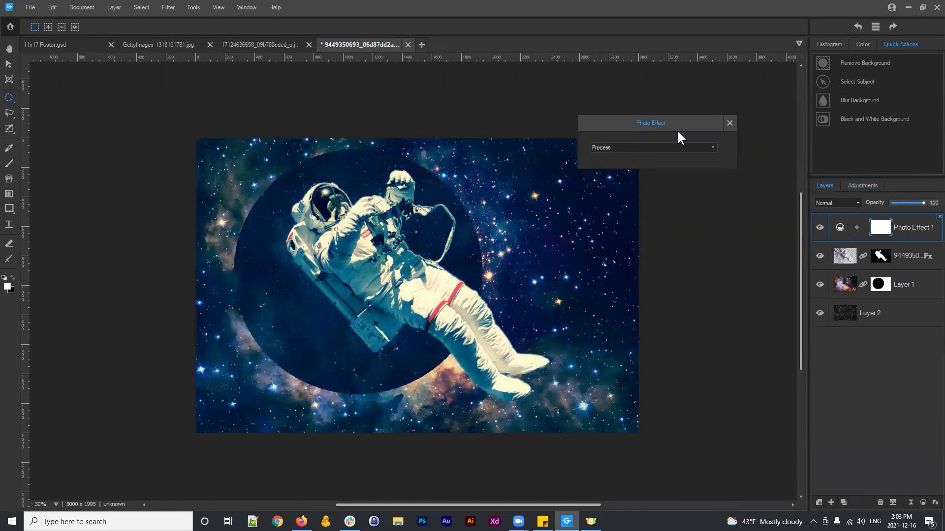
left_click(729, 123)
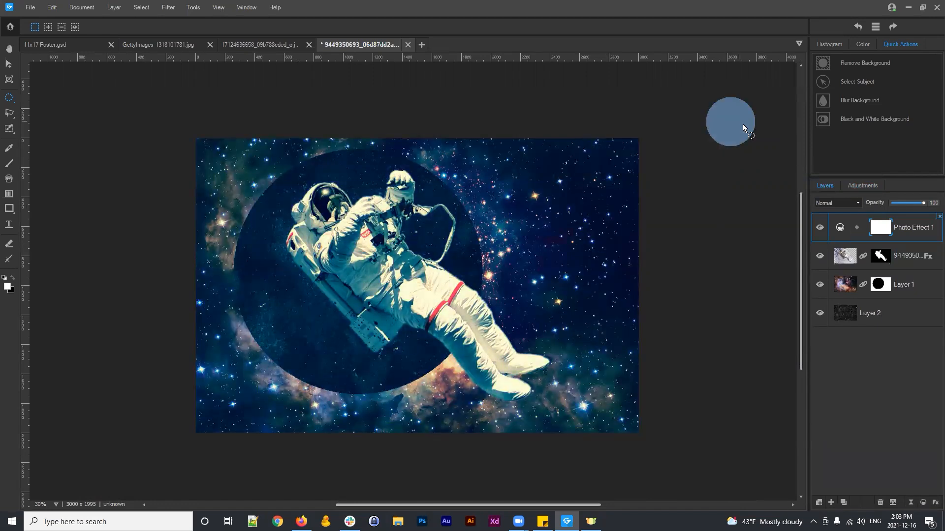
Reduce the opacity of the Photo Effect adjustment layer to 64
left_click(910, 227)
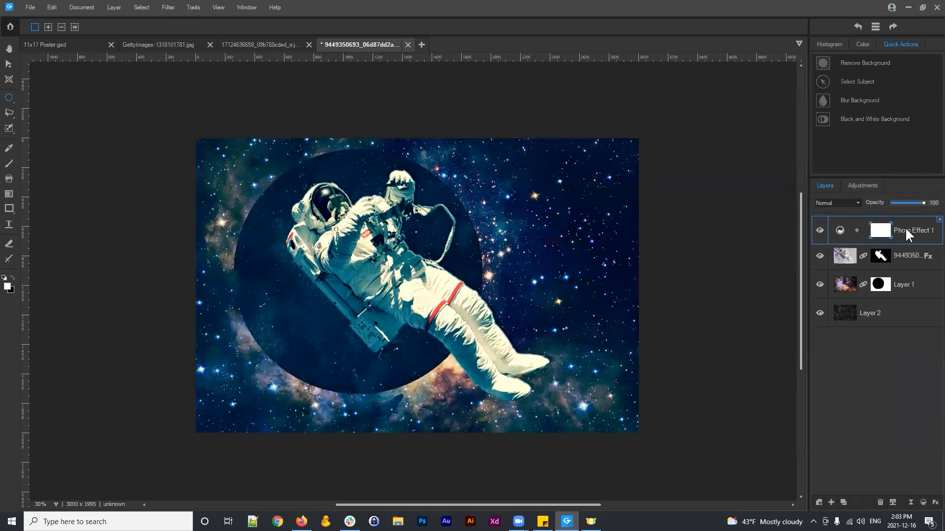
left_click(850, 202)
left_click(849, 202)
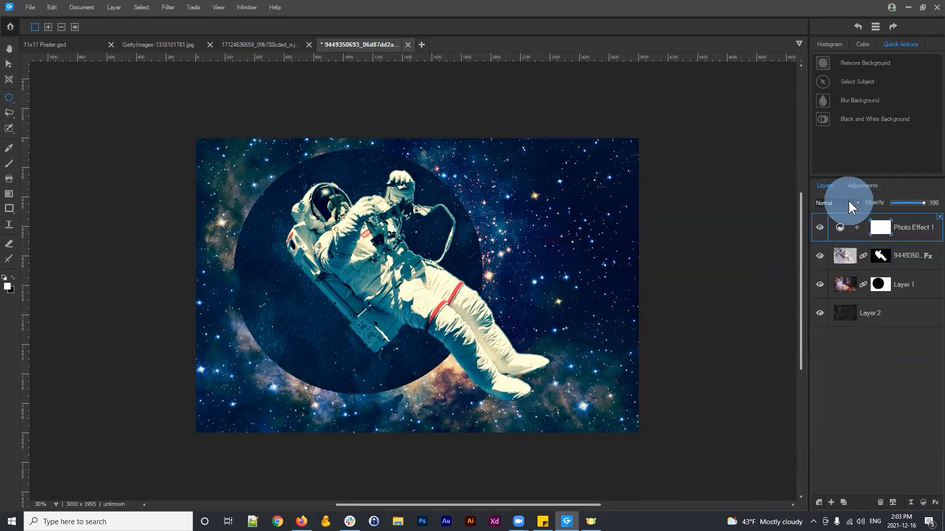
left_click_drag(914, 201, 907, 205)
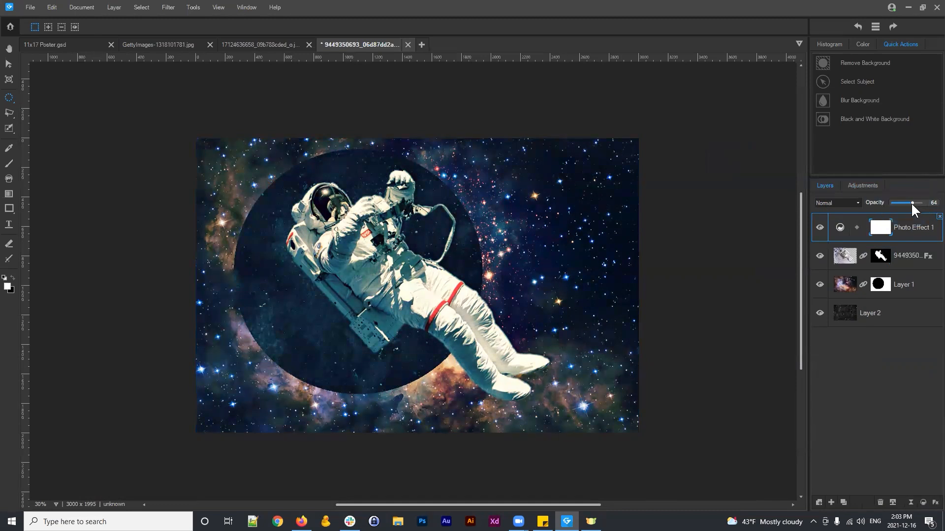
Try the Vivid Light and Soft light blend modes on the Photo Effect layer, and settle on Hard light
left_click(849, 202)
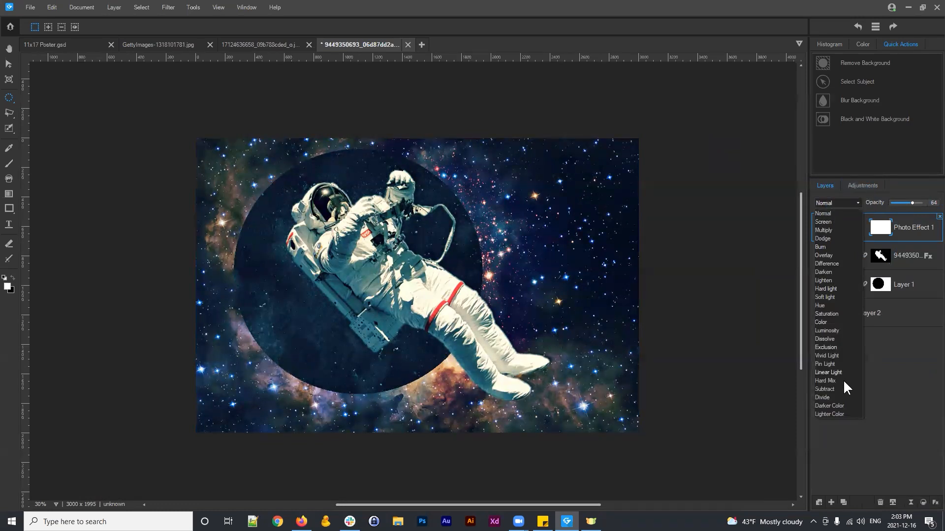
left_click(832, 355)
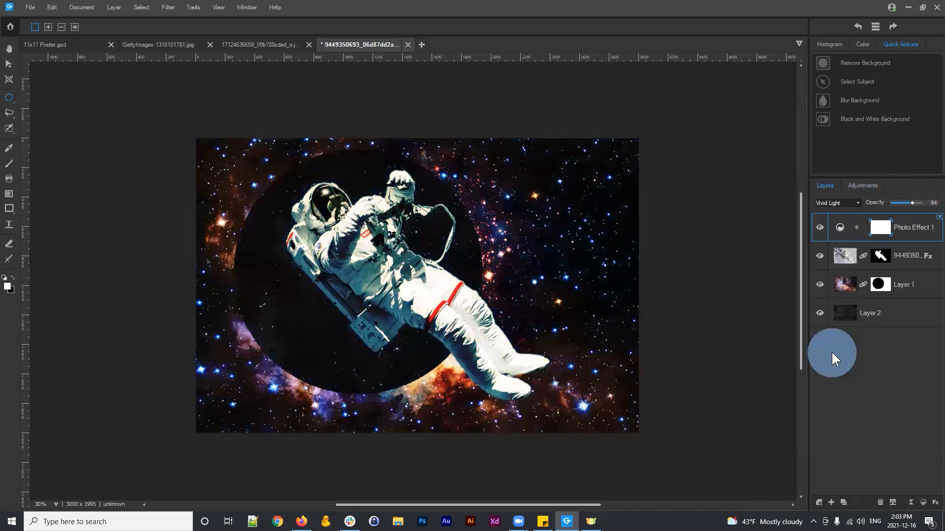
left_click(837, 203)
left_click(840, 296)
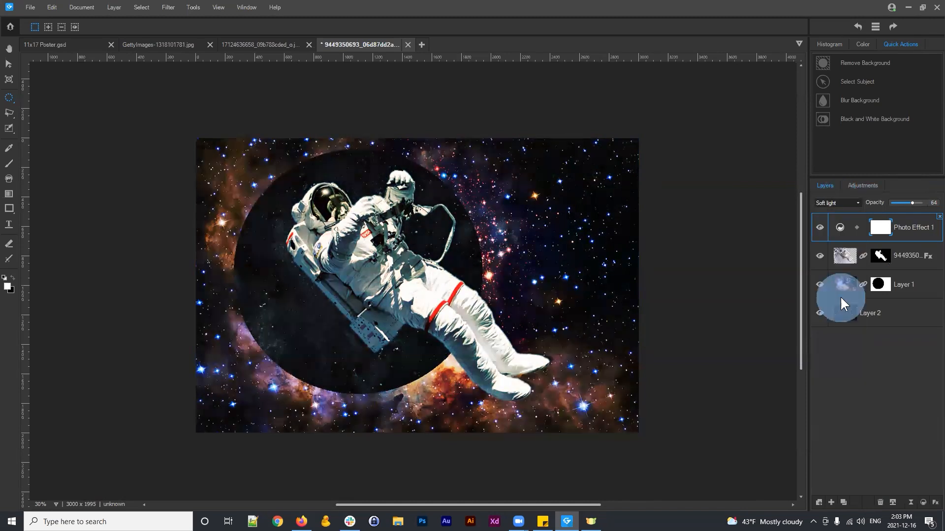
left_click(837, 203)
left_click(836, 289)
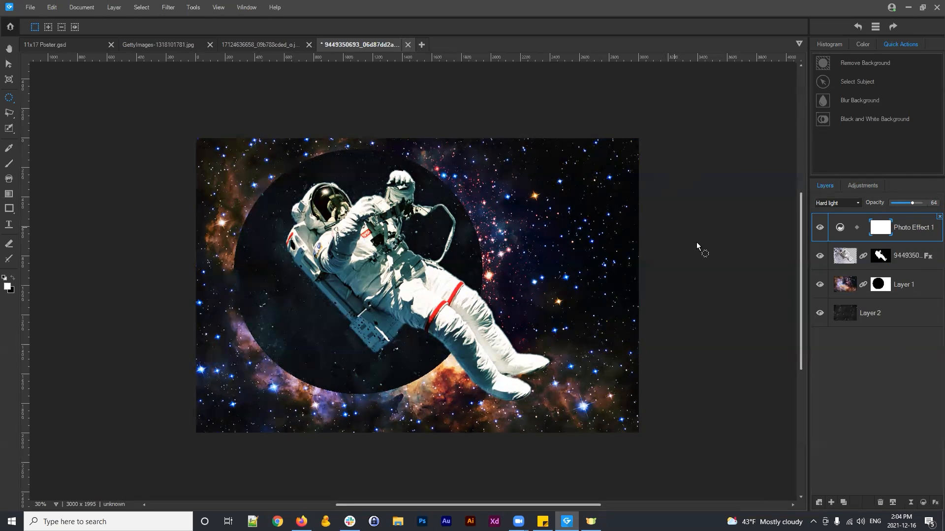
left_click(897, 388)
Close the astronaut document, saving its changes as a GSD file named spaceman in Test Folder
left_click(407, 44)
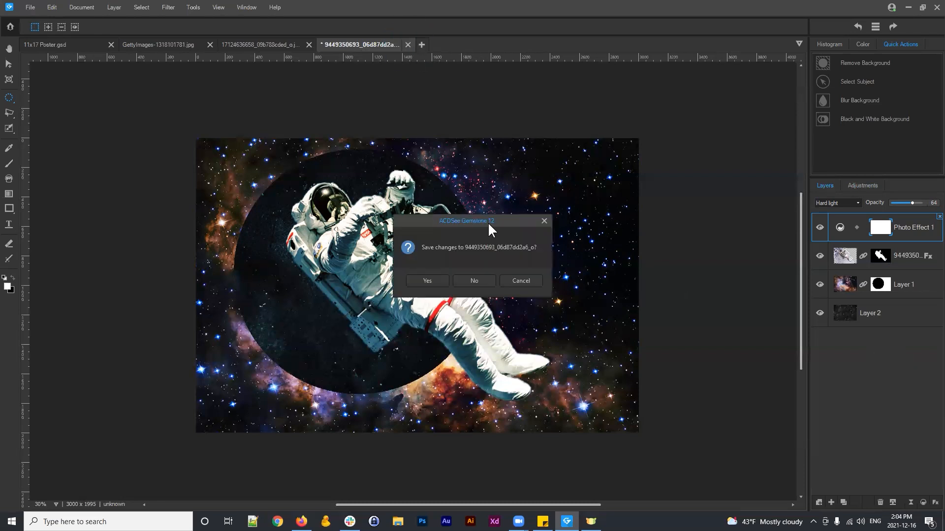
left_click_drag(490, 222, 529, 209)
left_click(468, 267)
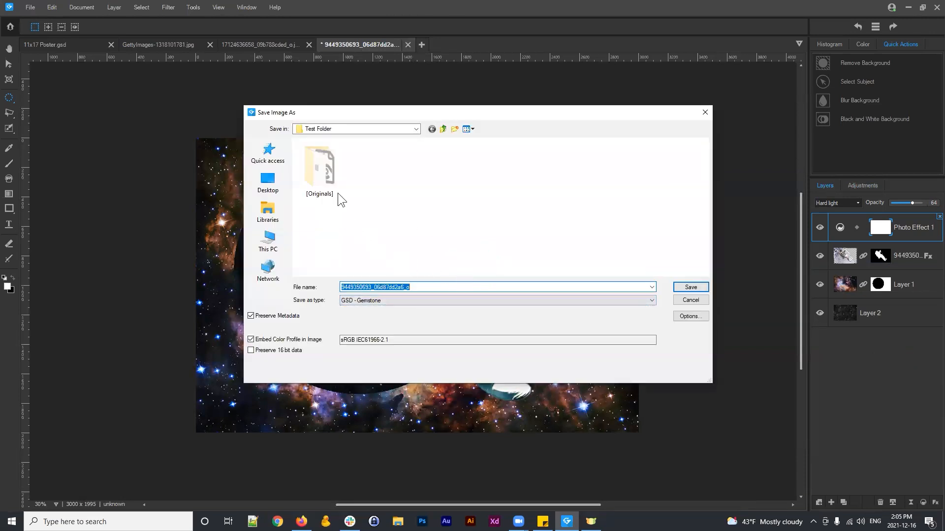
left_click_drag(461, 288, 286, 277)
type("spaceman")
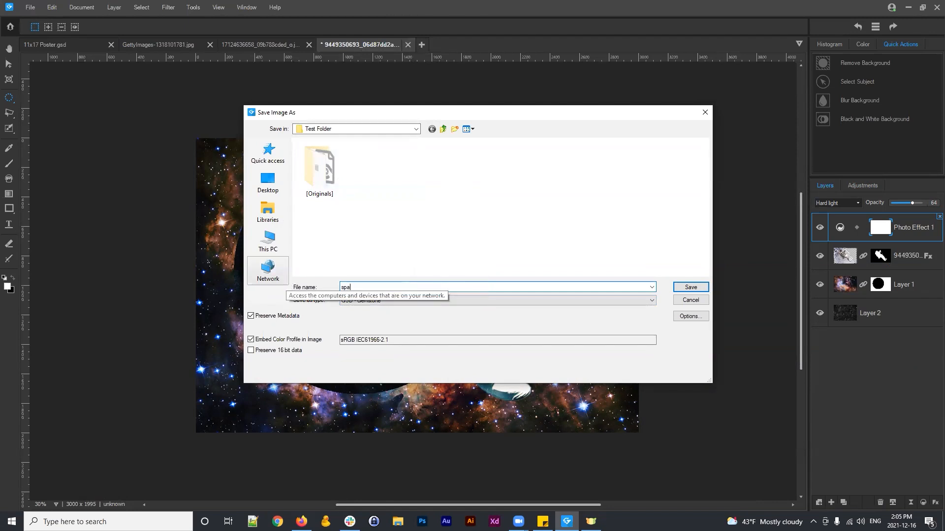
left_click(685, 286)
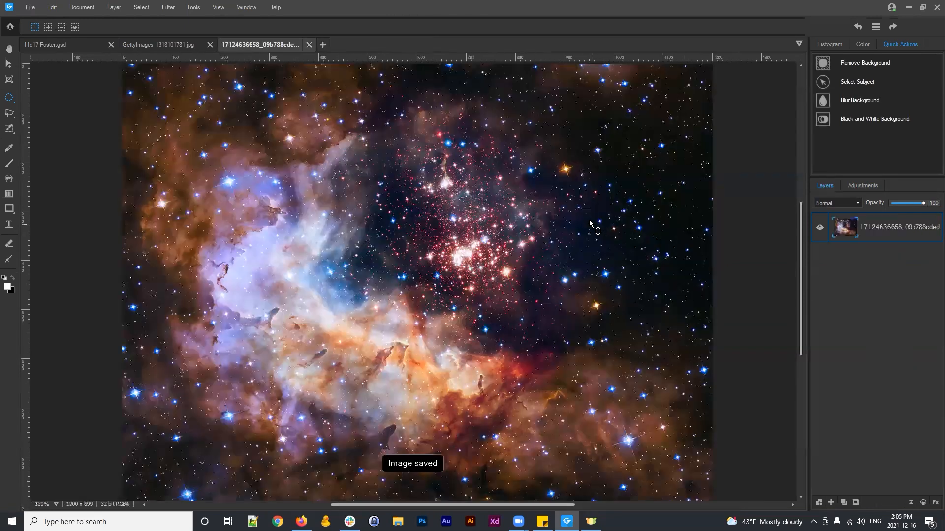
Close the nebula image, the GettyImages dark texture and the 11x17 Poster document
left_click(309, 44)
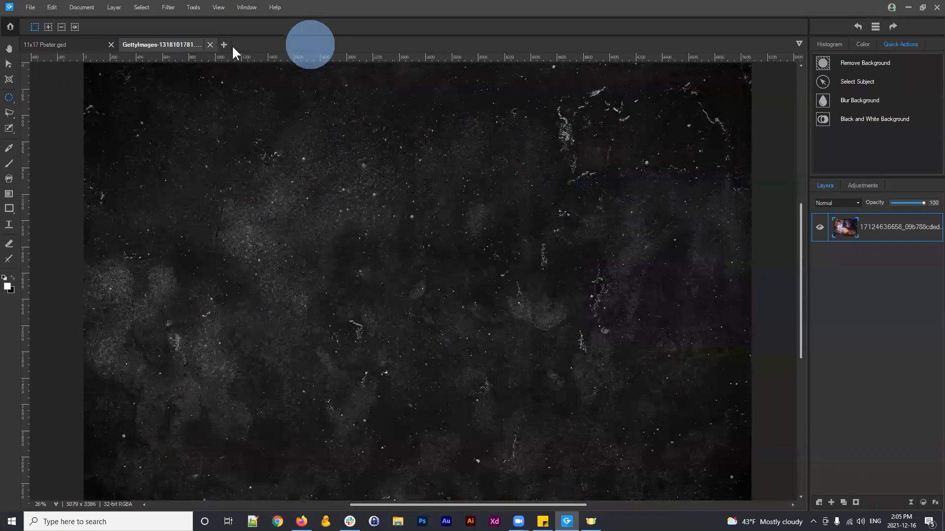
left_click(209, 44)
left_click(111, 45)
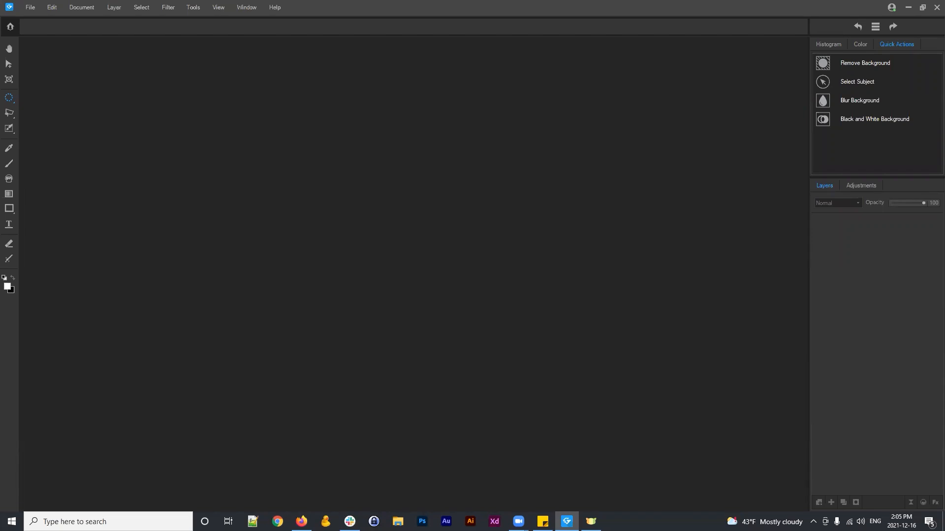
Go to the home screen and select the spaceman project among the previous projects
left_click(10, 26)
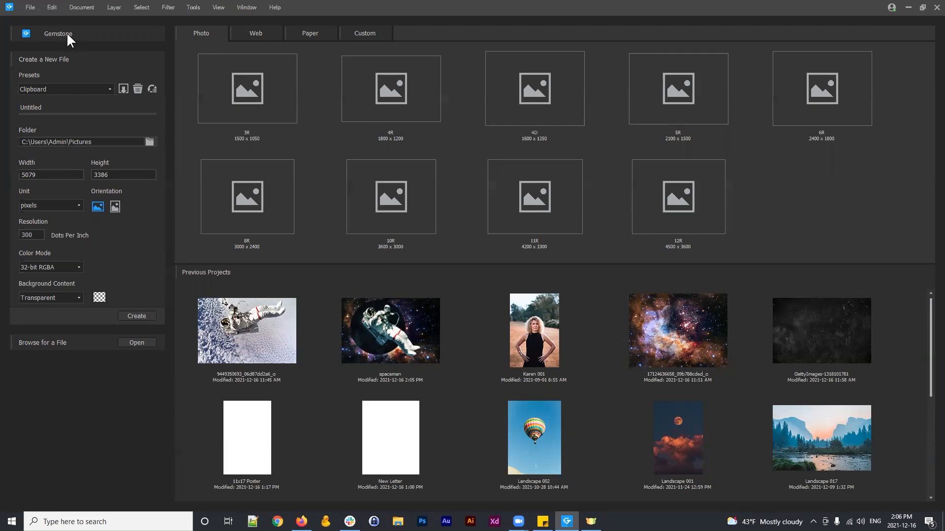
left_click(397, 327)
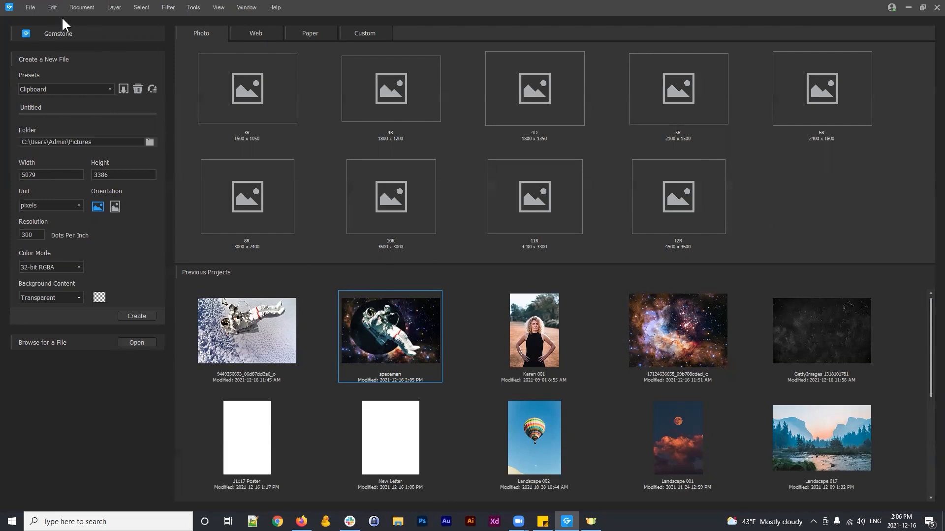
left_click(26, 9)
left_click(39, 32)
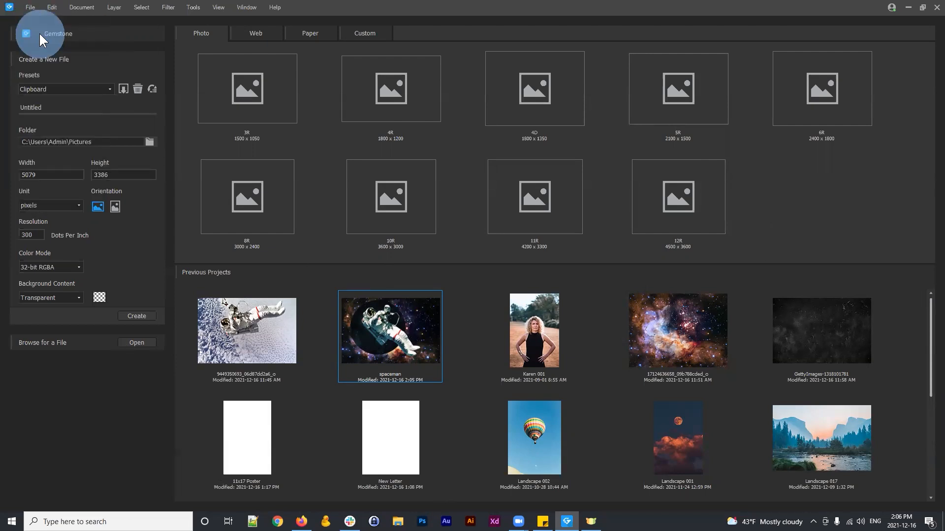
Open the spaceman GSD file from Test Folder and fit the whole composition in view
left_click(618, 254)
left_click(369, 231)
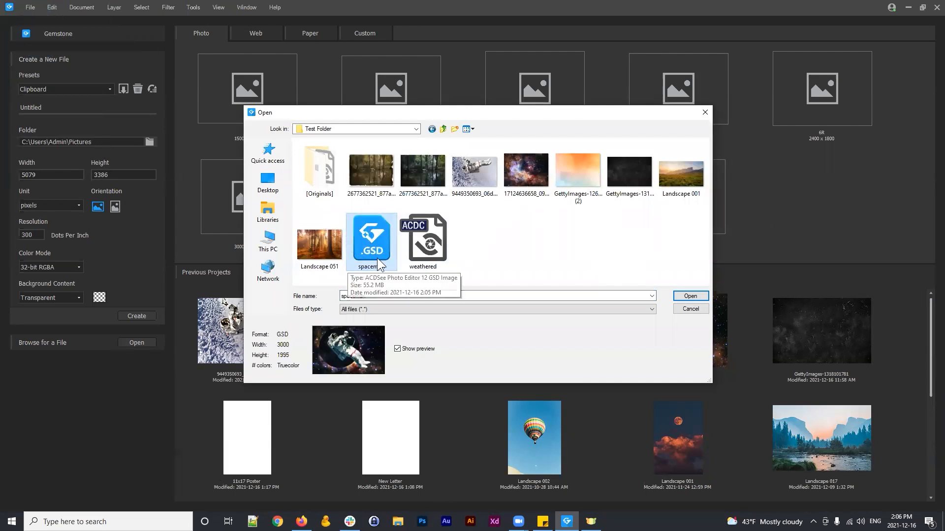
left_click(689, 297)
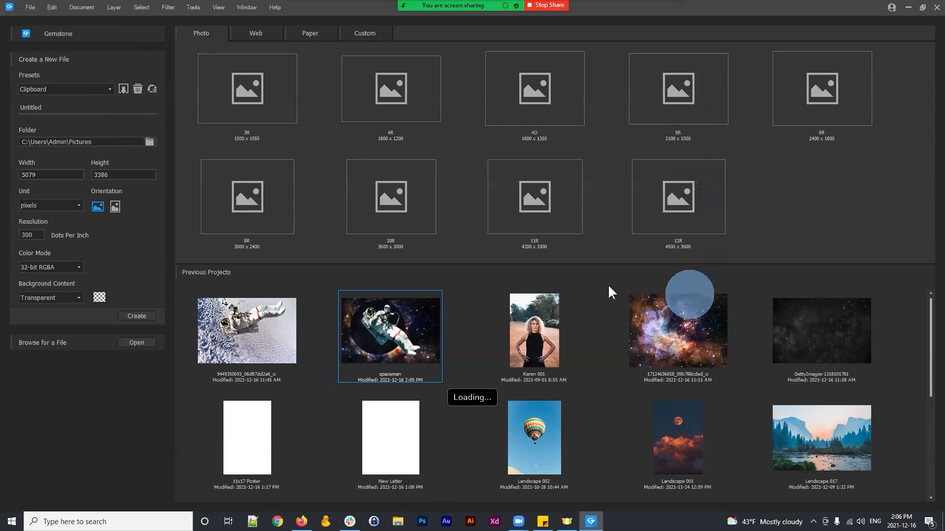
key("ctrl+minus")
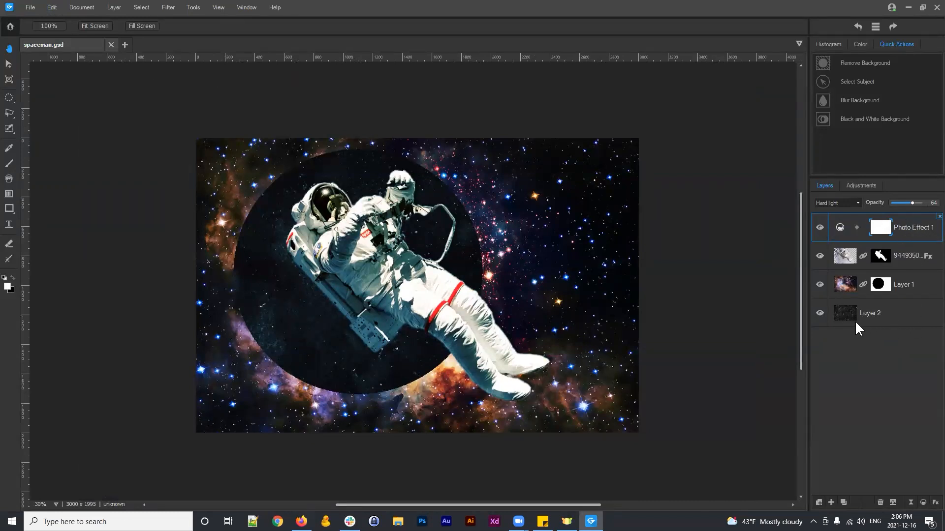
Review the Photo Effect settings, the astronaut layer, Layer 2 and the Layer 1 mask properties without changing them
double_click(900, 223)
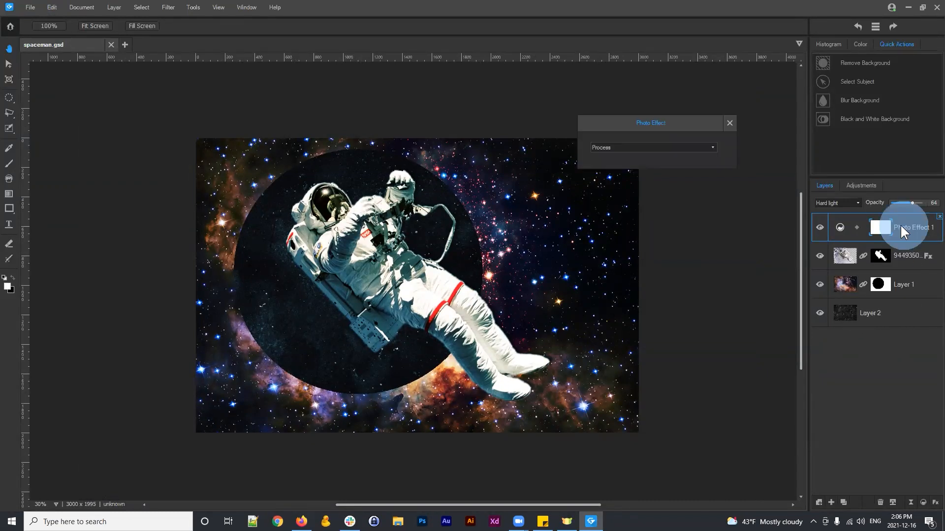
left_click(727, 120)
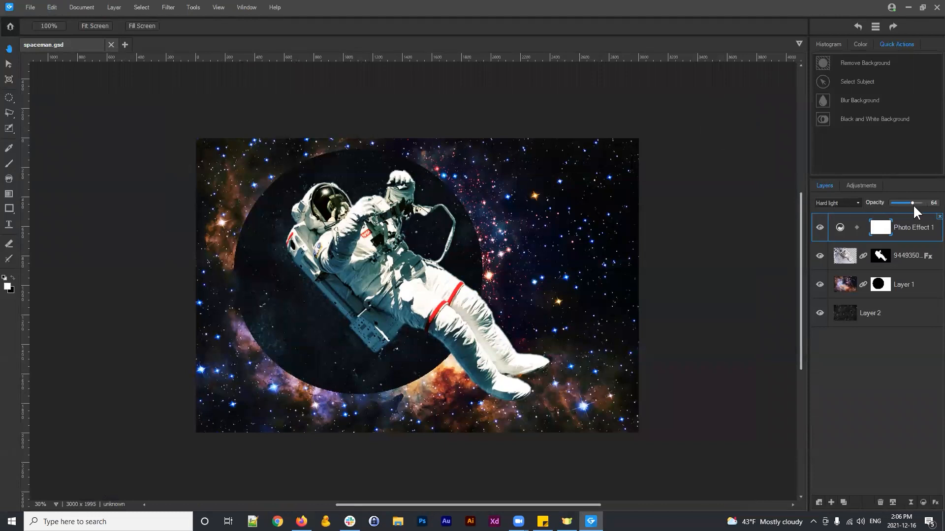
left_click(909, 256)
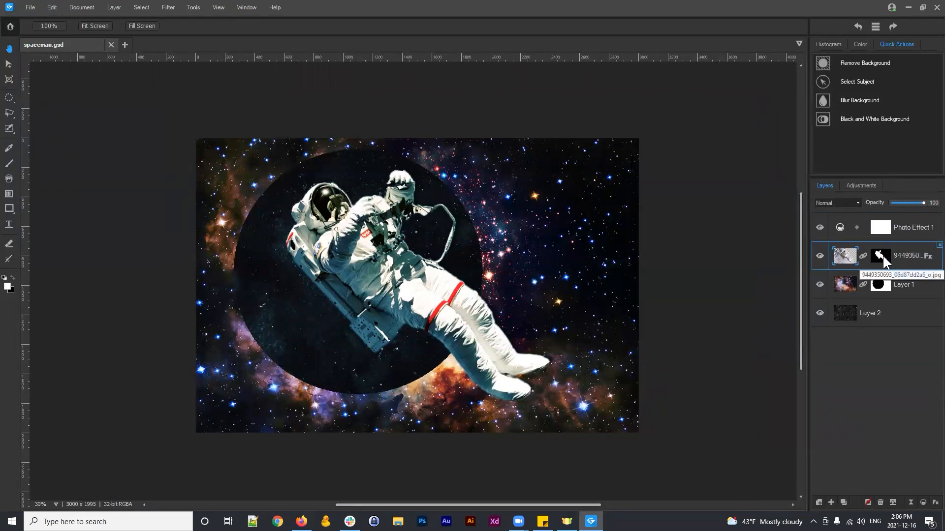
left_click(893, 314)
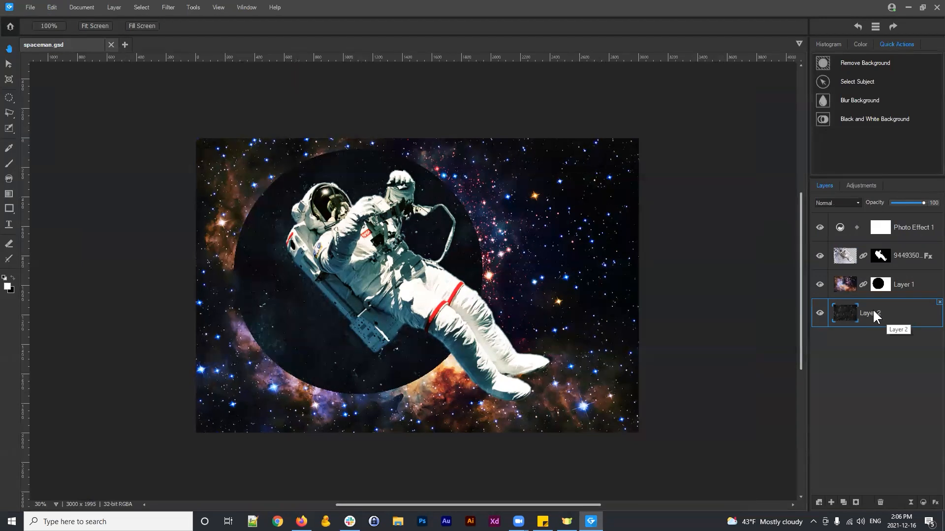
left_click(881, 286)
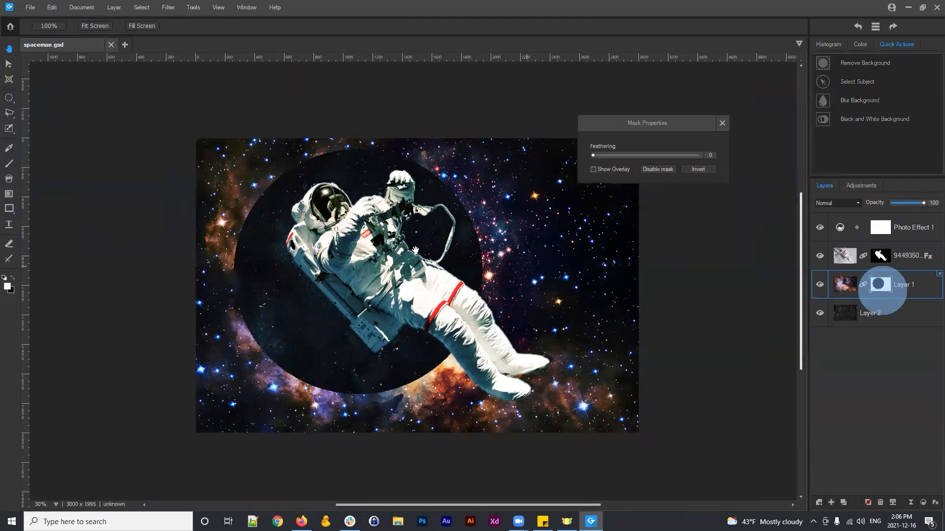
left_click(722, 123)
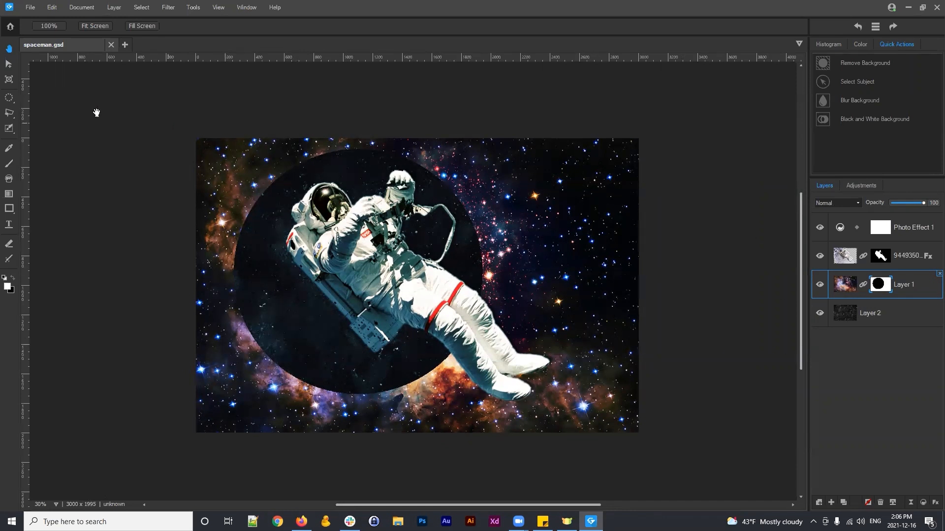
left_click(10, 27)
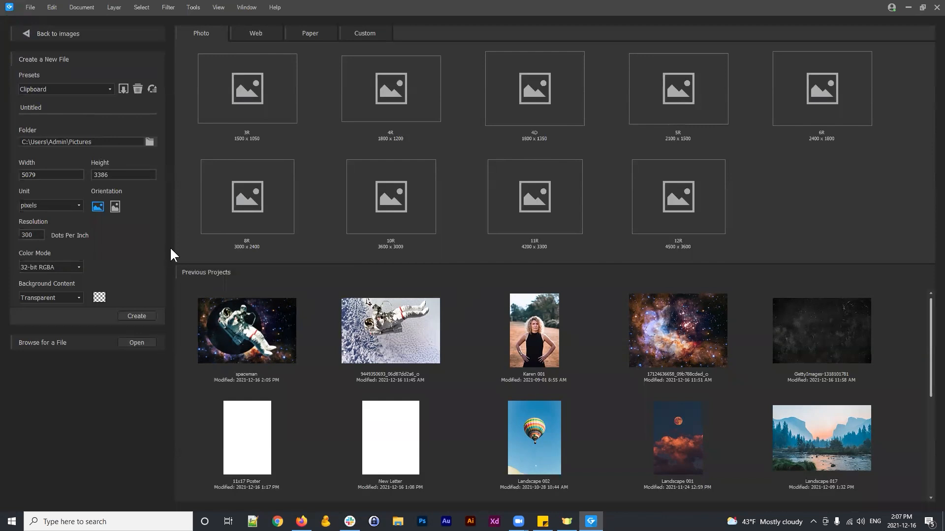
left_click(33, 7)
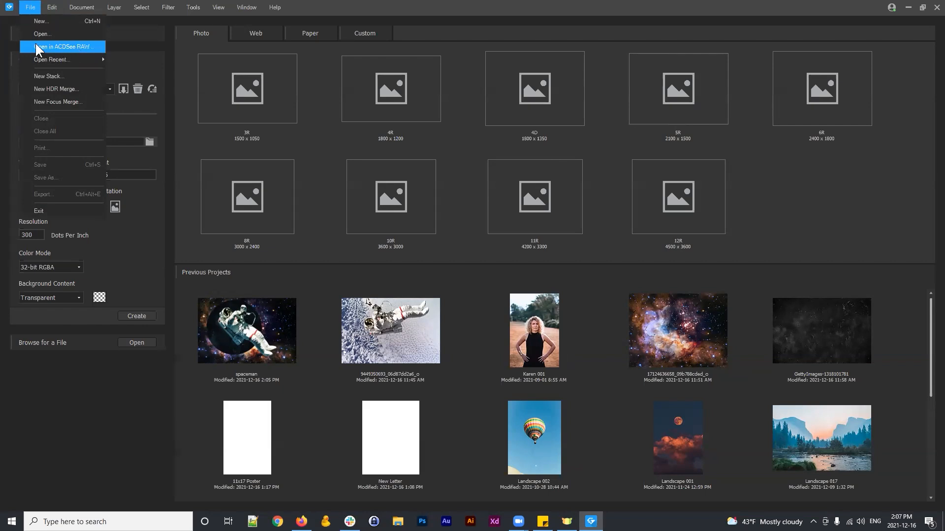
left_click(56, 48)
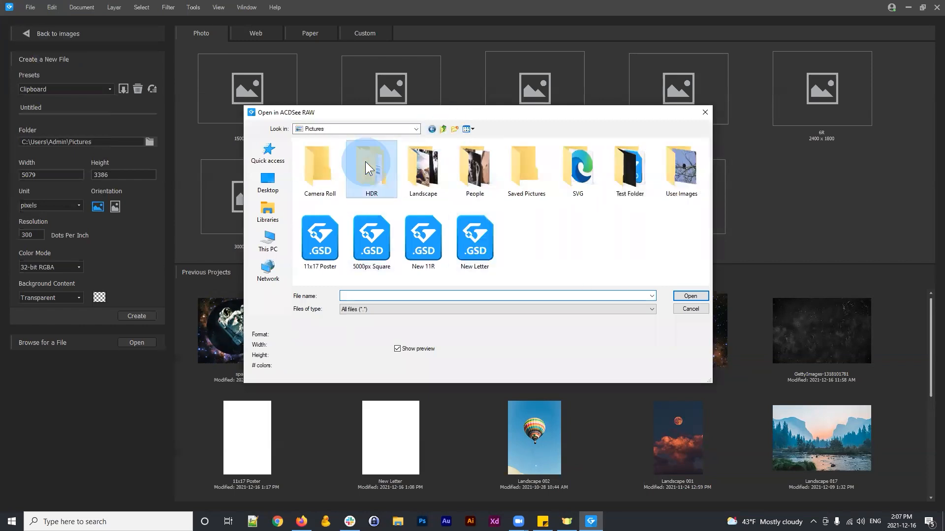
double_click(370, 165)
left_click(423, 168)
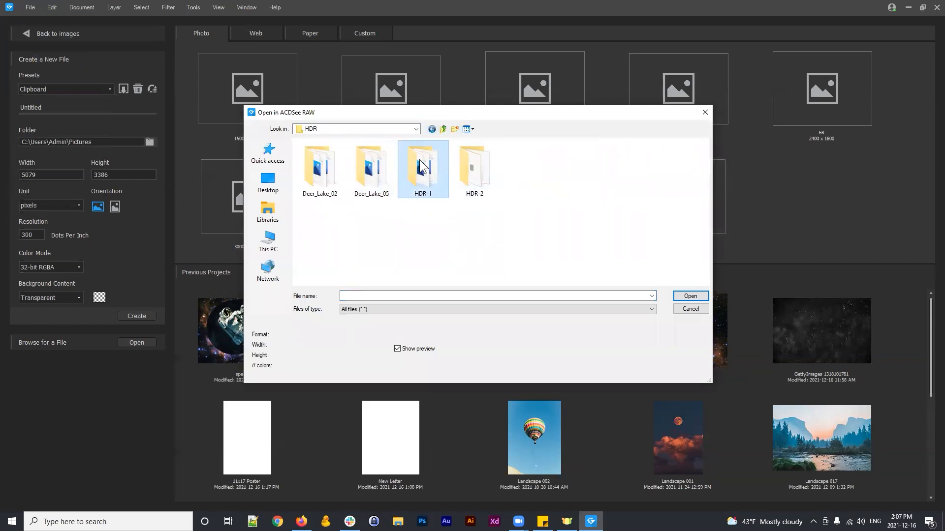
double_click(418, 165)
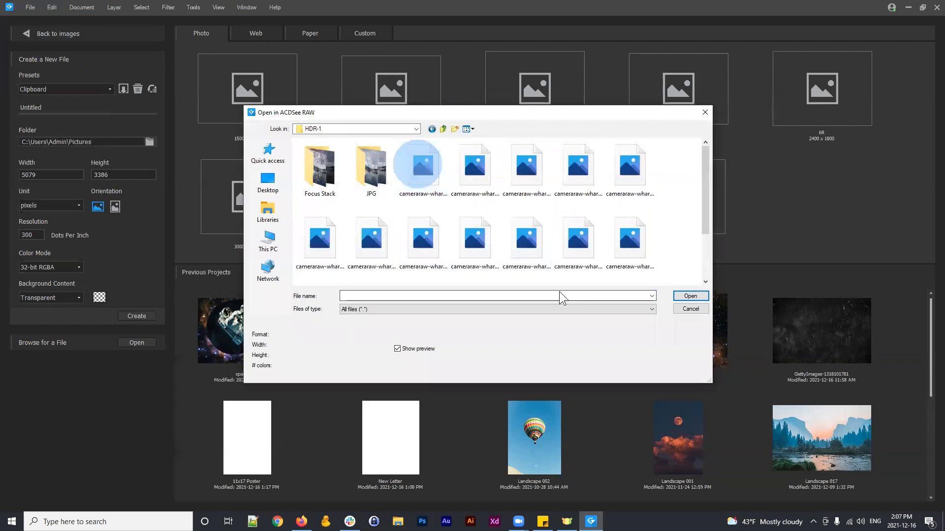
left_click(476, 168)
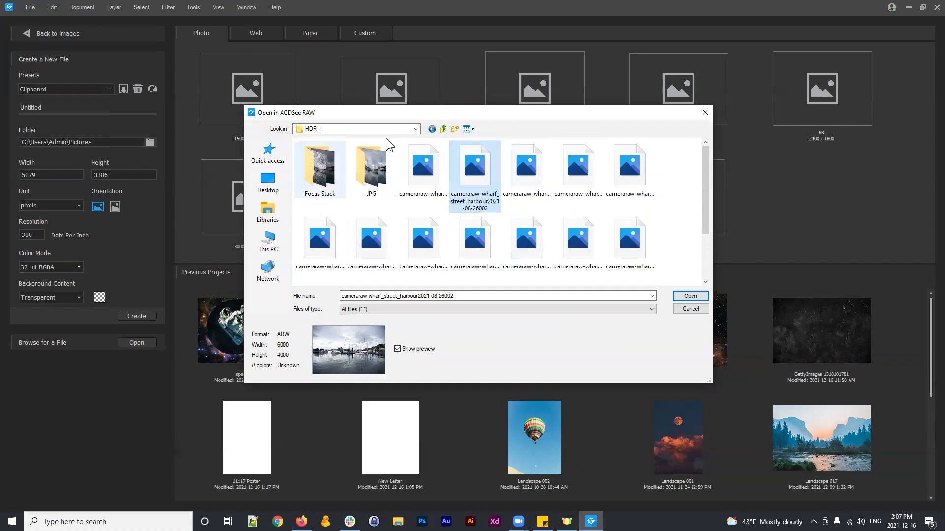
left_click(695, 296)
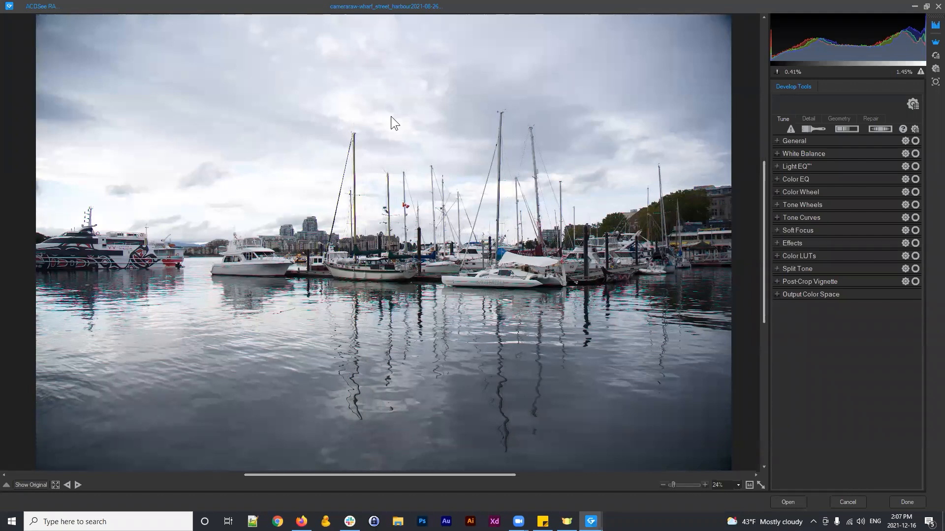
Switch the RAW window to floating, move and enlarge it, and maximize it again
left_click(925, 6)
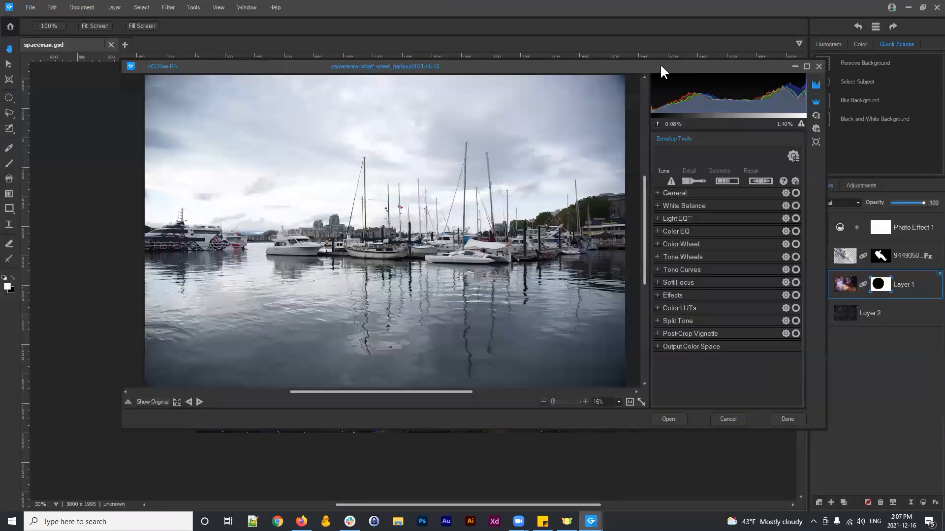
left_click_drag(661, 69, 658, 66)
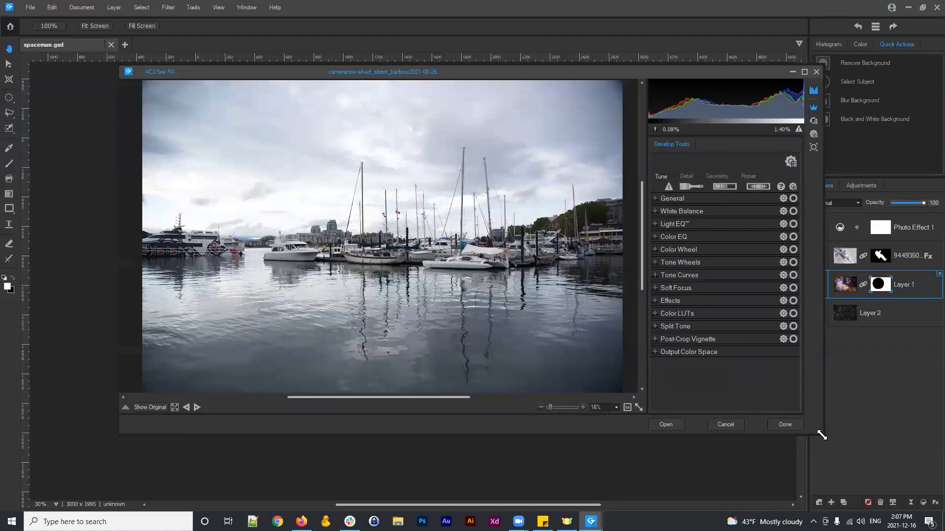
left_click_drag(821, 435, 903, 478)
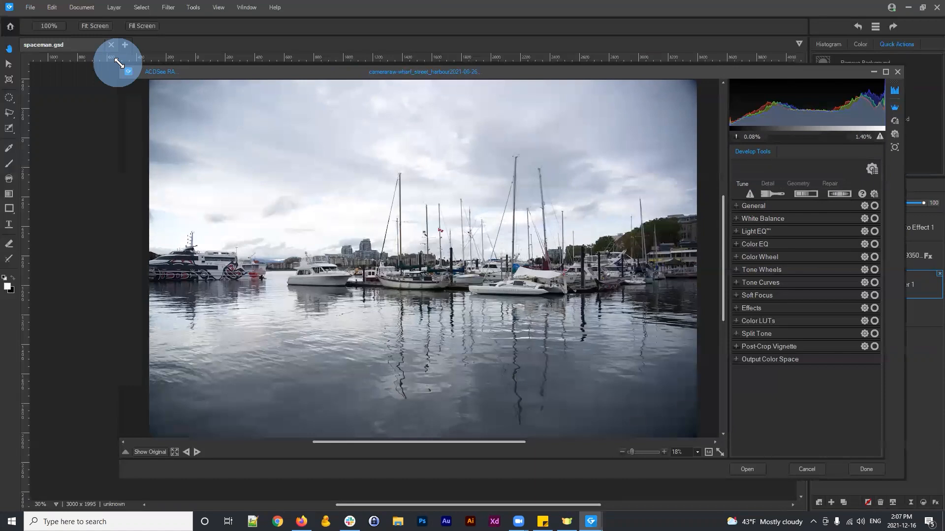
left_click_drag(119, 63, 56, 23)
left_click(887, 32)
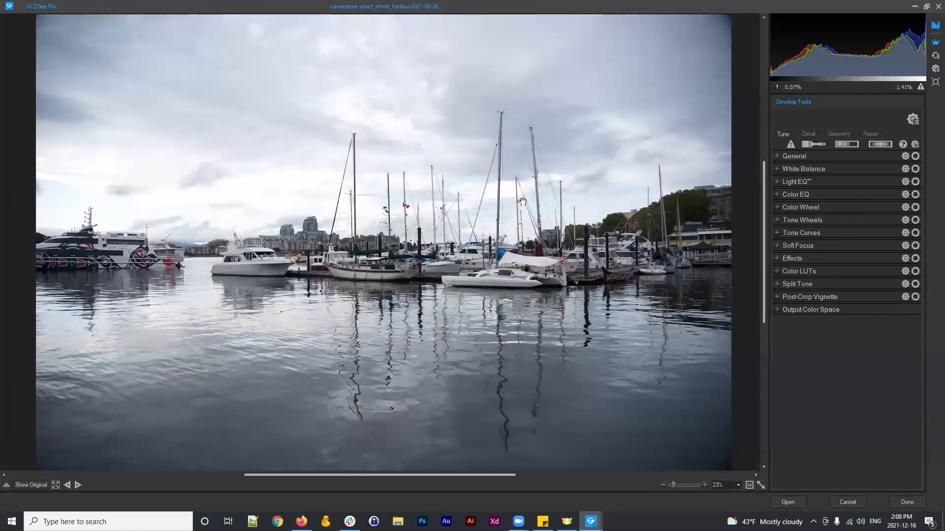
Look at the develop brush, gradient and radial gradient tools on the harbour photo
mouse_move(403, 253)
left_mouse_down()
mouse_move(514, 215)
mouse_move(445, 323)
mouse_move(445, 227)
mouse_move(391, 281)
mouse_move(324, 255)
mouse_move(364, 248)
mouse_move(376, 235)
mouse_move(309, 254)
mouse_move(394, 248)
mouse_move(349, 264)
mouse_move(417, 256)
left_mouse_up()
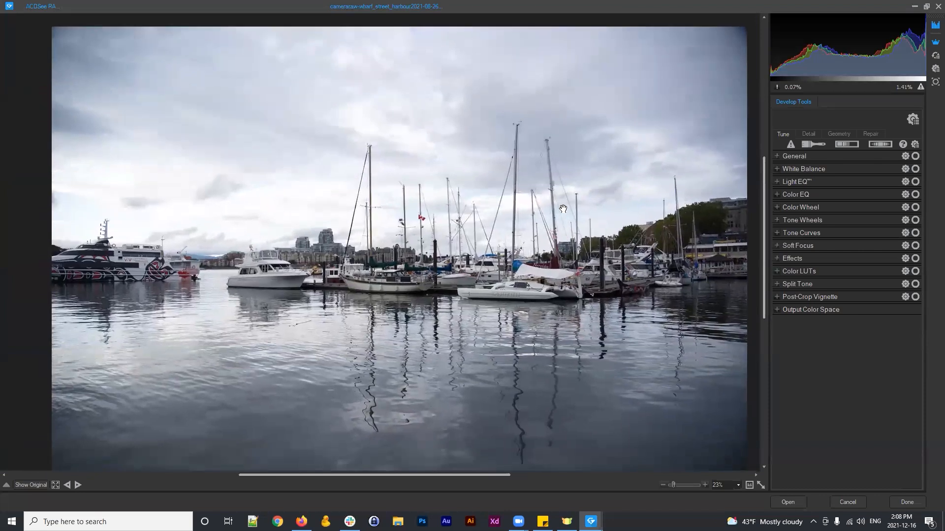
scroll(562, 206, "down", 1)
left_click_drag(546, 252, 551, 231)
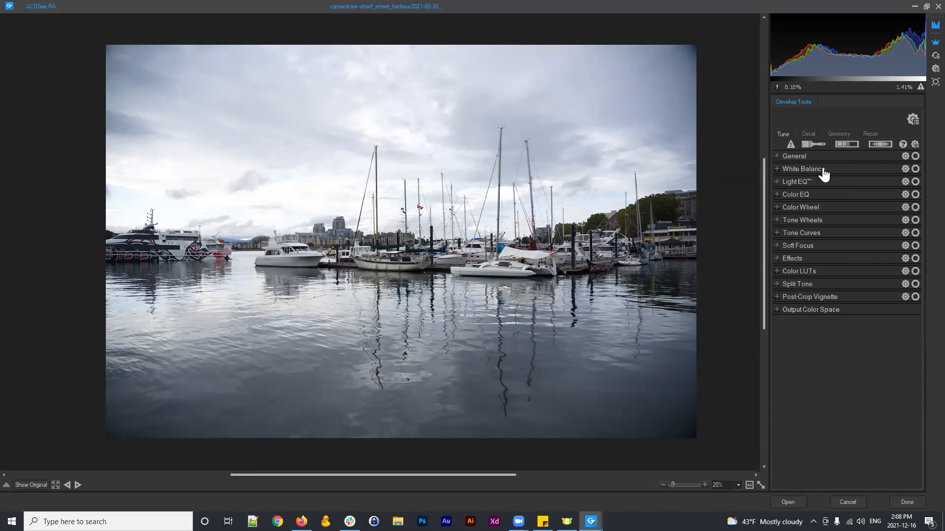
left_click(810, 145)
left_click(847, 144)
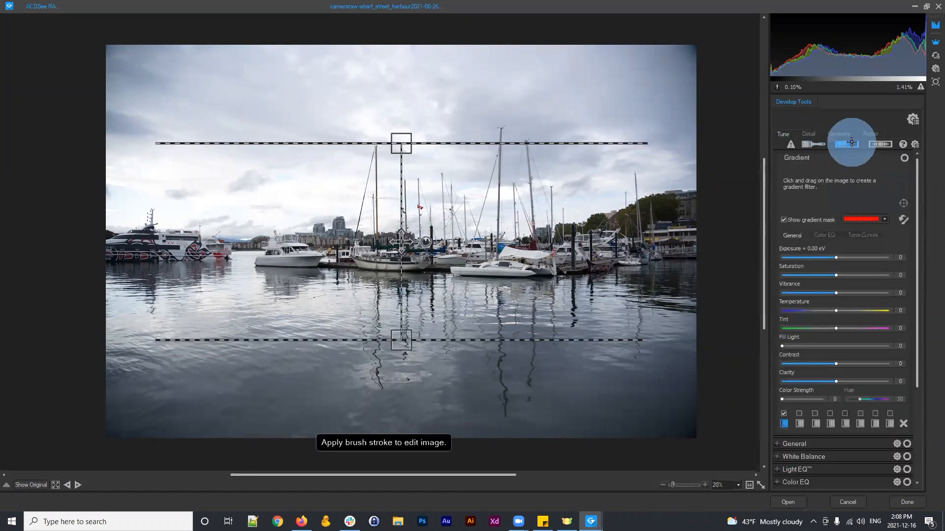
left_click(879, 144)
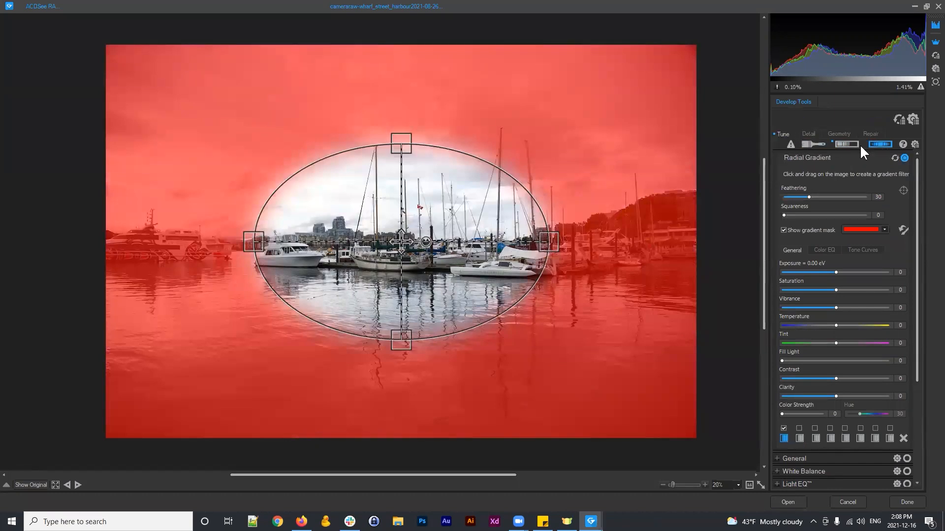
left_click(880, 144)
Look through the Detail, Geometry and Repair develop tools and return to Tune
left_click(810, 135)
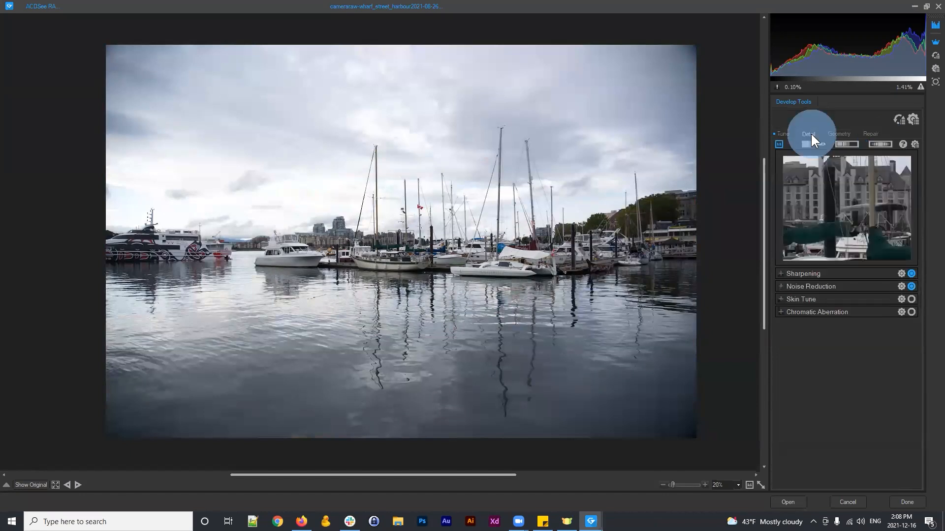
left_click(843, 133)
left_click(872, 133)
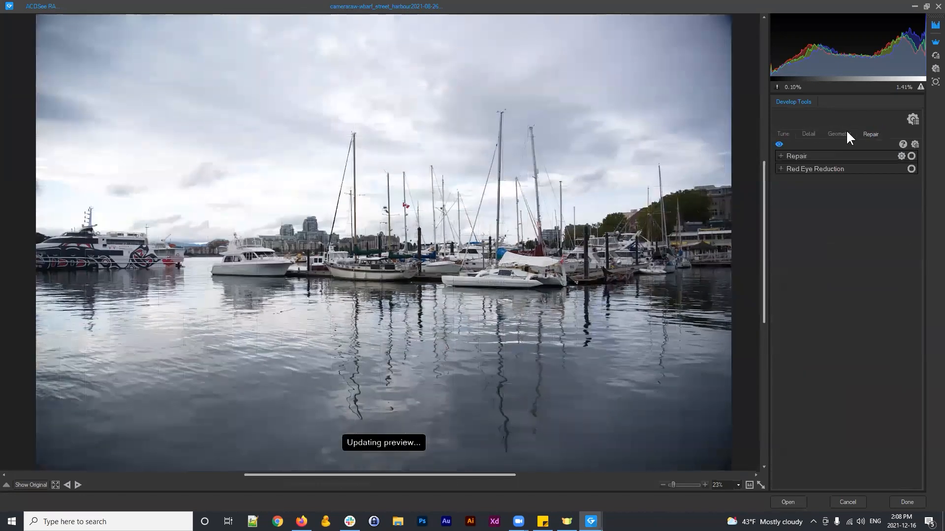
left_click(783, 134)
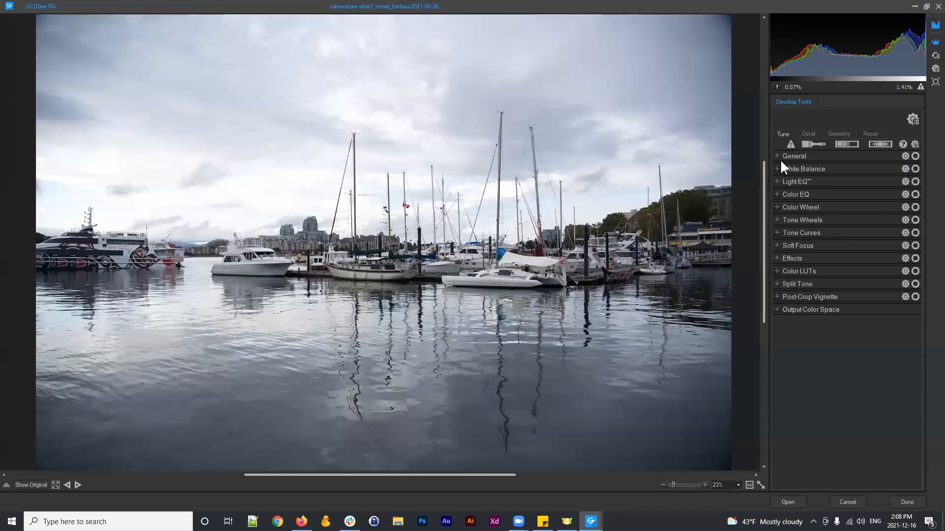
Look at the edit history, develop presets and snapshots, and return to the develop tools
left_click(933, 57)
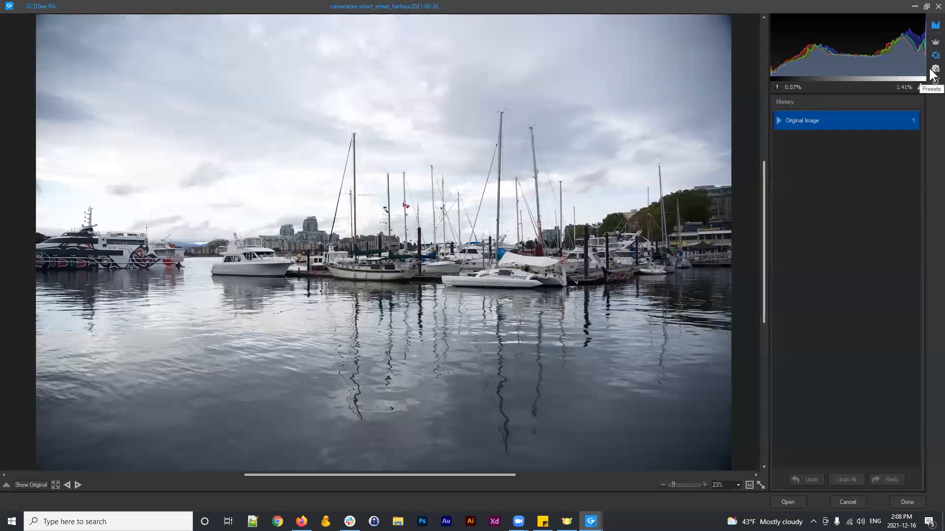
left_click(930, 70)
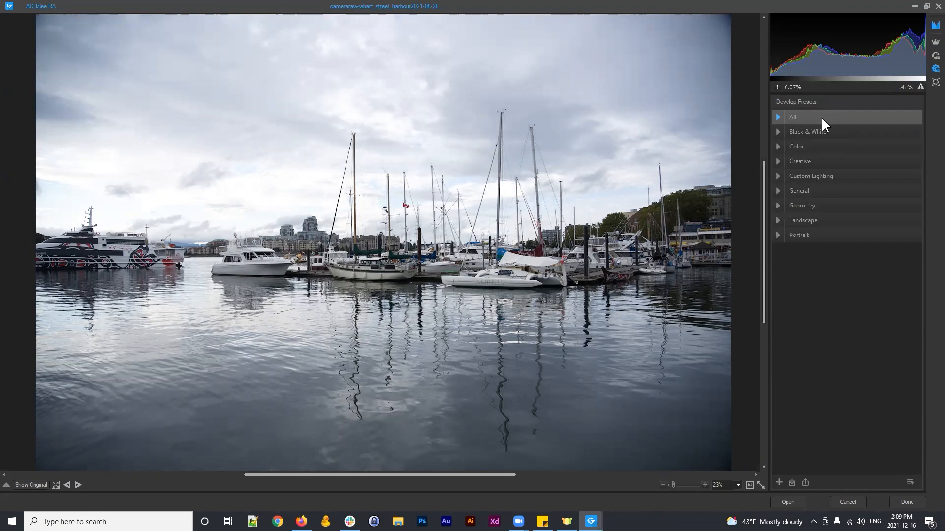
left_click(934, 84)
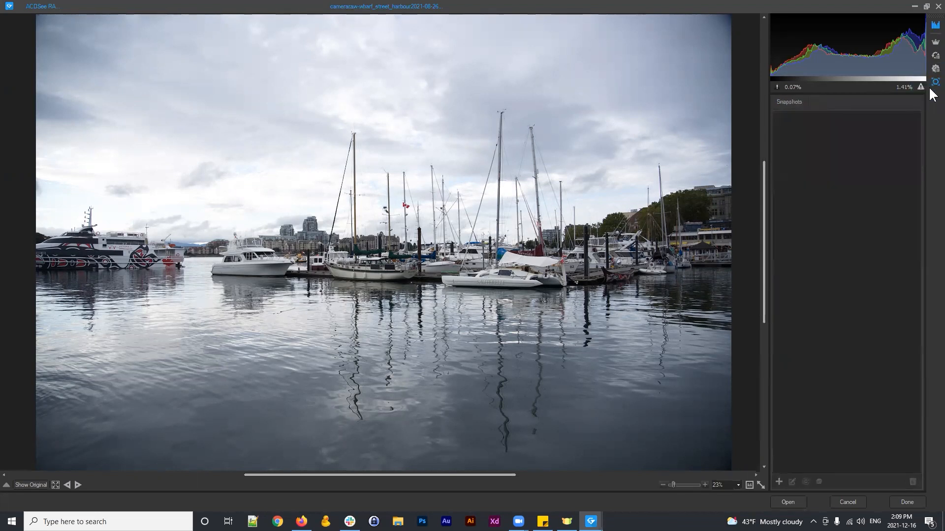
left_click(932, 43)
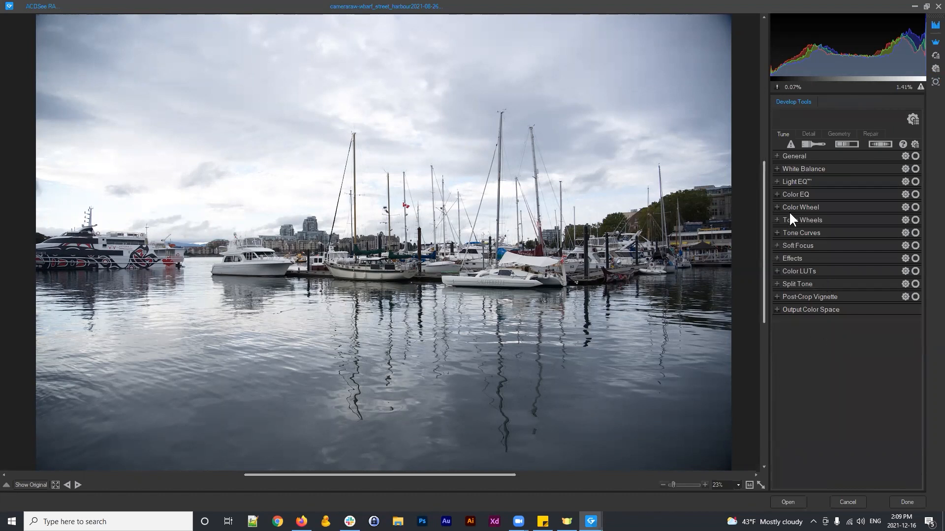
Adjust the harbour photo's Light EQ to Shadows 26, Midtones about -36 and Highlights 7
left_click(777, 157)
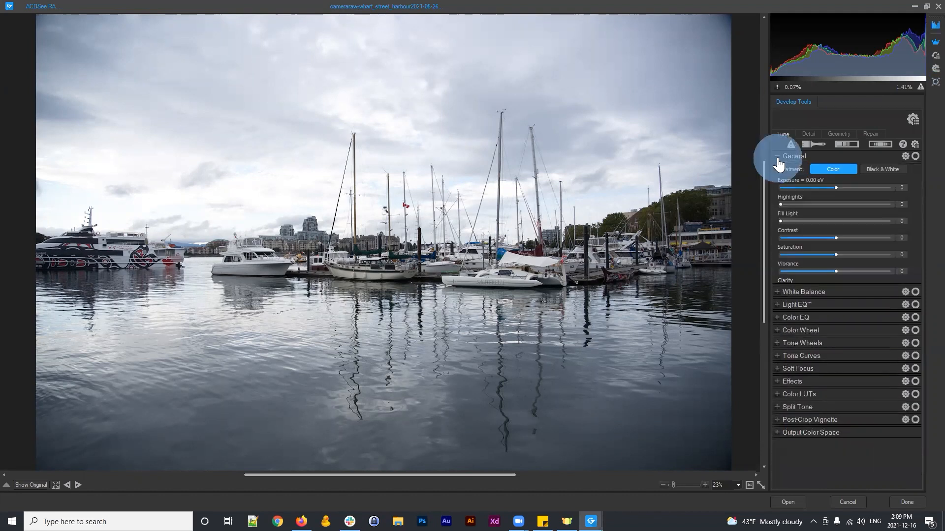
left_click(777, 158)
left_click(776, 183)
left_click_drag(835, 233, 850, 215)
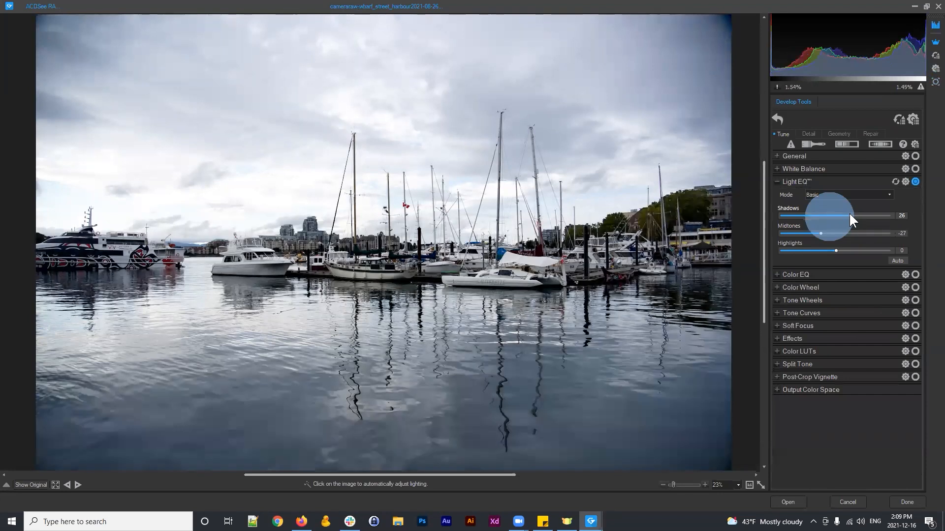
left_click_drag(835, 251, 814, 233)
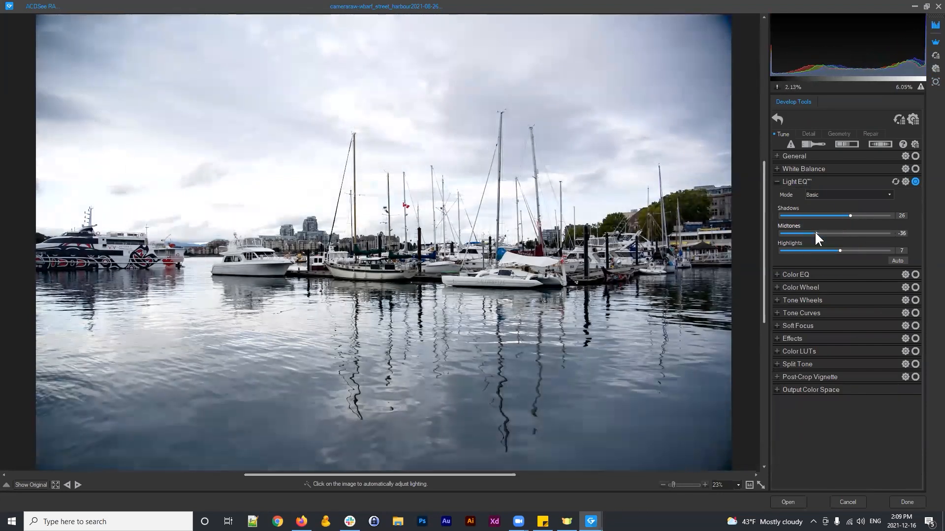
left_click(778, 182)
Shift the harbour photo's white balance to a warmer tone
left_click(778, 169)
left_click_drag(839, 201, 855, 201)
left_click(779, 169)
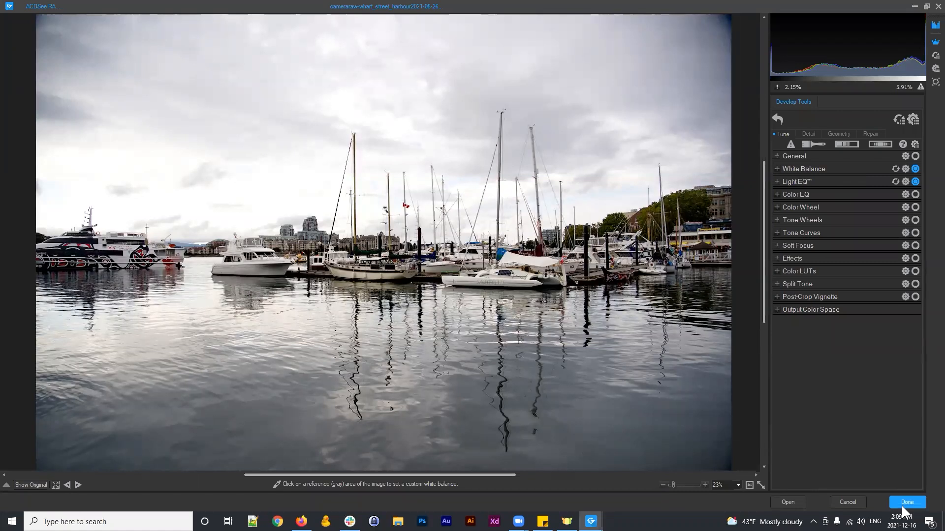
Open the developed harbour photo as an image in the editor and fit it in view
left_click(789, 502)
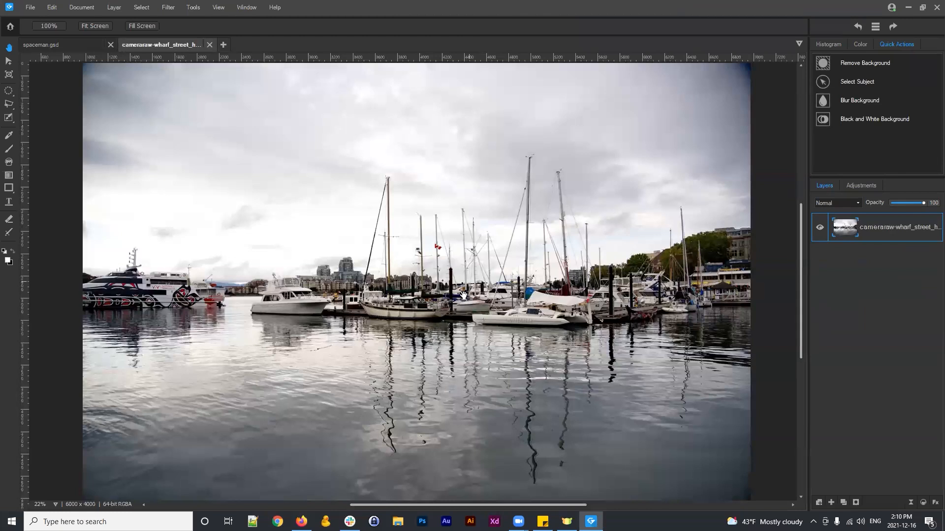
left_click_drag(426, 321, 547, 317)
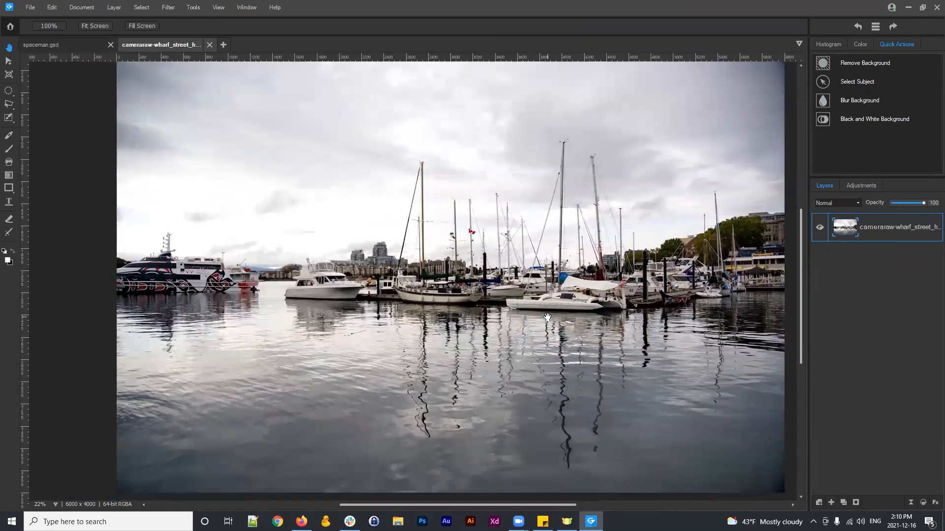
left_click_drag(547, 318, 518, 331)
scroll(529, 326, "down", 1)
left_click_drag(592, 281, 571, 284)
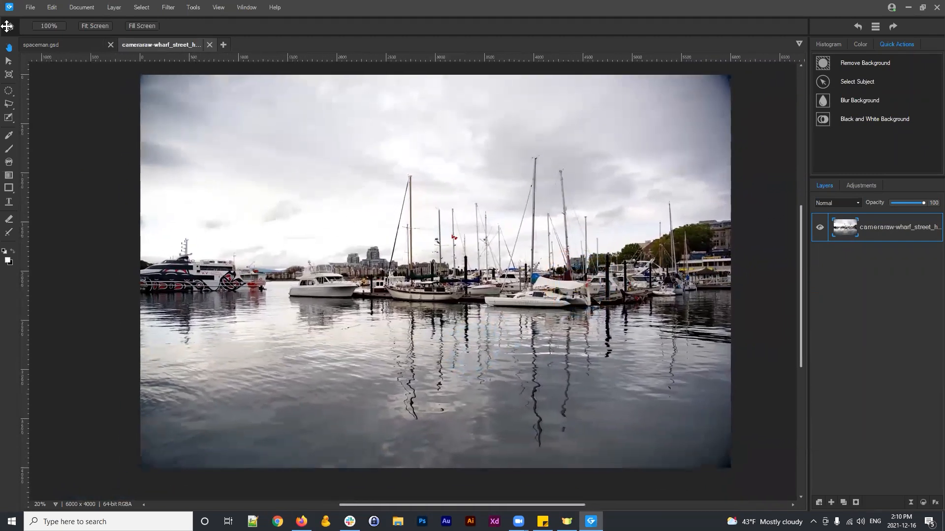
Look over the spaceman composite and return to the harbour photo
left_click(60, 47)
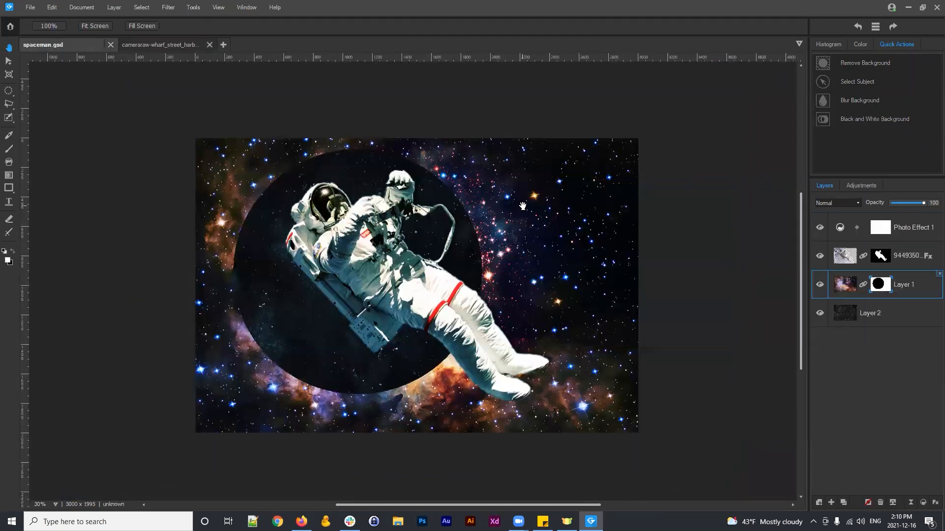
left_click_drag(531, 290, 551, 284)
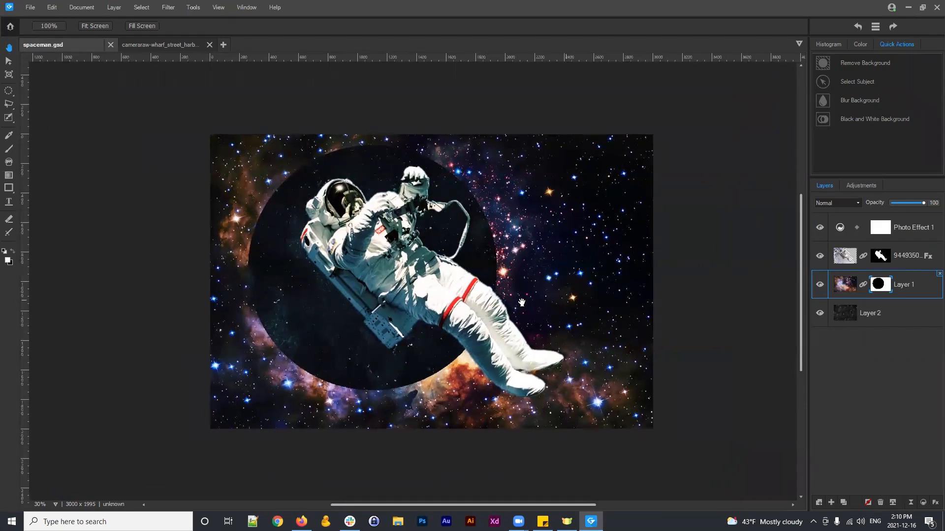
left_click(149, 45)
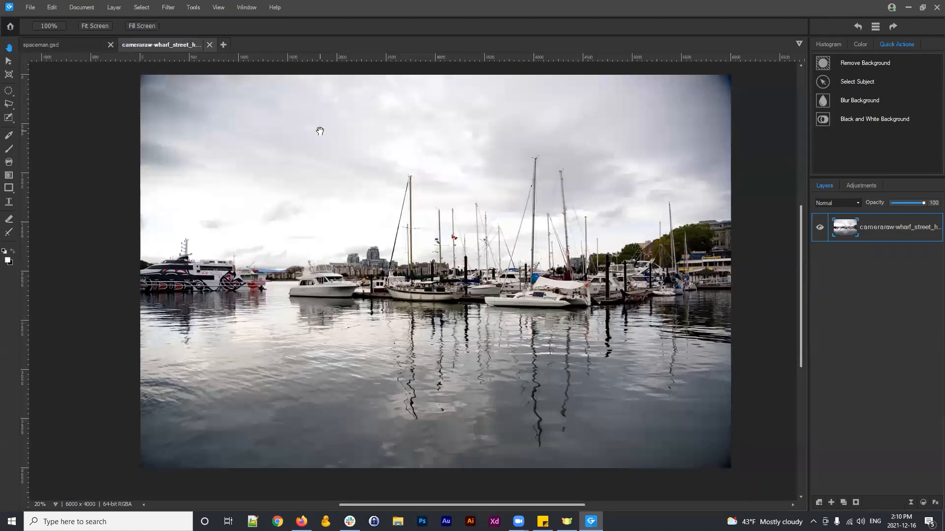
Open another harbour raw photo from the HDR-1 folder in ACDSee RAW, look it over and cancel without developing it
left_click(37, 8)
left_click(37, 45)
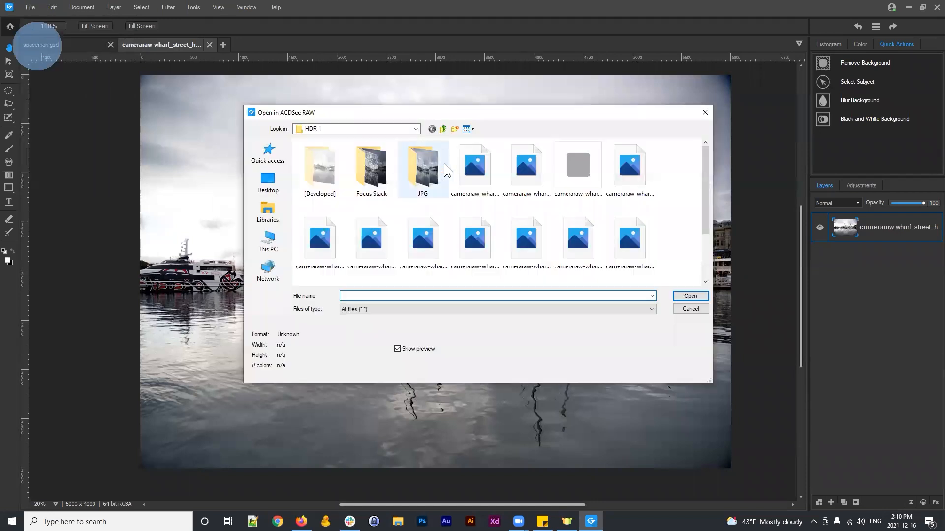
left_click(532, 237)
left_click(691, 296)
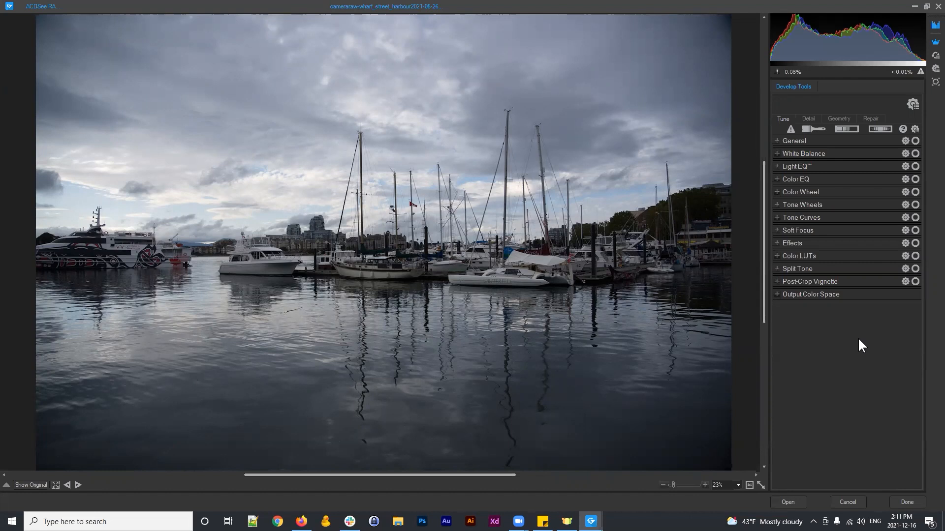
mouse_move(568, 360)
left_mouse_down()
mouse_move(553, 349)
mouse_move(559, 386)
mouse_move(586, 364)
mouse_move(553, 362)
left_mouse_up()
left_click_drag(556, 301, 544, 305)
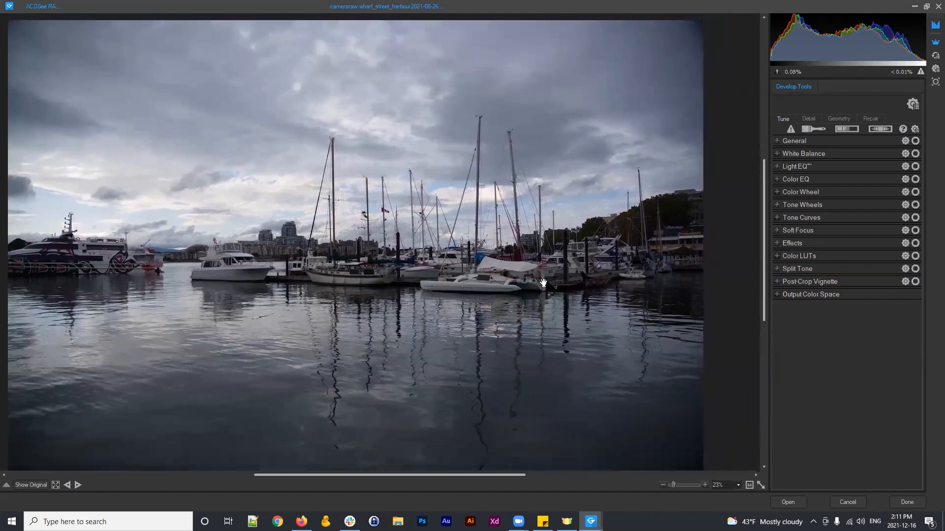
scroll(544, 283, "down", 1)
left_click_drag(467, 273, 517, 263)
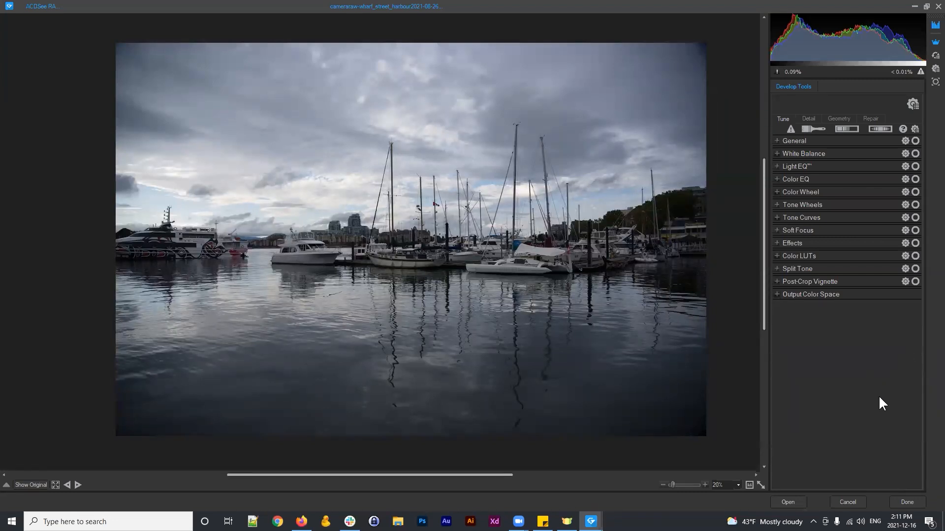
left_click(858, 503)
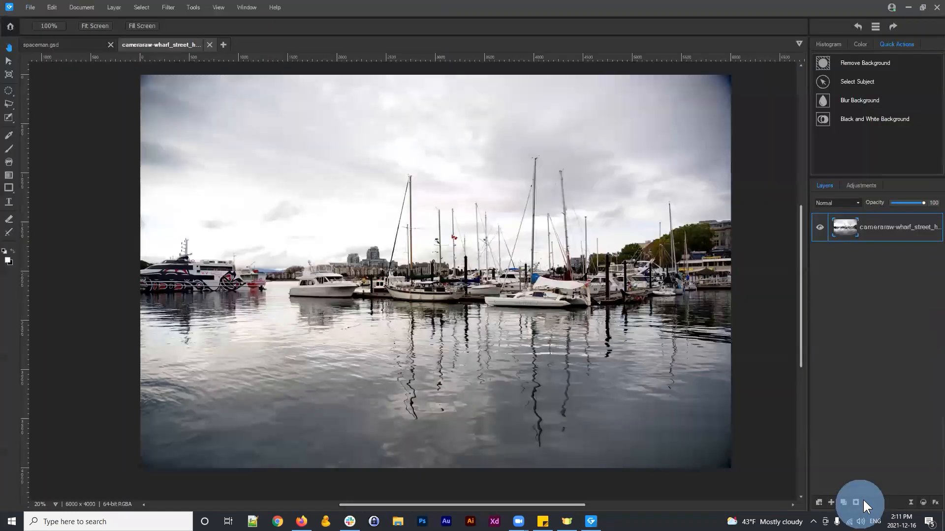
Save the spaceman composite as a JPEG named spaceman.jpg in Test Folder, accepting the flattening of its layers
left_click(66, 46)
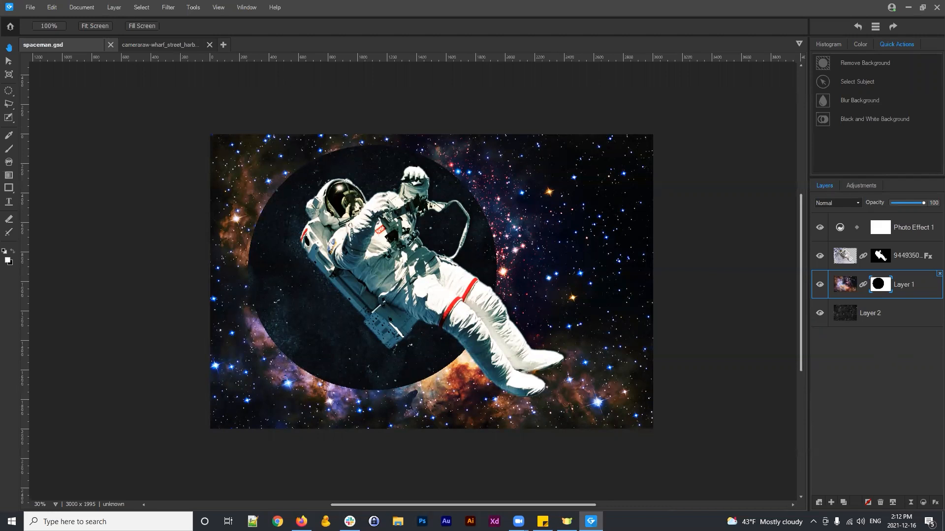
left_click_drag(514, 280, 495, 260)
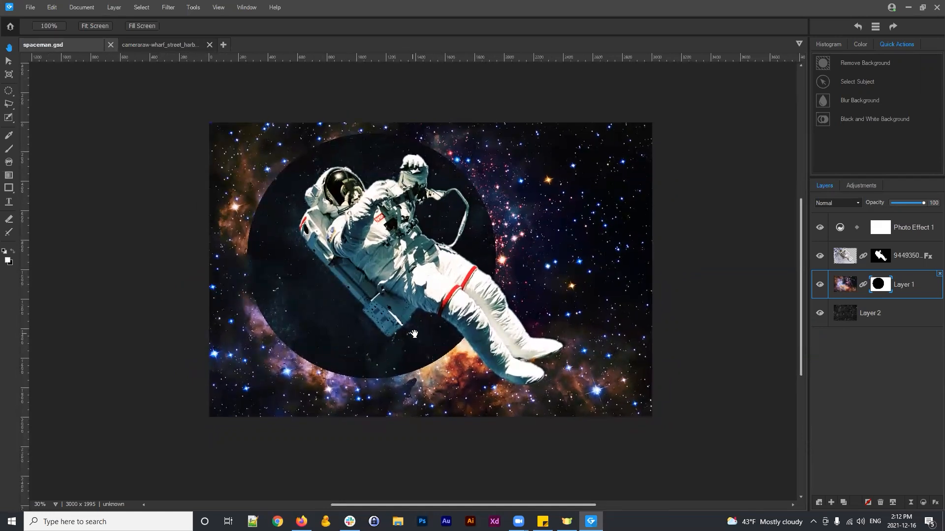
left_click(30, 9)
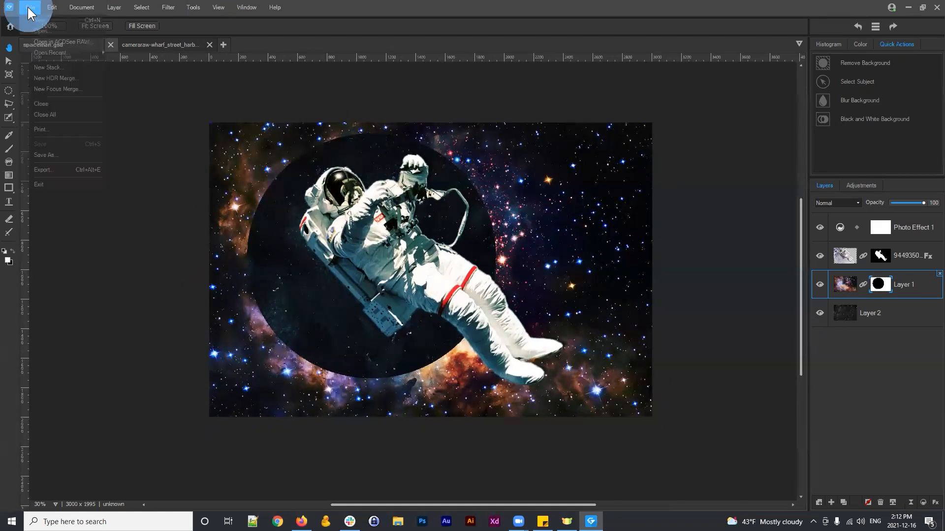
left_click(46, 155)
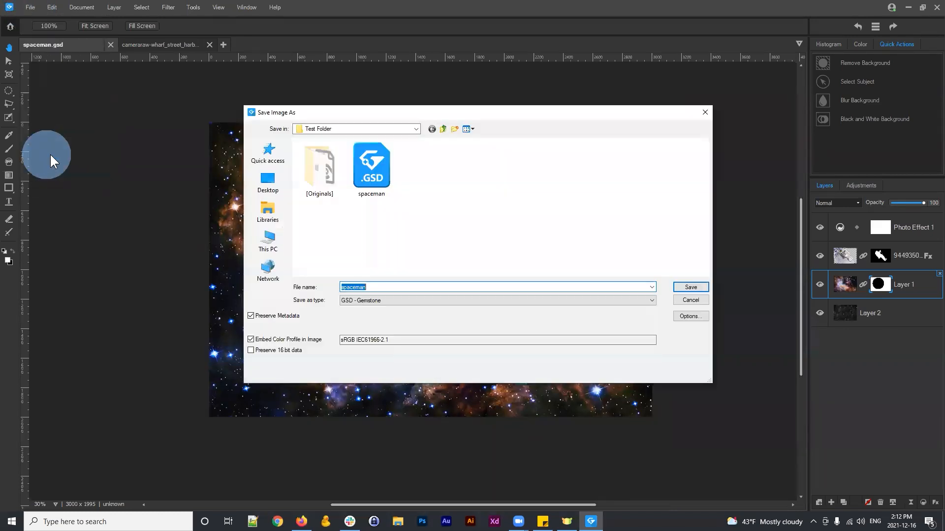
left_click_drag(510, 111, 564, 129)
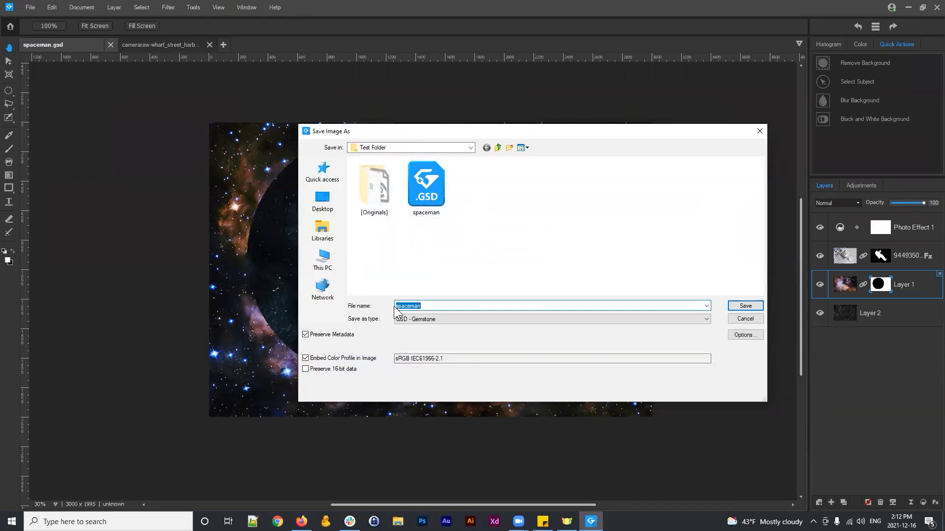
left_click(408, 320)
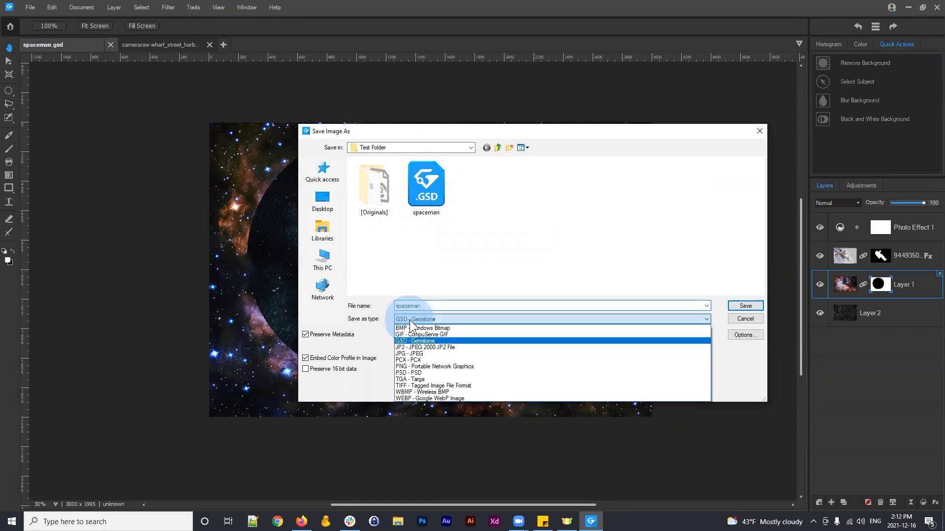
left_click(415, 353)
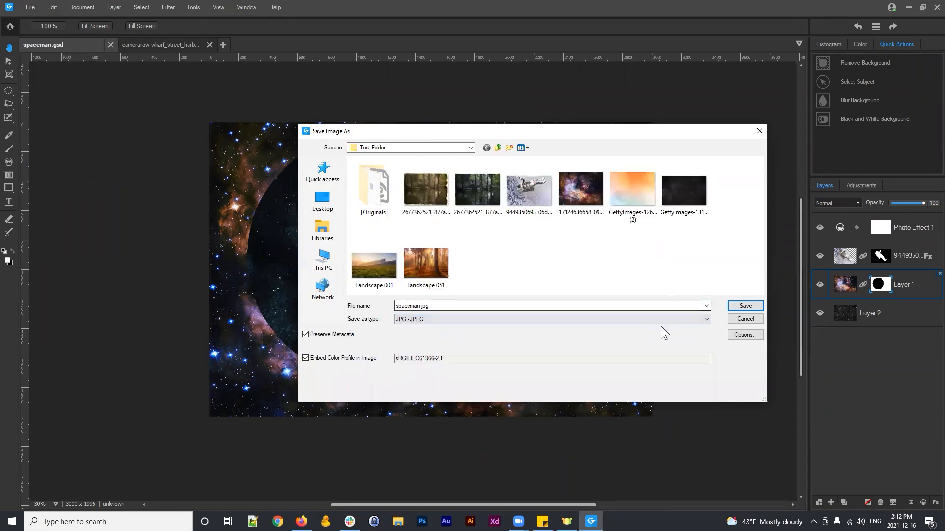
left_click(743, 306)
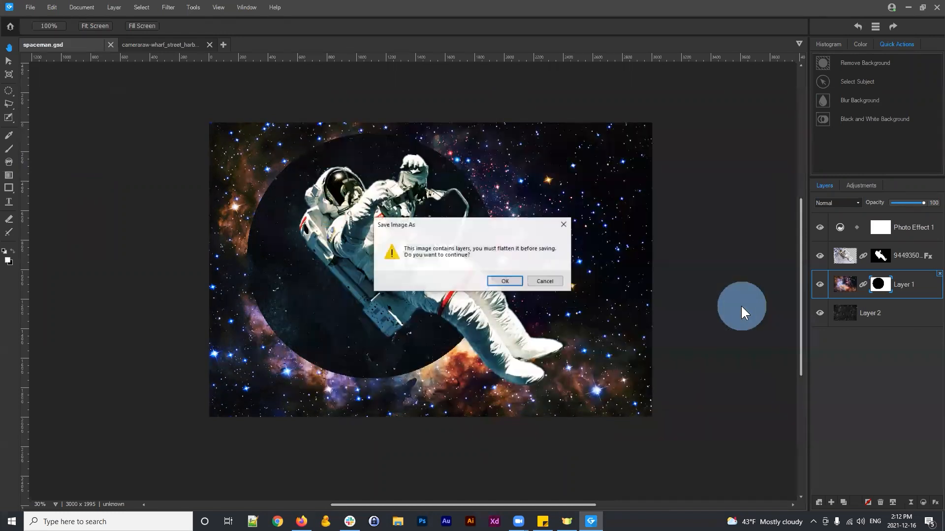
left_click(504, 283)
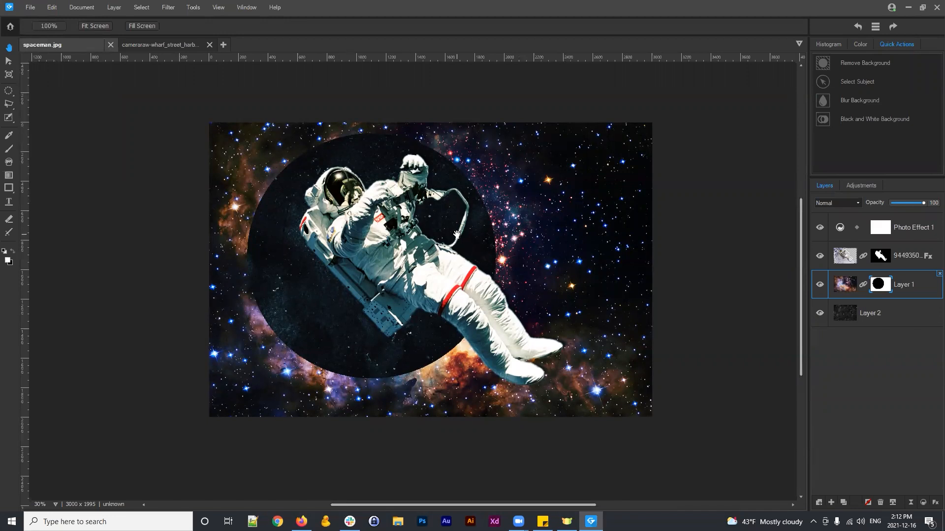
Compare the spaceman GSD and JPEG files in Test Folder, and return to the composite without opening either
left_click(10, 26)
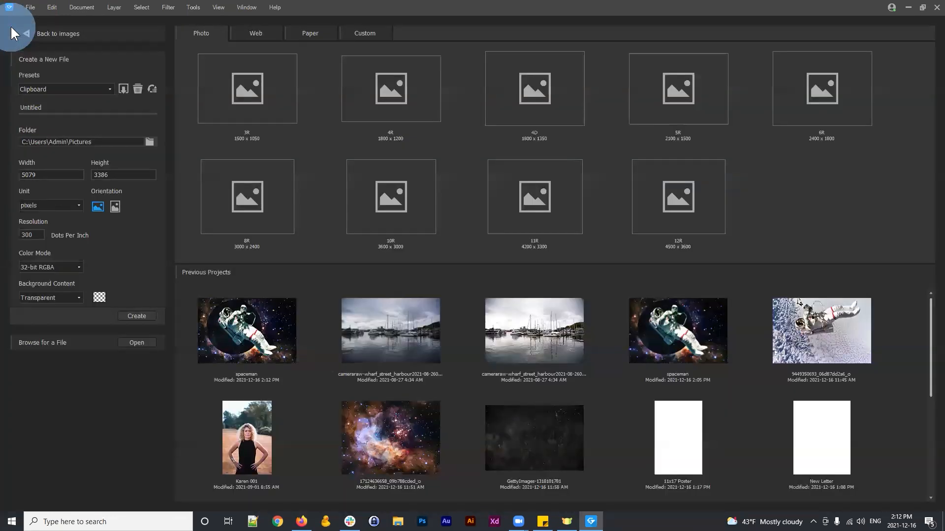
left_click(31, 8)
left_click(51, 32)
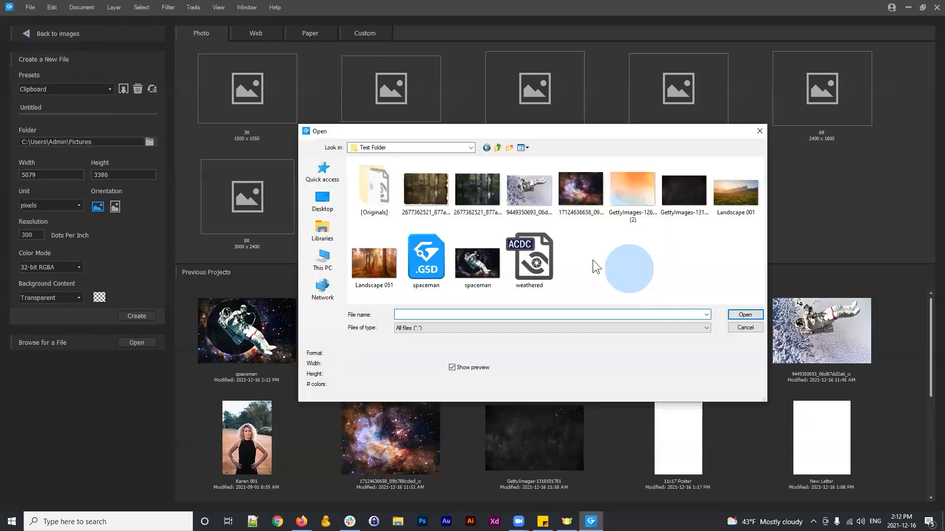
left_click(423, 265)
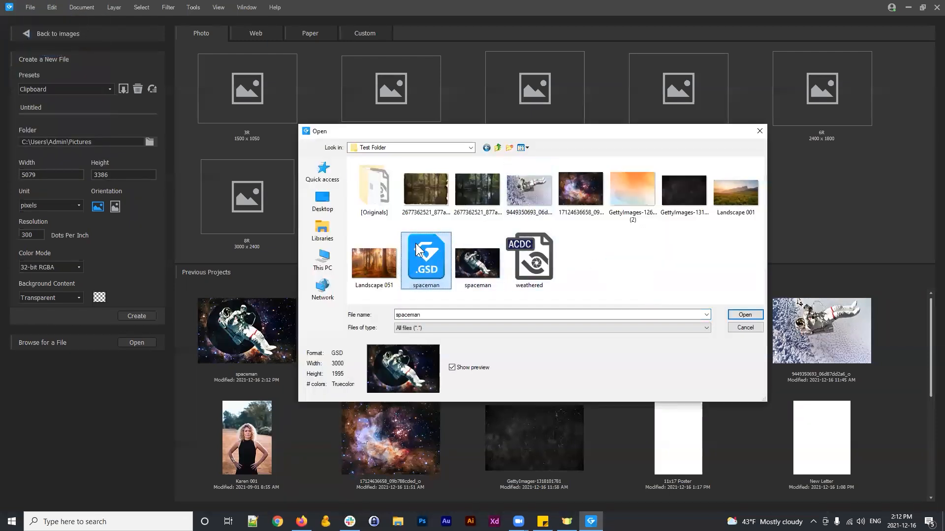
left_click(477, 261, "ctrl")
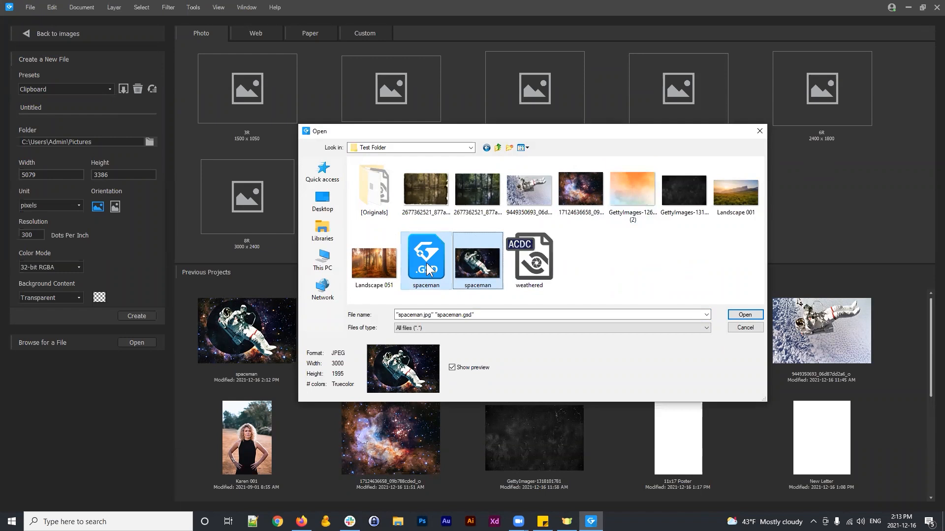
left_click(744, 330)
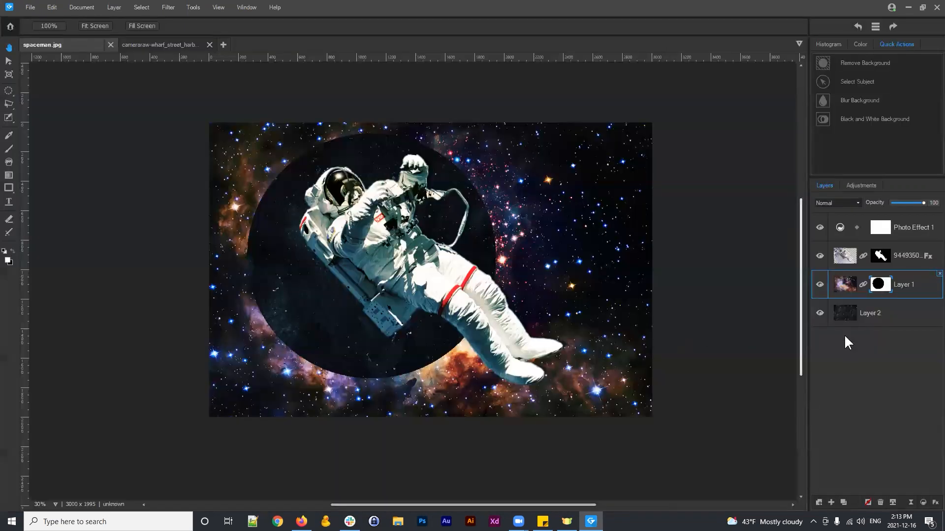
mouse_move(800, 284)
left_mouse_down()
mouse_move(798, 319)
mouse_move(792, 219)
mouse_move(799, 311)
mouse_move(792, 273)
left_mouse_up()
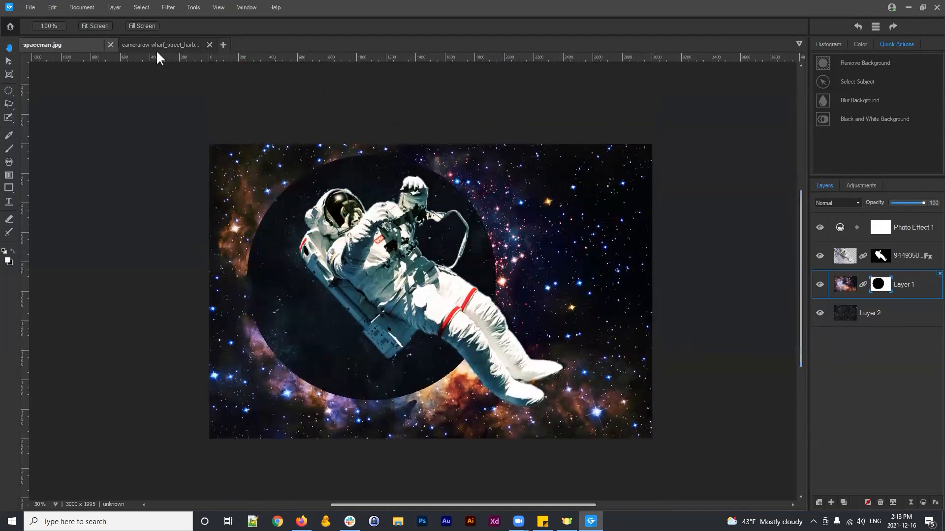
Check the file formats available for saving a copy of the harbour photo, and cancel without saving
left_click(156, 46)
left_click(30, 6)
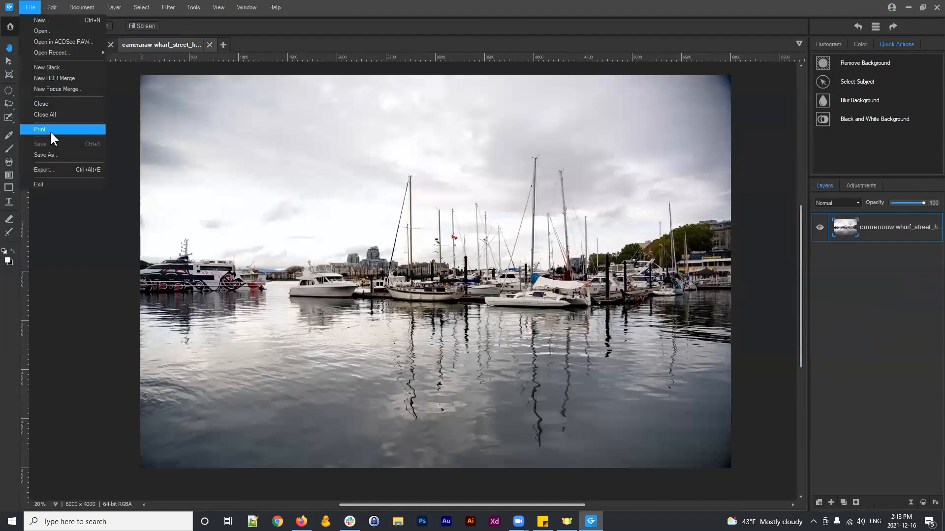
left_click(45, 155)
left_click(433, 319)
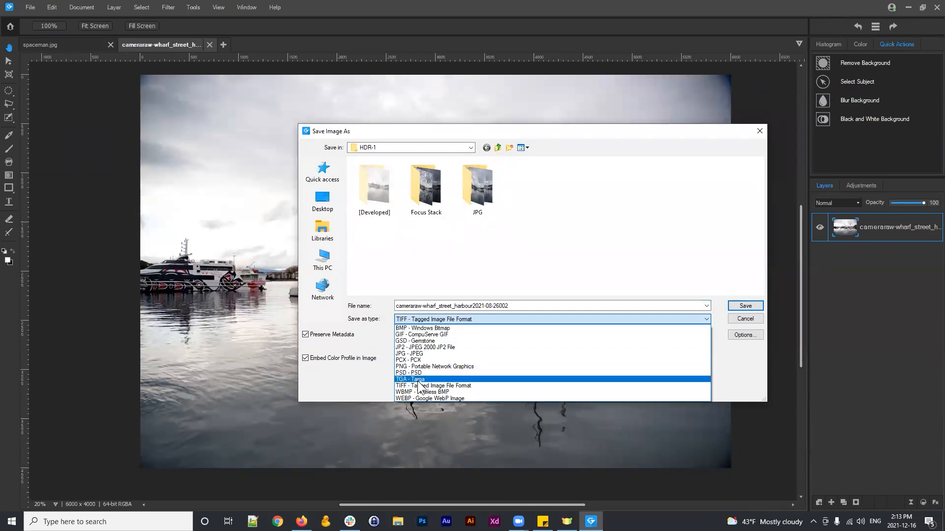
left_click(525, 247)
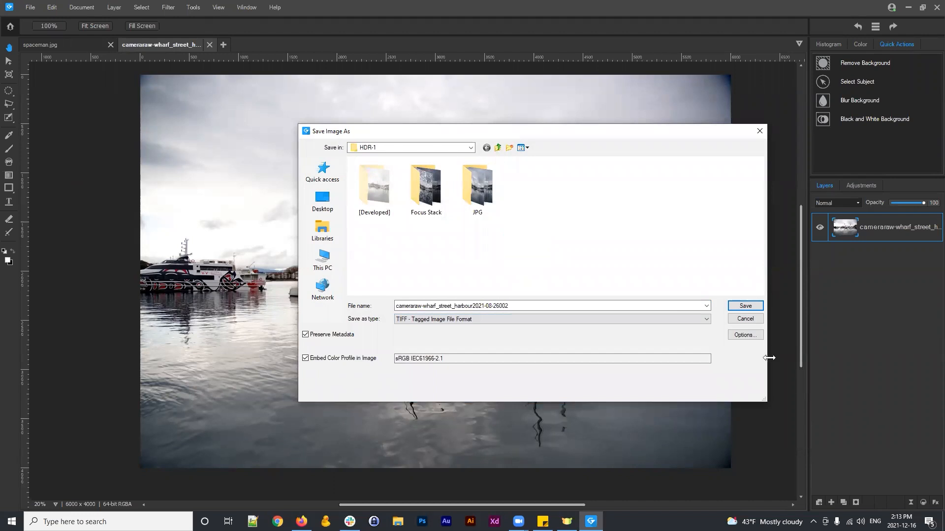
left_click(745, 319)
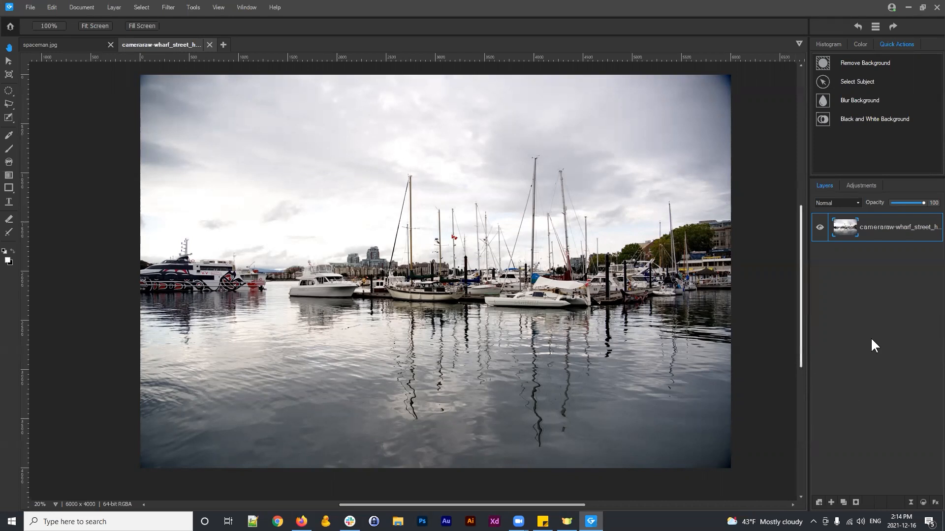
mouse_move(801, 255)
left_mouse_down()
mouse_move(799, 139)
mouse_move(802, 258)
left_mouse_up()
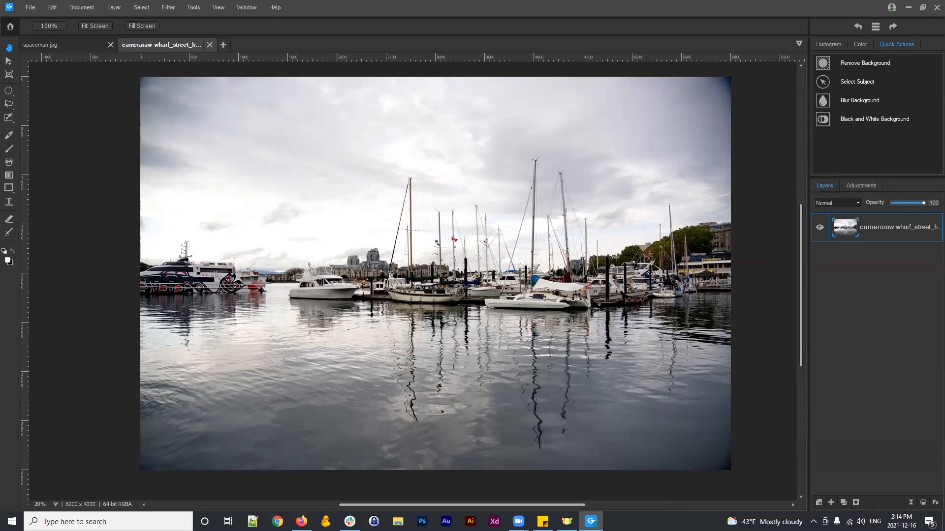
Switch to Chrome and open the ACDSee channel on YouTube
left_click(278, 521)
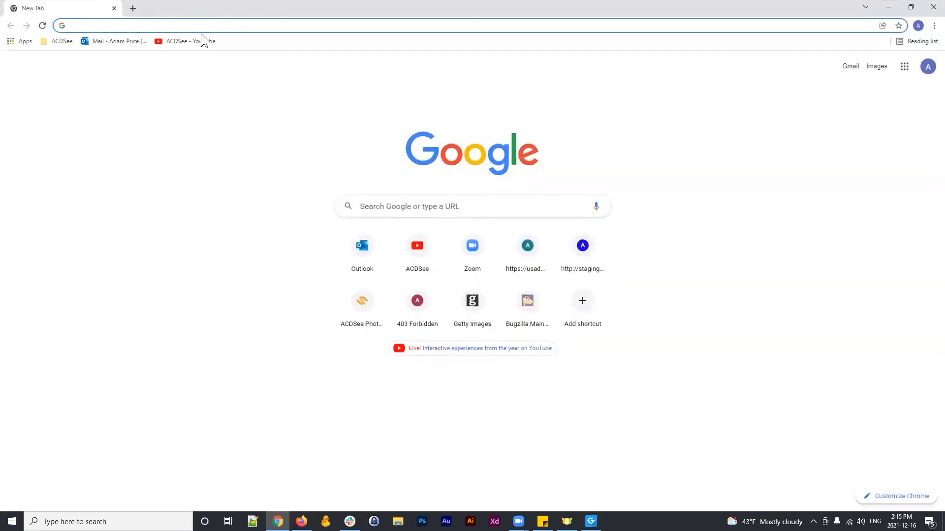
left_click(200, 38)
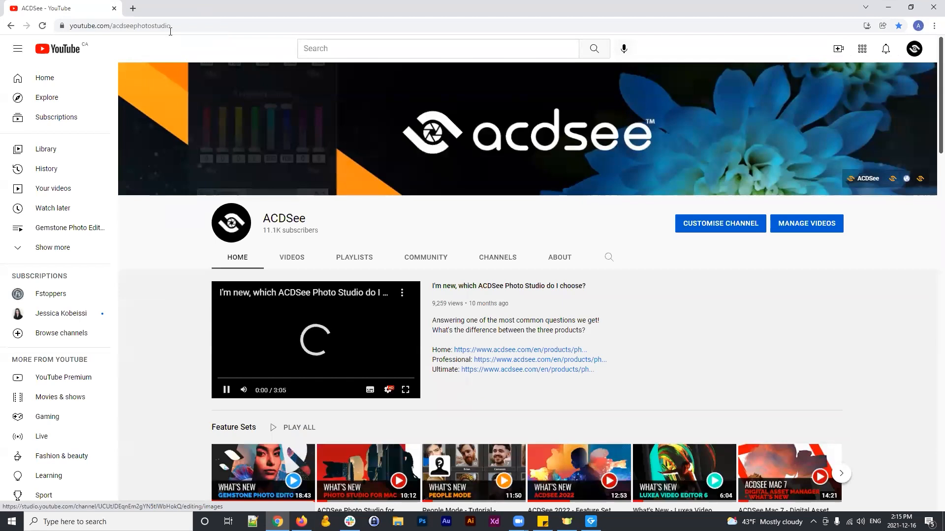
left_click(202, 26)
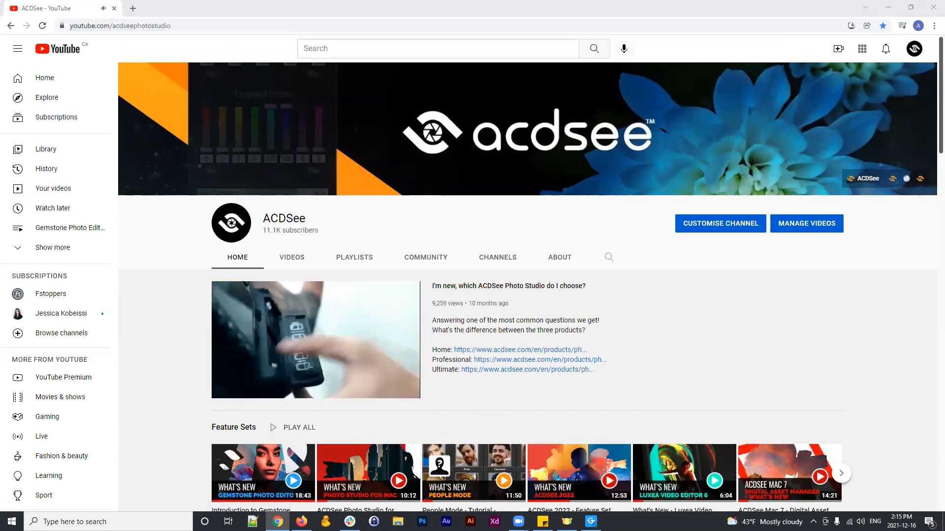
Look through the ACDSee channel's playlists and home page videos, and close the browser
left_click(350, 261)
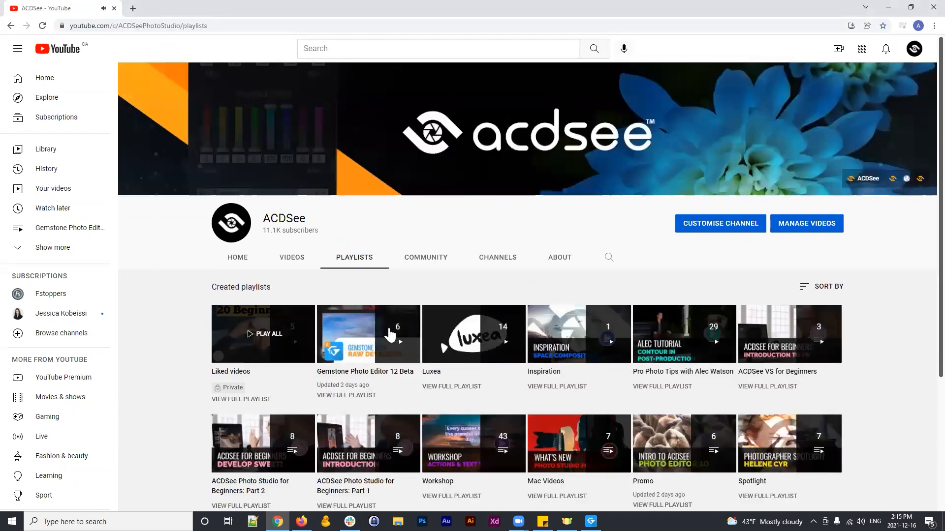
scroll(441, 279, "down", 2)
left_click(240, 159)
scroll(572, 339, "down", 2)
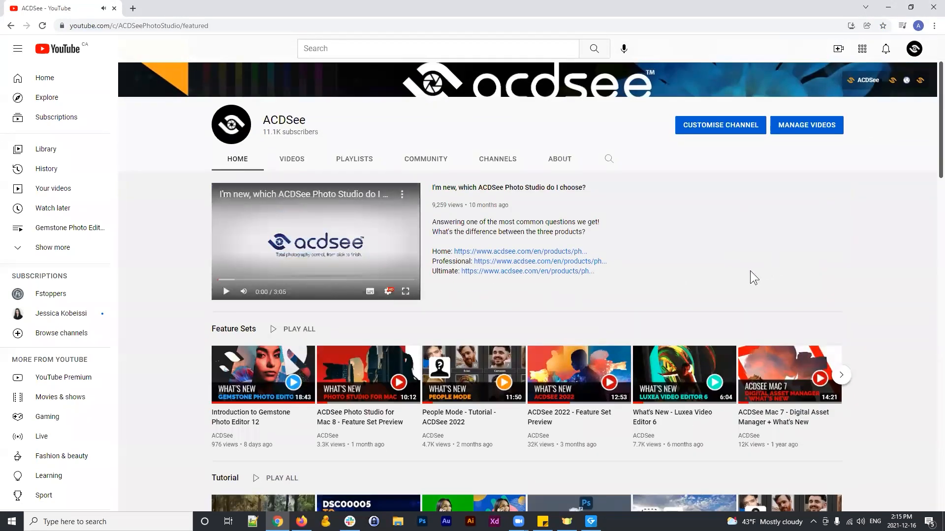
key("alt+Tab")
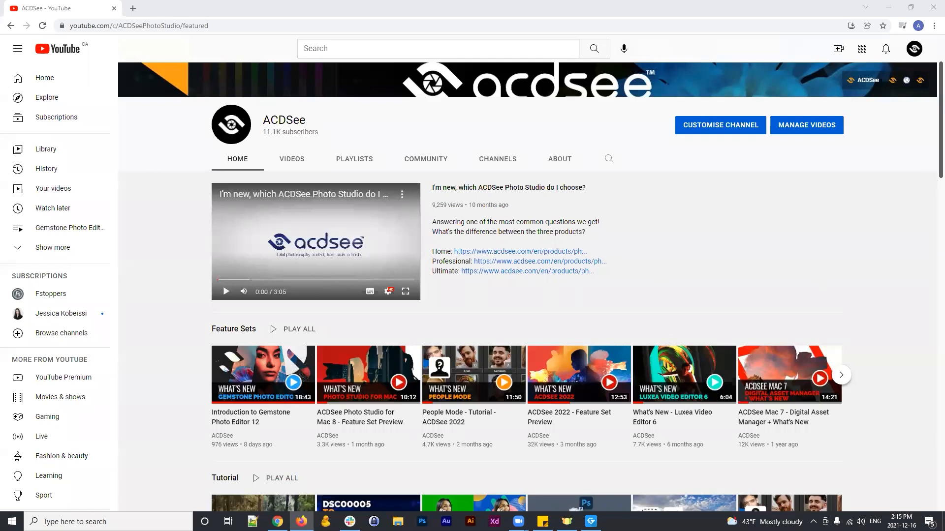
left_click(933, 8)
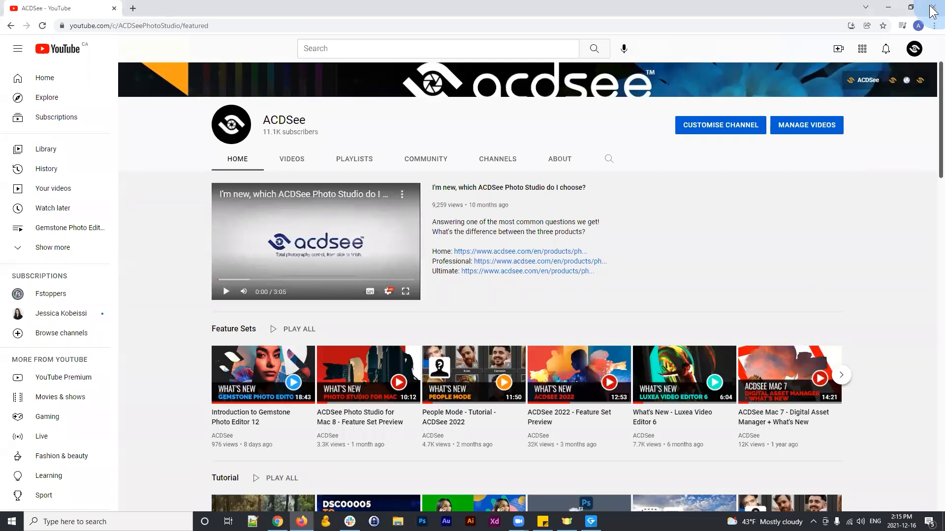